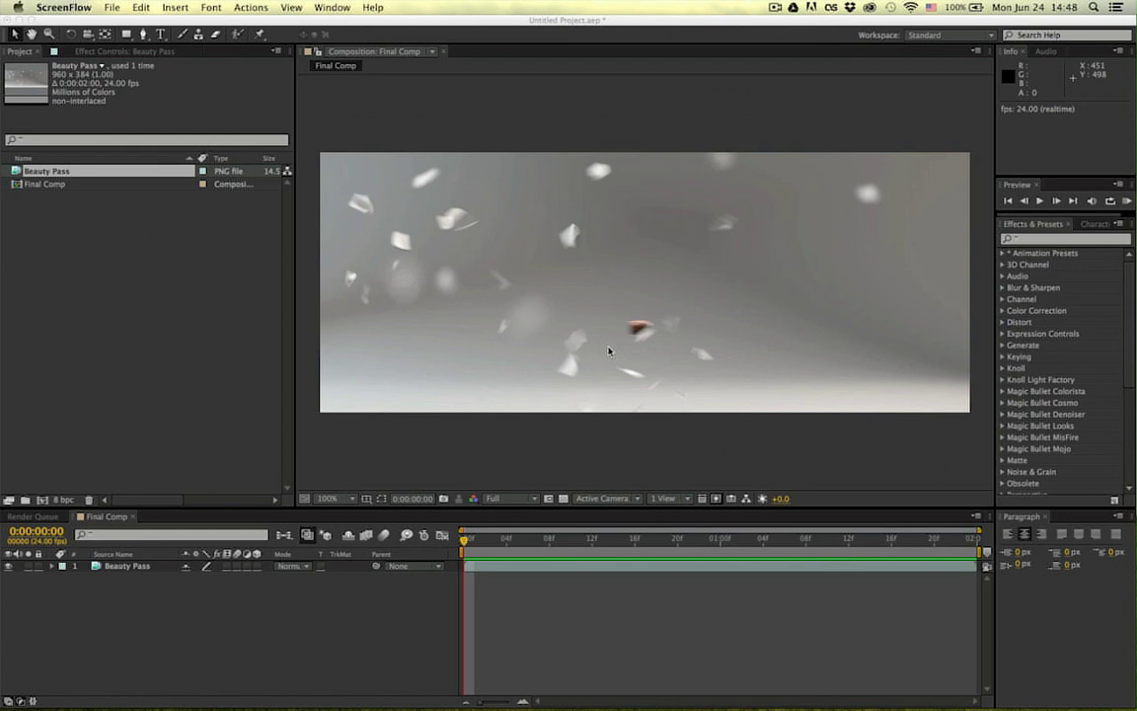
Step: Play back Final Comp to review the animation of the flying shards and bullet
{"action": "left_click", "coordinate": [632, 596]}
{"action": "key", "text": "space"}
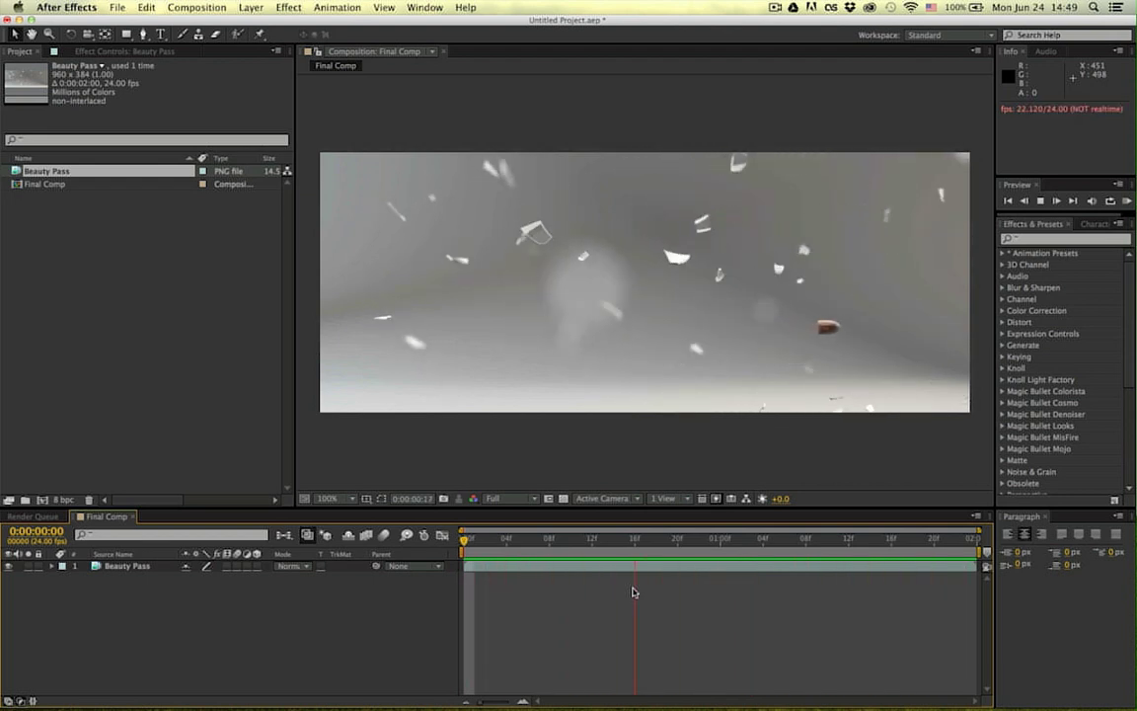
{"action": "key", "text": "space"}
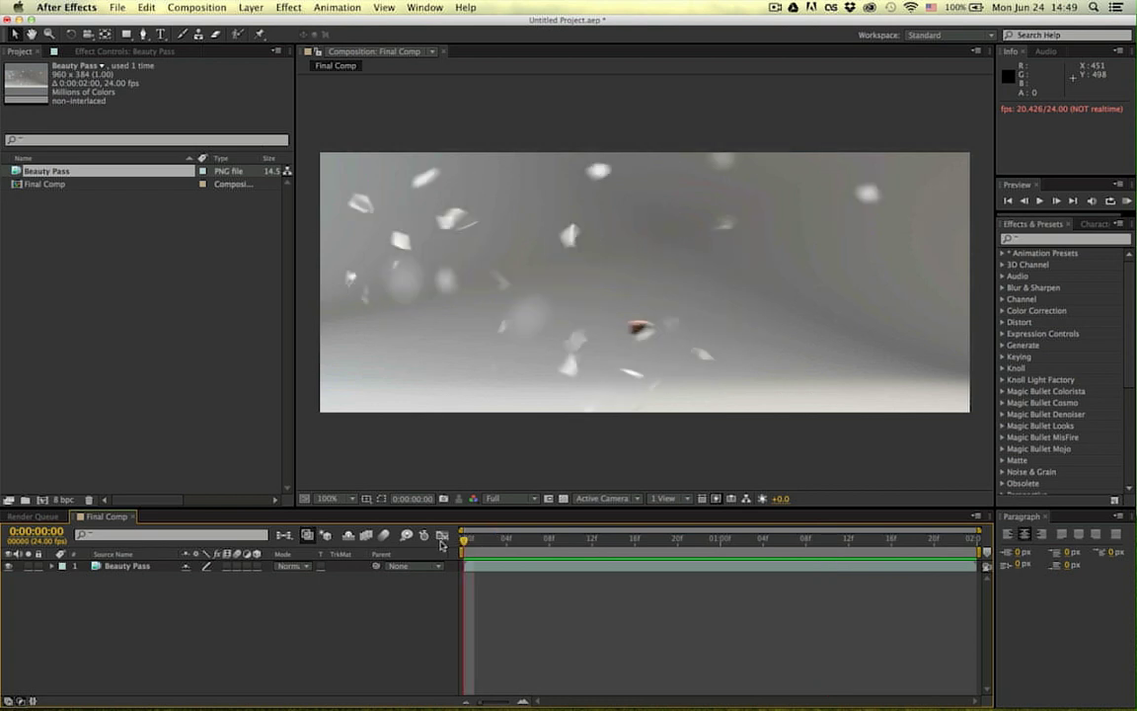
{"action": "key", "text": "space"}
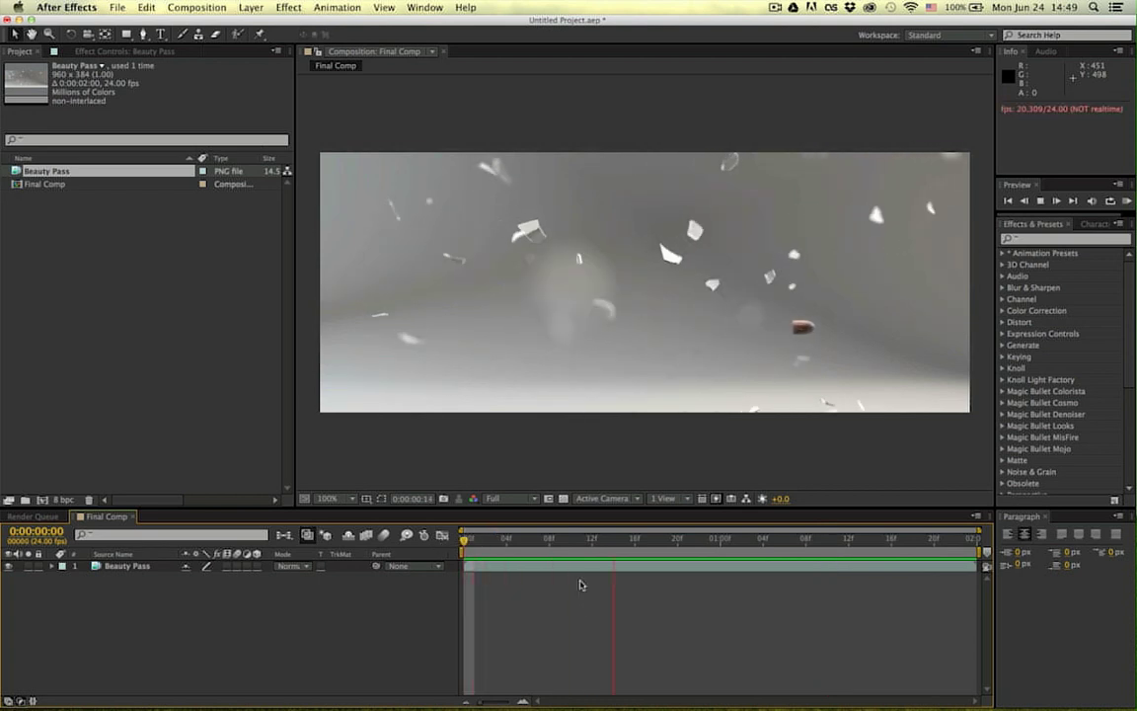
{"action": "key", "text": "space"}
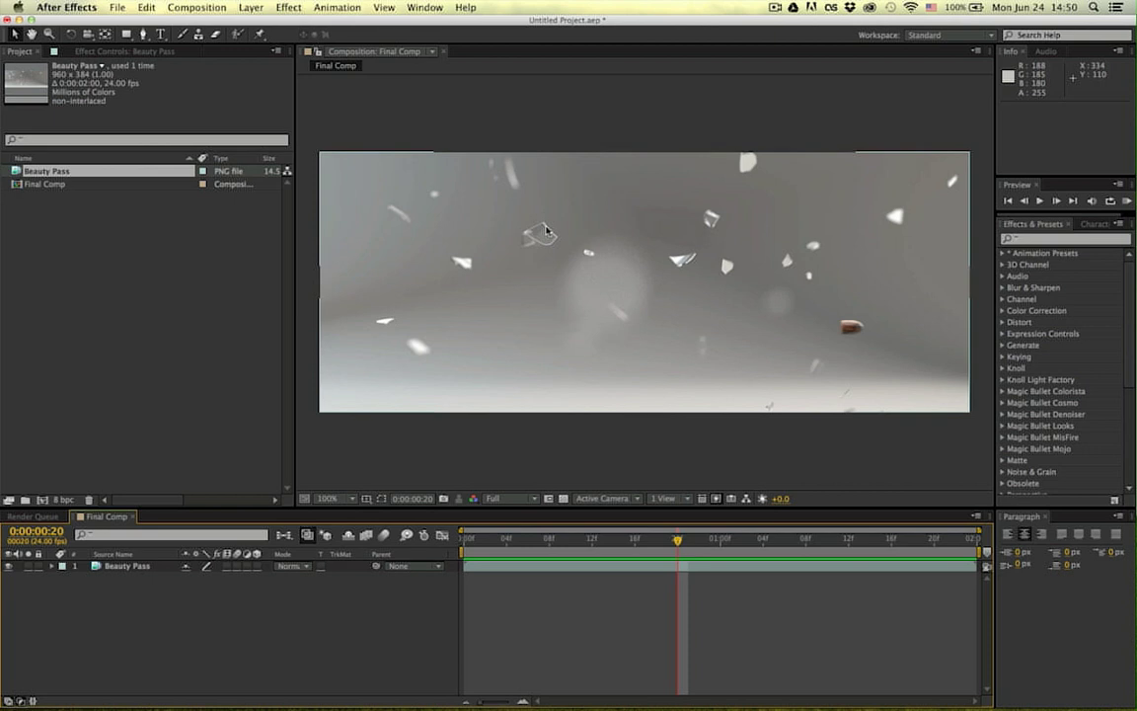
Step: Duplicate the Beauty Pass layer twice in Final Comp
{"action": "left_click", "coordinate": [144, 566]}
{"action": "key", "text": "ctrl+d"}
{"action": "key", "text": "ctrl+d"}
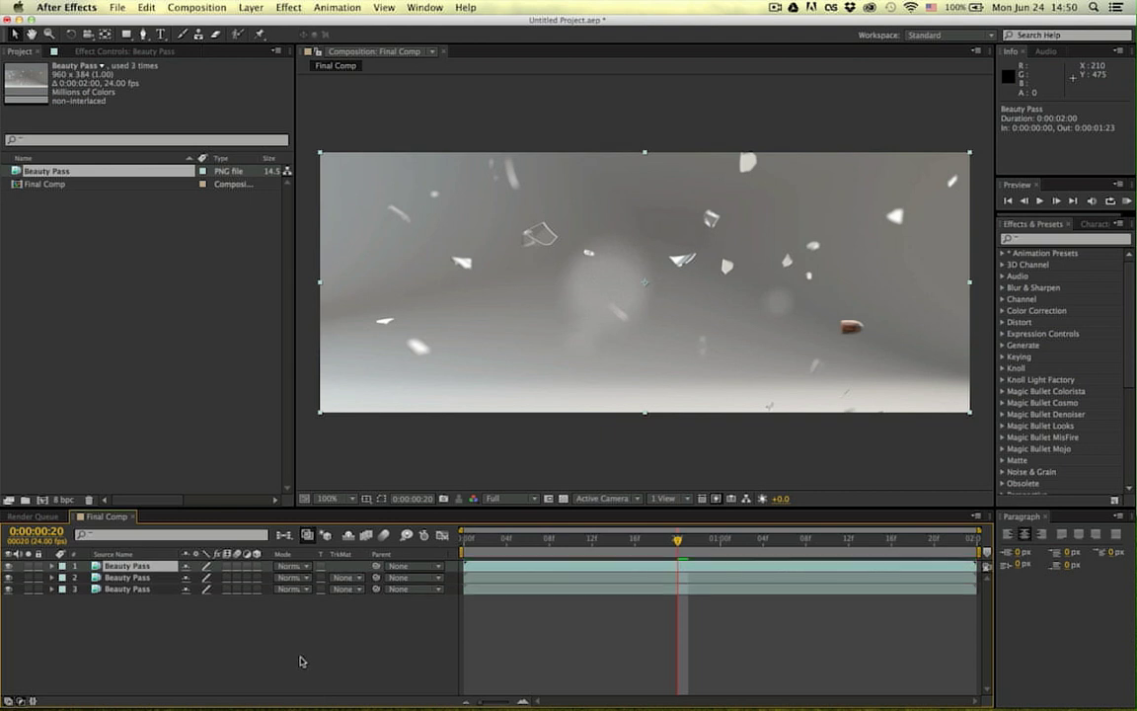
{"action": "left_click", "coordinate": [730, 475]}
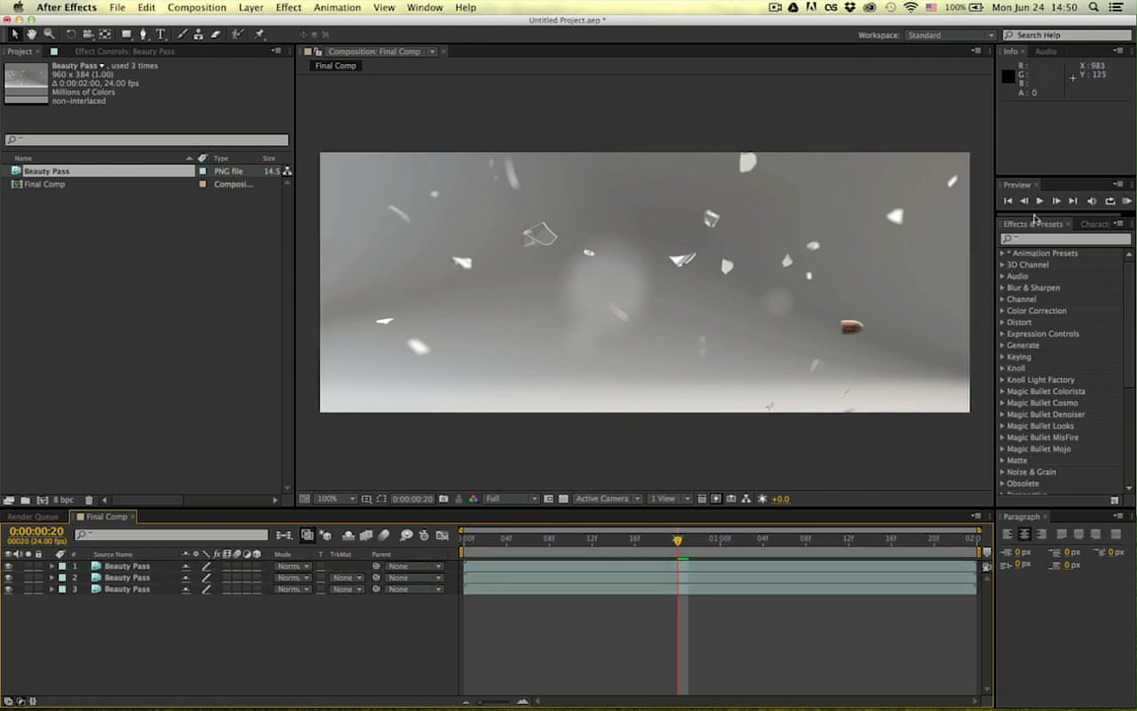
Step: Apply the Tint effect to the topmost Beauty Pass layer and map white to magenta by setting green to 0
{"action": "left_click", "coordinate": [1083, 240]}
{"action": "type", "text": "tint"}
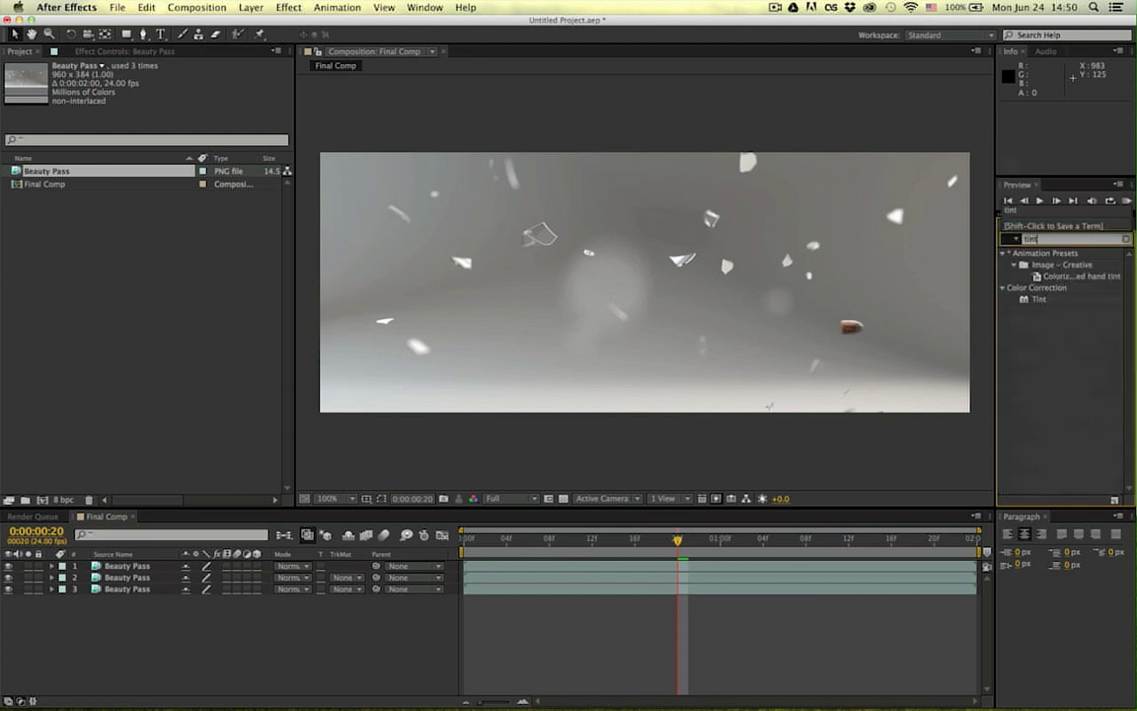
{"action": "left_click_drag", "start_coordinate": [1038, 299], "coordinate": [104, 572]}
{"action": "left_click", "coordinate": [165, 100]}
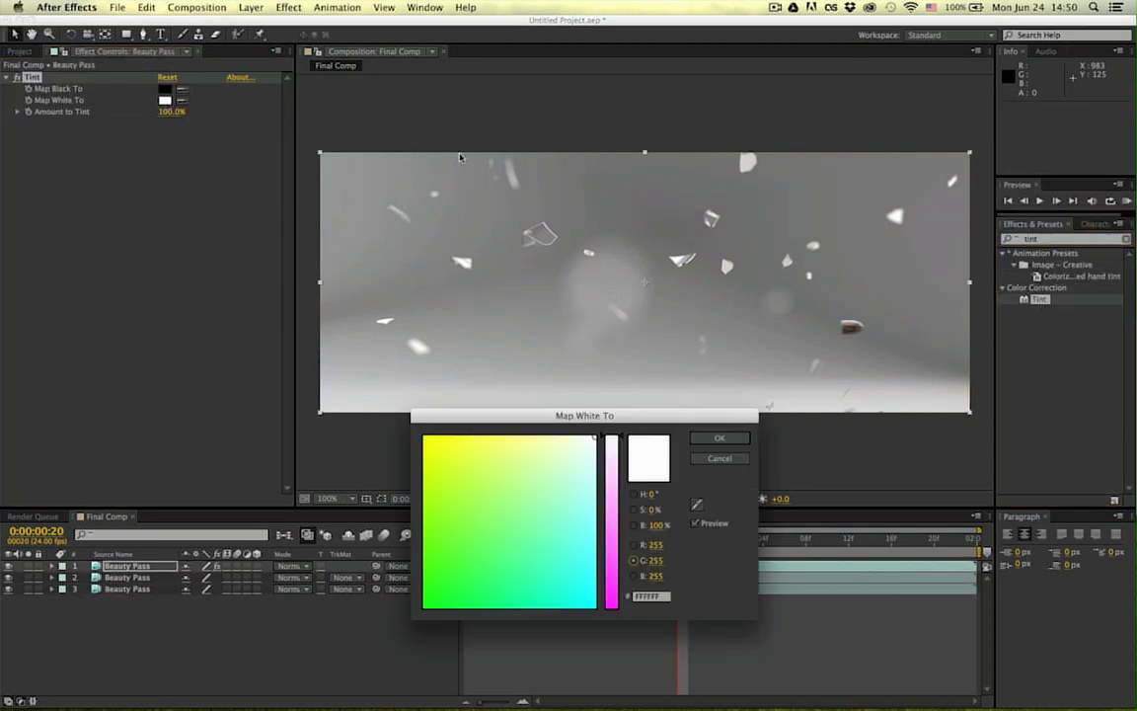
{"action": "left_click", "coordinate": [656, 563]}
{"action": "type", "text": "0"}
{"action": "key", "text": "Return"}
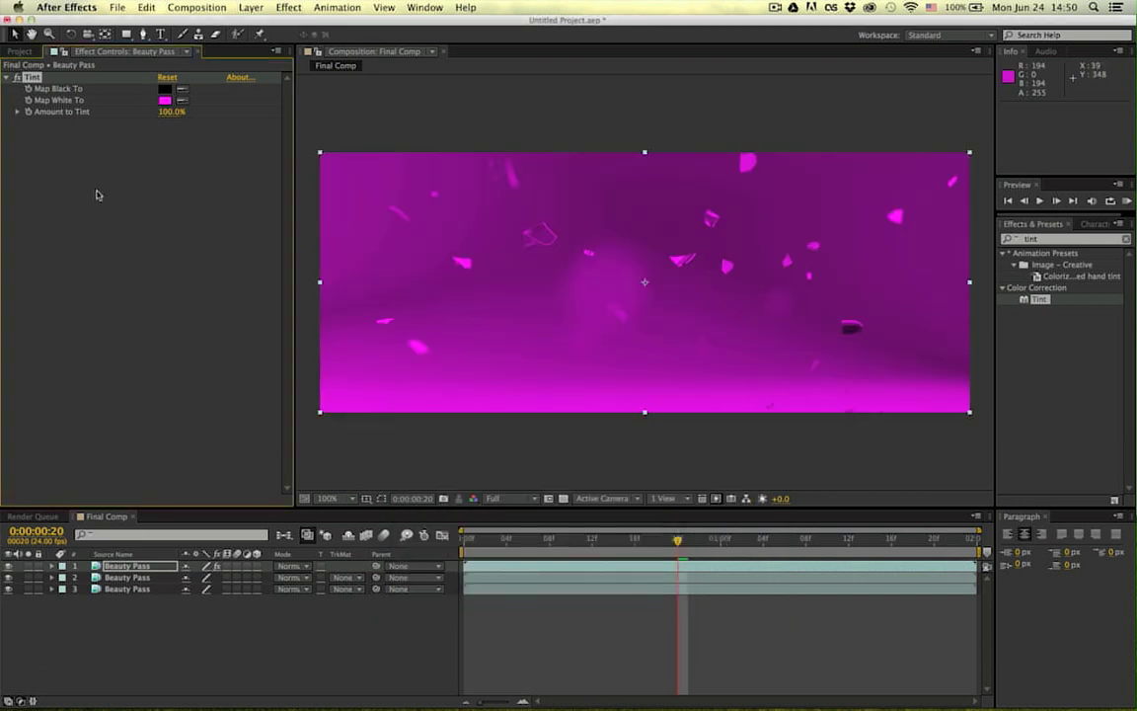
Step: Copy the Tint effect onto the second Beauty Pass layer and map white to cyan with red 0 and green 255
{"action": "left_click", "coordinate": [96, 577]}
{"action": "key", "text": "super+v"}
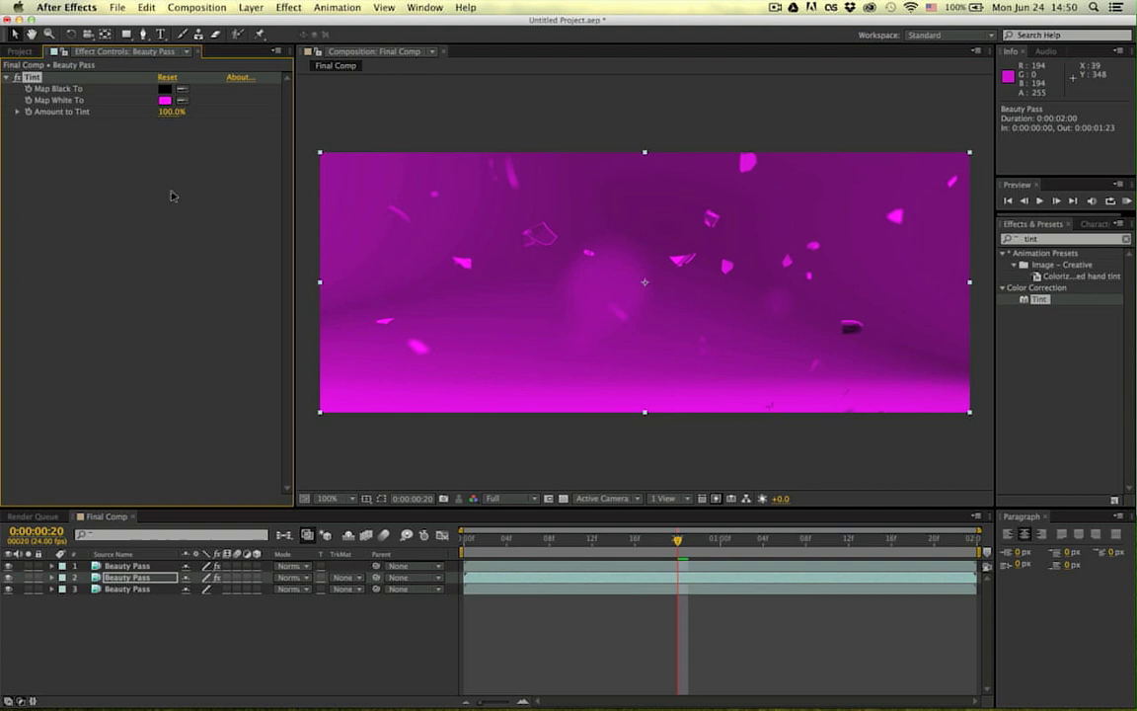
{"action": "left_click", "coordinate": [165, 101]}
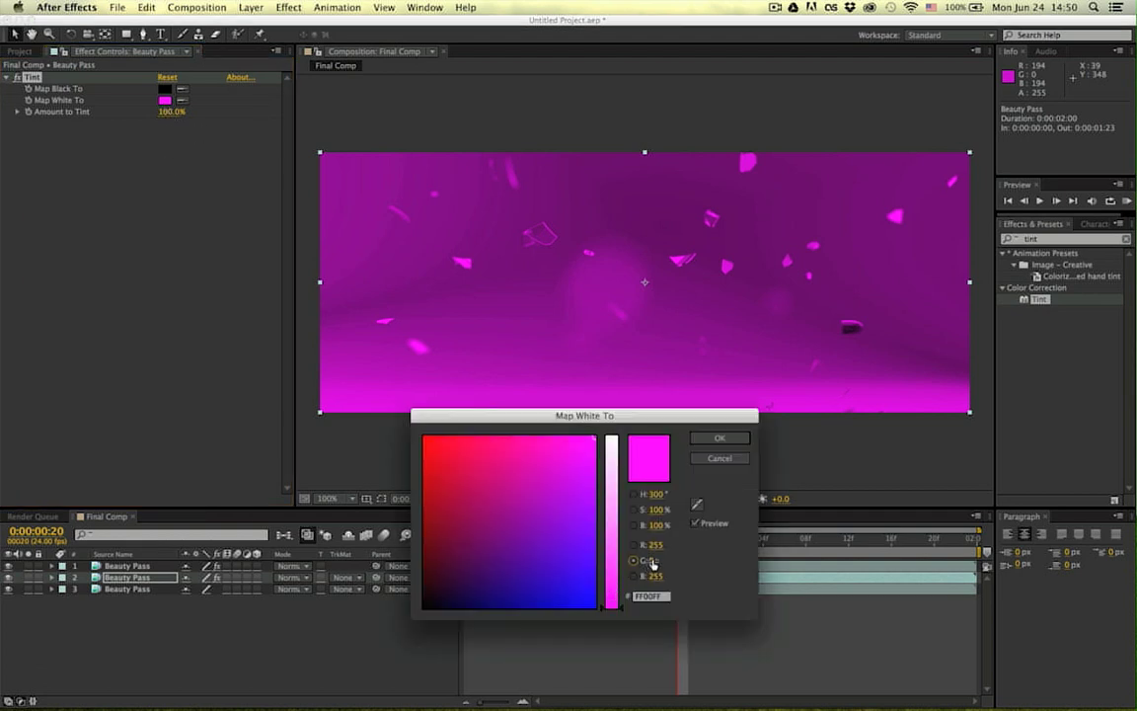
{"action": "left_click_drag", "start_coordinate": [652, 562], "coordinate": [817, 559]}
{"action": "left_click", "coordinate": [658, 565]}
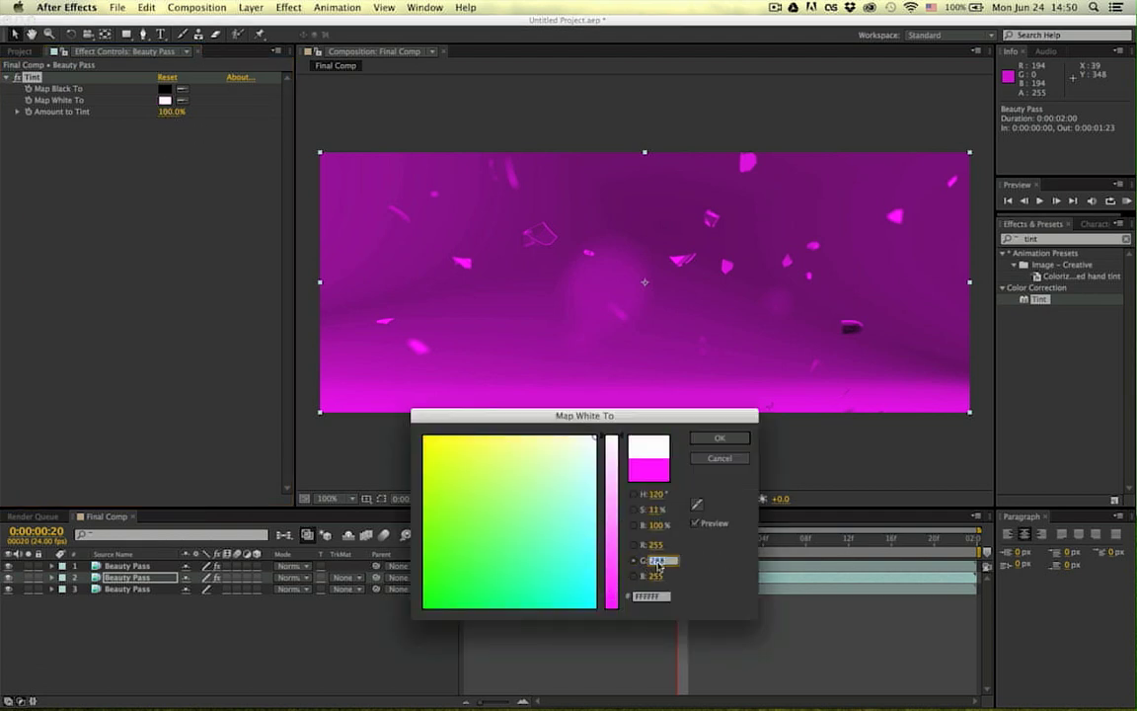
{"action": "type", "text": "255"}
{"action": "left_click", "coordinate": [657, 547]}
{"action": "type", "text": "0"}
{"action": "key", "text": "Return"}
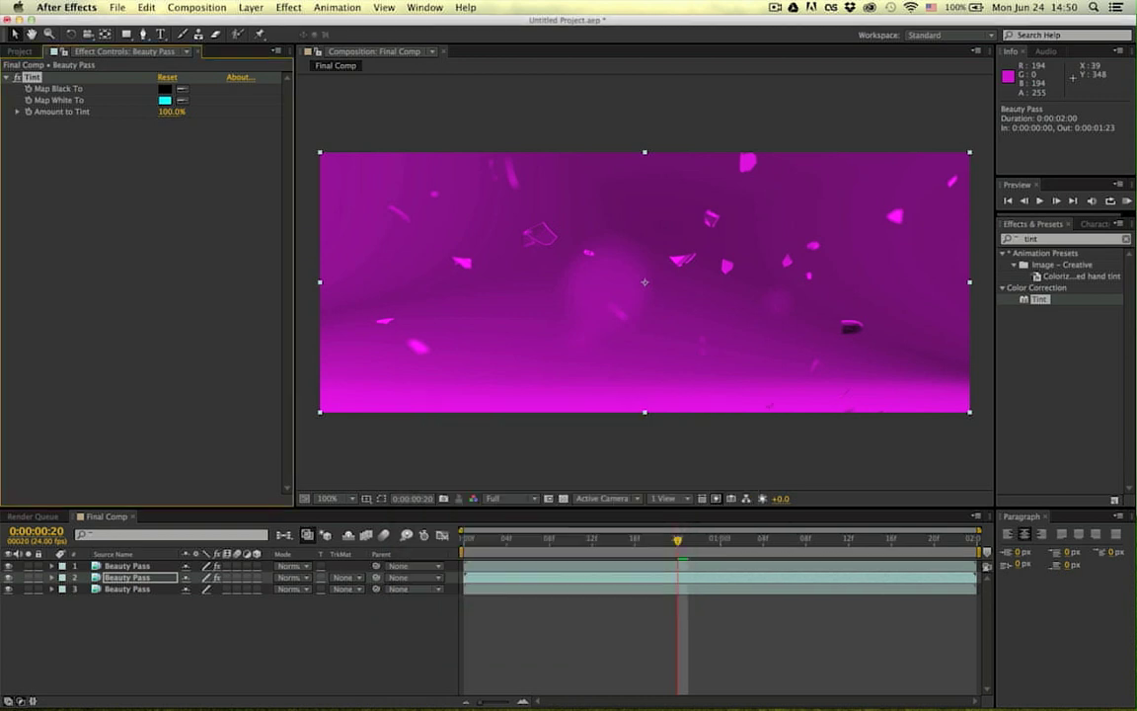
{"action": "left_click", "coordinate": [367, 607]}
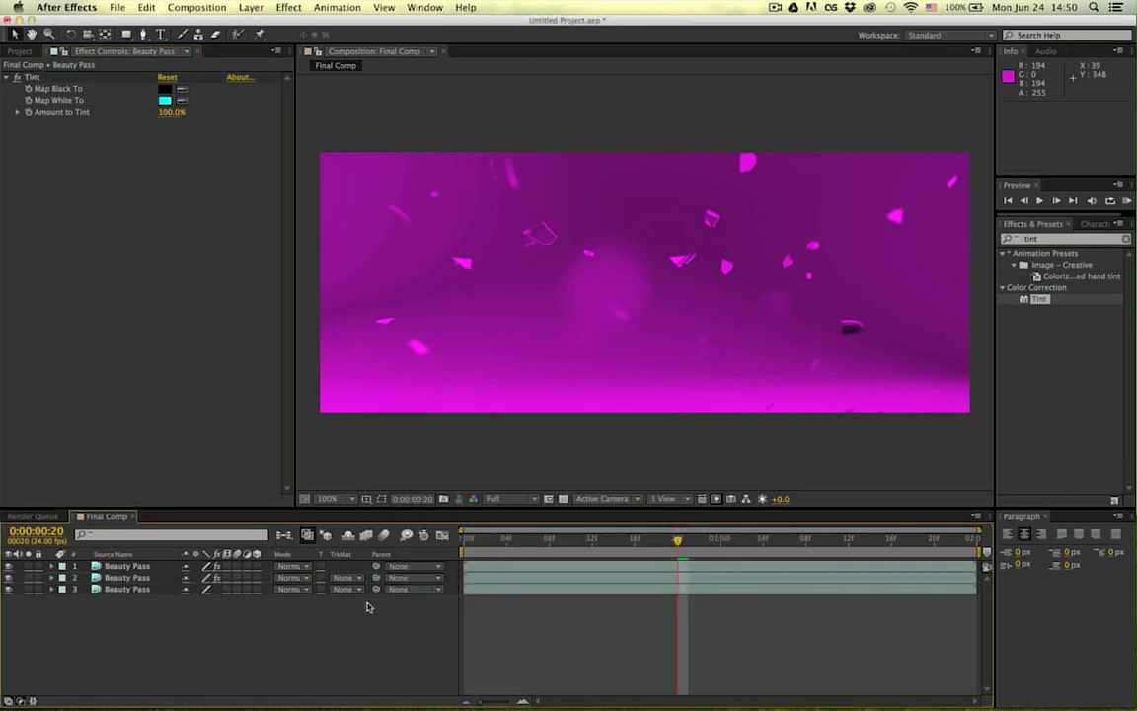
Step: Set the blending mode of the two tinted Beauty Pass layers to Lighten
{"action": "left_click", "coordinate": [127, 566]}
{"action": "left_click", "coordinate": [139, 577], "text": "shift"}
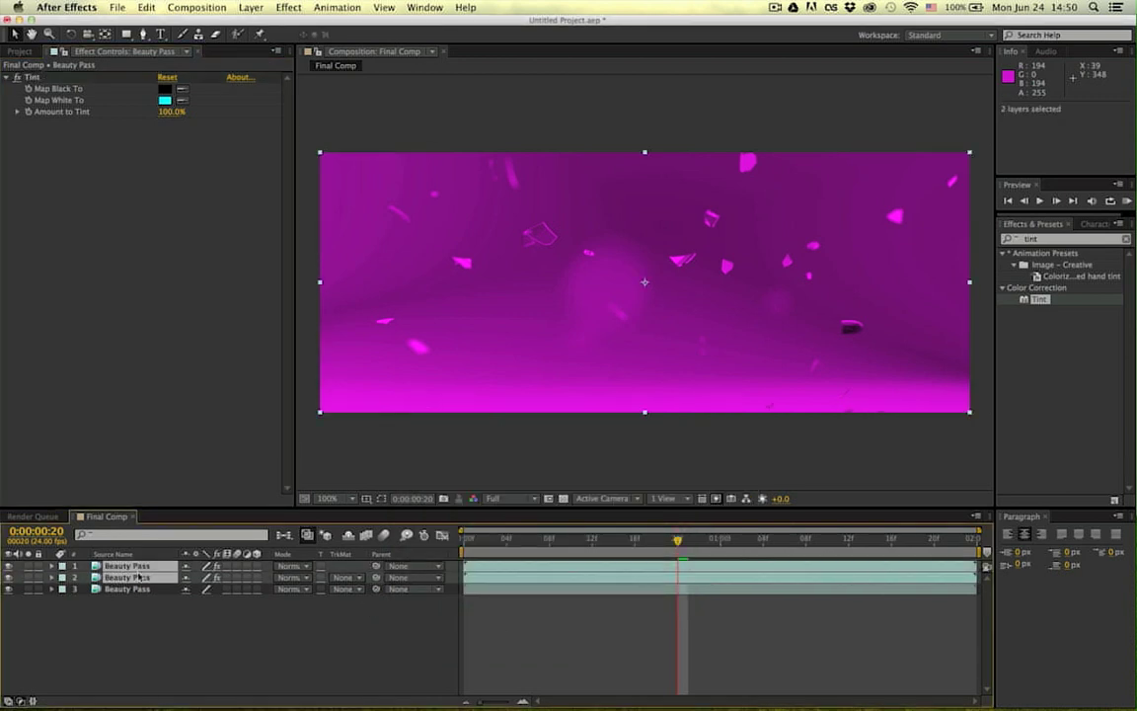
{"action": "left_click", "coordinate": [292, 566]}
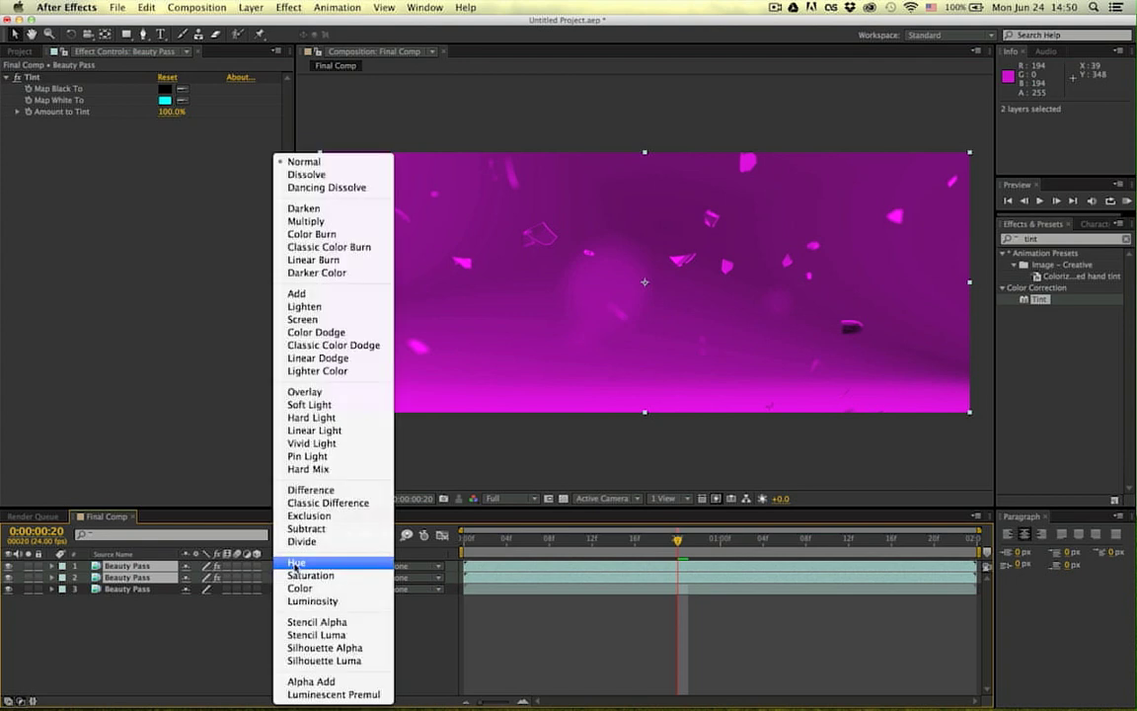
{"action": "left_click", "coordinate": [301, 306]}
{"action": "left_click", "coordinate": [393, 628]}
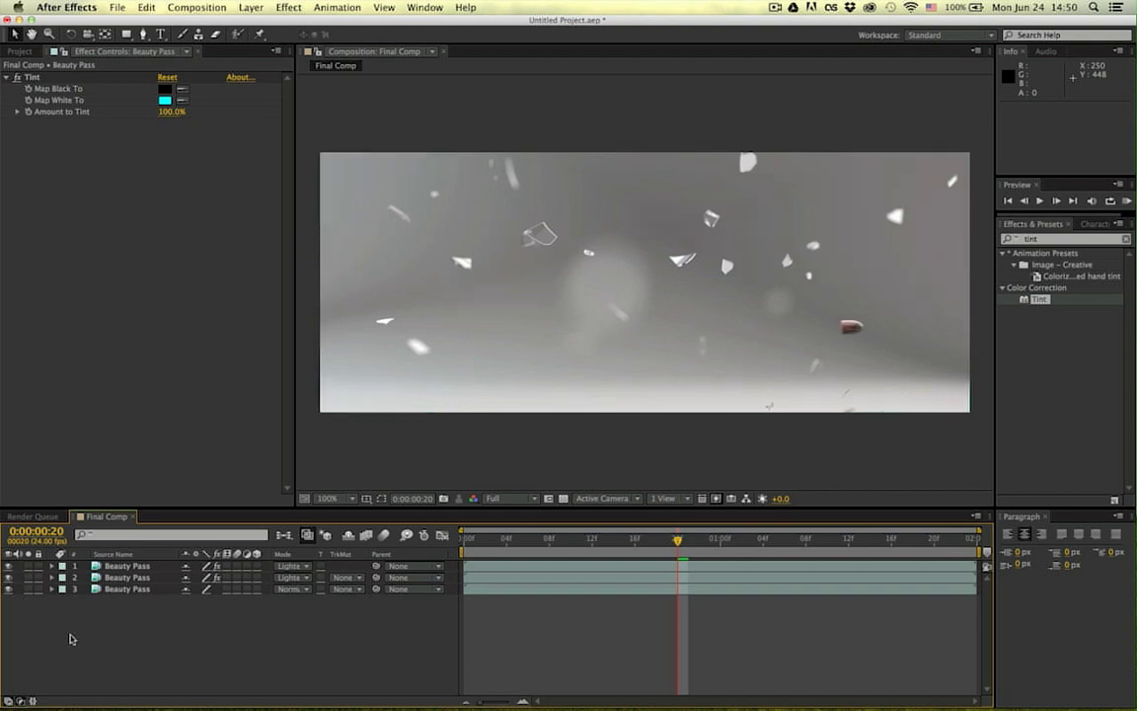
Step: Add an adjustment layer with a Hue/Saturation effect and set its Master Saturation to 30
{"action": "key", "text": "super+alt+y"}
{"action": "left_click", "coordinate": [1043, 241]}
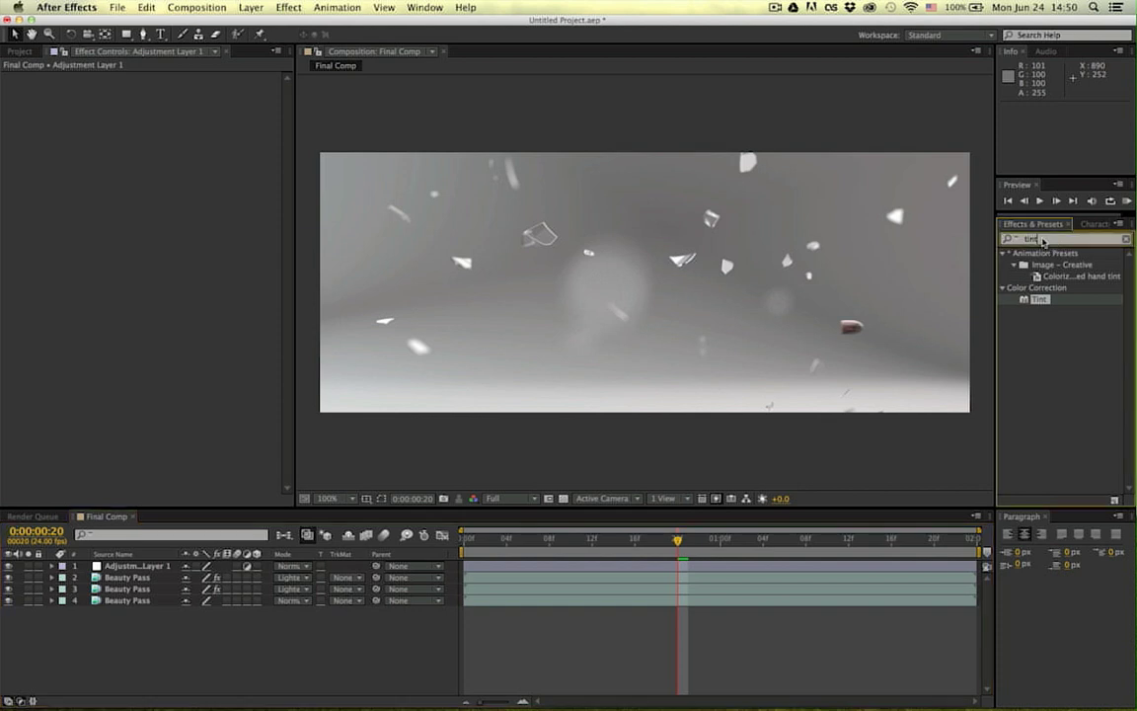
{"action": "type", "text": "hue"}
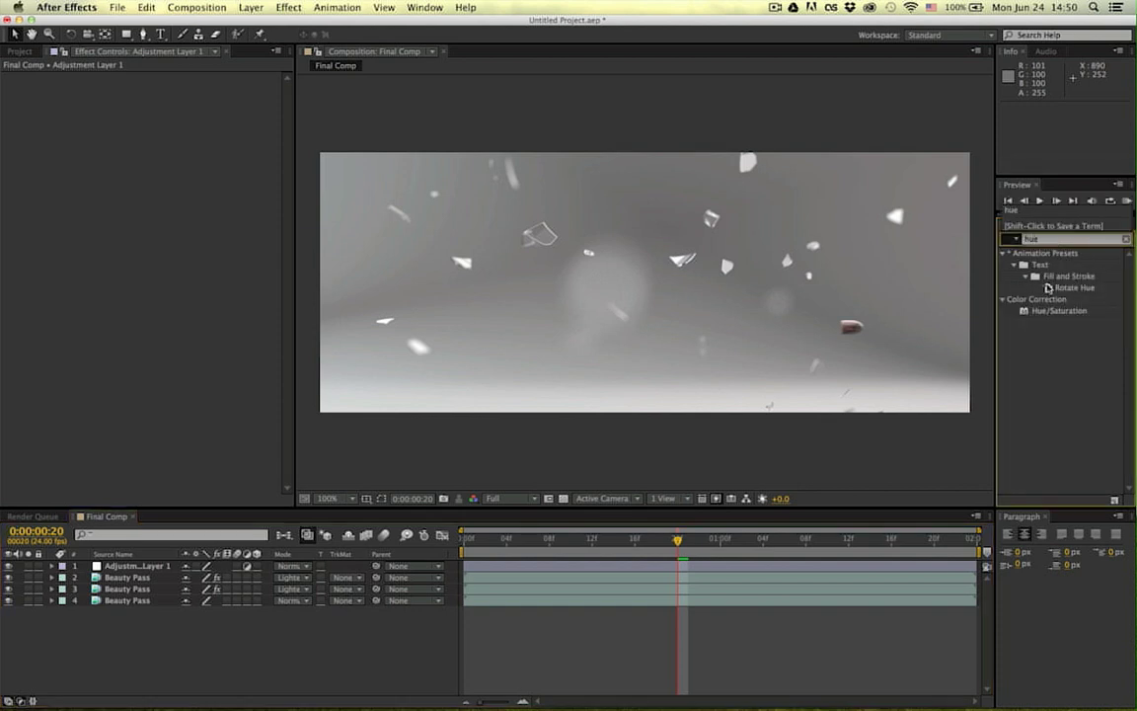
{"action": "left_click_drag", "start_coordinate": [1046, 312], "coordinate": [133, 570]}
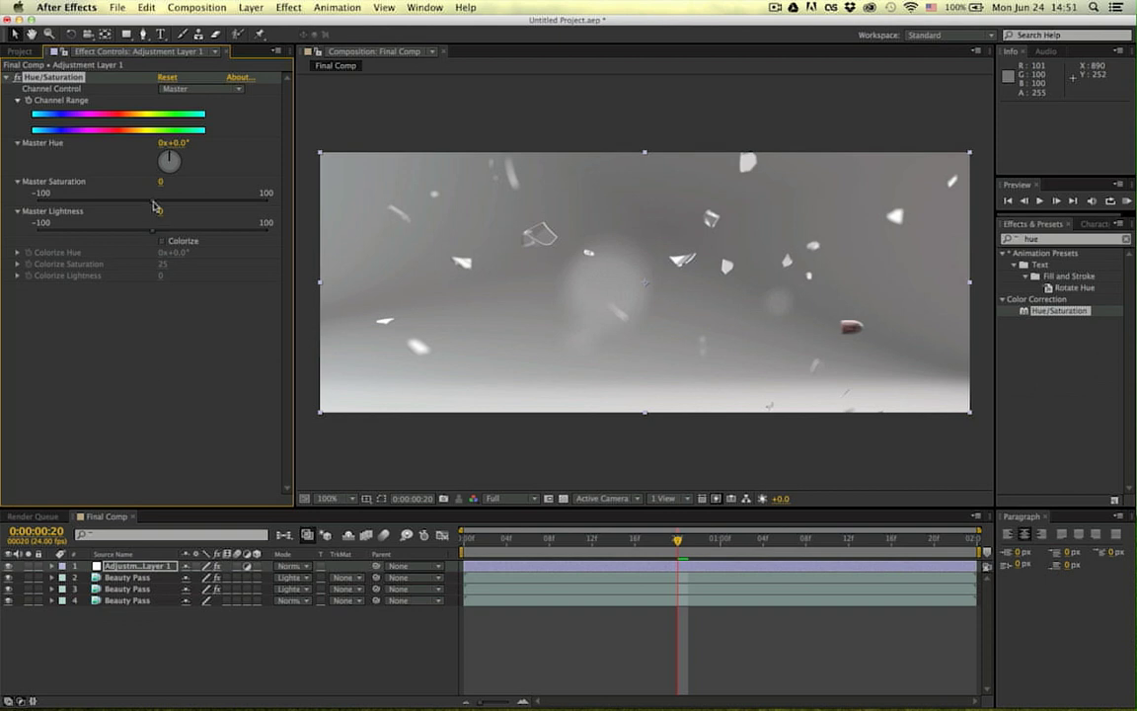
{"action": "left_click_drag", "start_coordinate": [154, 204], "coordinate": [167, 203]}
Step: Add a Curves effect after Hue/Saturation on the adjustment layer and slightly adjust the Blue channel's midtones
{"action": "left_click", "coordinate": [1066, 239]}
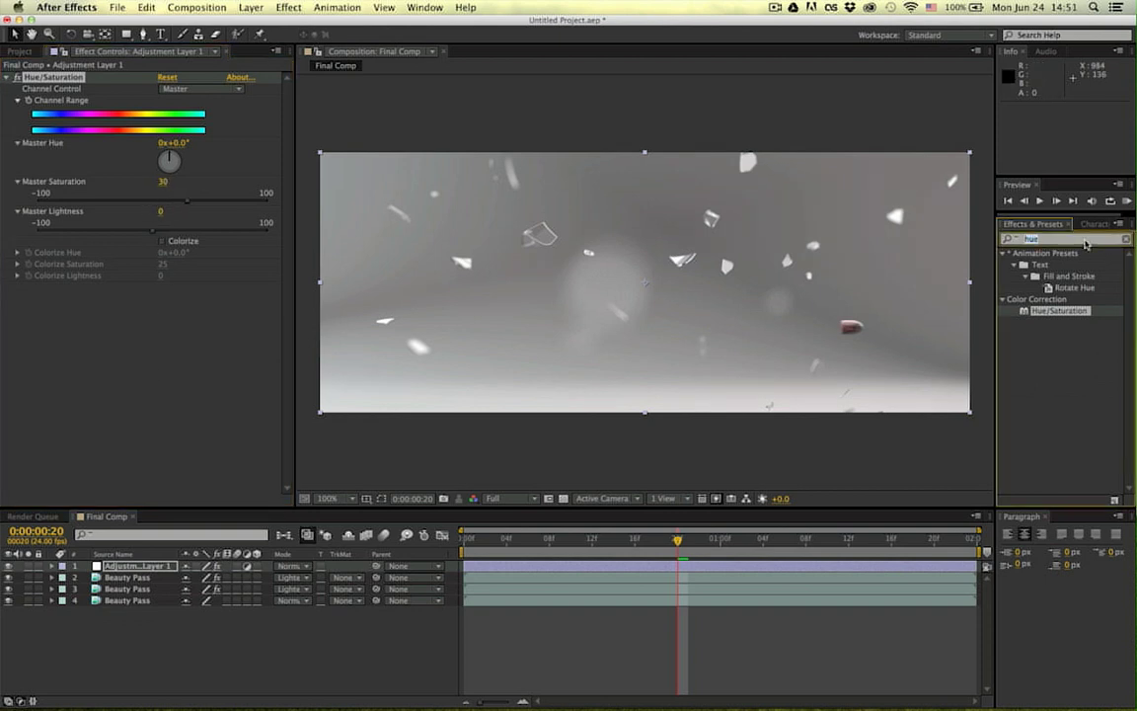
{"action": "type", "text": "curves"}
{"action": "left_click_drag", "start_coordinate": [1045, 298], "coordinate": [172, 289]}
{"action": "left_click", "coordinate": [188, 298]}
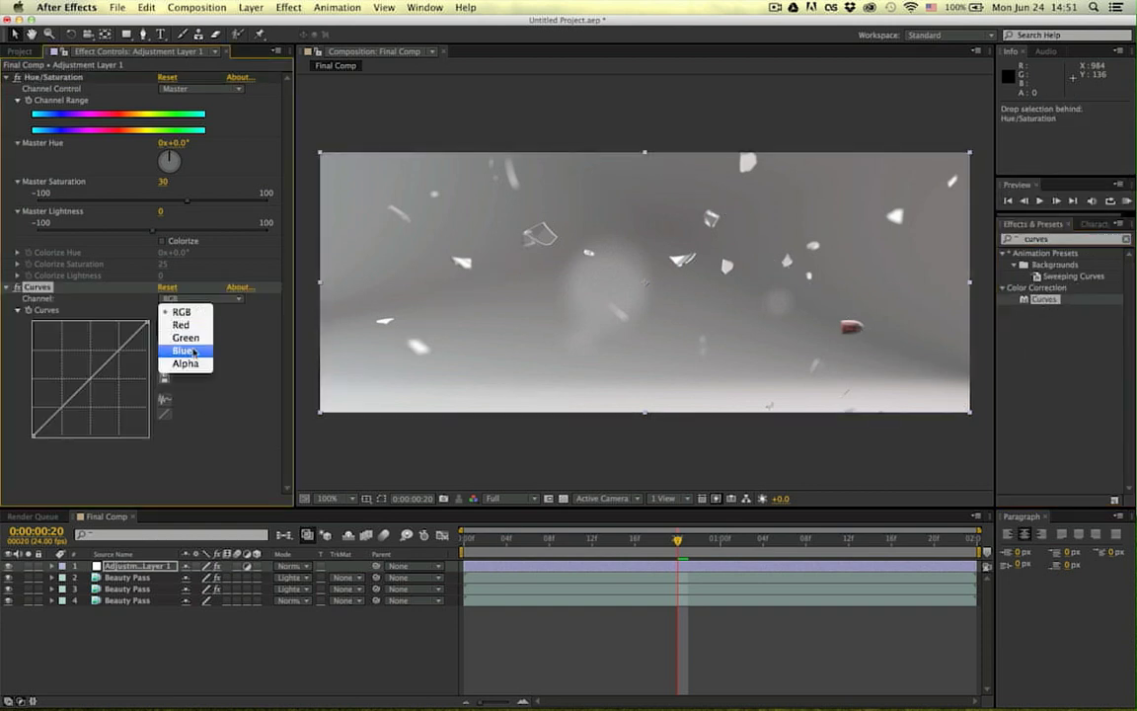
{"action": "left_click", "coordinate": [176, 304]}
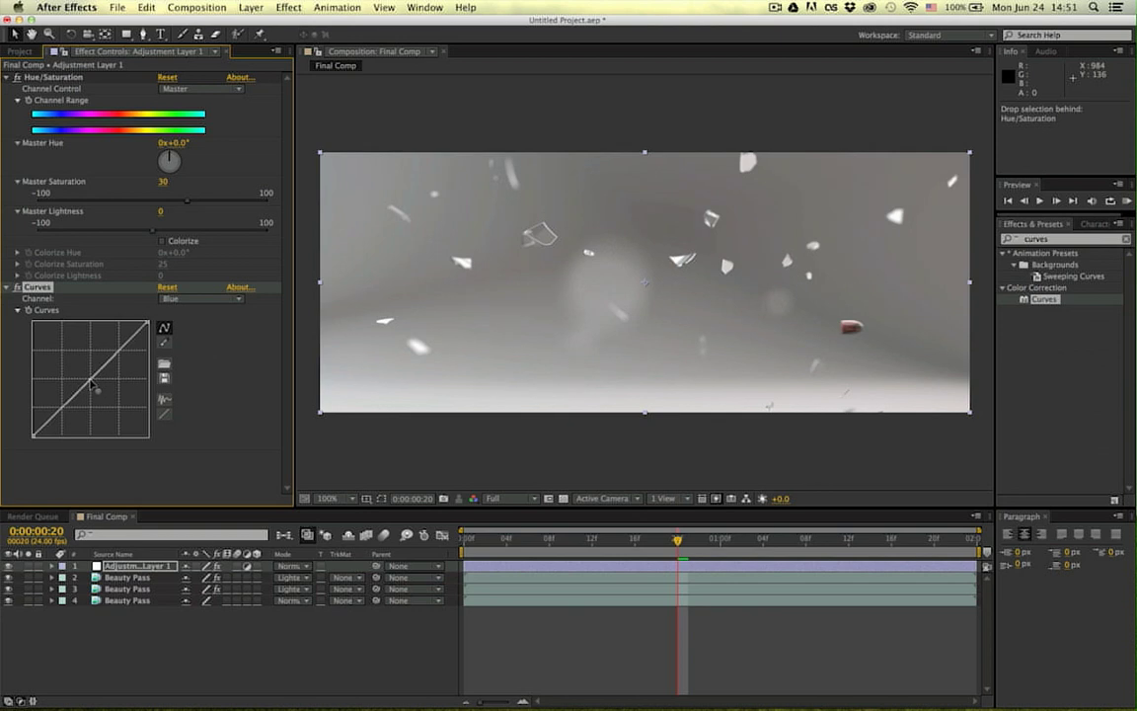
Step: Solo the untinted bottom Beauty Pass layer to compare it with the corrected composite, and turn solo off again
{"action": "left_click", "coordinate": [28, 600]}
{"action": "left_click", "coordinate": [28, 600]}
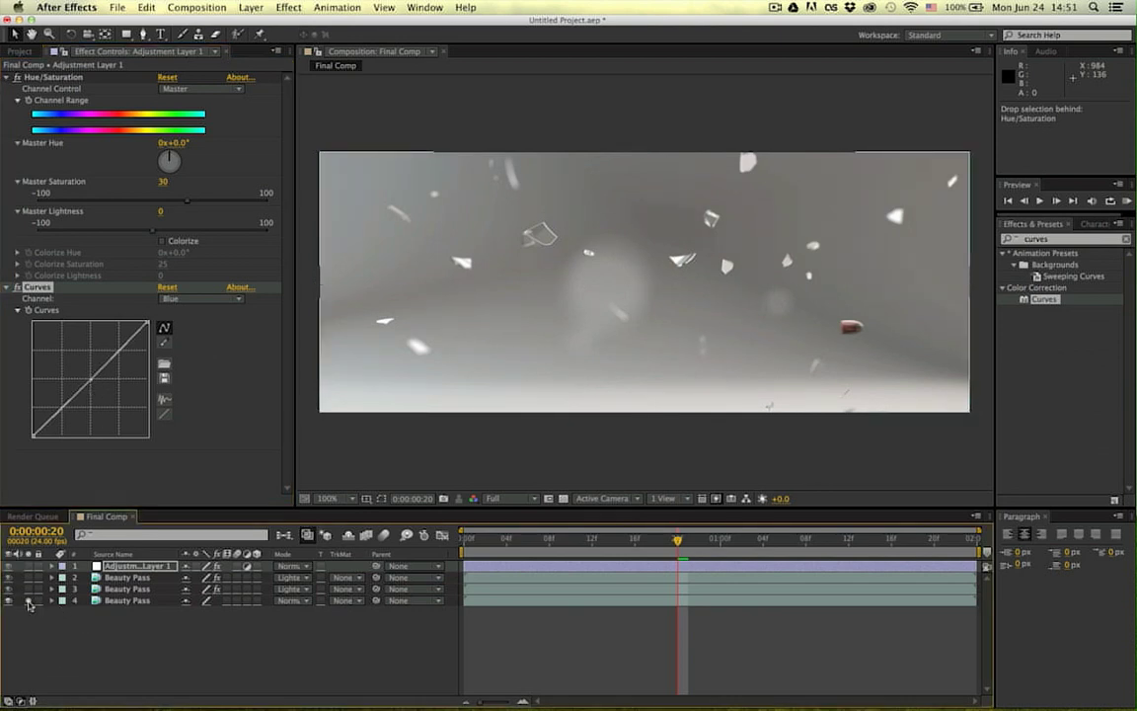
{"action": "left_click", "coordinate": [29, 601]}
{"action": "left_click", "coordinate": [111, 641]}
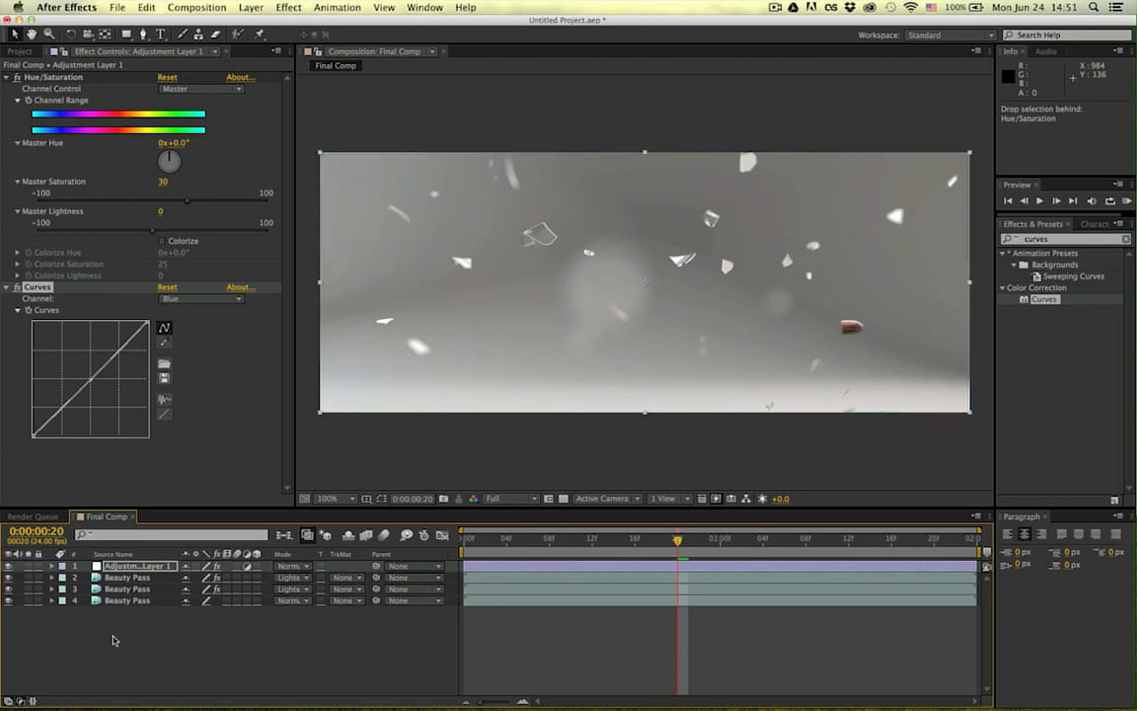
Step: Compare the Tint colours of the magenta and cyan Beauty Pass layers
{"action": "left_click", "coordinate": [119, 587]}
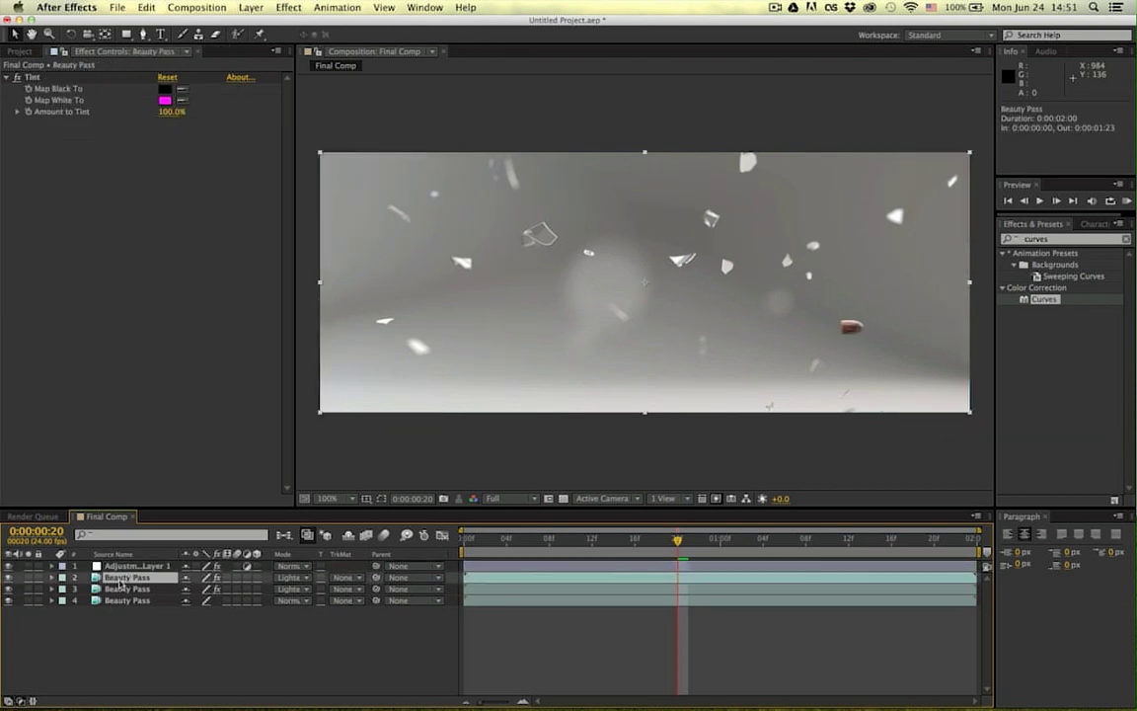
{"action": "left_click", "coordinate": [136, 581]}
{"action": "left_click", "coordinate": [135, 588]}
{"action": "left_click", "coordinate": [134, 580]}
{"action": "left_click", "coordinate": [136, 588]}
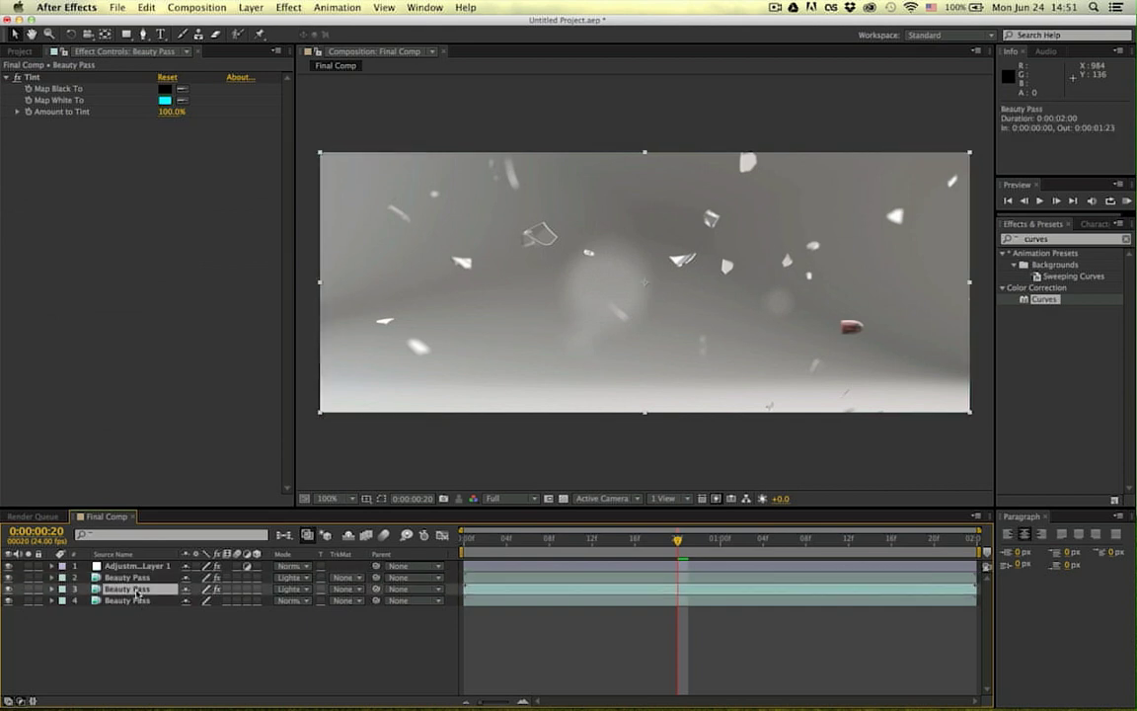
{"action": "left_click", "coordinate": [135, 580]}
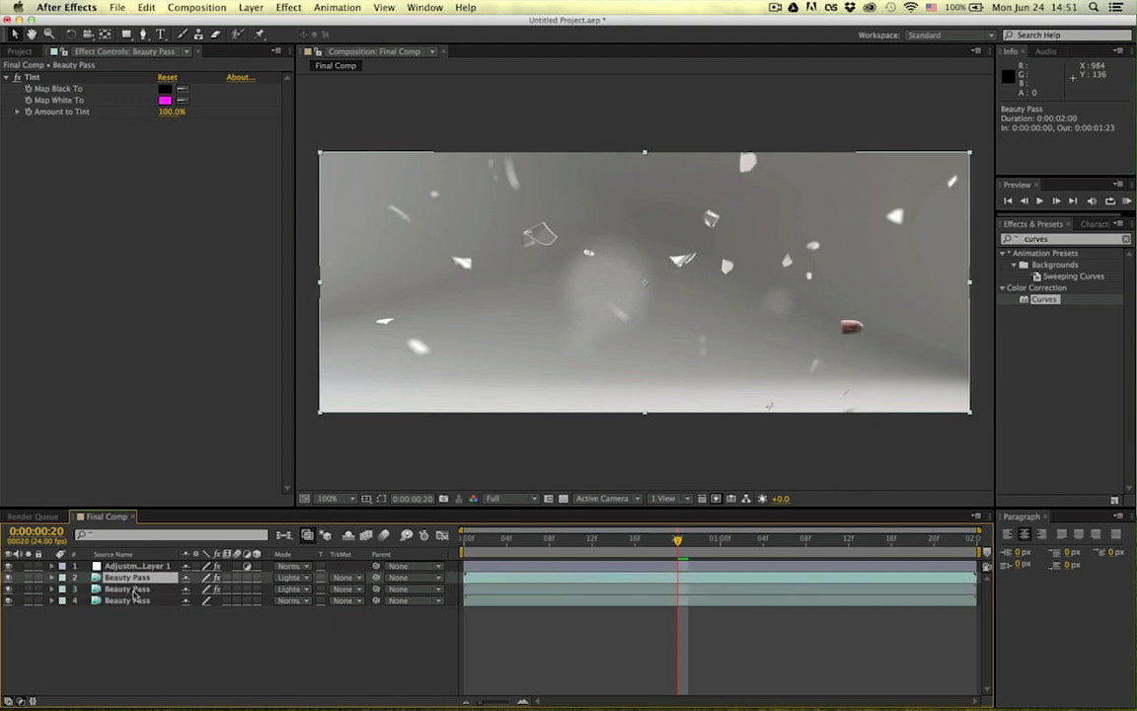
Step: Nudge the cyan Beauty Pass layer 1 px to the right and the magenta one 1 px to the left
{"action": "left_click", "coordinate": [136, 590]}
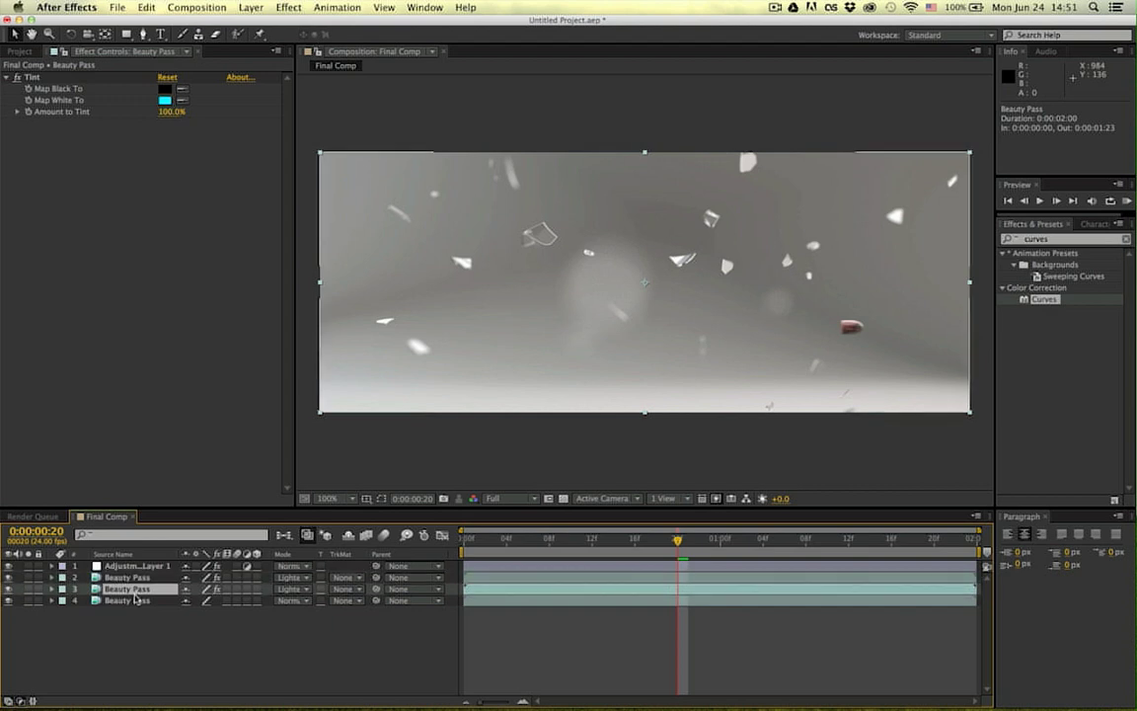
{"action": "key", "text": "Return"}
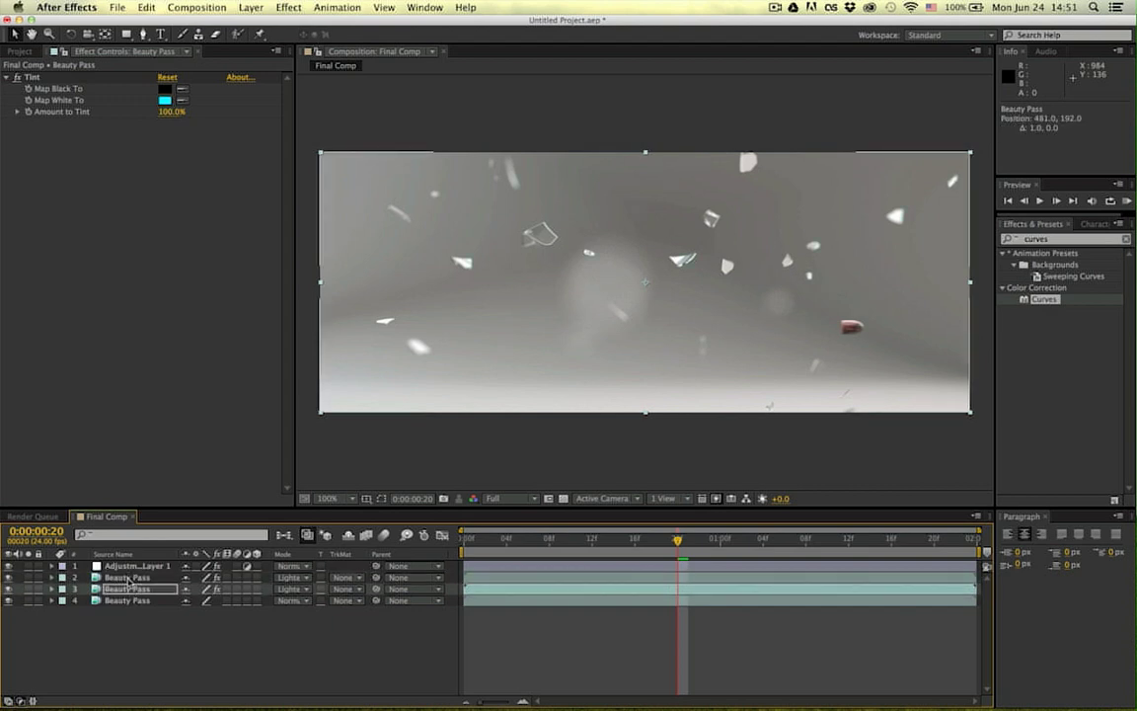
{"action": "left_click", "coordinate": [129, 578]}
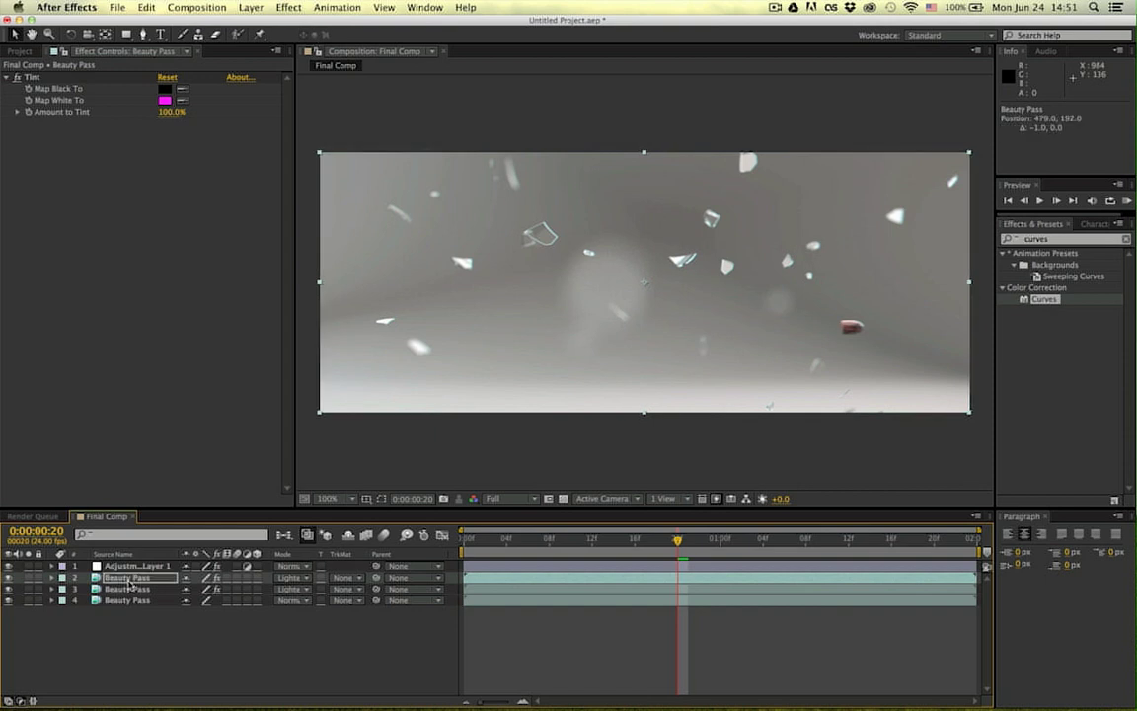
{"action": "left_click", "coordinate": [241, 635]}
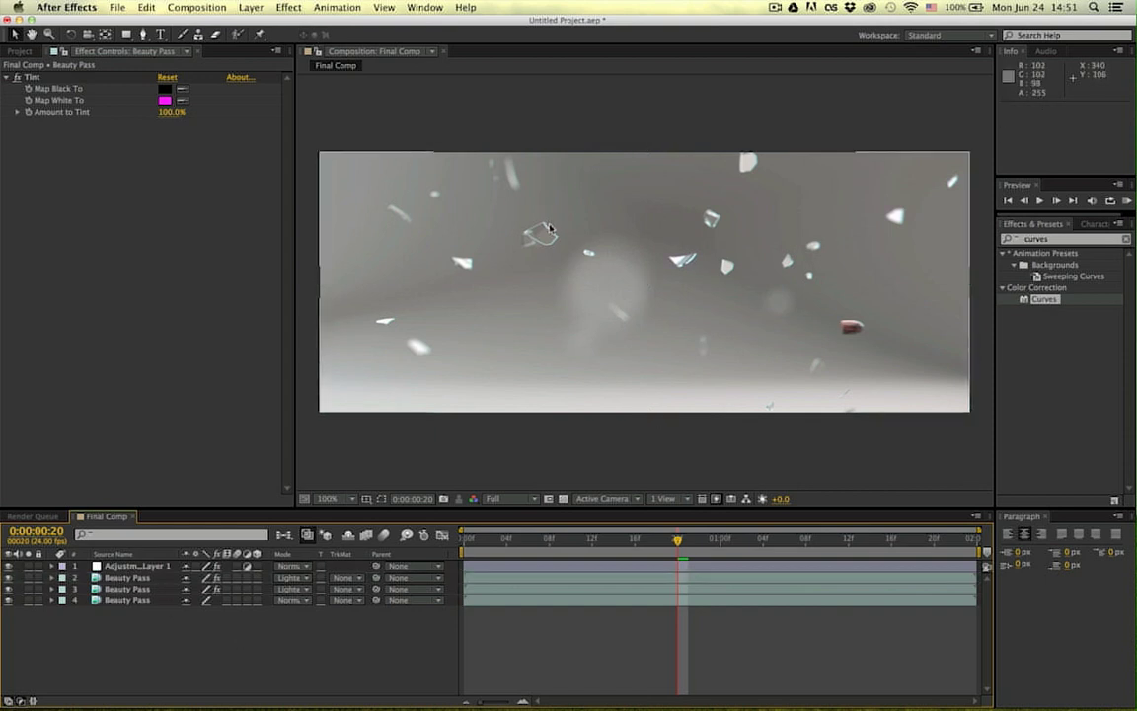
Step: Examine the colour fringing along the shard edges at 200% and 400% magnification
{"action": "key", "text": "period"}
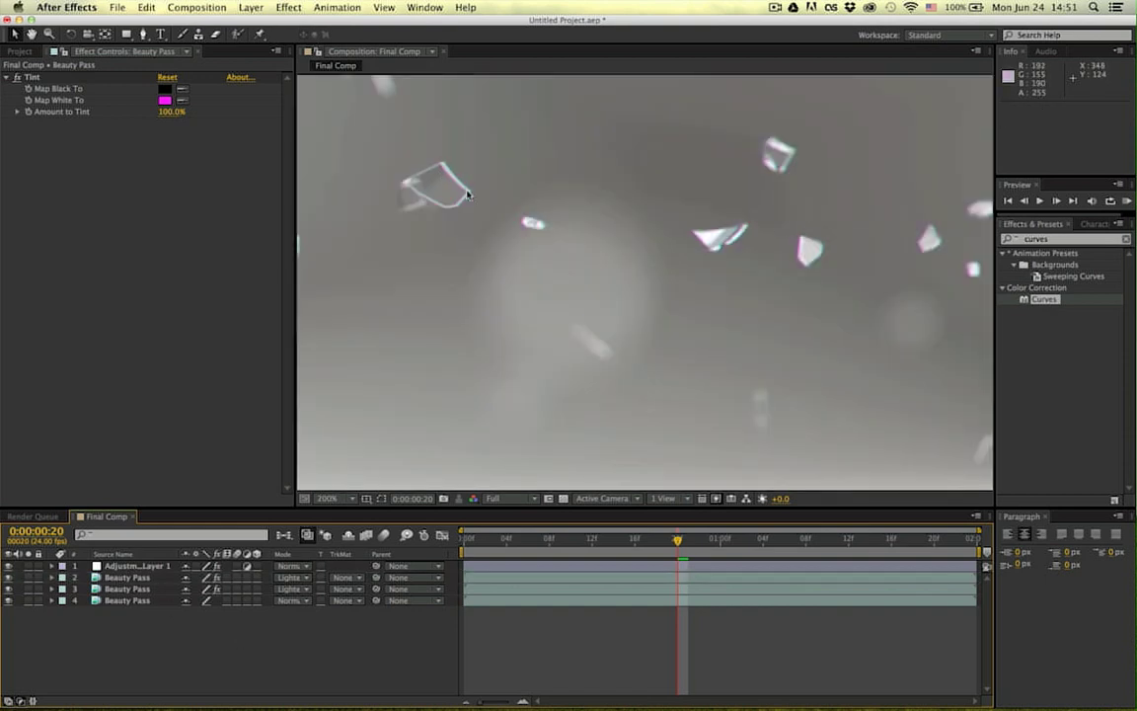
{"action": "key", "text": "period"}
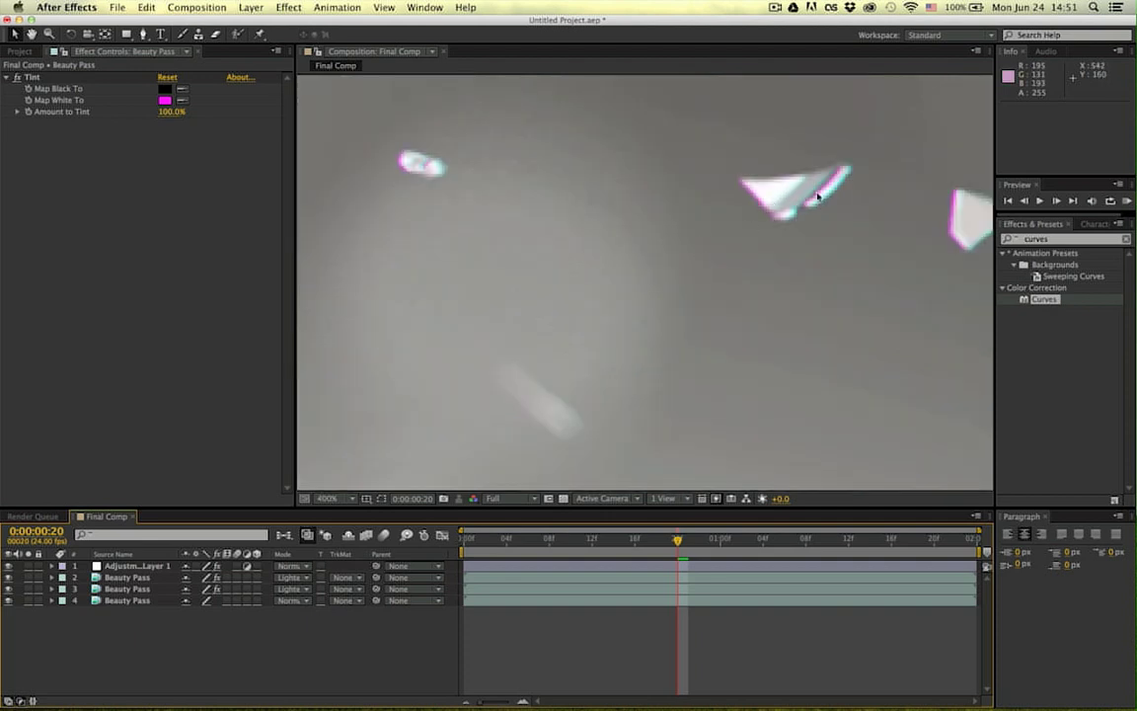
{"action": "key", "text": "comma"}
{"action": "key", "text": "comma"}
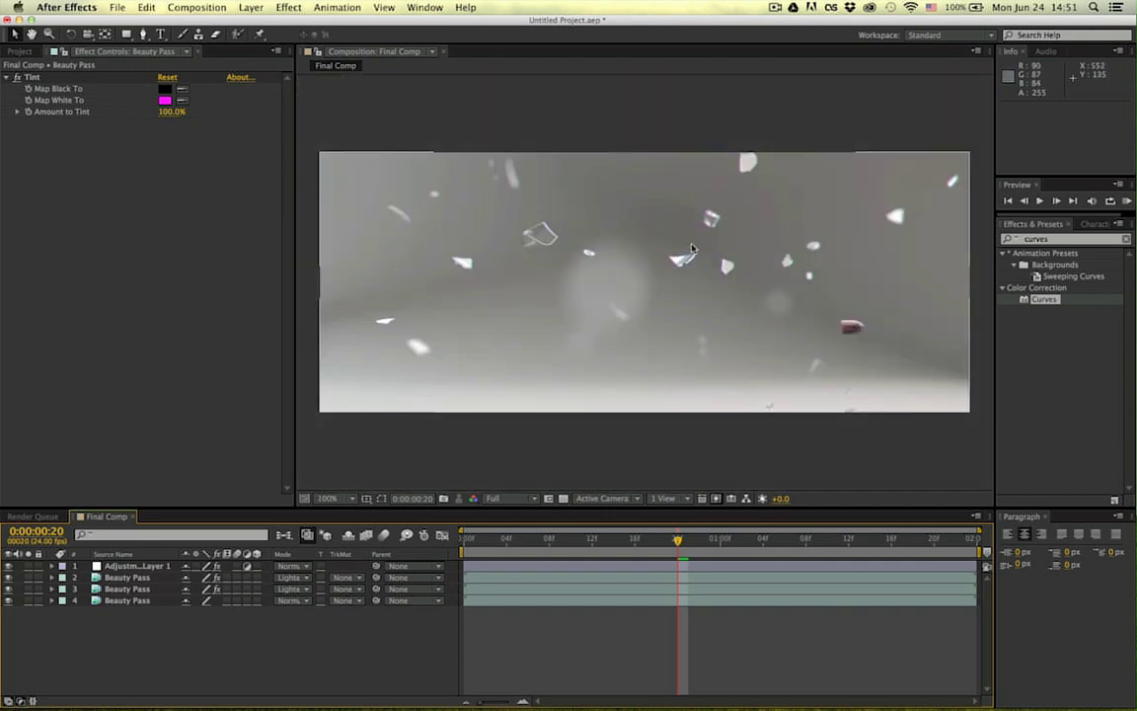
Step: Apply Fast Blur to the magenta-tinted Beauty Pass layer, with Horizontal blur dimensions and Repeat Edge Pixels enabled
{"action": "key", "text": "period"}
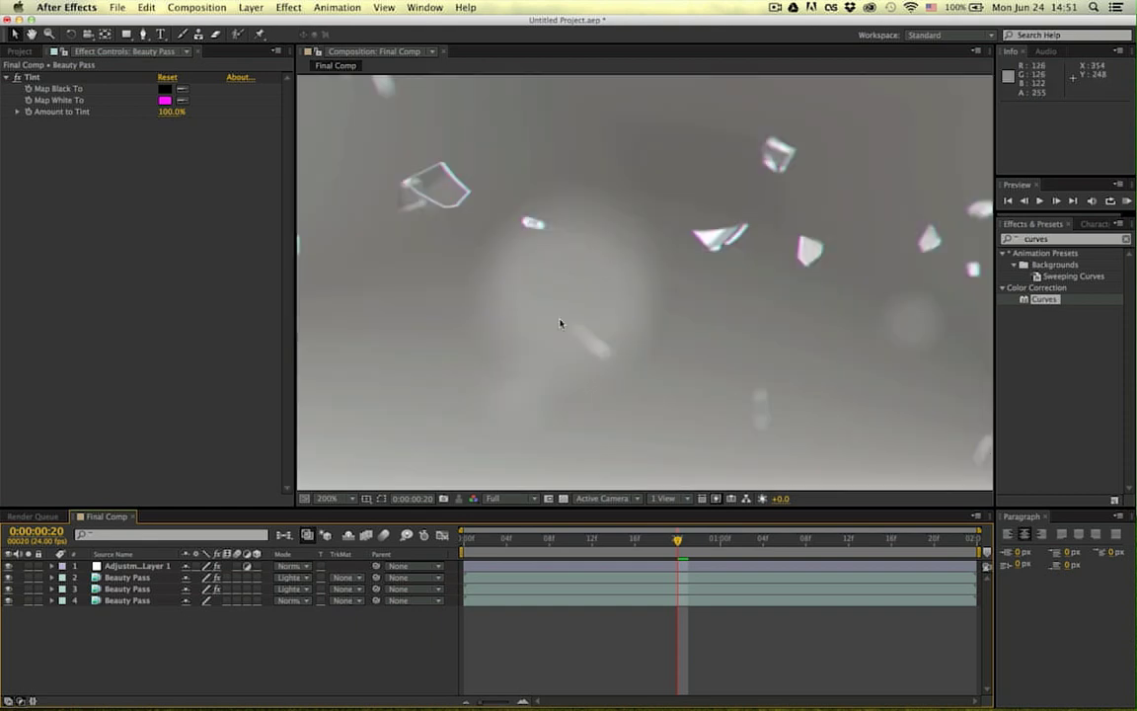
{"action": "key", "text": "comma"}
{"action": "key", "text": "comma"}
{"action": "key", "text": "period"}
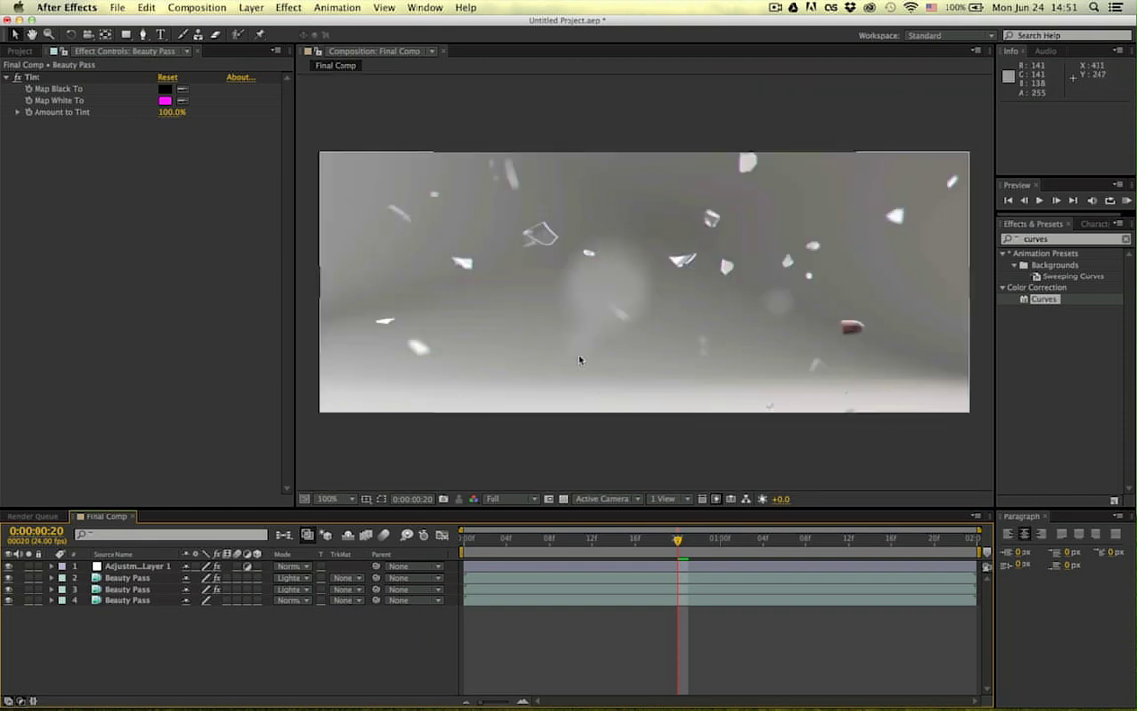
{"action": "key", "text": "period"}
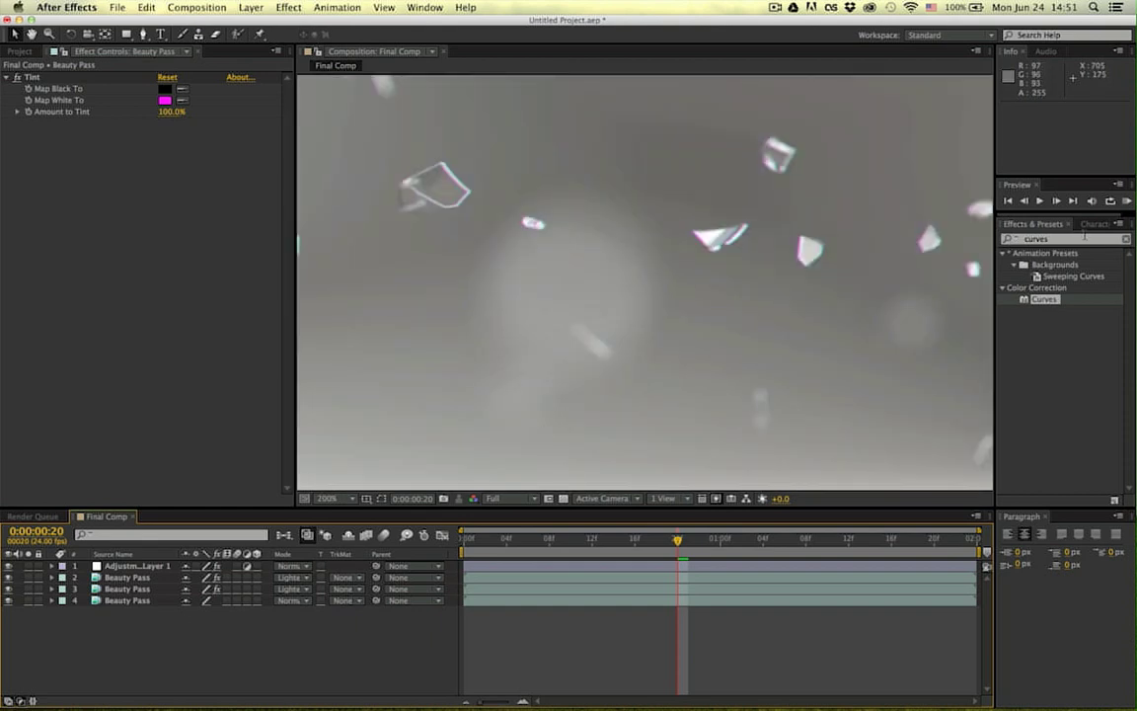
{"action": "left_click", "coordinate": [1085, 234]}
{"action": "type", "text": "fast"}
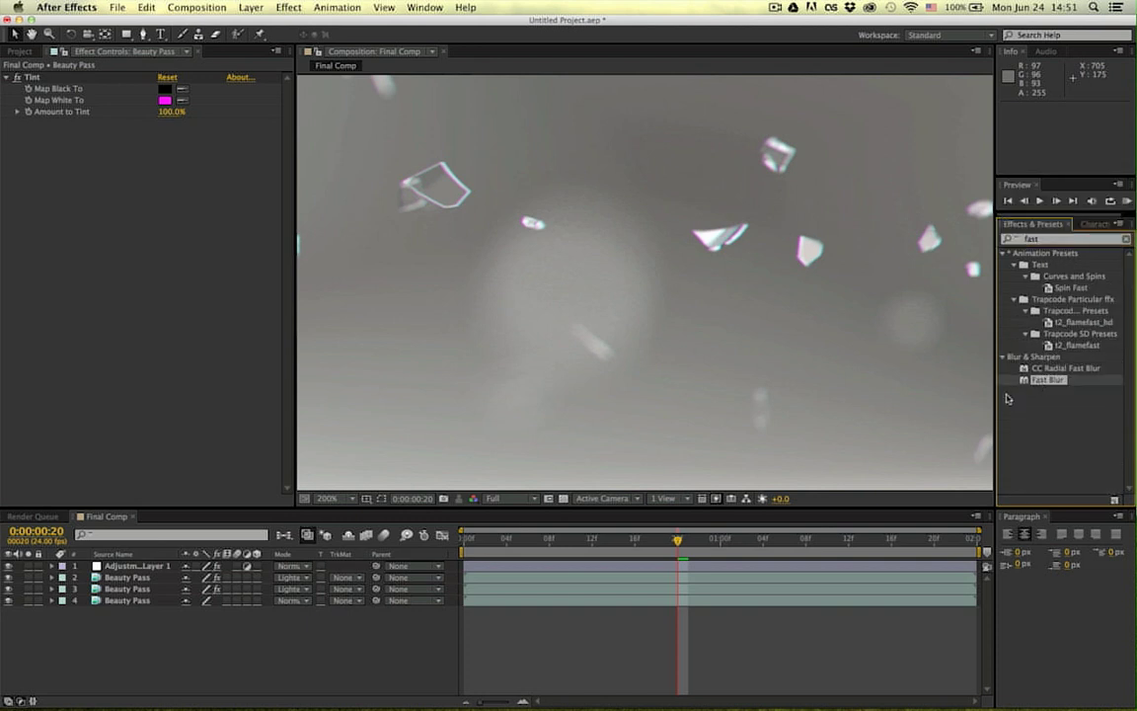
{"action": "left_click_drag", "start_coordinate": [1042, 379], "coordinate": [128, 576]}
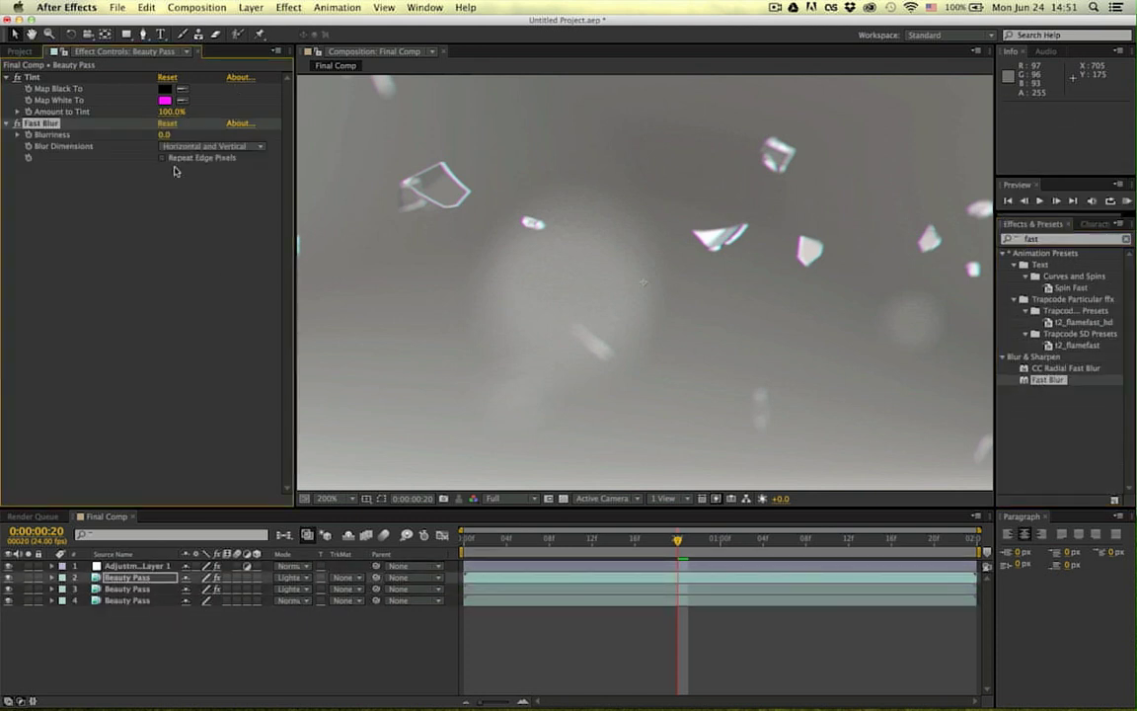
{"action": "left_click", "coordinate": [184, 146]}
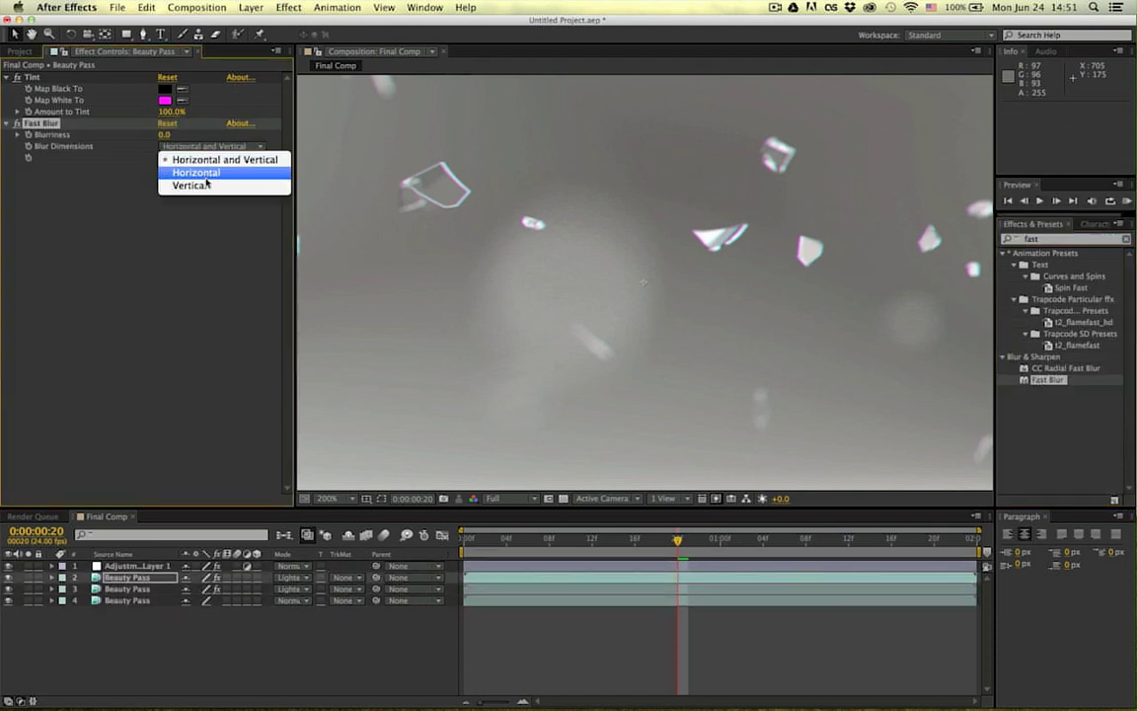
{"action": "left_click", "coordinate": [205, 178]}
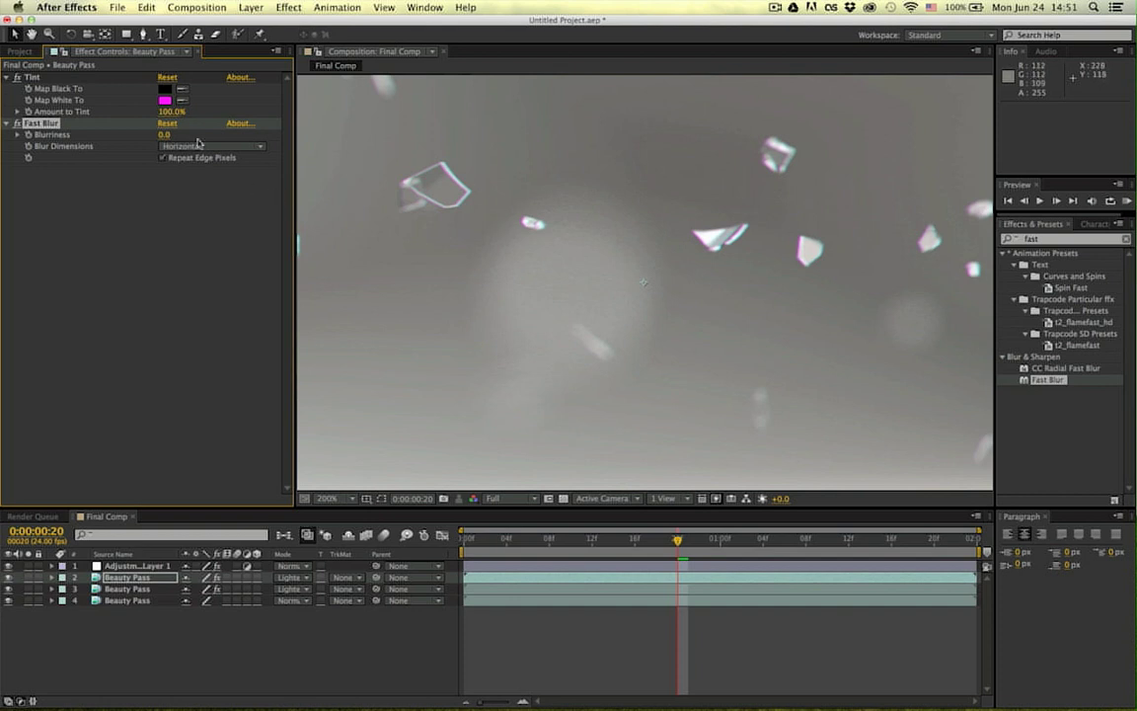
Step: Set the magenta layer's Fast Blur Blurriness to 3 and copy the effect to the cyan-tinted Beauty Pass layer
{"action": "left_click", "coordinate": [165, 134]}
{"action": "key", "text": "Return"}
{"action": "left_click", "coordinate": [164, 134]}
{"action": "key", "text": "Return"}
{"action": "left_click", "coordinate": [166, 135]}
{"action": "key", "text": "Return"}
{"action": "left_click", "coordinate": [132, 589]}
{"action": "key", "text": "super+v"}
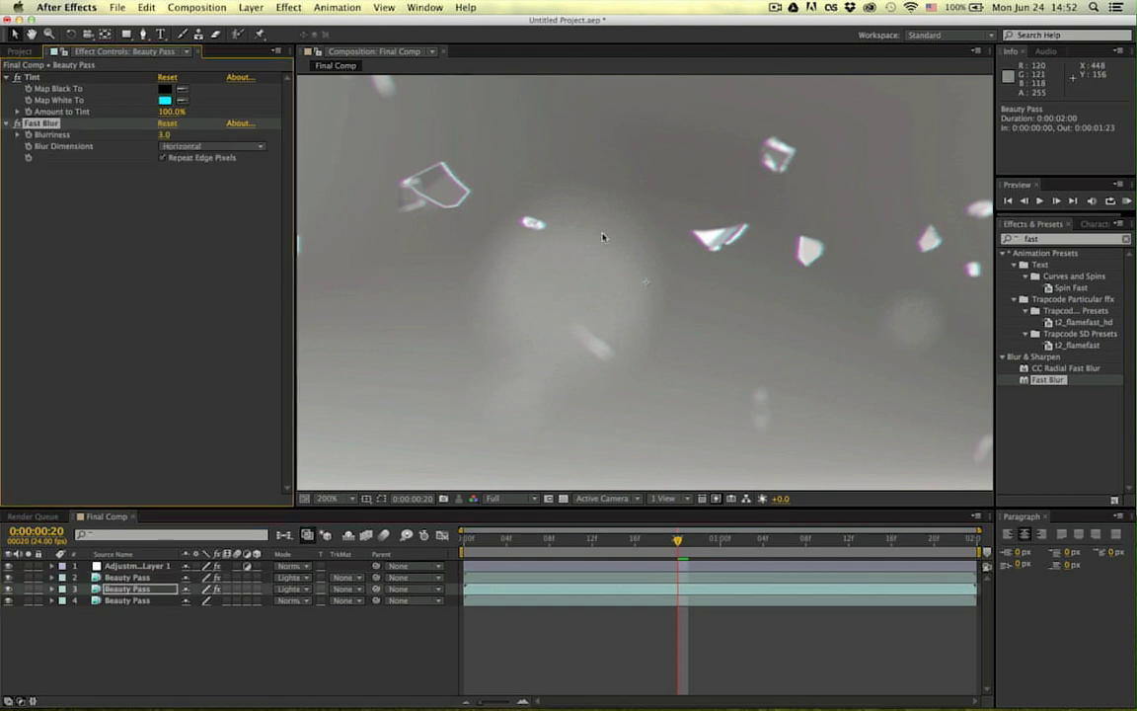
Step: Reduce the Fast Blur Blurriness to 2 on both the cyan and magenta Beauty Pass layers
{"action": "left_click", "coordinate": [165, 136]}
{"action": "type", "text": "2"}
{"action": "key", "text": "Return"}
{"action": "left_click", "coordinate": [138, 577]}
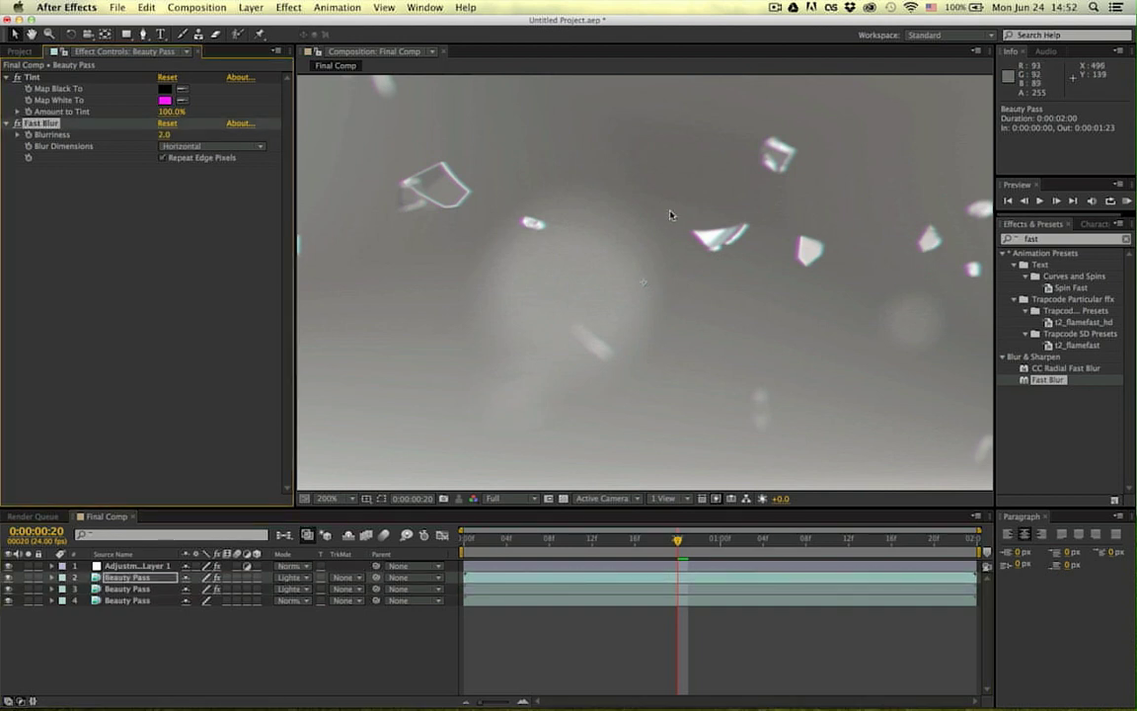
{"action": "key", "text": "comma"}
{"action": "left_click", "coordinate": [735, 636]}
{"action": "scroll", "coordinate": [731, 247], "scroll_direction": "up", "scroll_amount": 3}
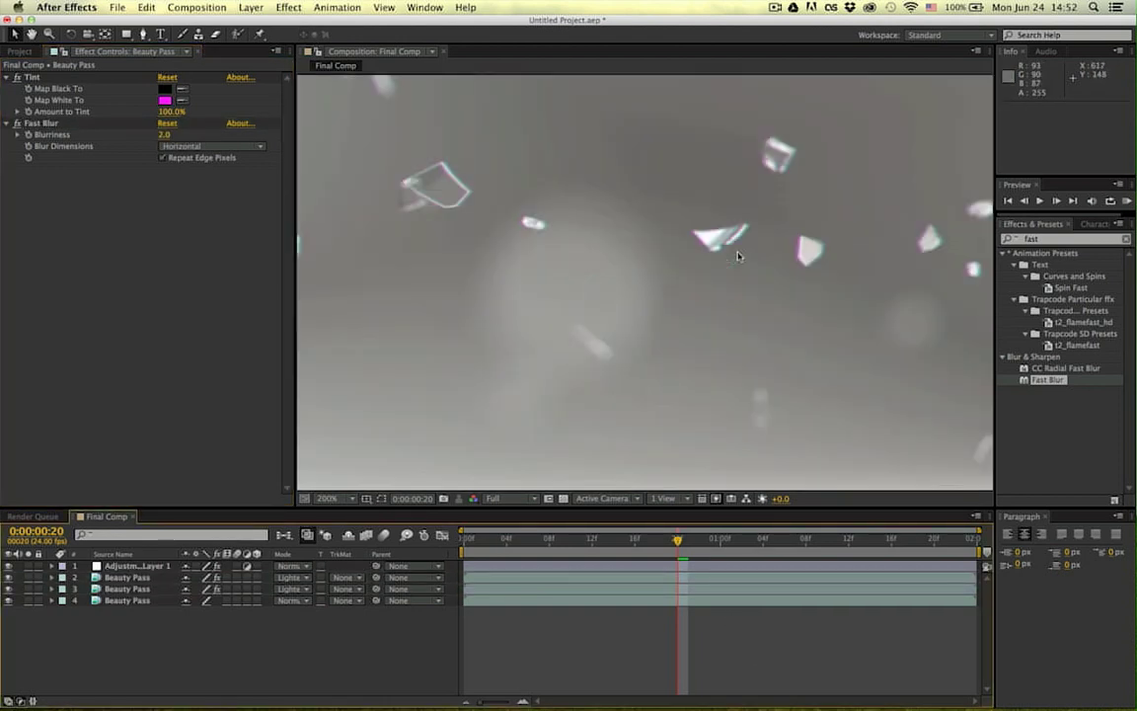
{"action": "scroll", "coordinate": [737, 257], "scroll_direction": "down", "scroll_amount": 3}
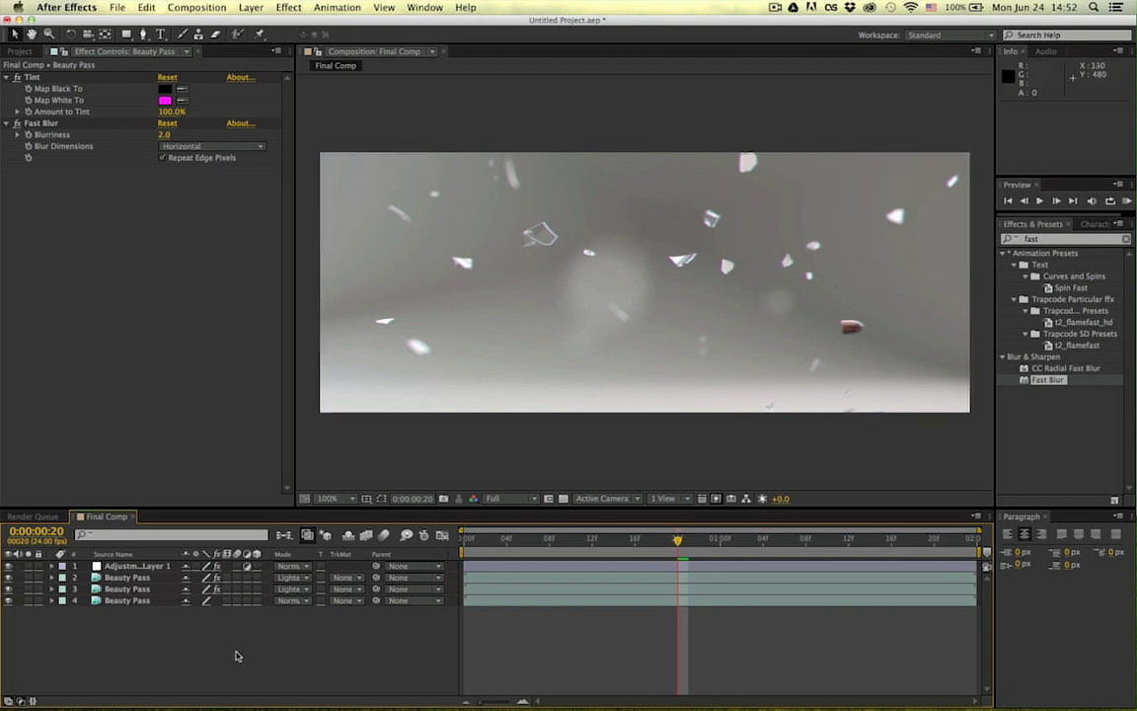
Step: Draw a large circular mask centred on the magenta Beauty Pass layer, extending beyond the frame vertically
{"action": "left_click", "coordinate": [134, 577]}
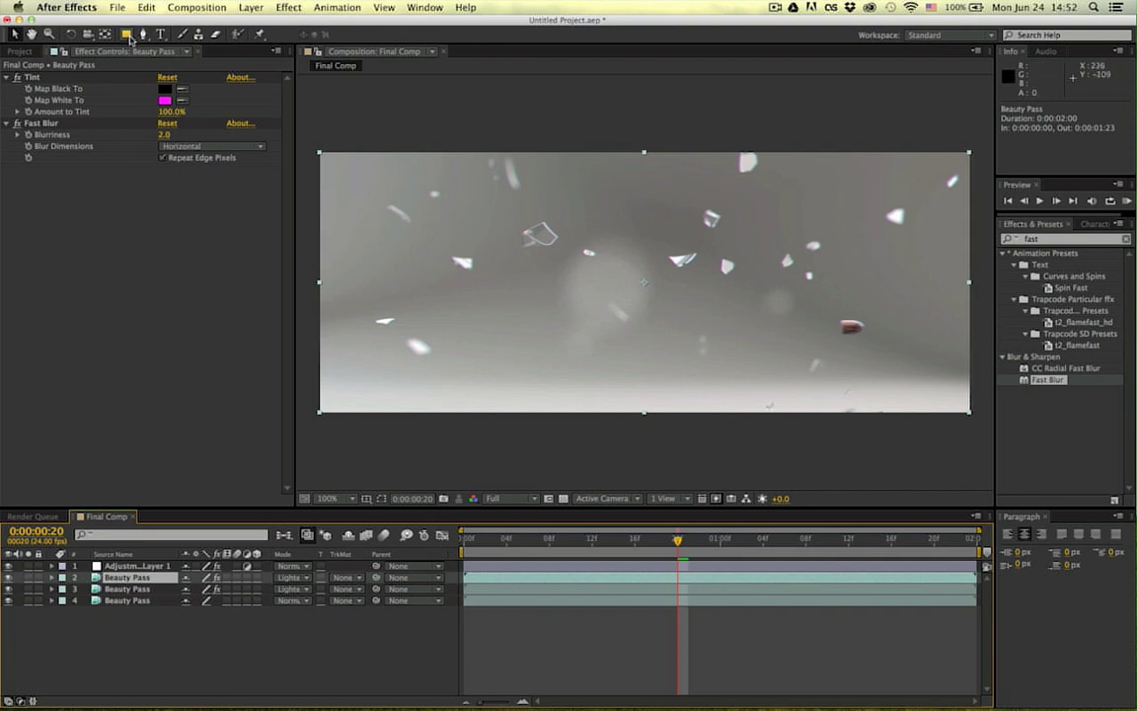
{"action": "left_click_drag", "start_coordinate": [127, 34], "coordinate": [171, 65]}
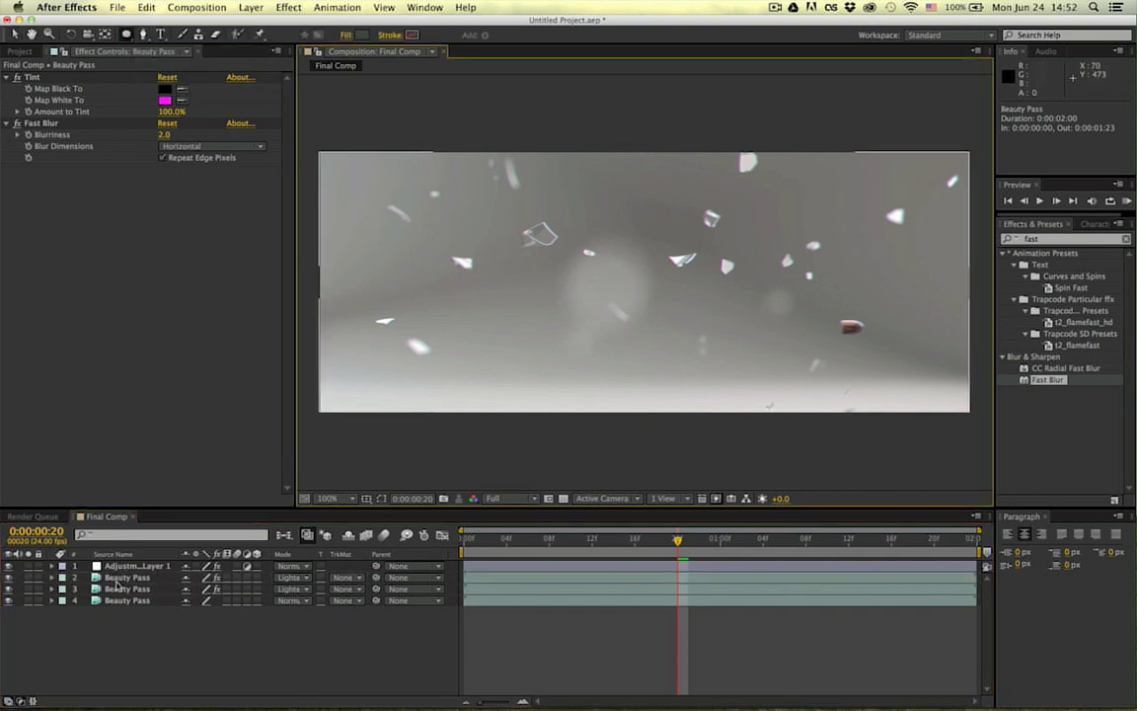
{"action": "left_click_drag", "start_coordinate": [644, 284], "coordinate": [881, 535]}
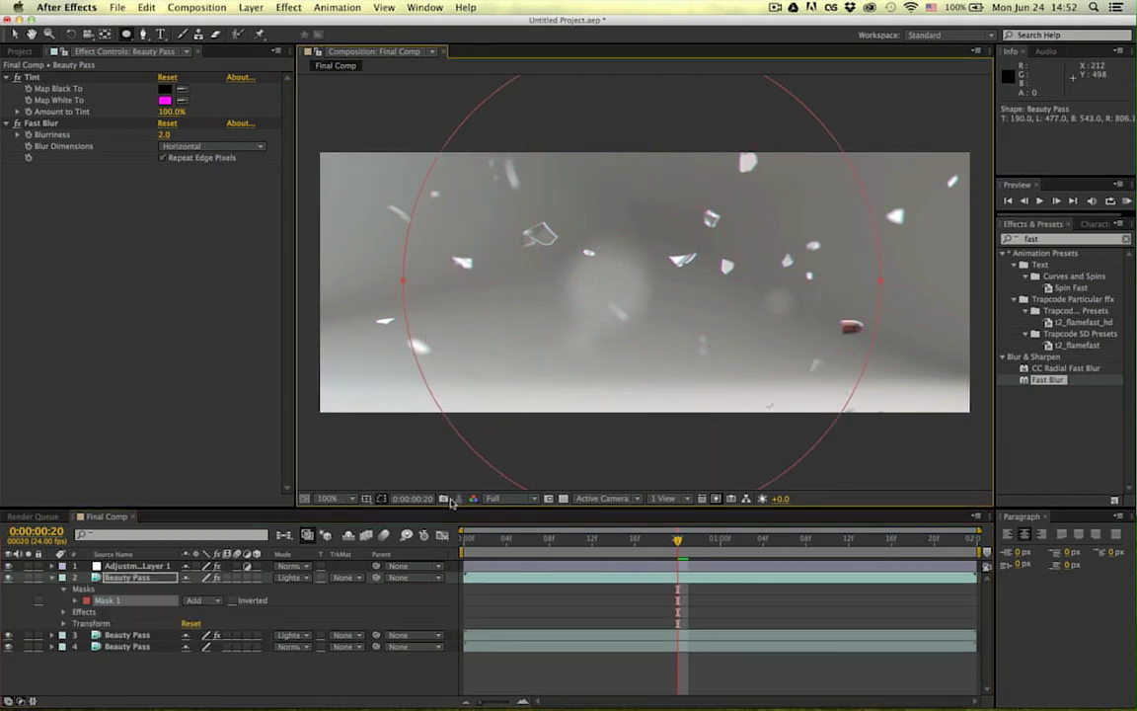
Step: Invert the magenta layer's circular mask and feather it by 137 pixels
{"action": "left_click", "coordinate": [232, 600]}
{"action": "key", "text": "f"}
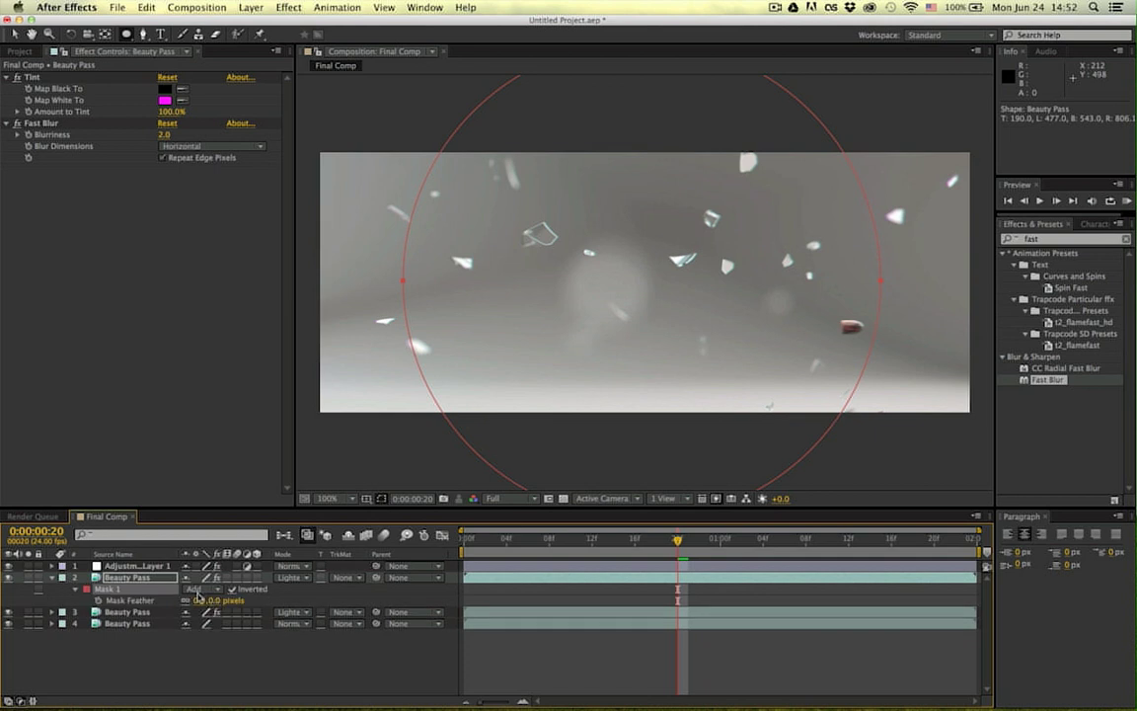
{"action": "left_click_drag", "start_coordinate": [200, 600], "coordinate": [321, 593]}
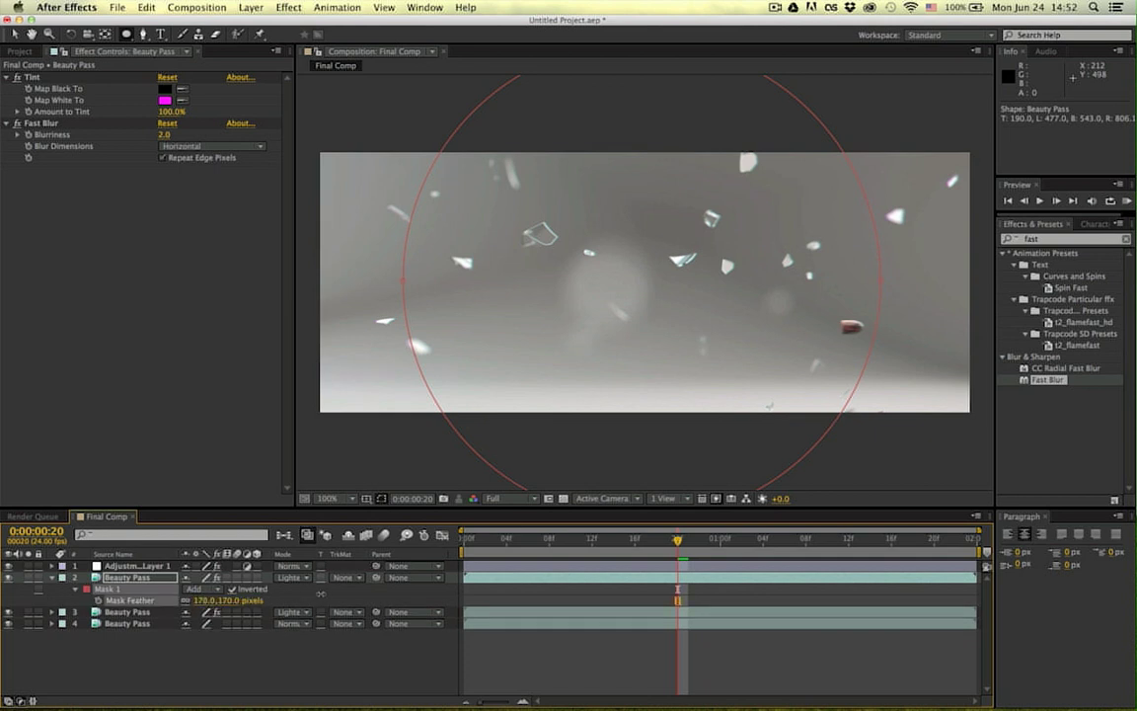
Step: Copy the inverted, feathered circular mask onto the cyan Beauty Pass layer and reveal it there
{"action": "left_click", "coordinate": [129, 612]}
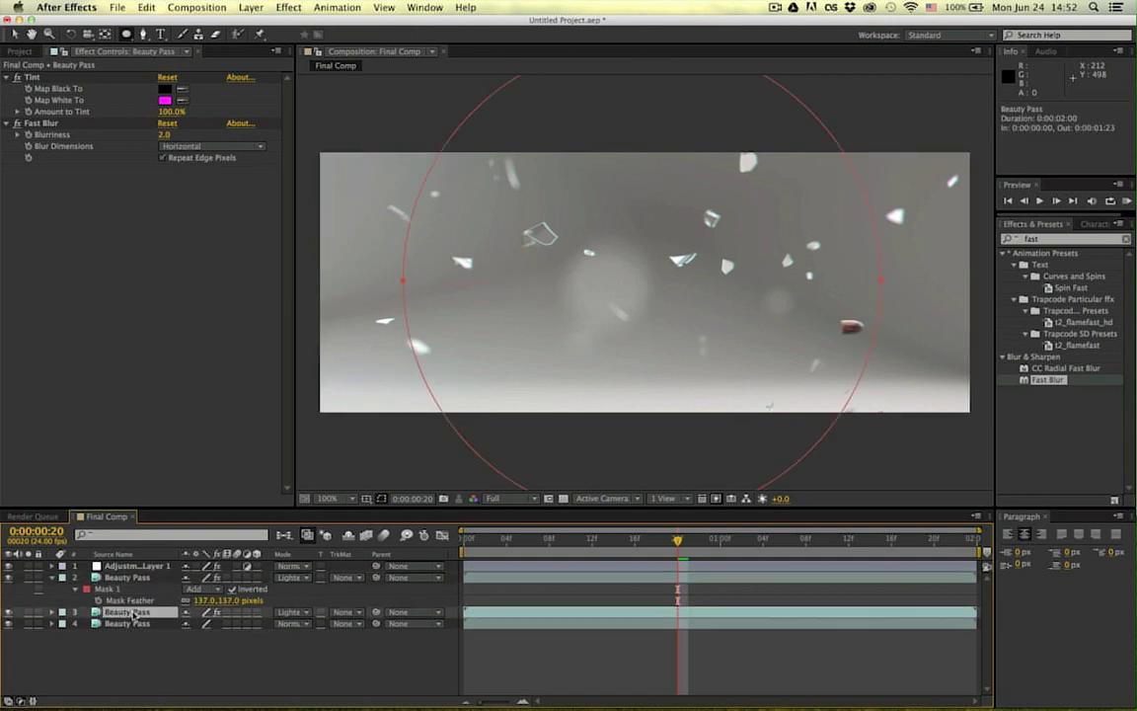
{"action": "key", "text": "super+v"}
{"action": "left_click", "coordinate": [263, 657]}
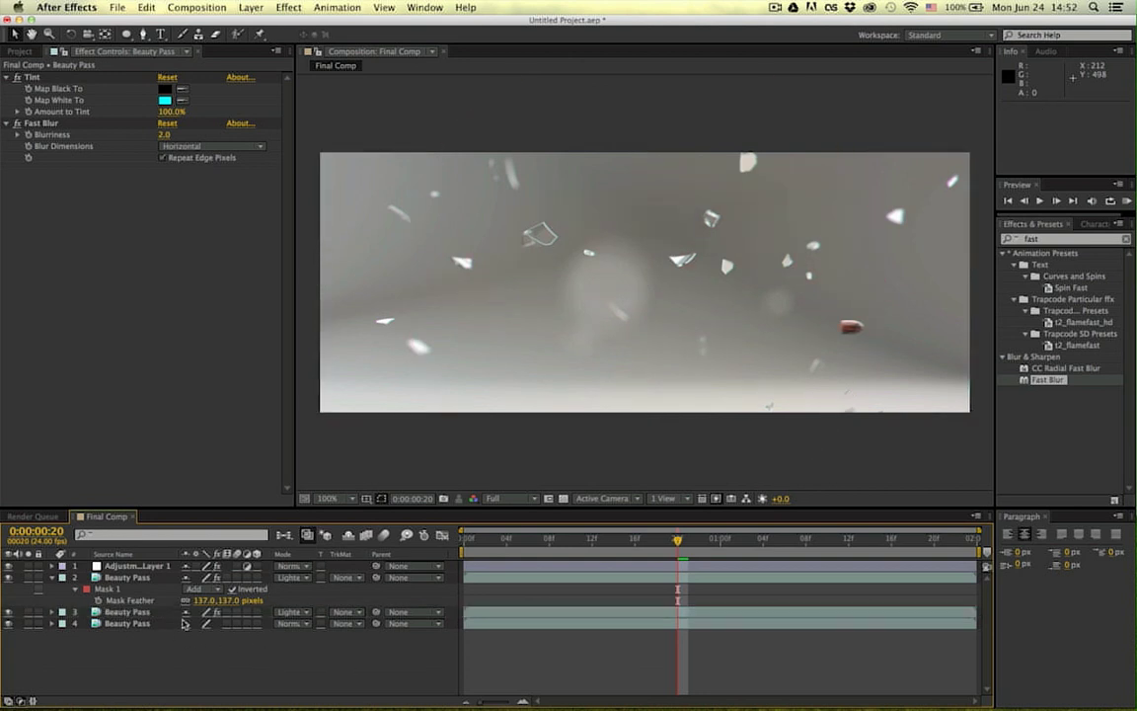
{"action": "left_click", "coordinate": [107, 590]}
{"action": "left_click", "coordinate": [145, 614]}
{"action": "key", "text": "m"}
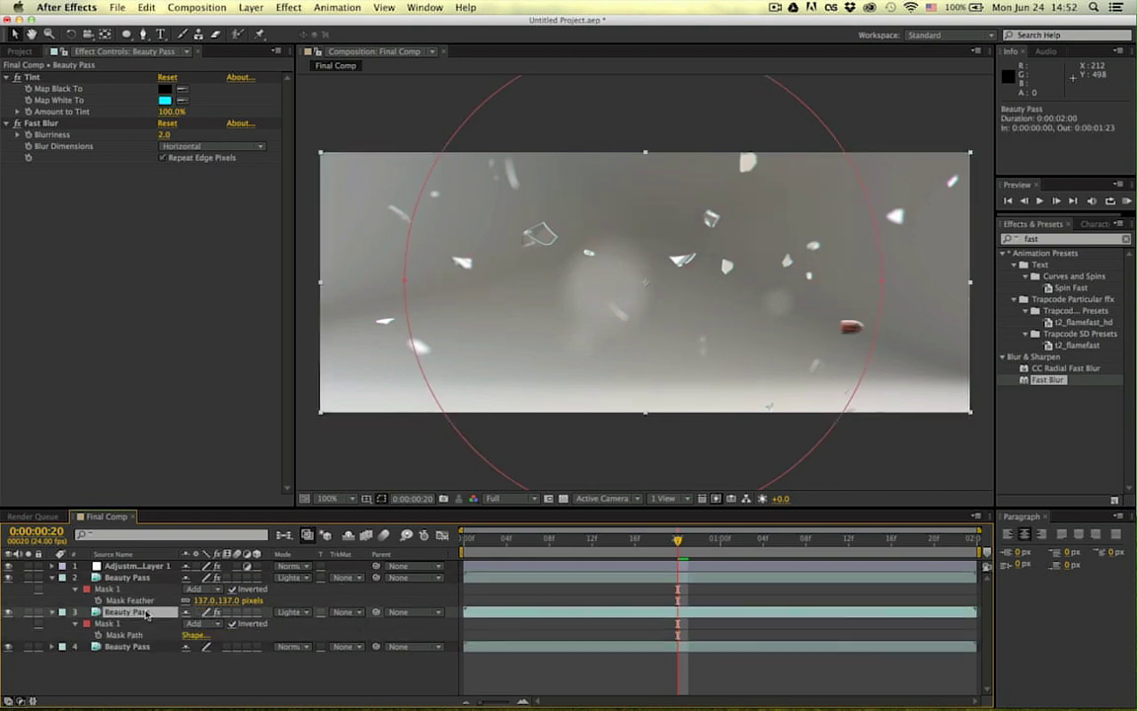
Step: Reveal all mask properties of both tinted Beauty Pass layers and set the magenta layer's Mask Expansion to -118 pixels
{"action": "left_click", "coordinate": [129, 578], "text": "shift"}
{"action": "key", "text": "m"}
{"action": "key", "text": "m"}
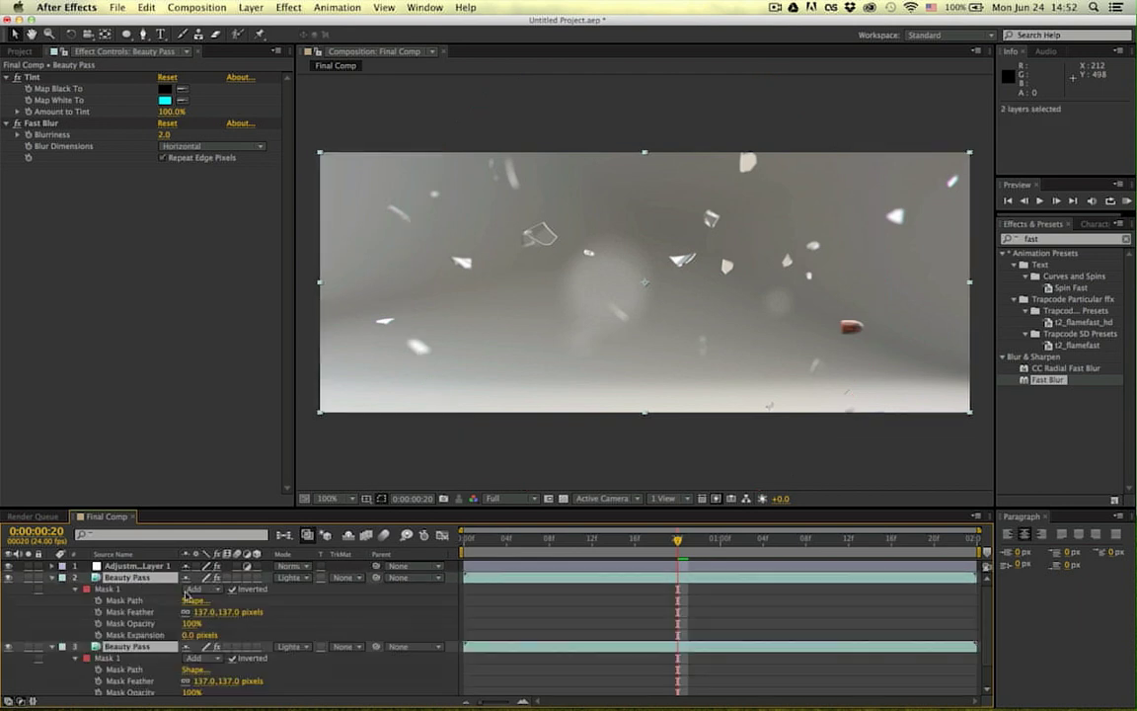
{"action": "left_click_drag", "start_coordinate": [186, 636], "coordinate": [88, 633]}
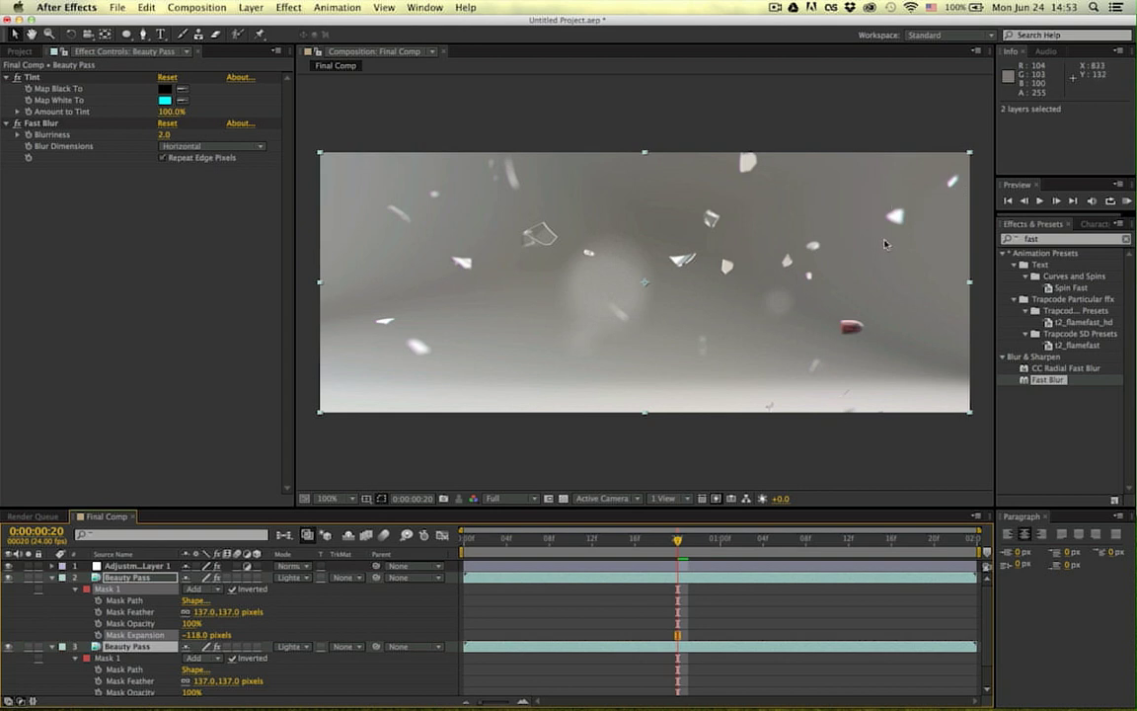
{"action": "left_click", "coordinate": [527, 611]}
{"action": "key", "text": "u"}
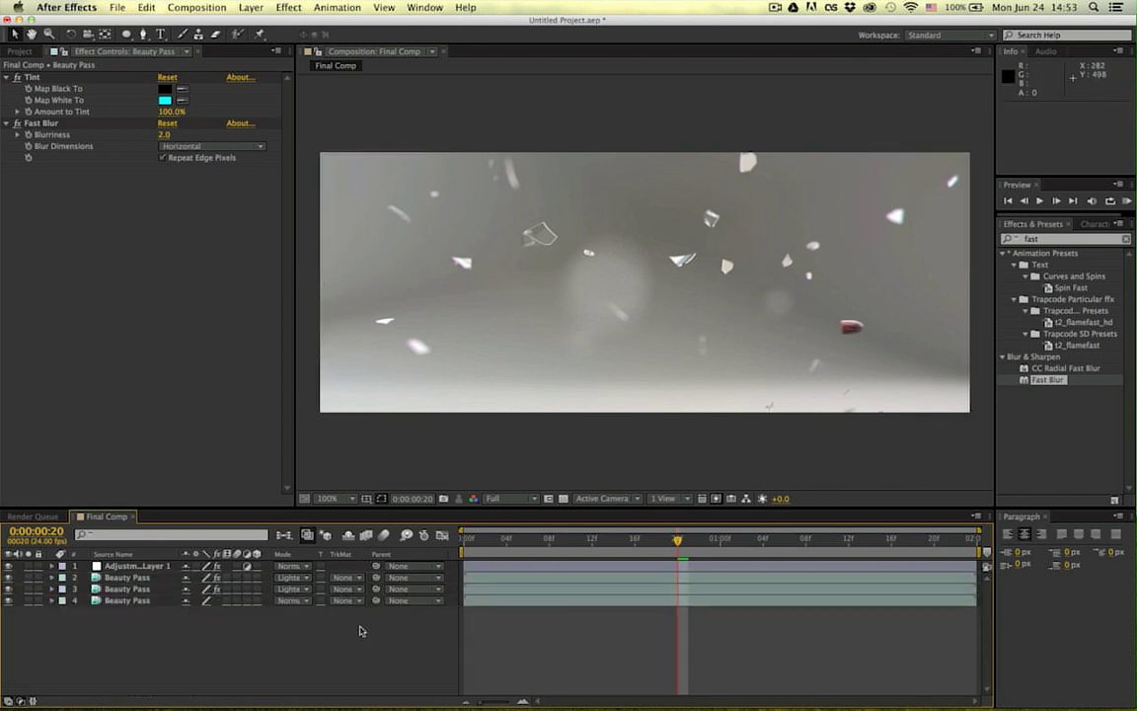
Step: Offset the tinted Beauty Pass layers further, nudging the magenta one to X position 478 and the cyan one to 482
{"action": "left_click", "coordinate": [134, 578]}
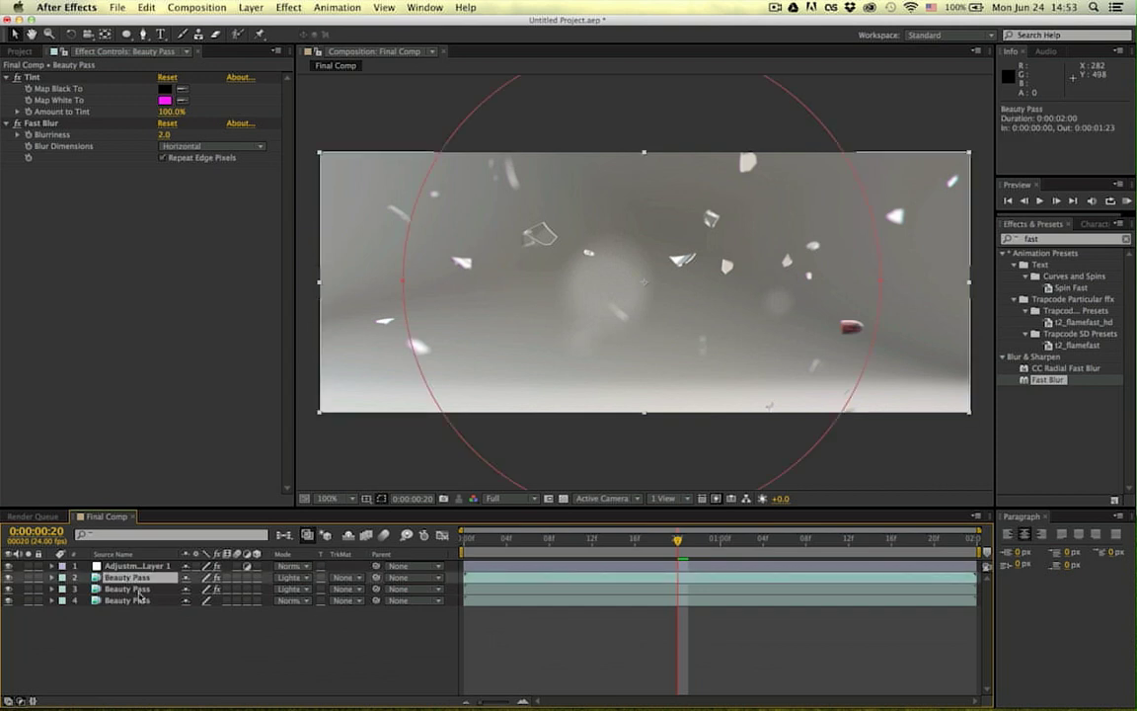
{"action": "key", "text": "Return"}
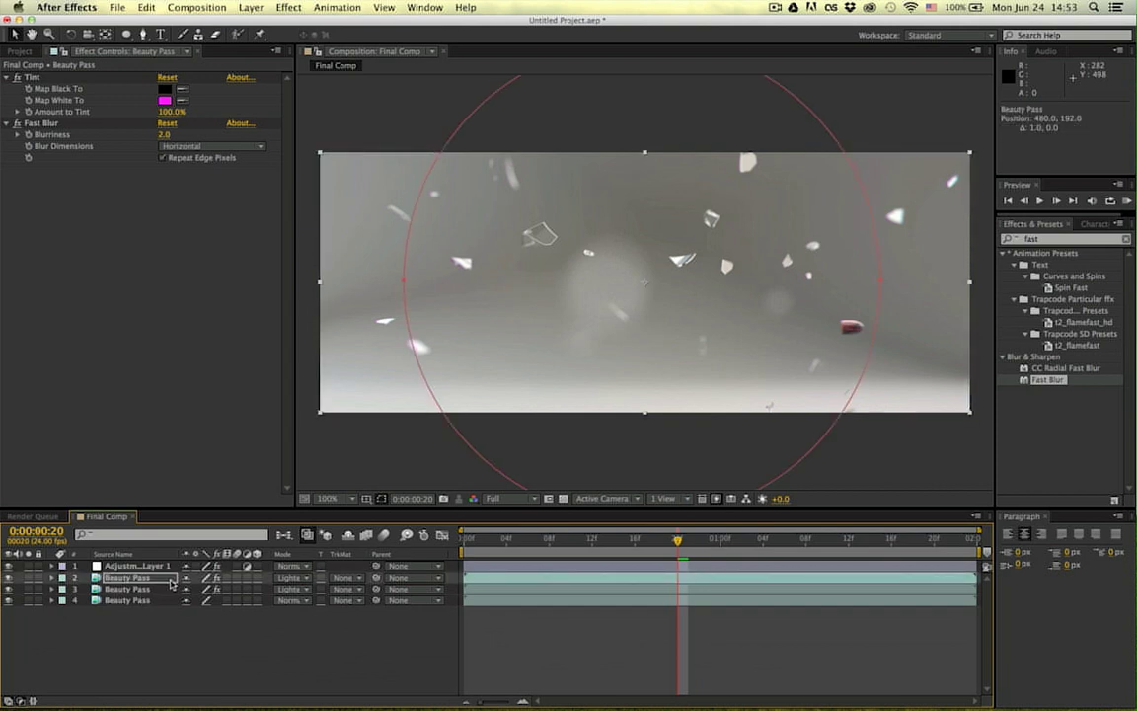
{"action": "key", "text": "Left"}
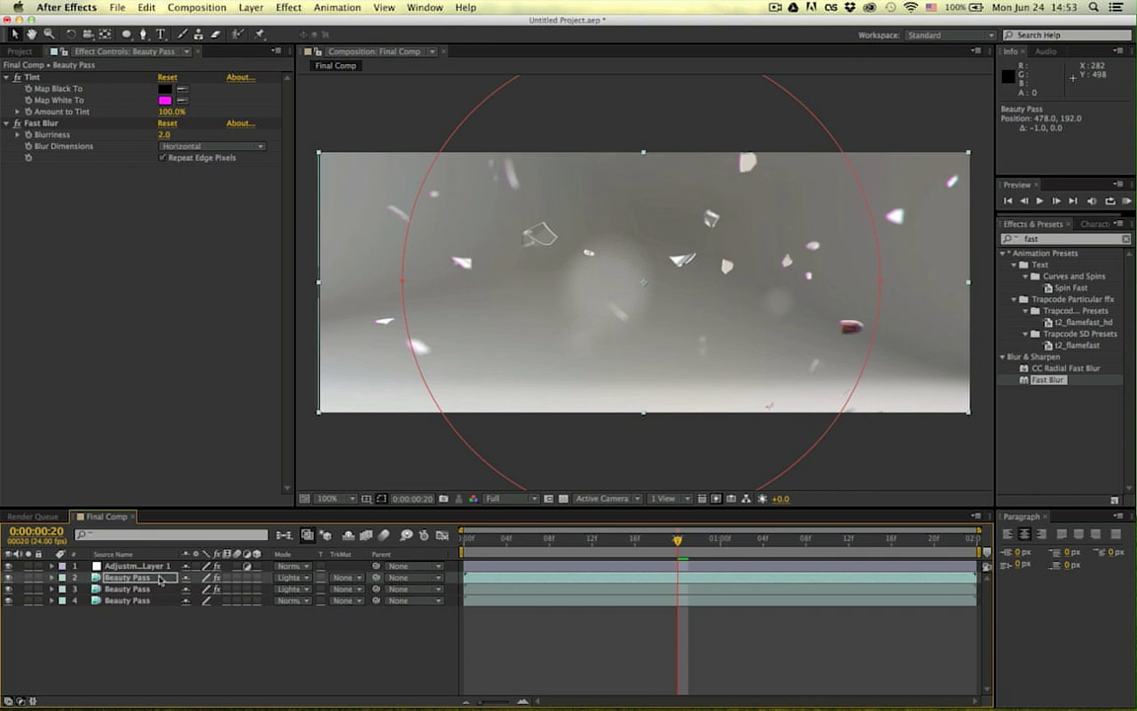
{"action": "left_click", "coordinate": [153, 589]}
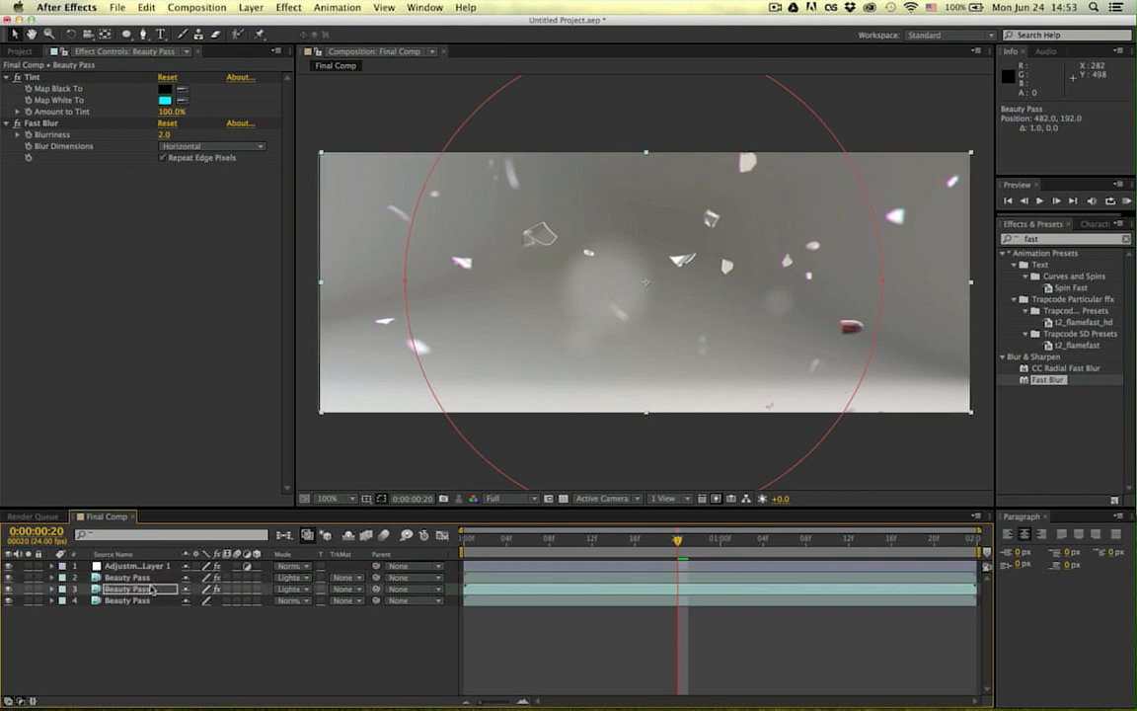
{"action": "key", "text": "Right"}
{"action": "key", "text": "Left"}
{"action": "left_click", "coordinate": [275, 645]}
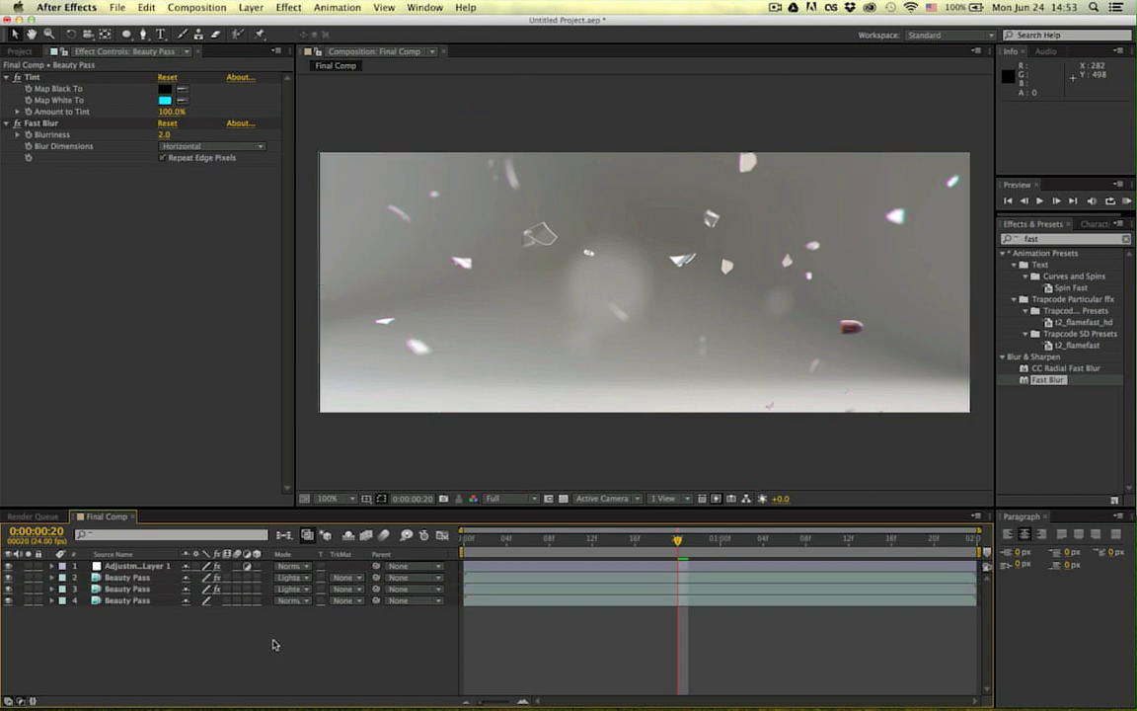
Step: Add a new adjustment layer above all other layers and apply the Radial Blur effect to it
{"action": "key", "text": "super+alt+y"}
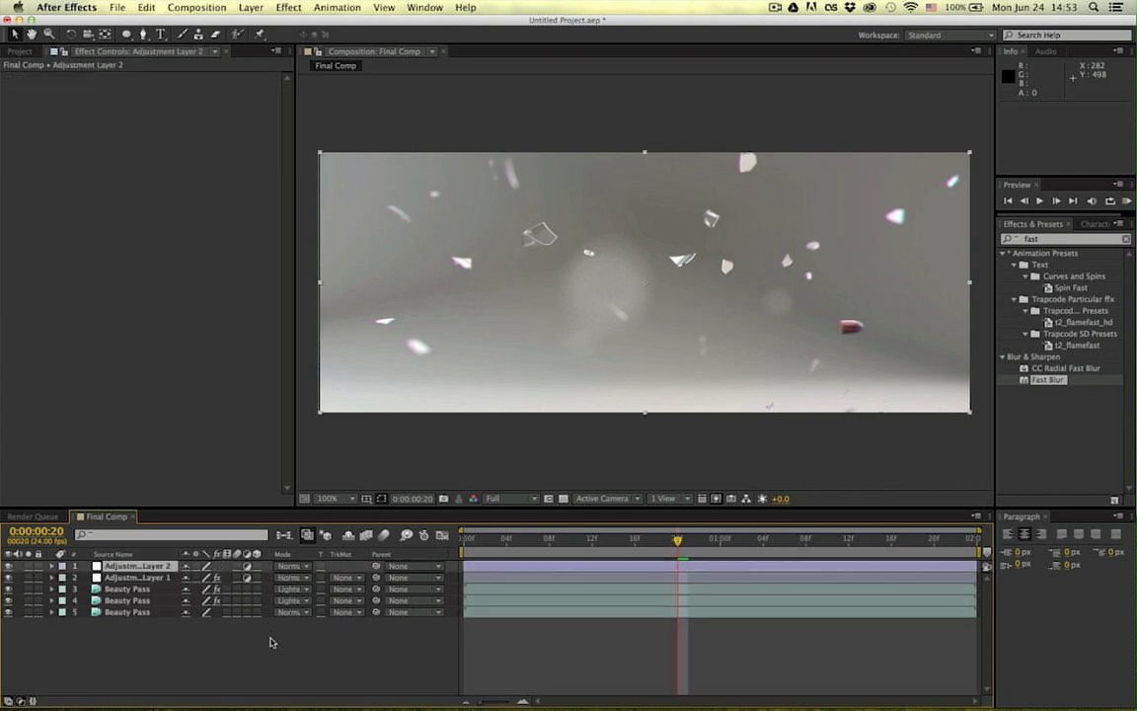
{"action": "left_click", "coordinate": [1060, 243]}
{"action": "type", "text": "radial"}
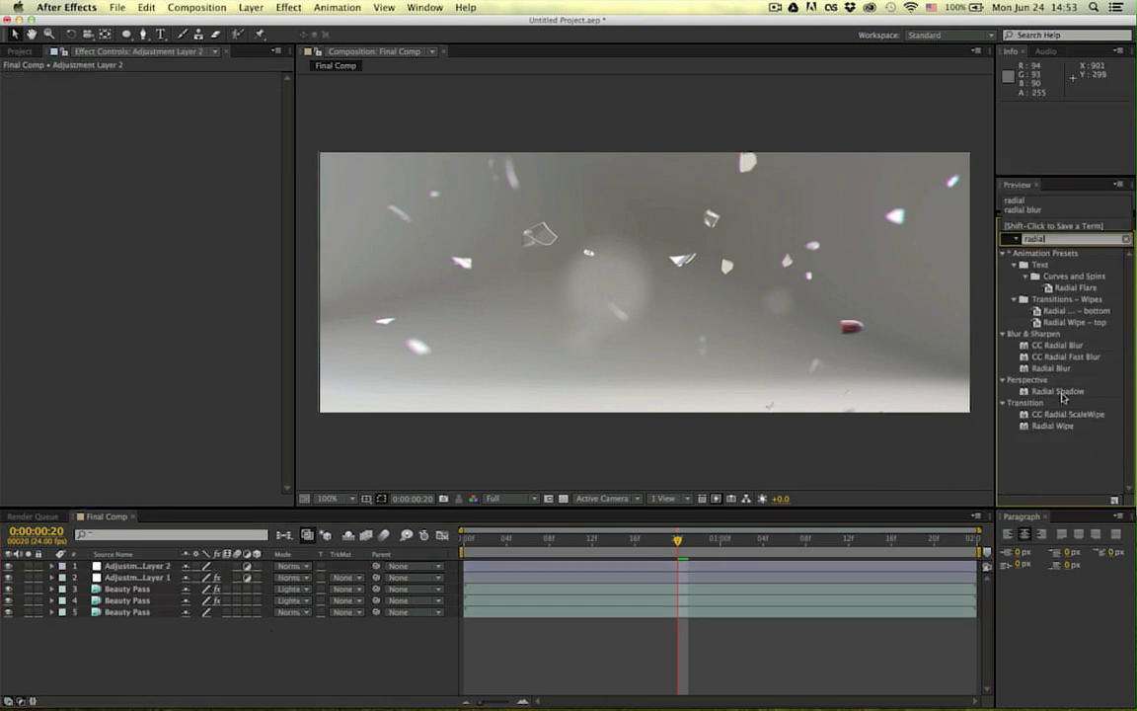
{"action": "left_click_drag", "start_coordinate": [1048, 425], "coordinate": [134, 570]}
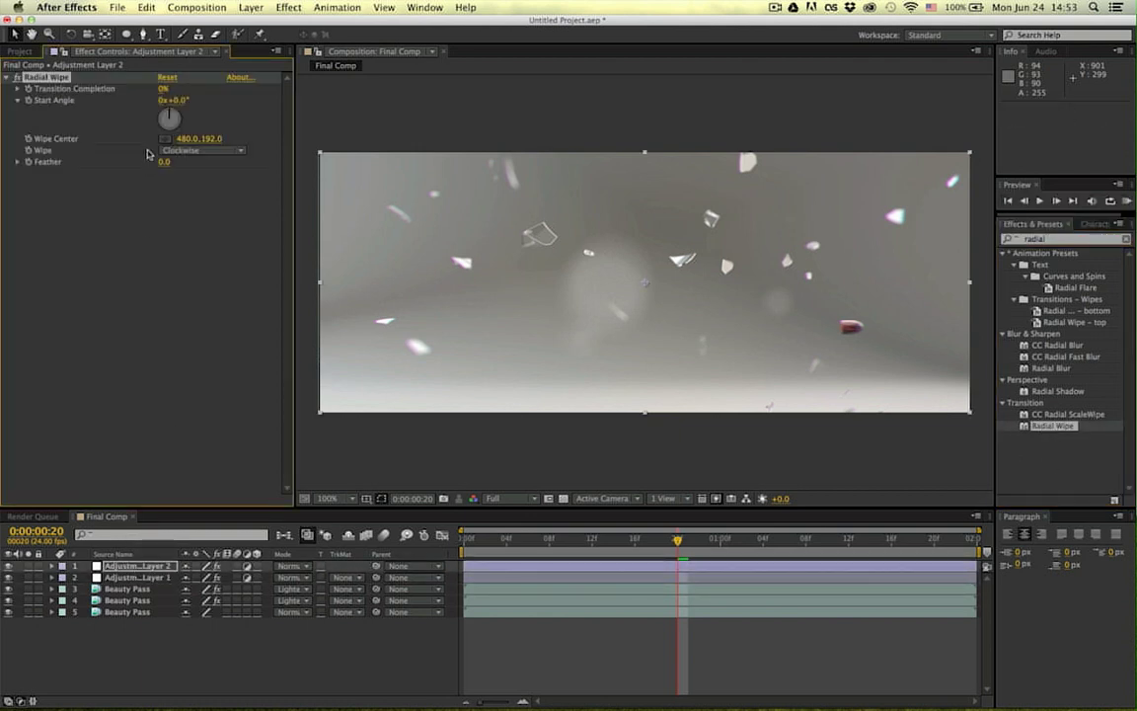
{"action": "key", "text": "Delete"}
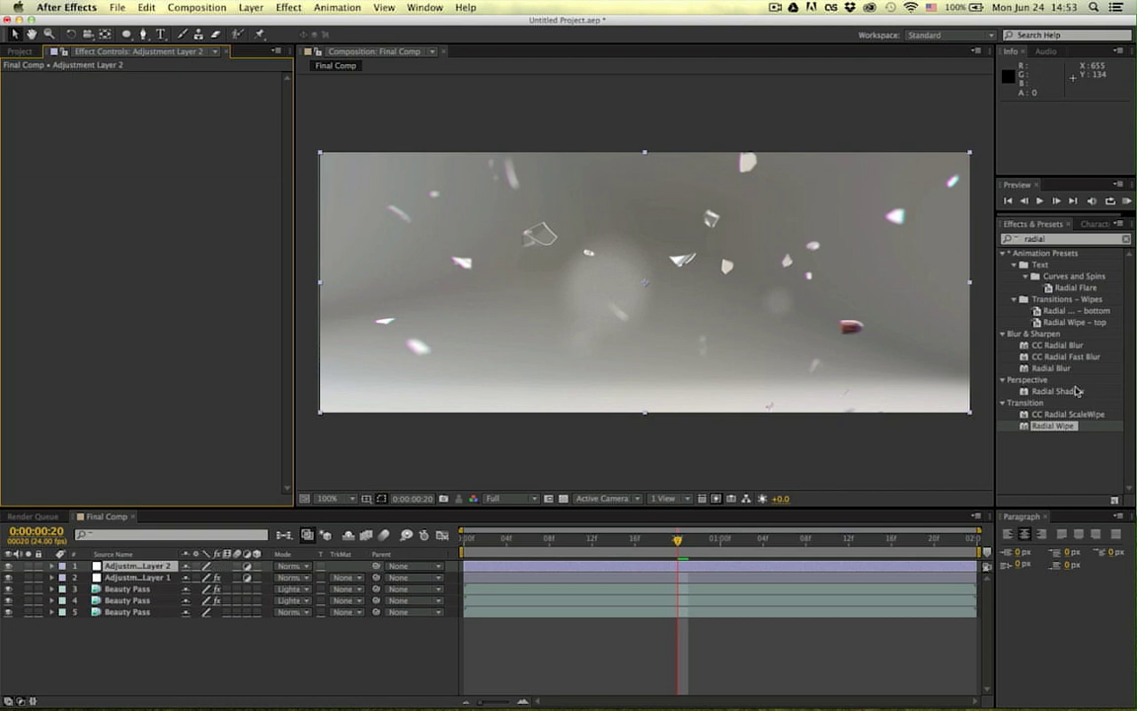
{"action": "left_click_drag", "start_coordinate": [1055, 367], "coordinate": [138, 567]}
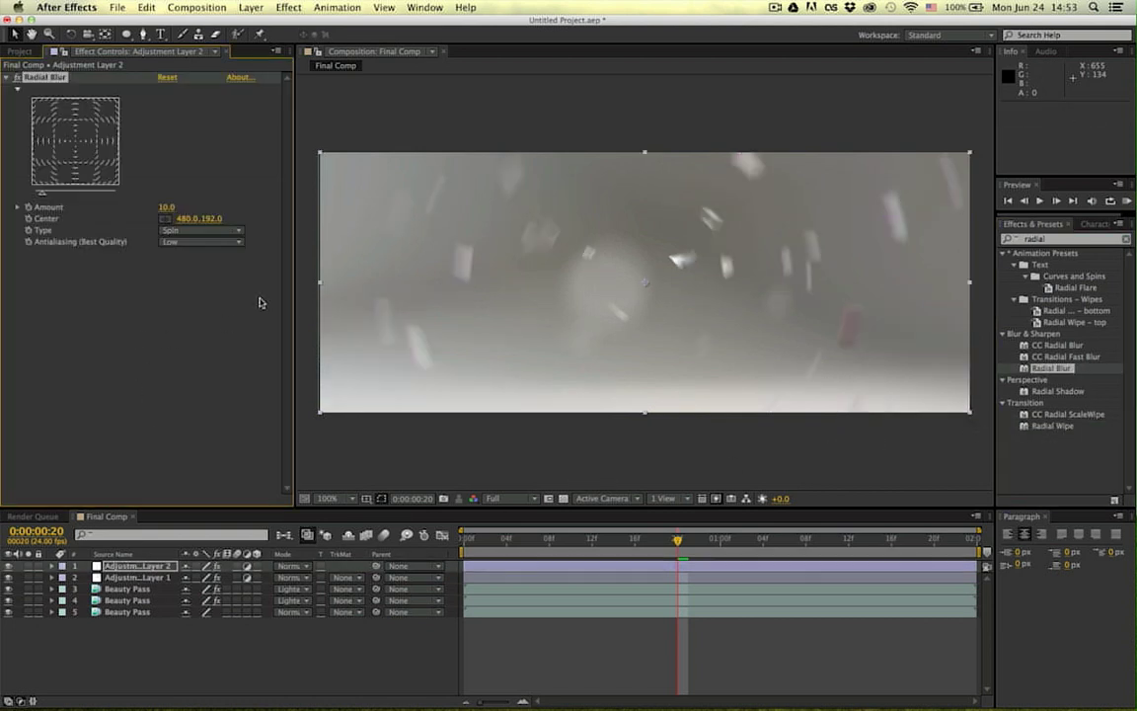
Step: Set the Radial Blur's antialiasing to High and its type to Zoom
{"action": "left_click", "coordinate": [198, 245]}
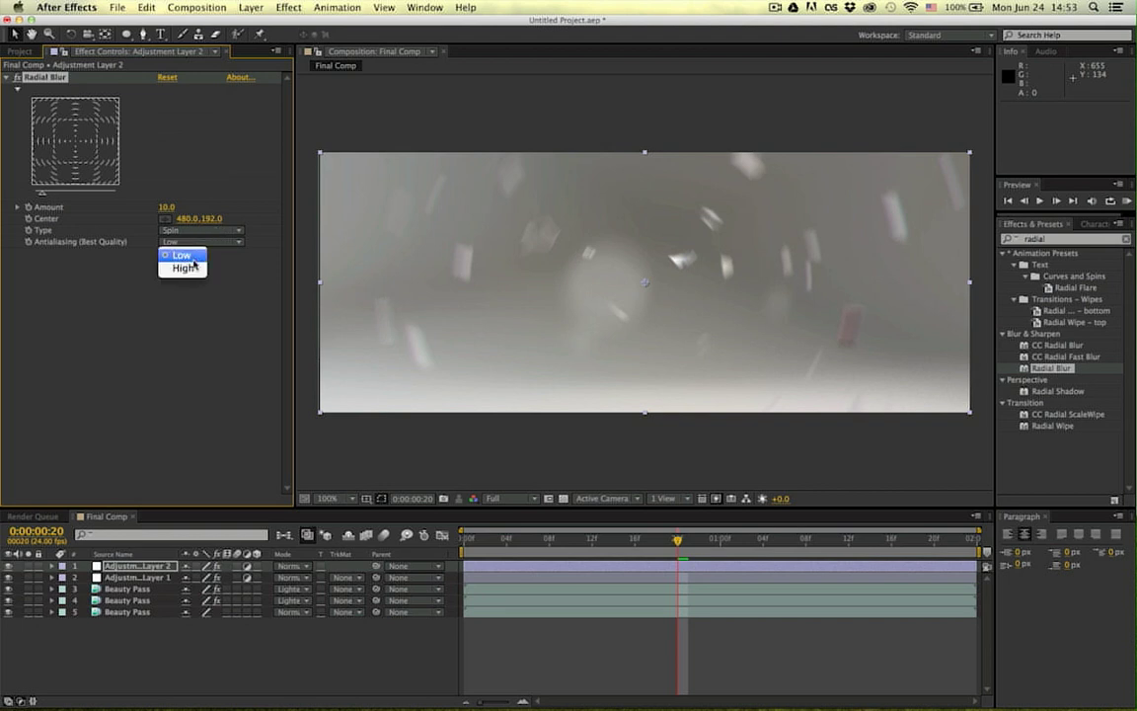
{"action": "left_click", "coordinate": [187, 265]}
{"action": "left_click", "coordinate": [192, 230]}
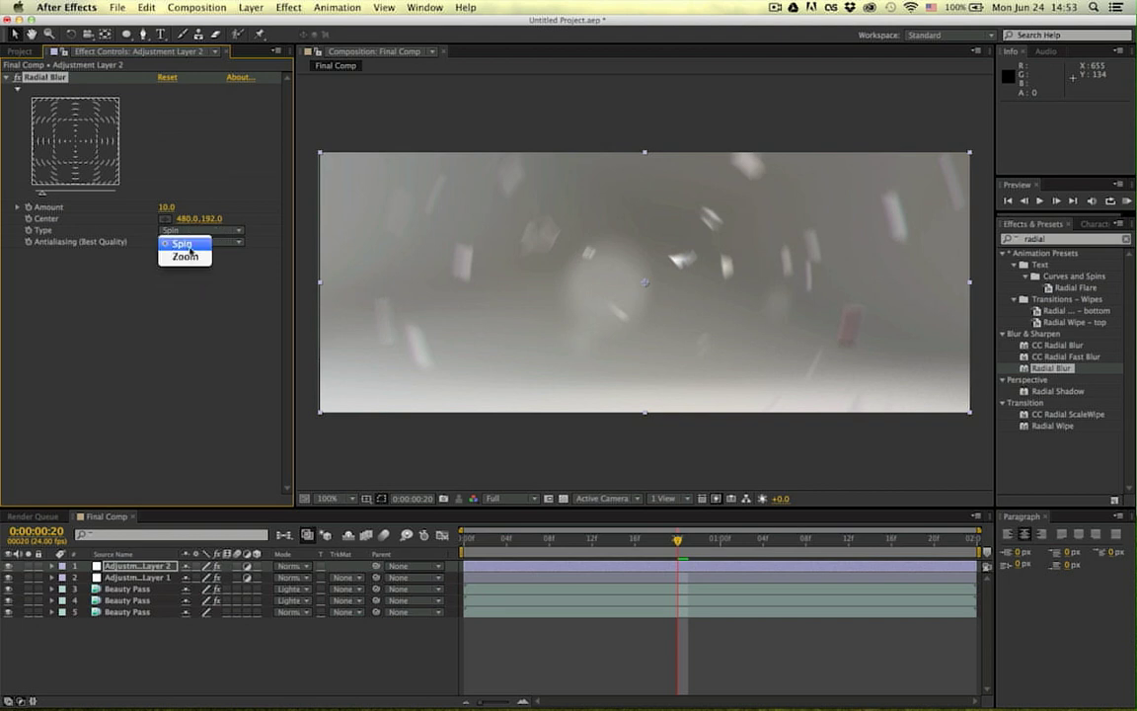
{"action": "left_click", "coordinate": [192, 261]}
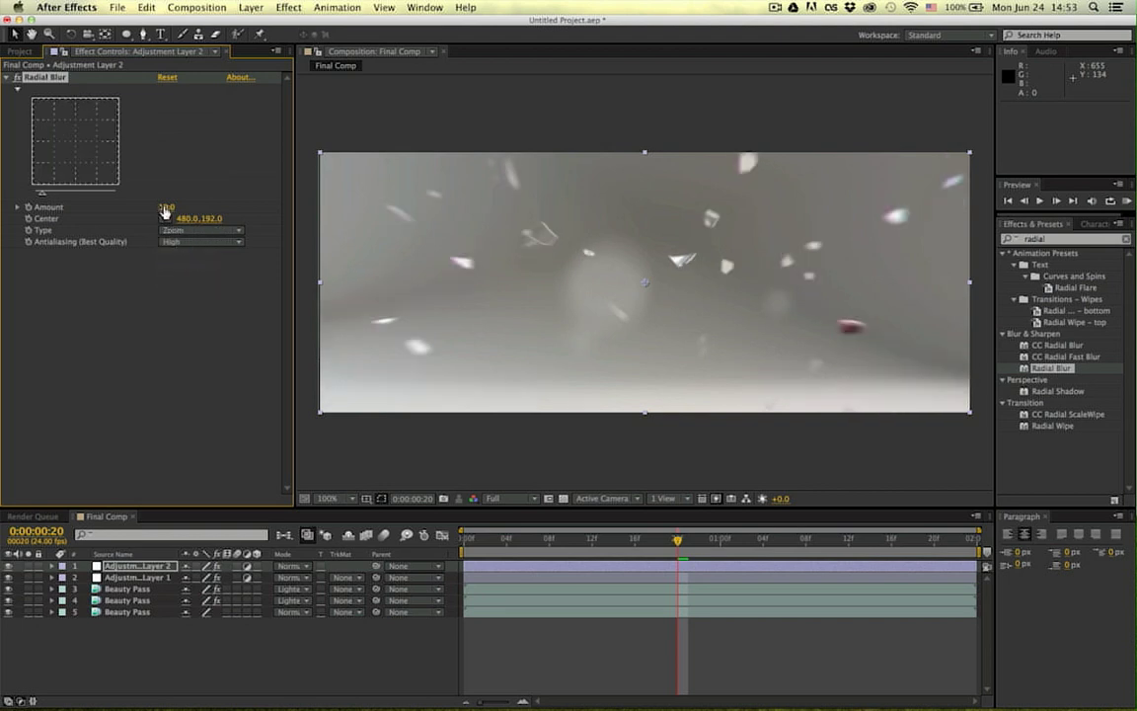
Step: Copy the inverted circular mask from the magenta-tinted Beauty Pass layer onto the Radial Blur adjustment layer
{"action": "left_click", "coordinate": [292, 673]}
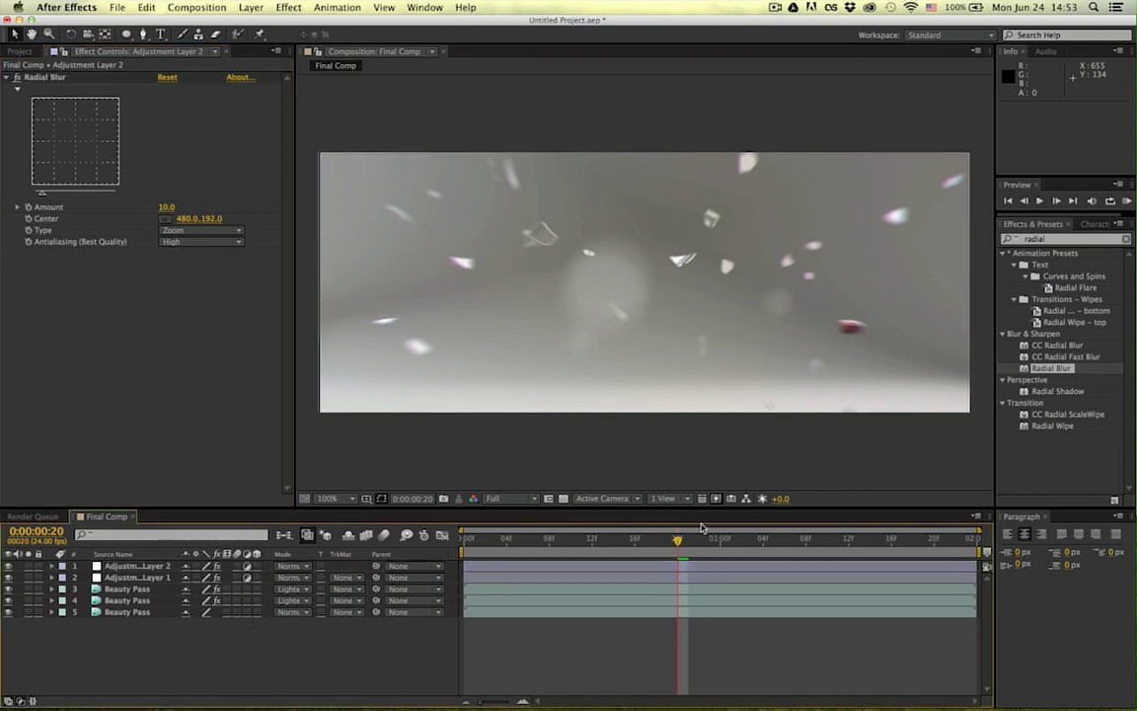
{"action": "left_click_drag", "start_coordinate": [677, 540], "coordinate": [634, 559]}
{"action": "left_click", "coordinate": [137, 577]}
{"action": "left_click", "coordinate": [128, 588]}
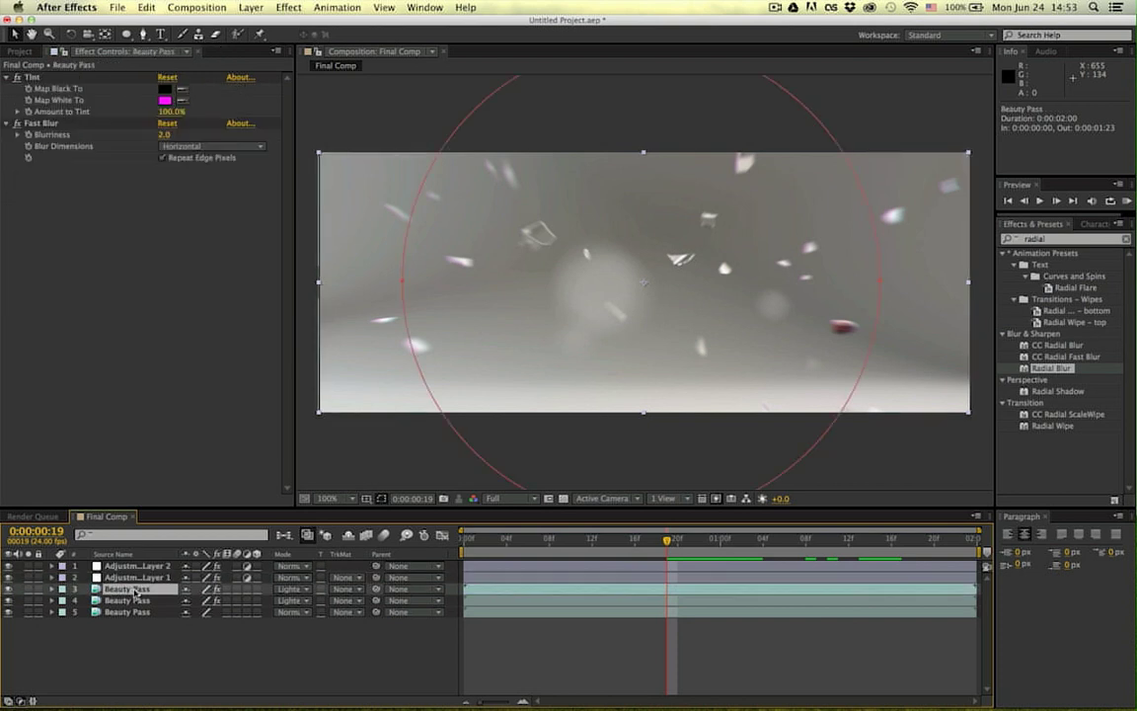
{"action": "key", "text": "comma"}
{"action": "key", "text": "m"}
{"action": "key", "text": "period"}
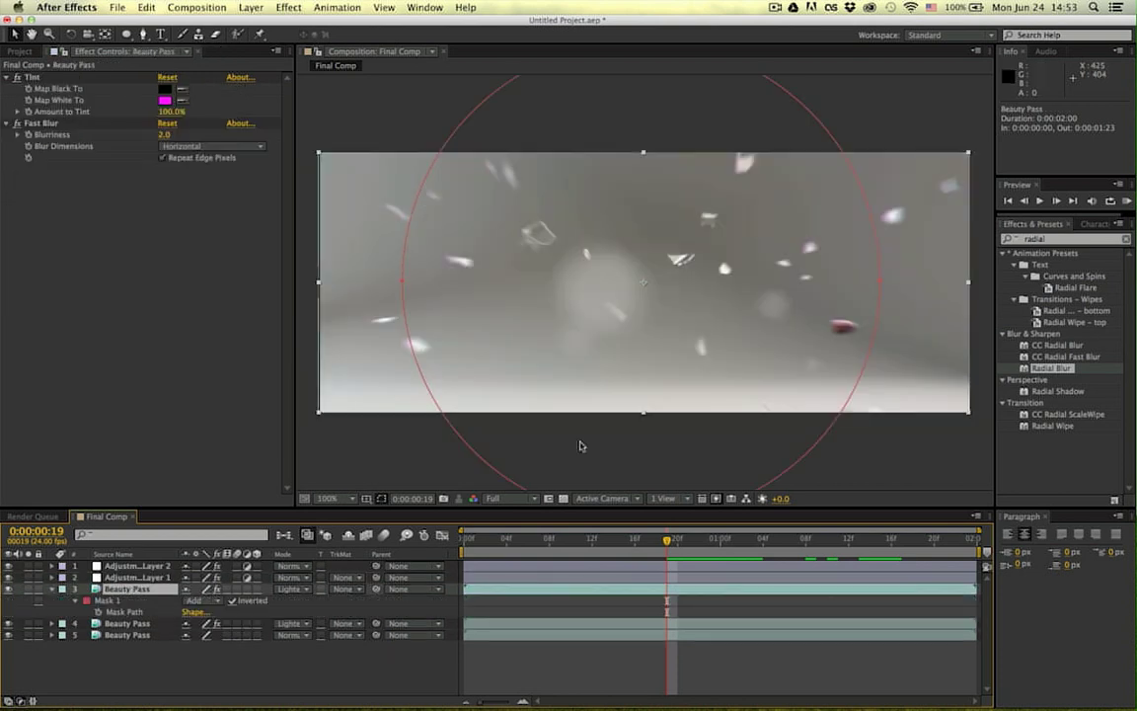
{"action": "left_click", "coordinate": [111, 600]}
{"action": "left_click", "coordinate": [131, 567]}
{"action": "key", "text": "super+v"}
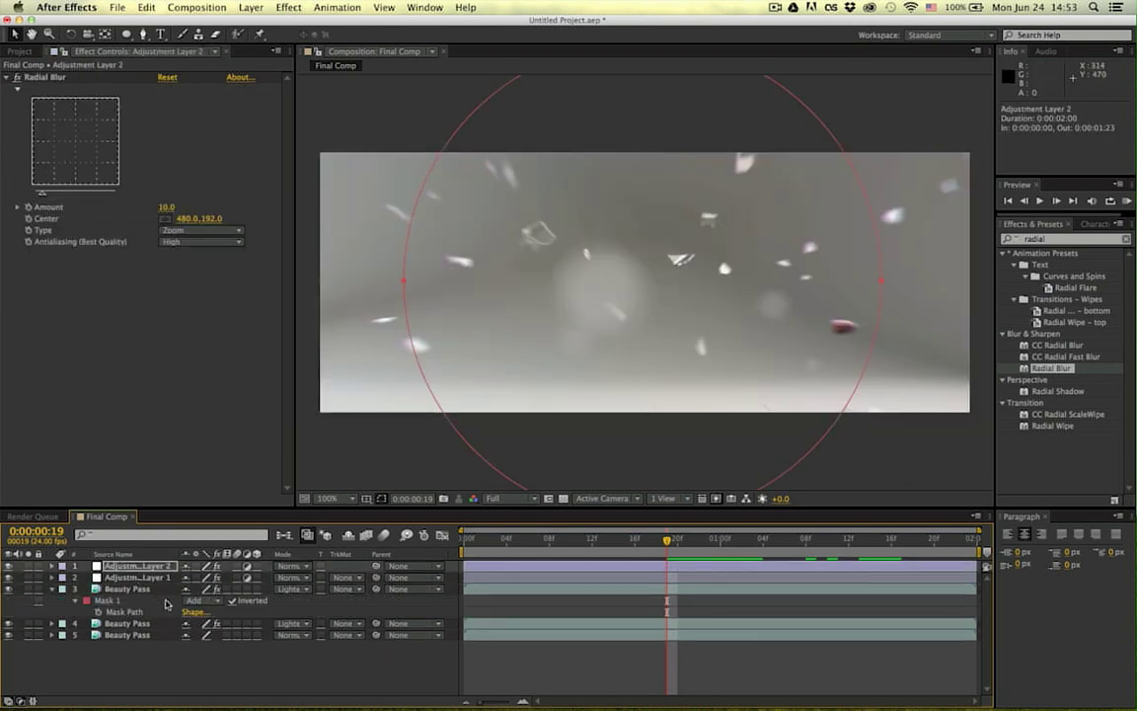
{"action": "left_click", "coordinate": [265, 657]}
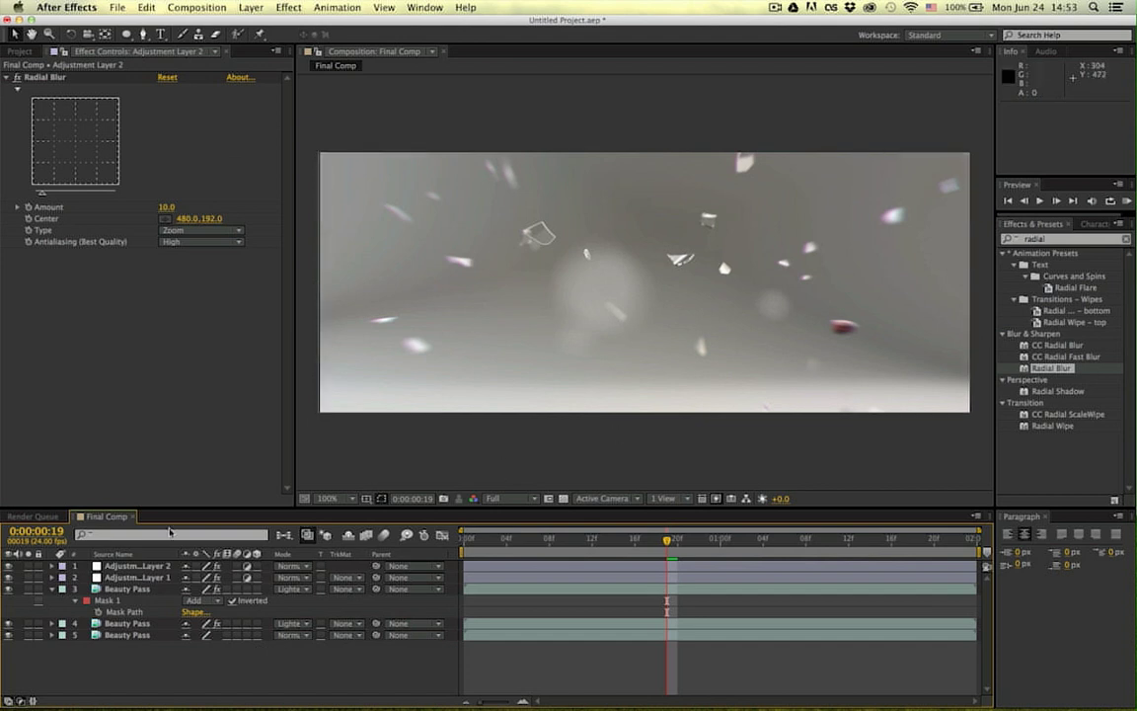
{"action": "key", "text": "m"}
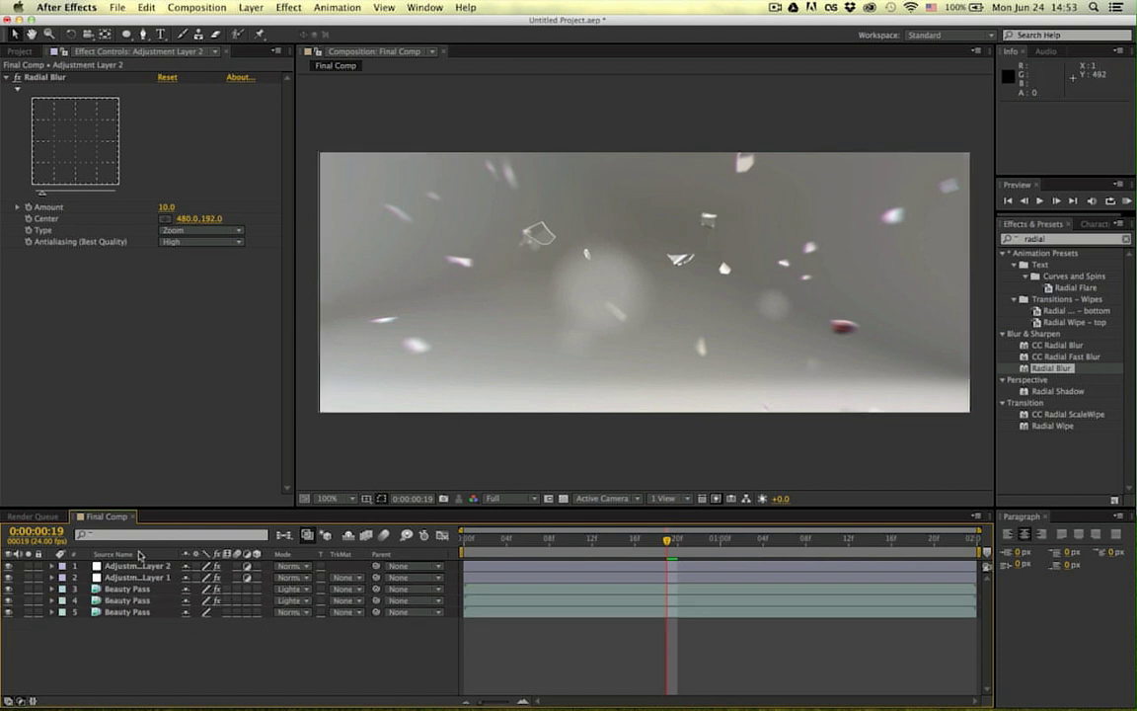
Step: Nudge the tinted Beauty Pass layers horizontally, placing the magenta one at X position 478 and the cyan one at 483
{"action": "left_click", "coordinate": [133, 589]}
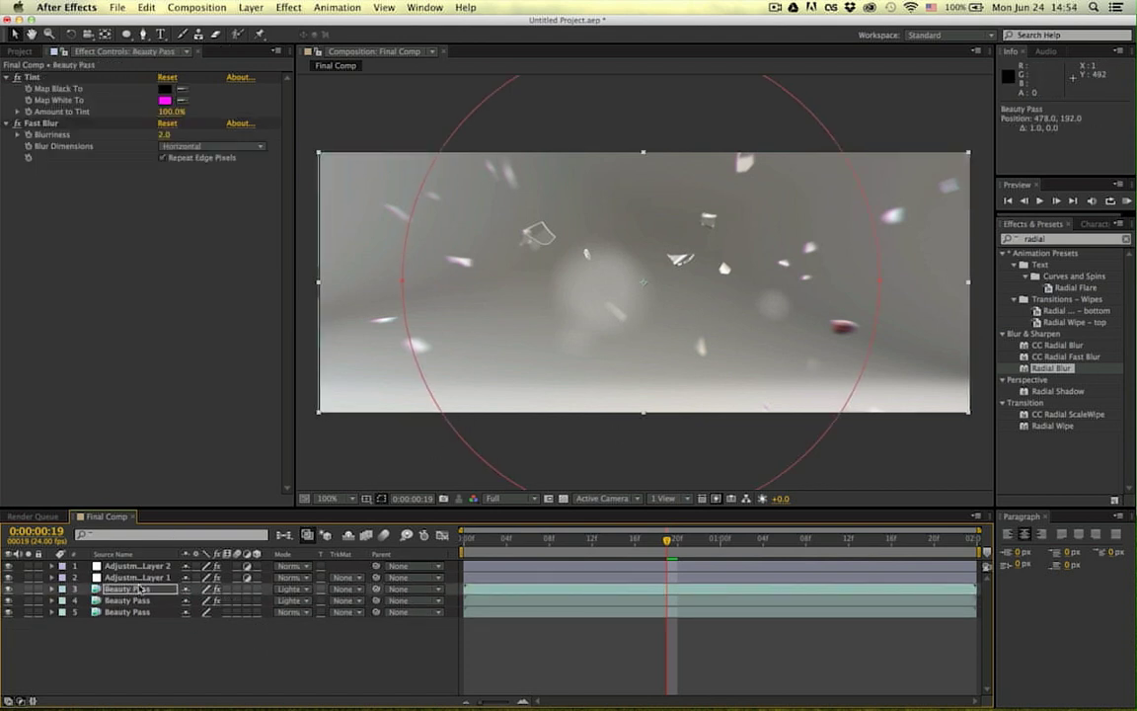
{"action": "left_click", "coordinate": [135, 601]}
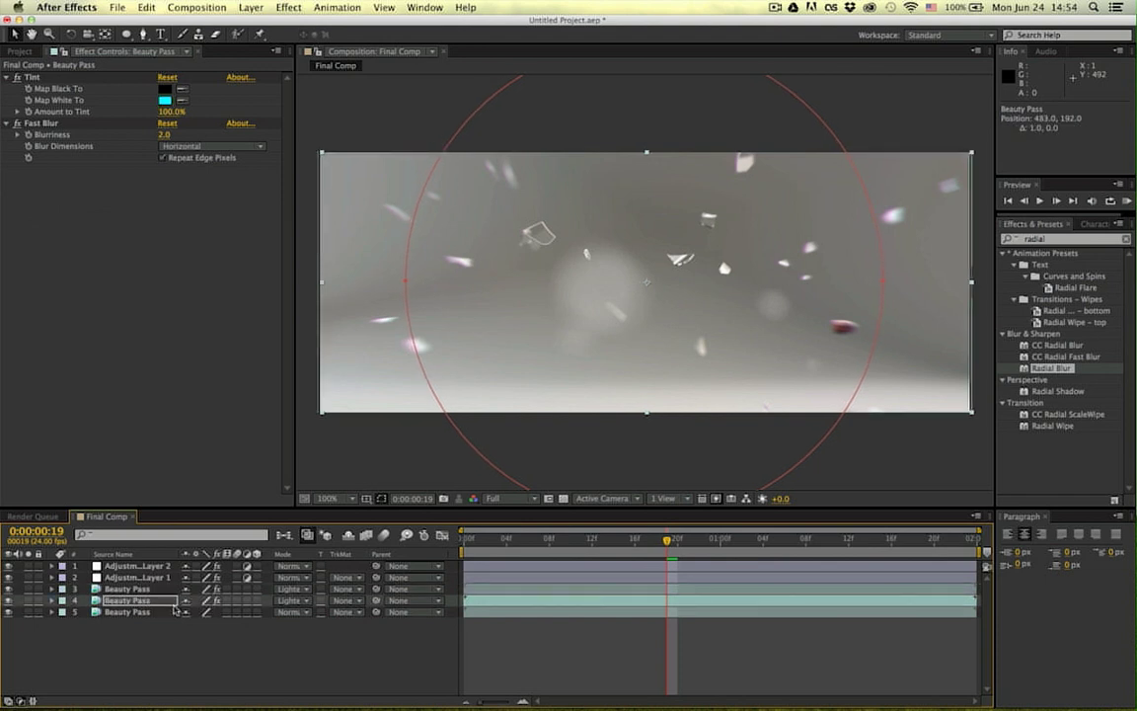
{"action": "left_click", "coordinate": [272, 626]}
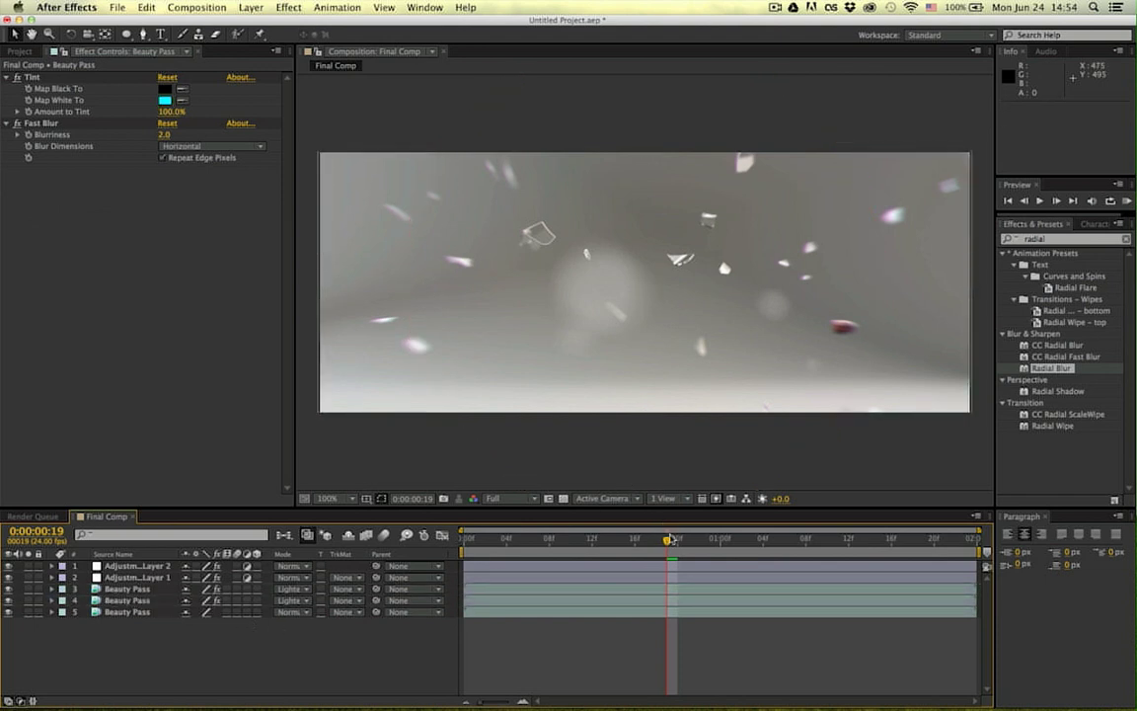
Step: Play the composition from the start and scrub to several frames to examine the colour fringing and edge blur
{"action": "left_click_drag", "start_coordinate": [671, 539], "coordinate": [367, 559]}
{"action": "key", "text": "space"}
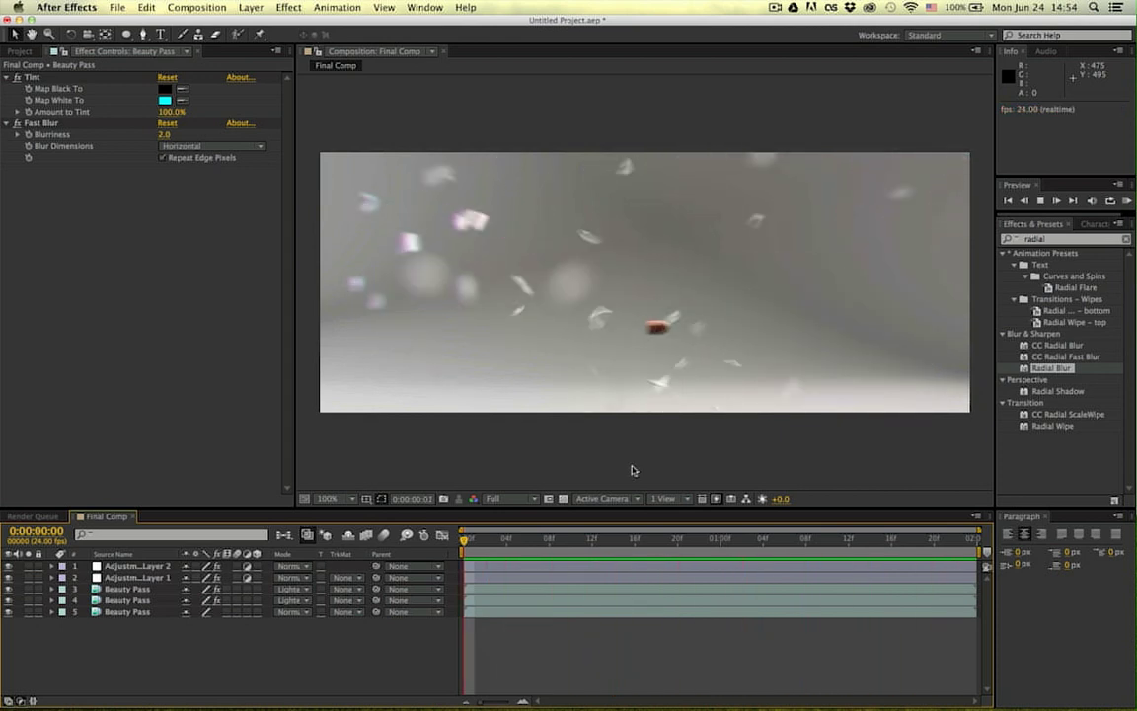
{"action": "key", "text": "space"}
{"action": "left_click_drag", "start_coordinate": [477, 542], "coordinate": [679, 541]}
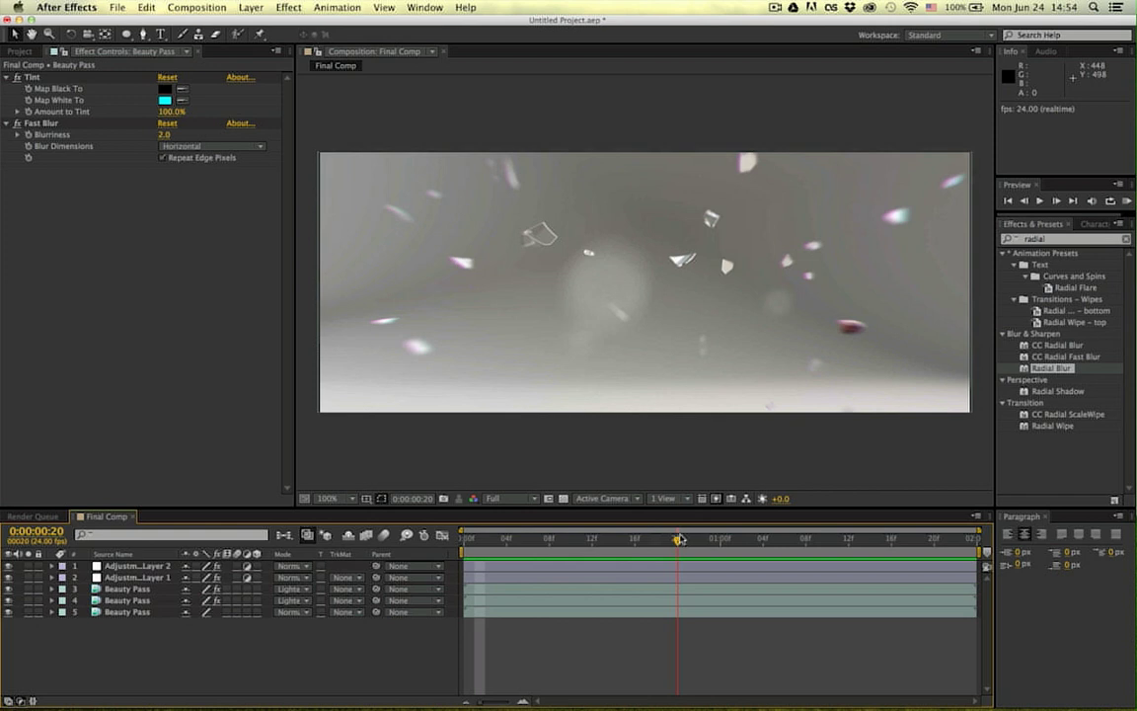
{"action": "left_click_drag", "start_coordinate": [679, 539], "coordinate": [465, 539]}
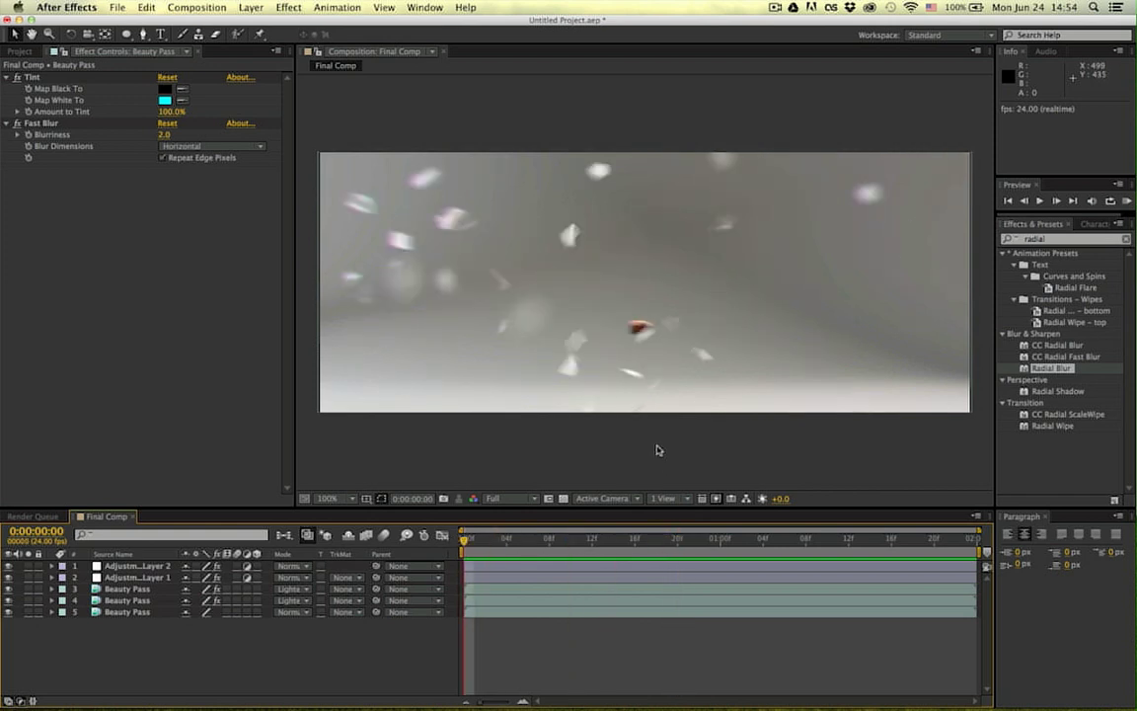
{"action": "key", "text": "space"}
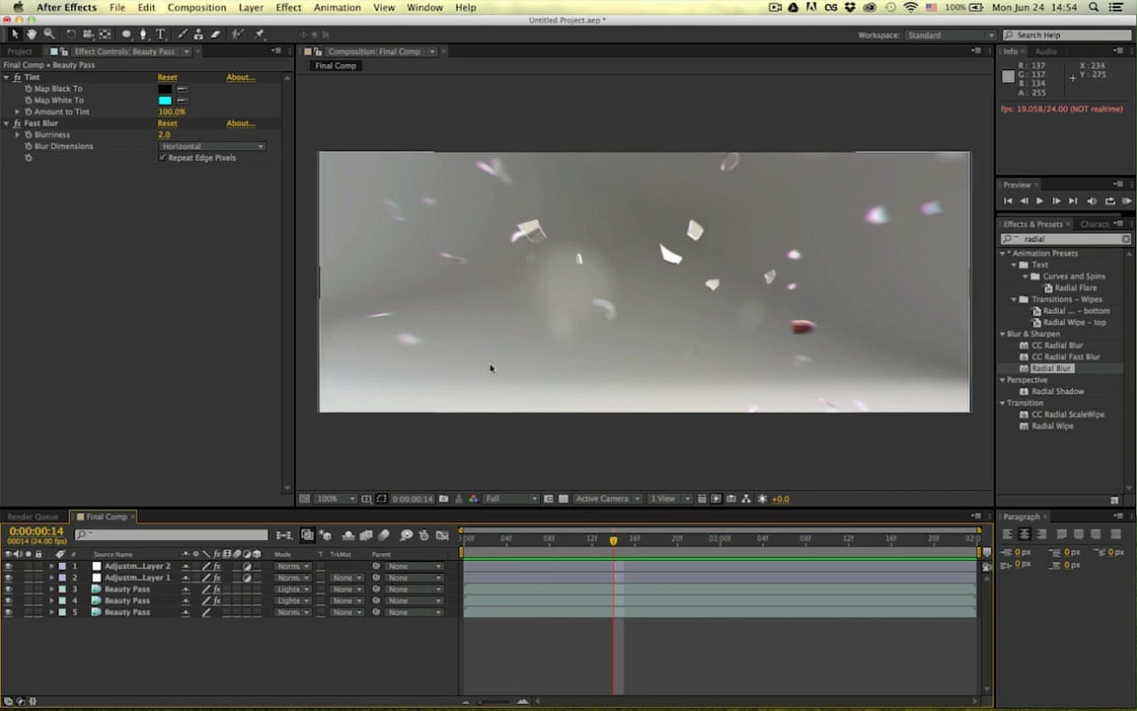
{"action": "key", "text": "space"}
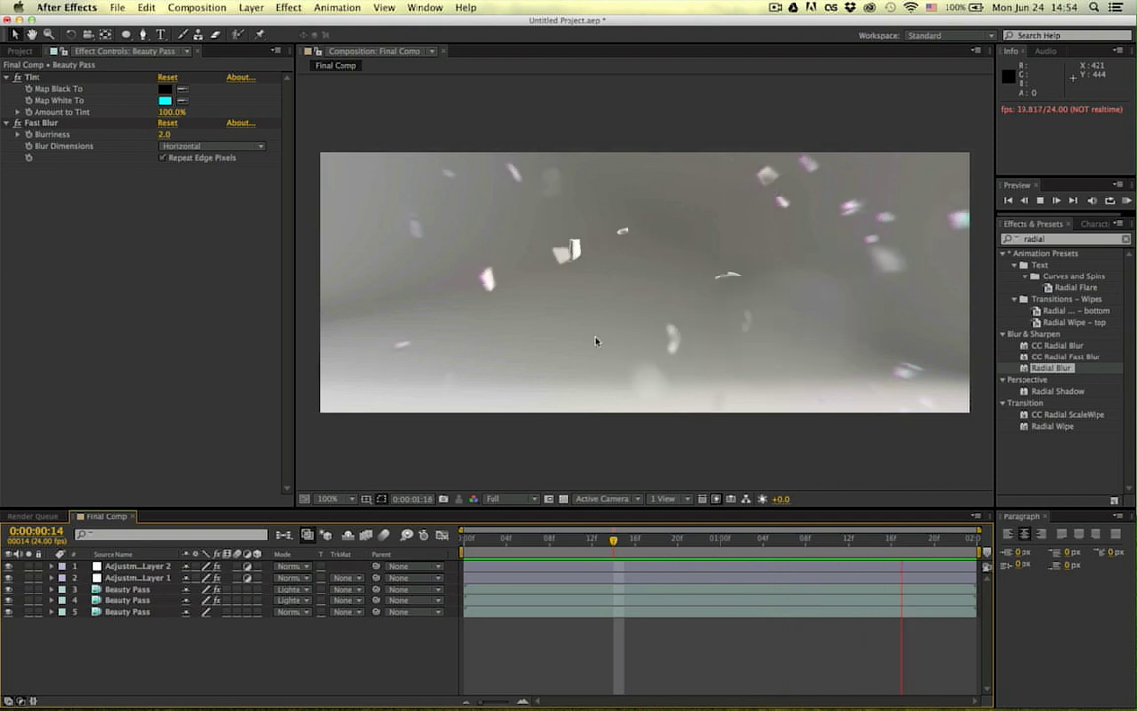
{"action": "key", "text": "space"}
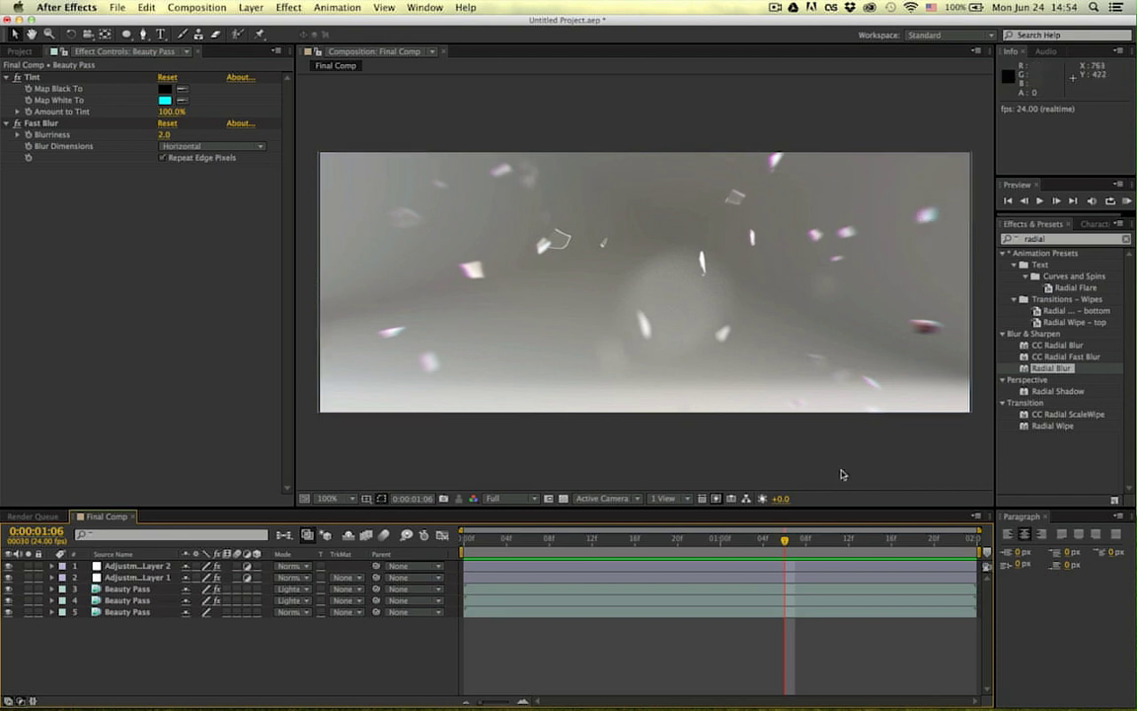
{"action": "left_click_drag", "start_coordinate": [788, 542], "coordinate": [456, 562]}
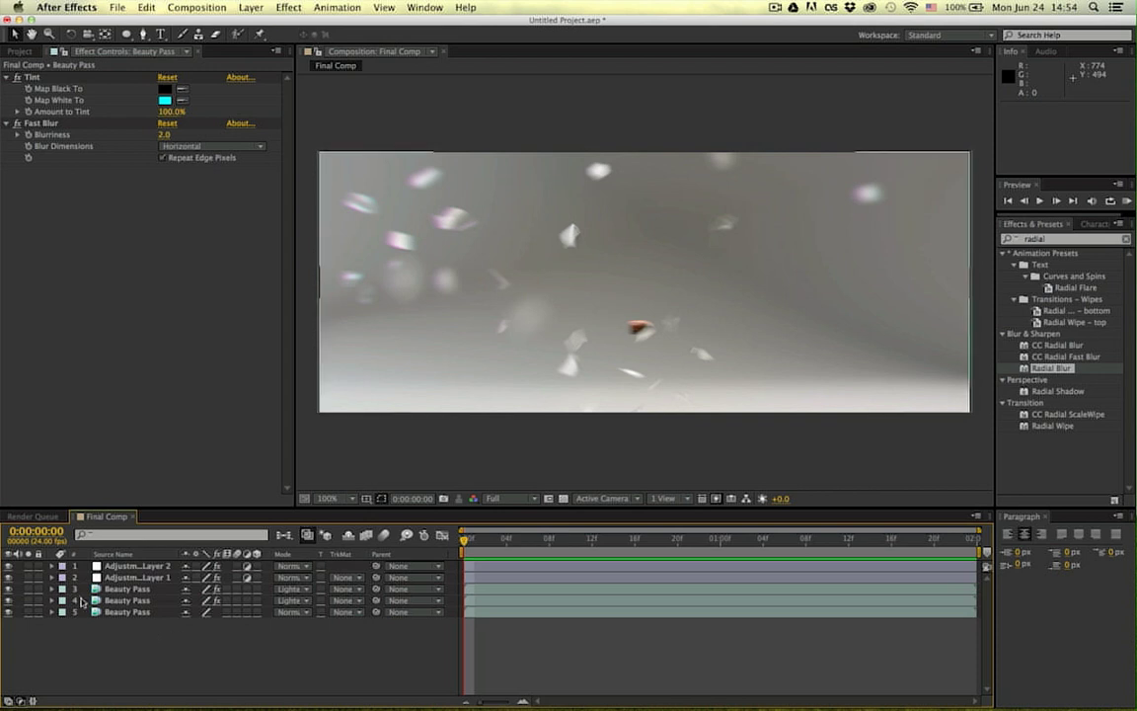
Step: Hide every layer except the original Beauty Pass and add a new adjustment layer with the Magic Bullet Looks effect
{"action": "left_click", "coordinate": [8, 609], "text": "alt"}
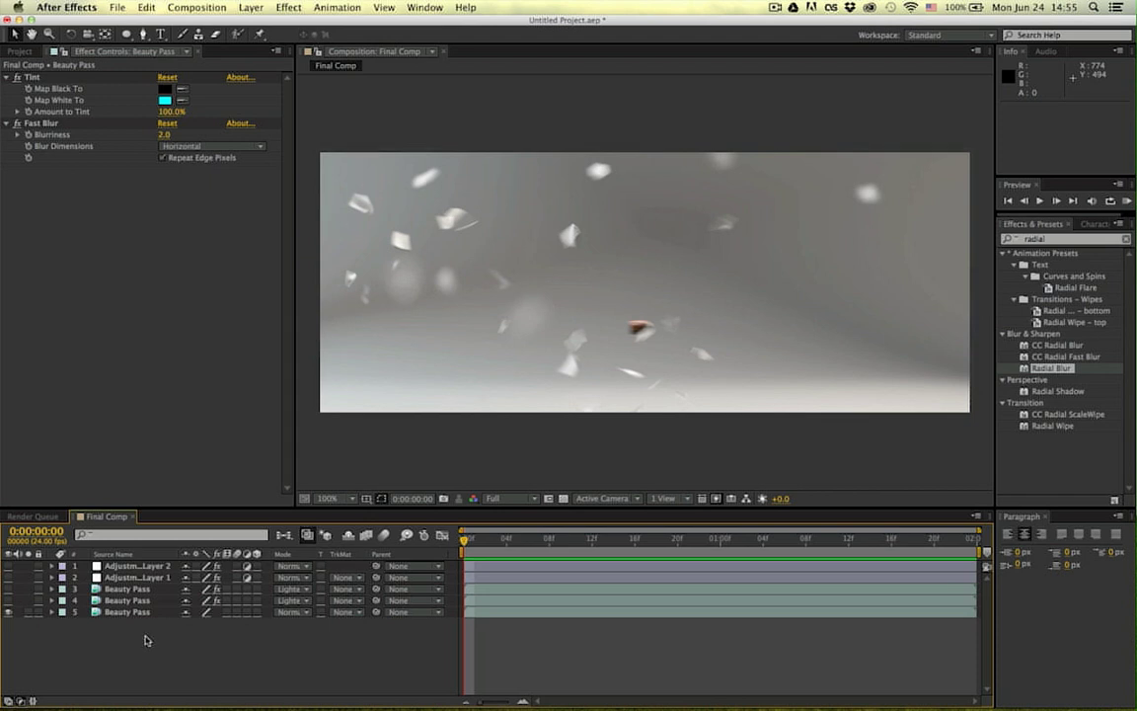
{"action": "key", "text": "super+alt+y"}
{"action": "left_click", "coordinate": [1047, 239]}
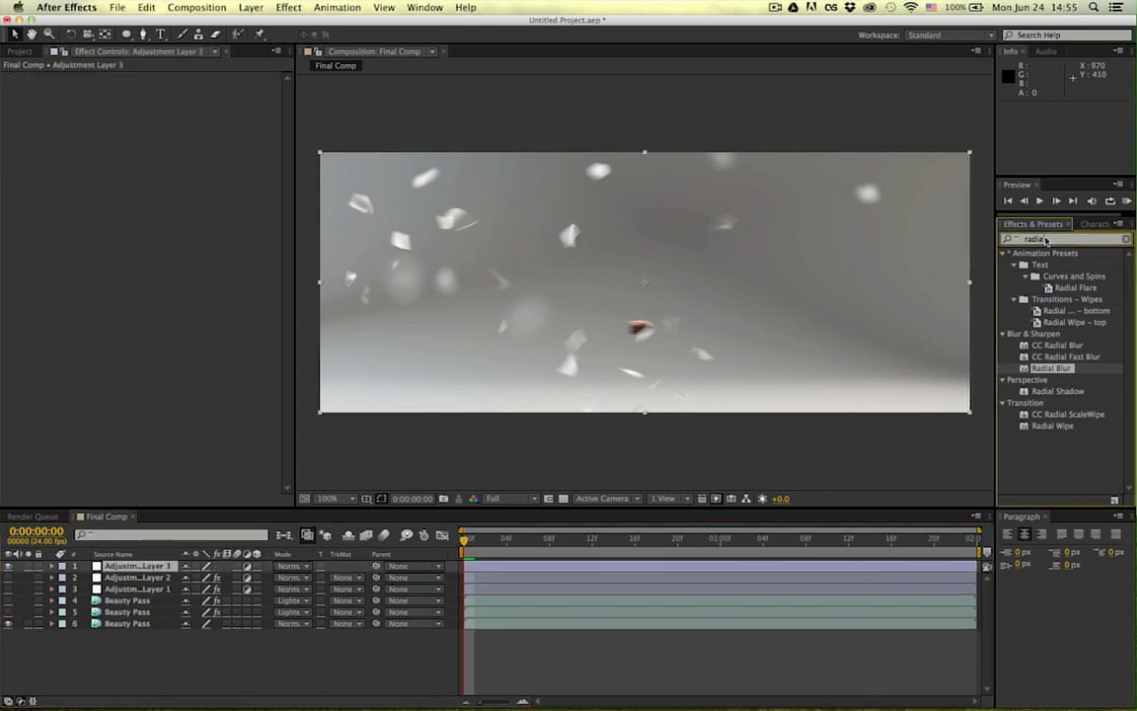
{"action": "type", "text": "looks"}
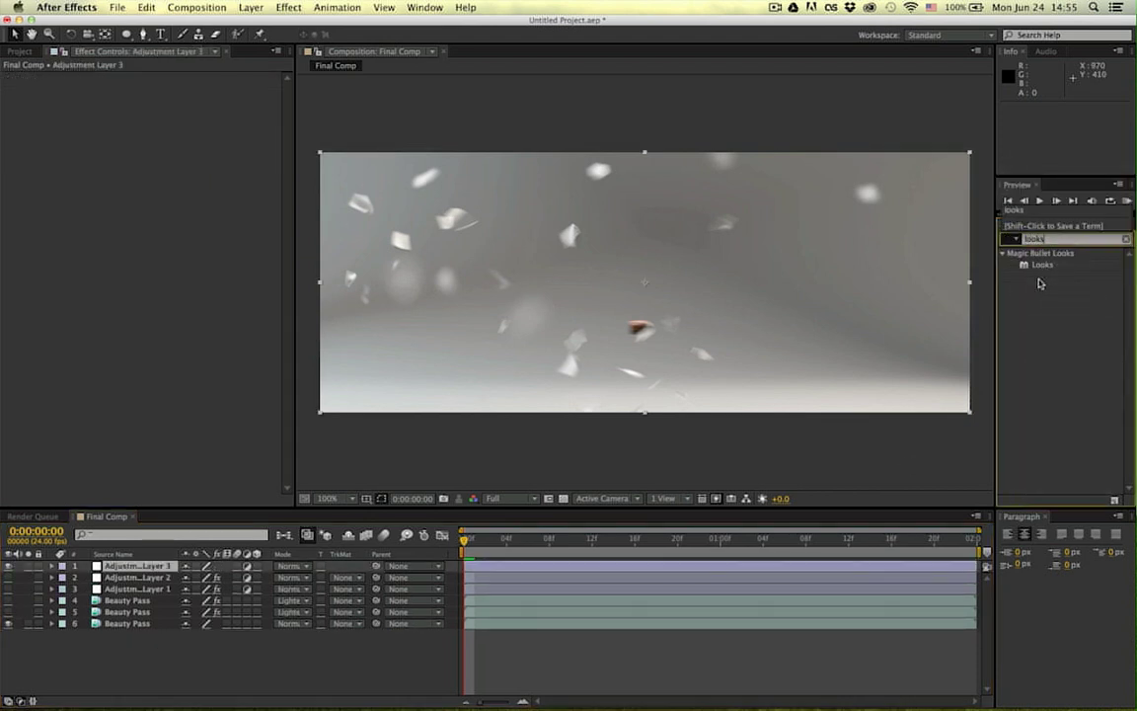
{"action": "double_click", "coordinate": [1042, 265]}
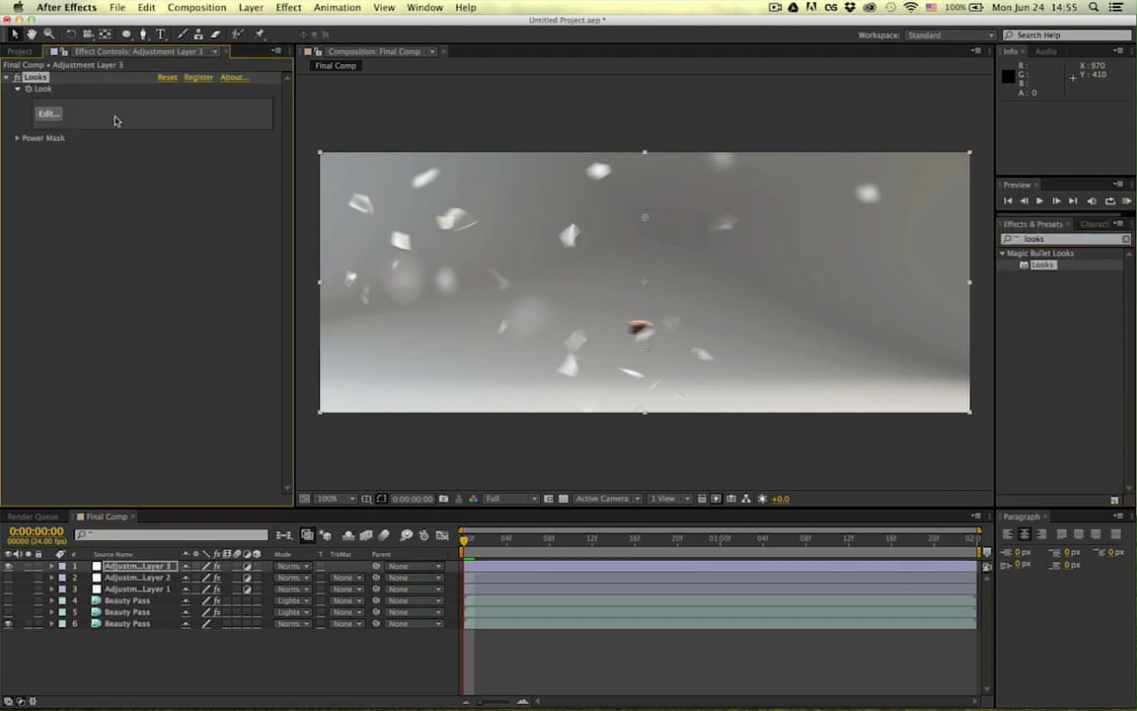
Step: Open the look for editing and add the Chromatic Aberration lens tool to it
{"action": "left_click", "coordinate": [56, 115]}
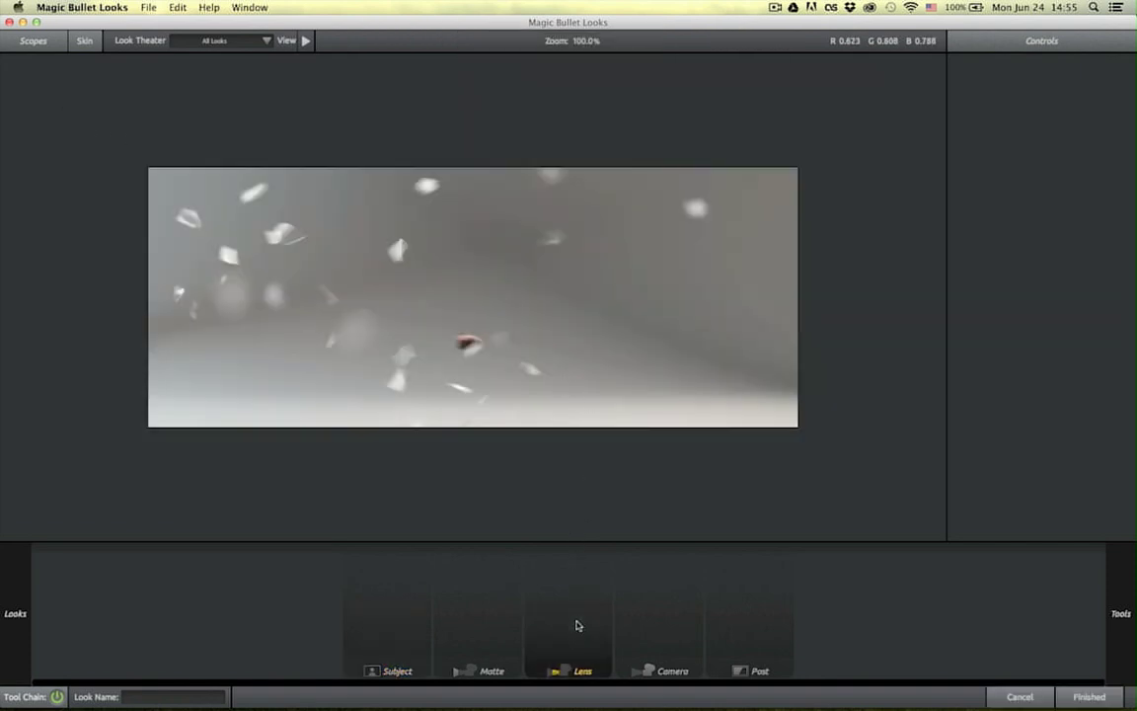
{"action": "mouse_move", "coordinate": [1134, 210]}
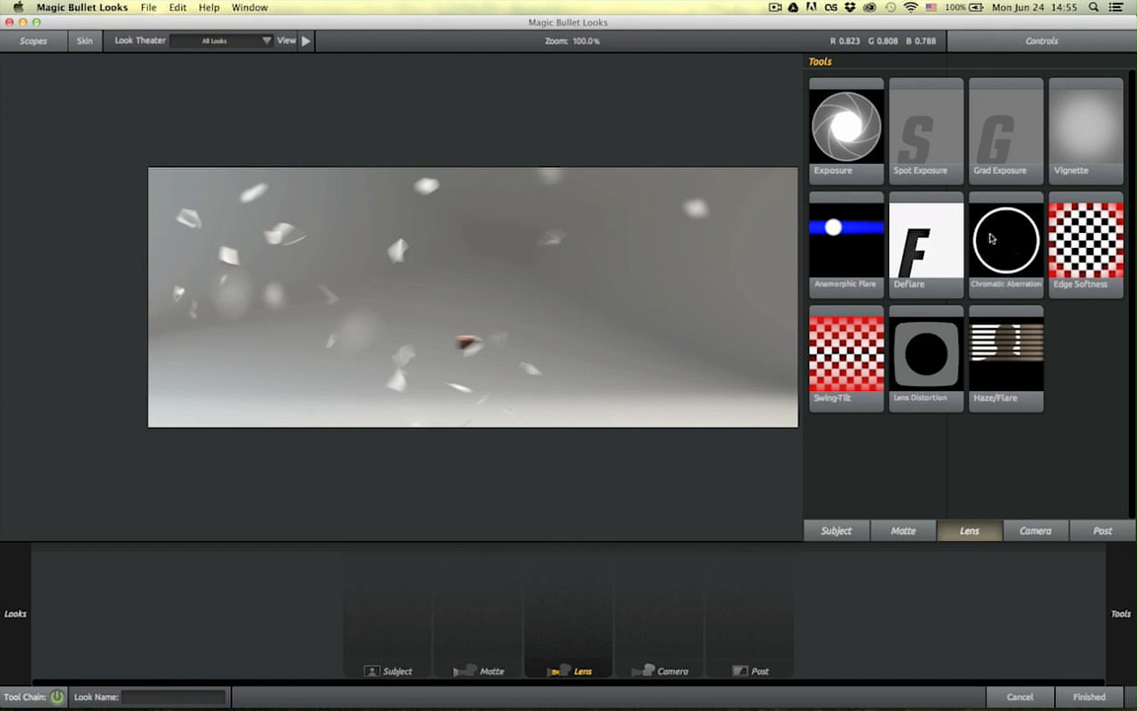
{"action": "left_click_drag", "start_coordinate": [992, 238], "coordinate": [431, 318]}
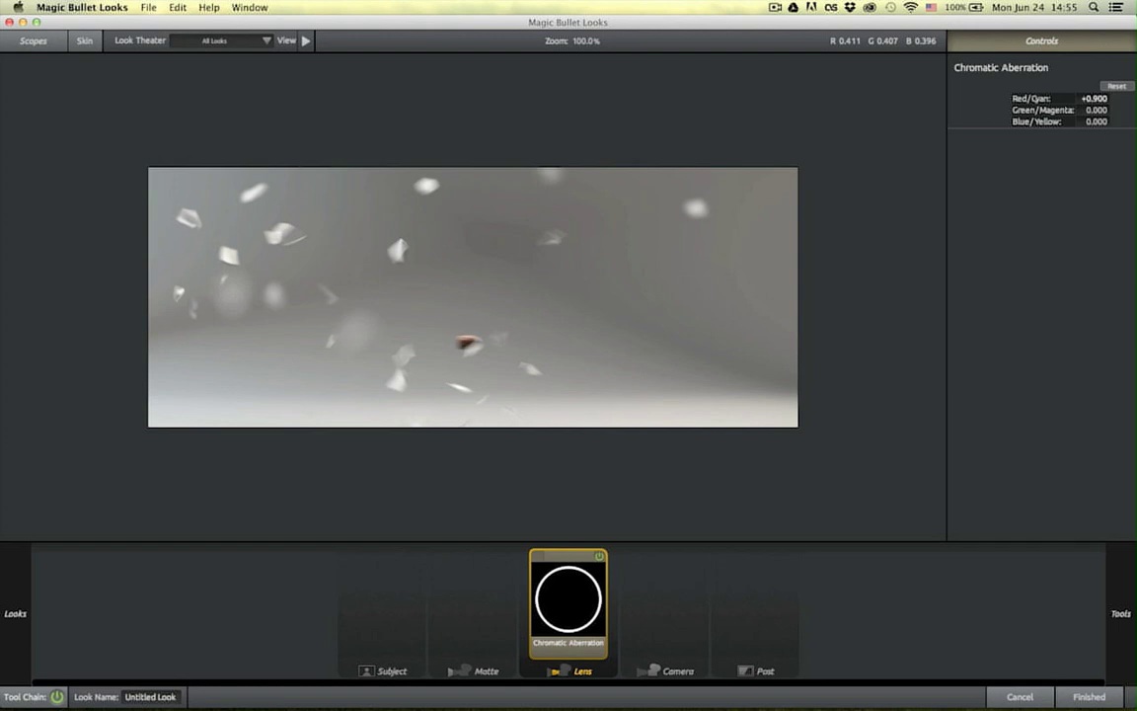
Step: Set Chromatic Aberration to Red/Cyan +0.550, Green/Magenta +1.070 and Blue/Yellow +1.530, and apply the look
{"action": "left_click_drag", "start_coordinate": [1095, 99], "coordinate": [1113, 121]}
{"action": "key", "text": "super+z"}
{"action": "key", "text": "super+z"}
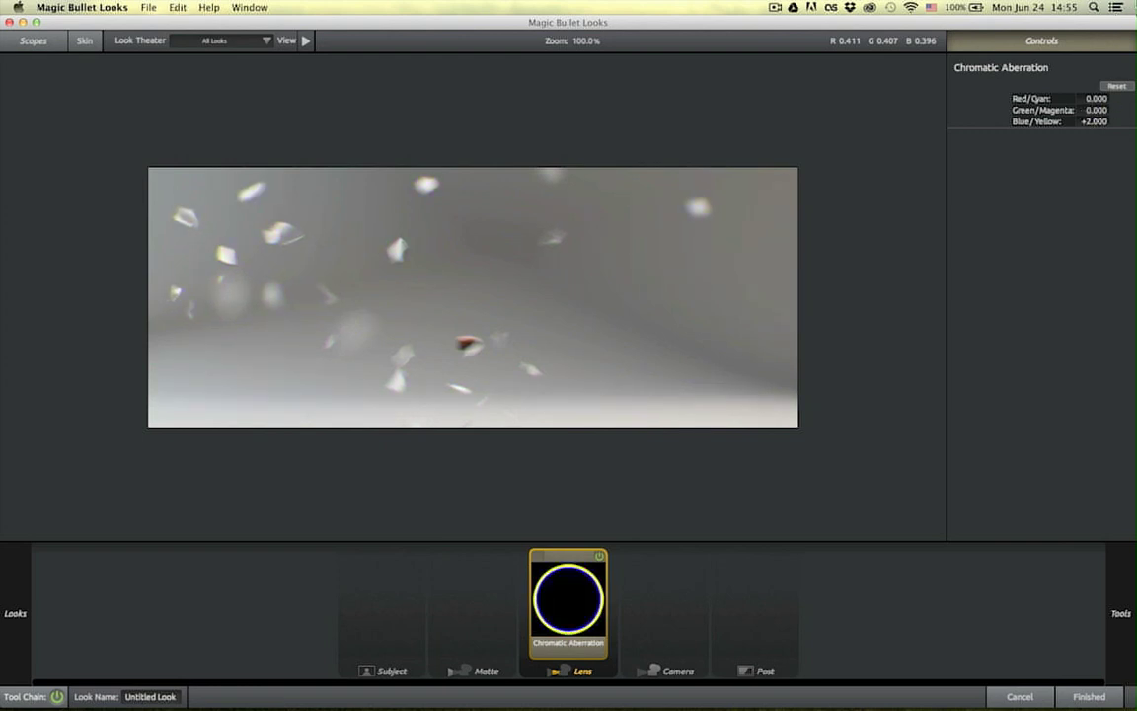
{"action": "key", "text": "super+z"}
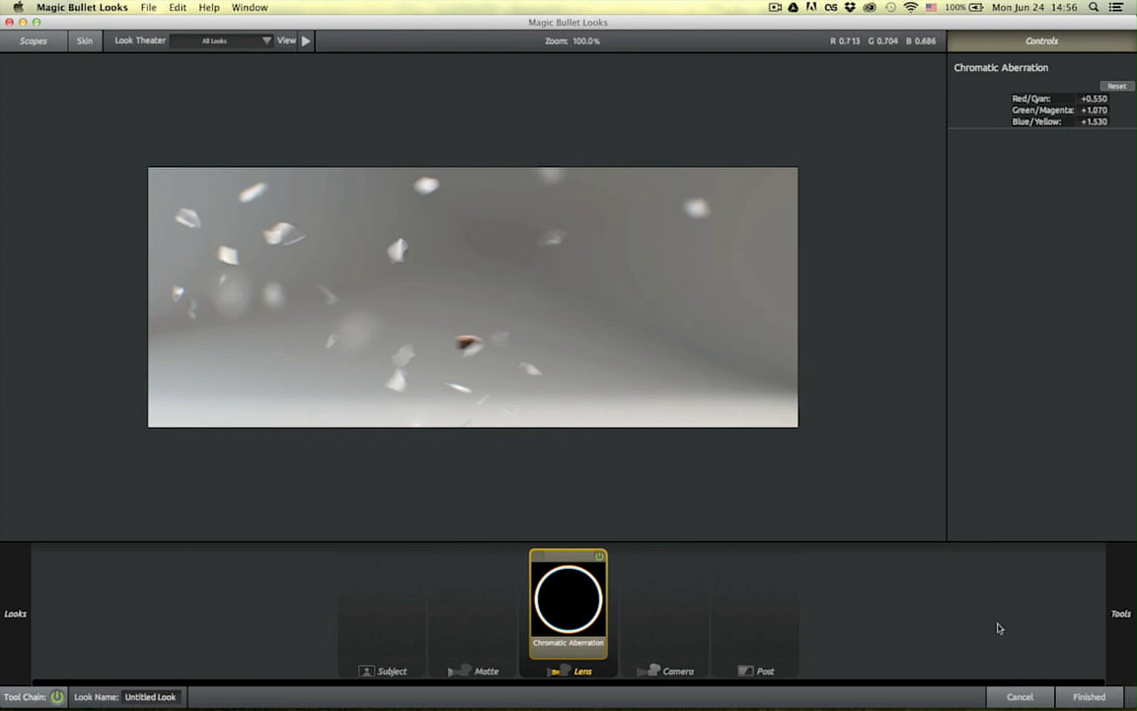
{"action": "left_click", "coordinate": [1090, 696]}
Step: At frame 22, add the Edge Softness lens tool to the look and reduce its Blur Size
{"action": "left_click_drag", "start_coordinate": [675, 540], "coordinate": [700, 542]}
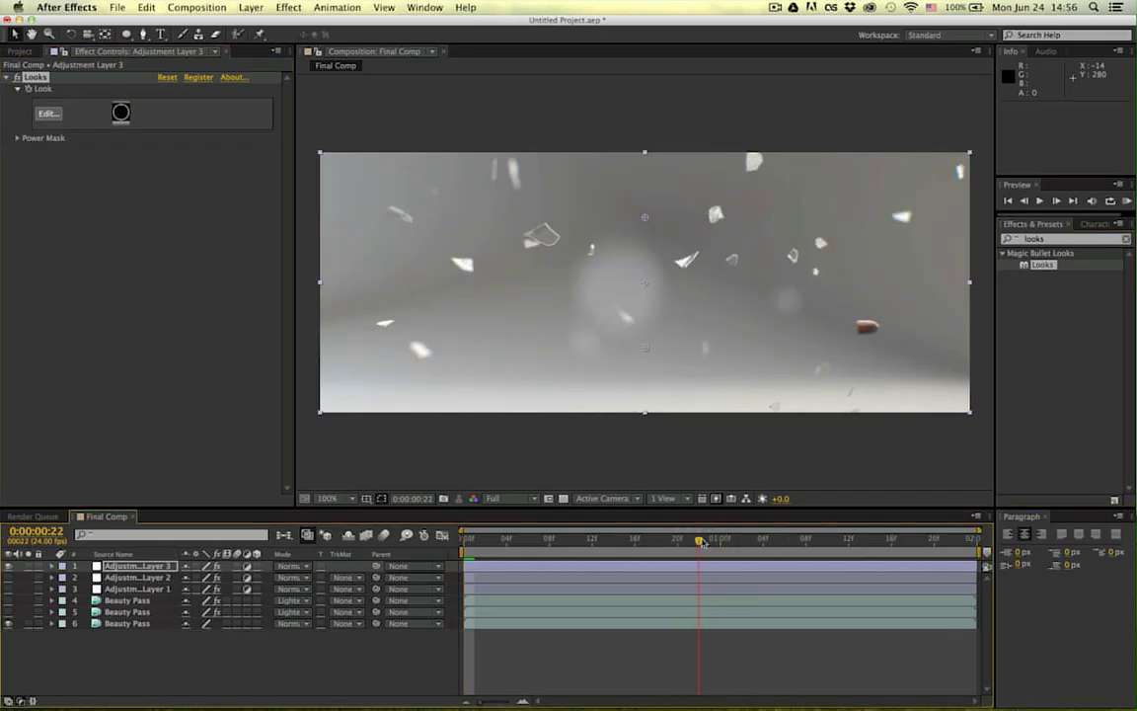
{"action": "left_click", "coordinate": [47, 113]}
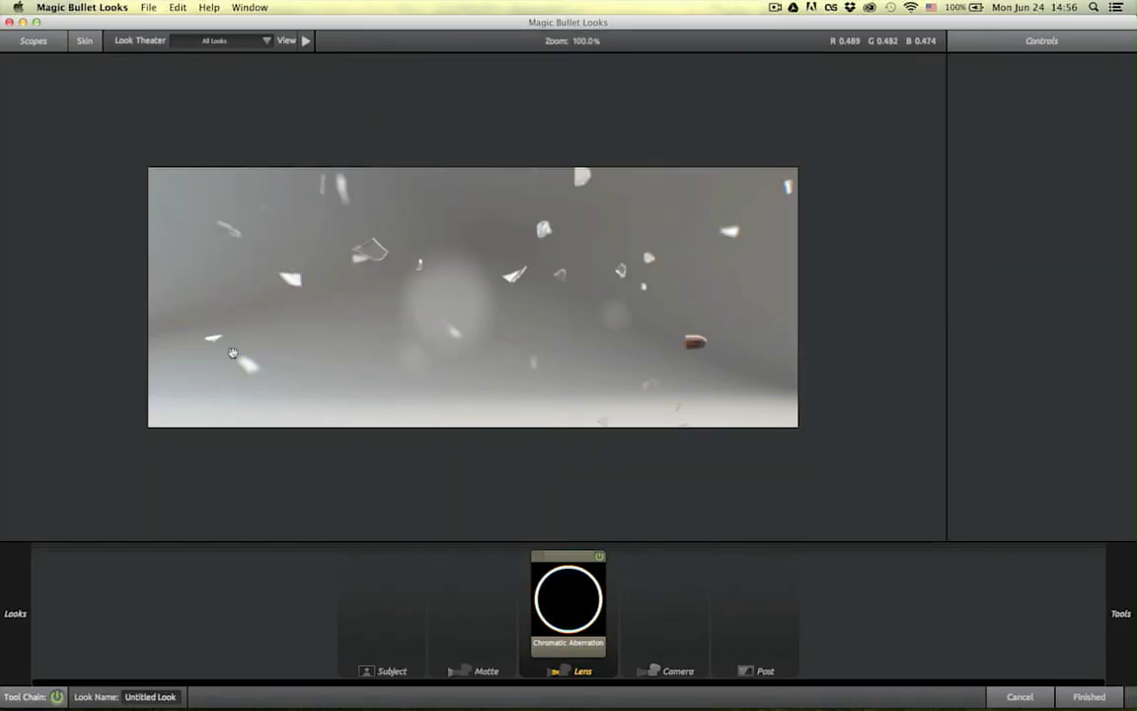
{"action": "left_click", "coordinate": [571, 584]}
{"action": "mouse_move", "coordinate": [1133, 292]}
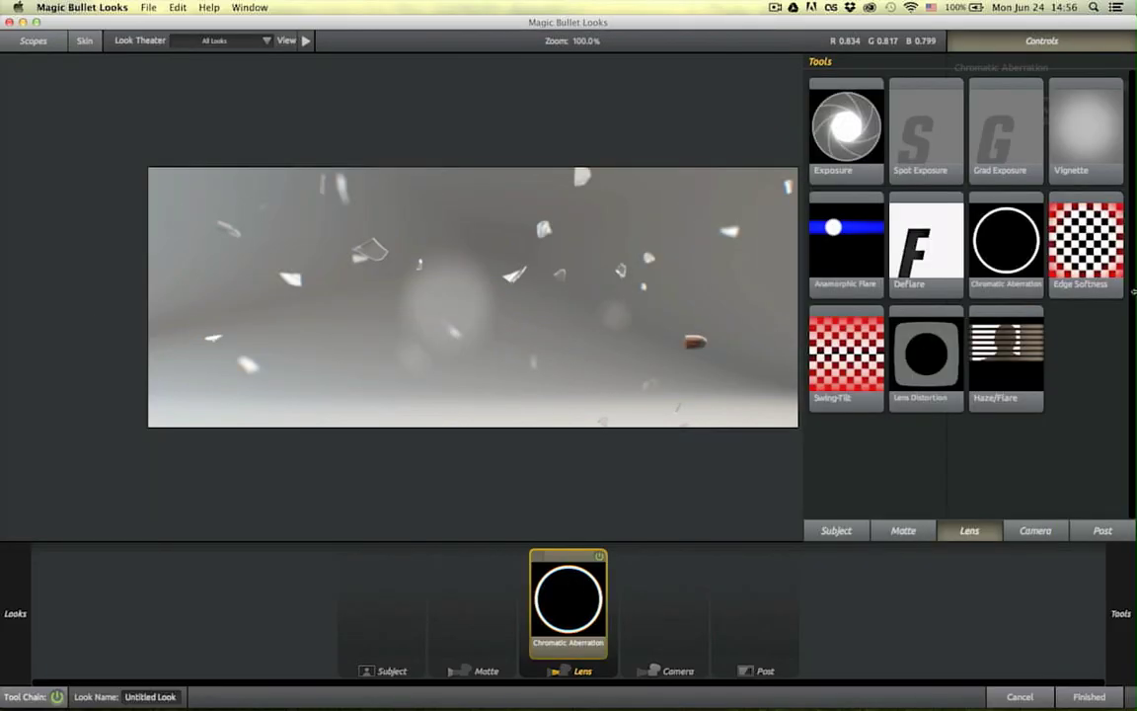
{"action": "left_click_drag", "start_coordinate": [1076, 247], "coordinate": [435, 314]}
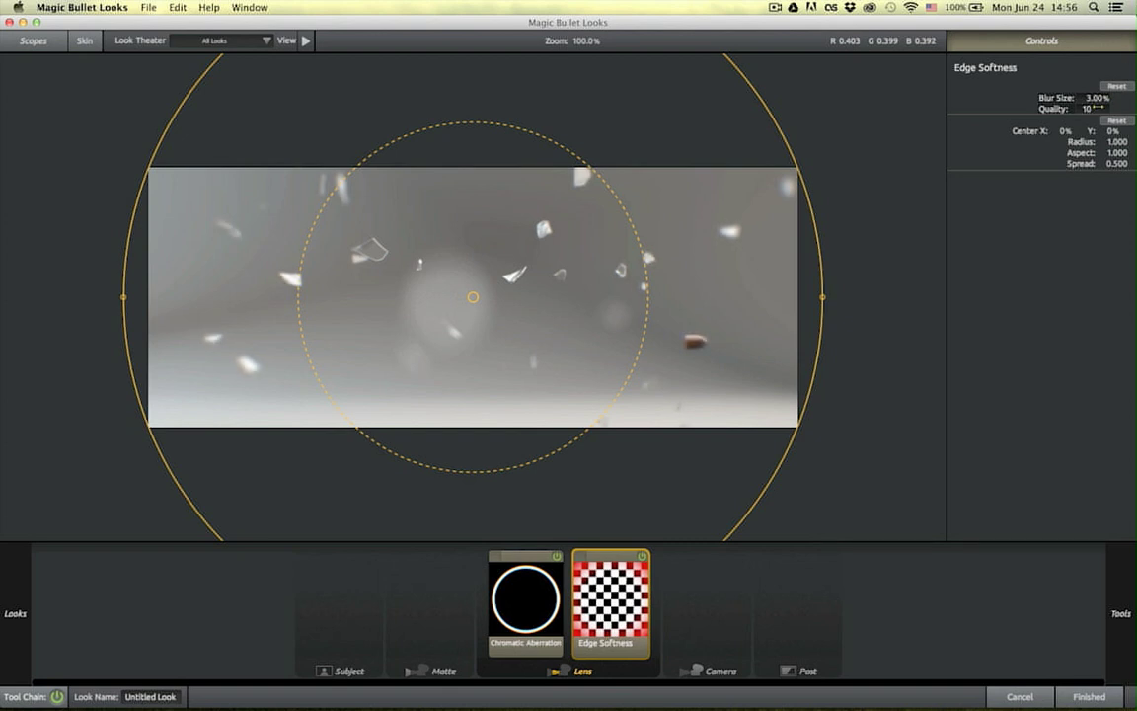
{"action": "left_click_drag", "start_coordinate": [1097, 98], "coordinate": [1046, 98]}
{"action": "left_click", "coordinate": [480, 550]}
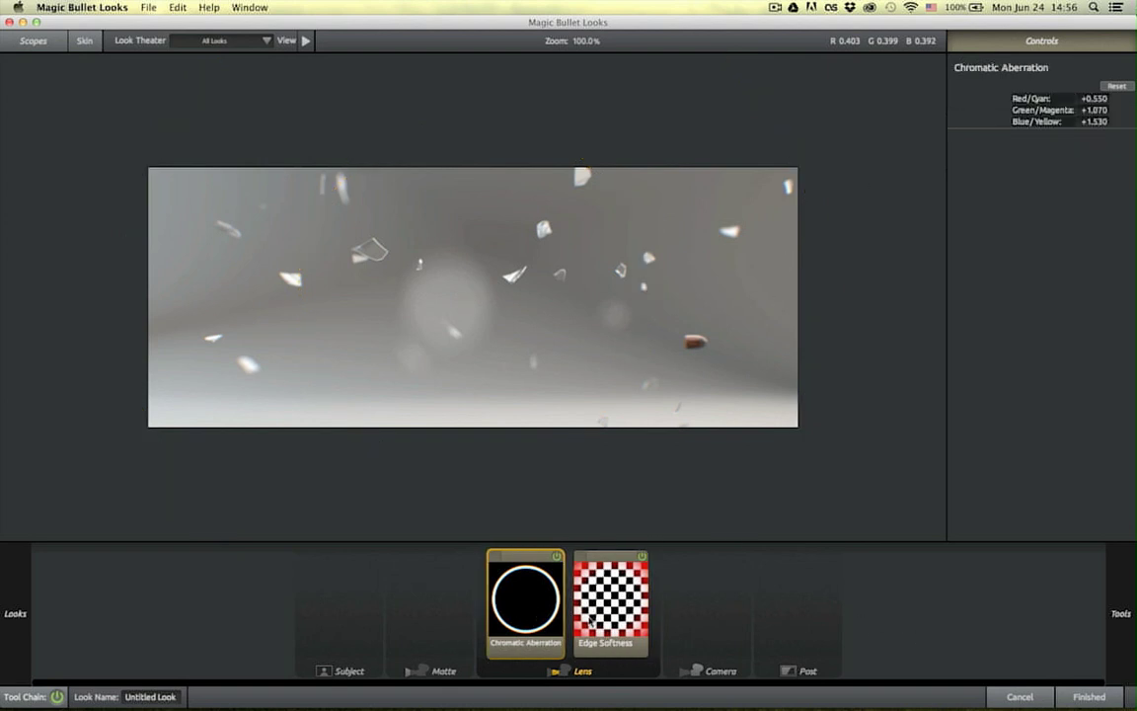
{"action": "left_click", "coordinate": [1087, 697]}
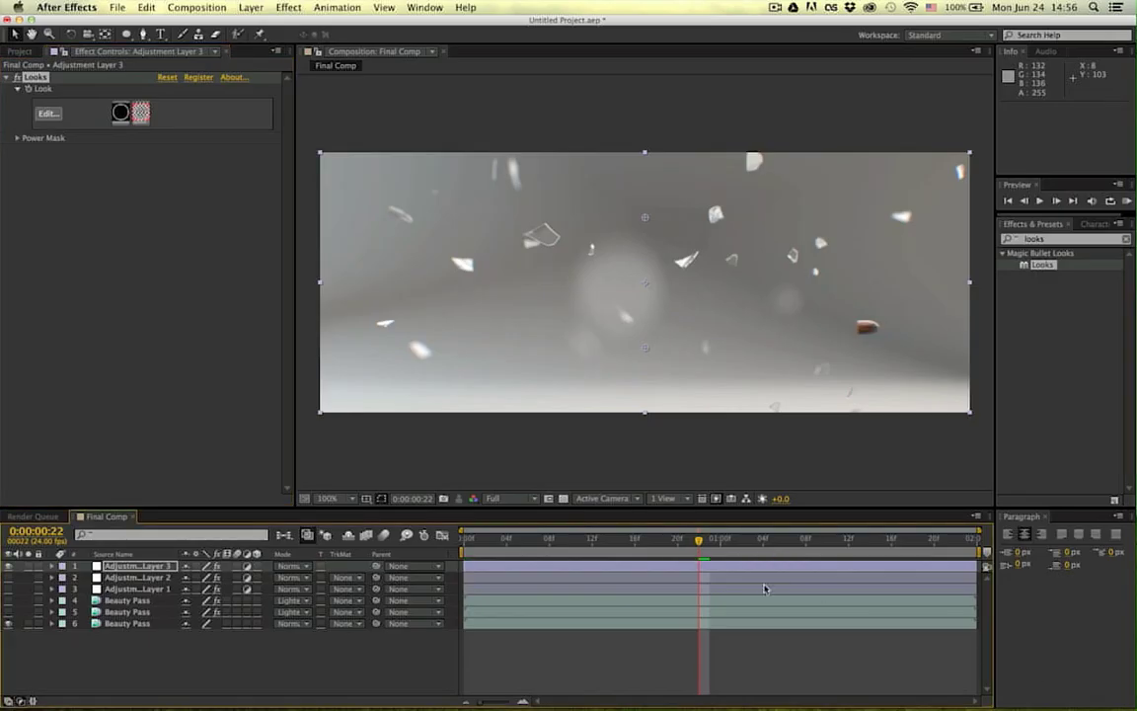
Step: Toggle the Looks adjustment layer's visibility at frame 22 and at 0:00:01:05 to compare the footage with and without the look
{"action": "left_click", "coordinate": [4, 568]}
{"action": "left_click", "coordinate": [5, 568]}
{"action": "left_click", "coordinate": [5, 567]}
{"action": "left_click", "coordinate": [7, 567]}
{"action": "left_click_drag", "start_coordinate": [699, 541], "coordinate": [774, 555]}
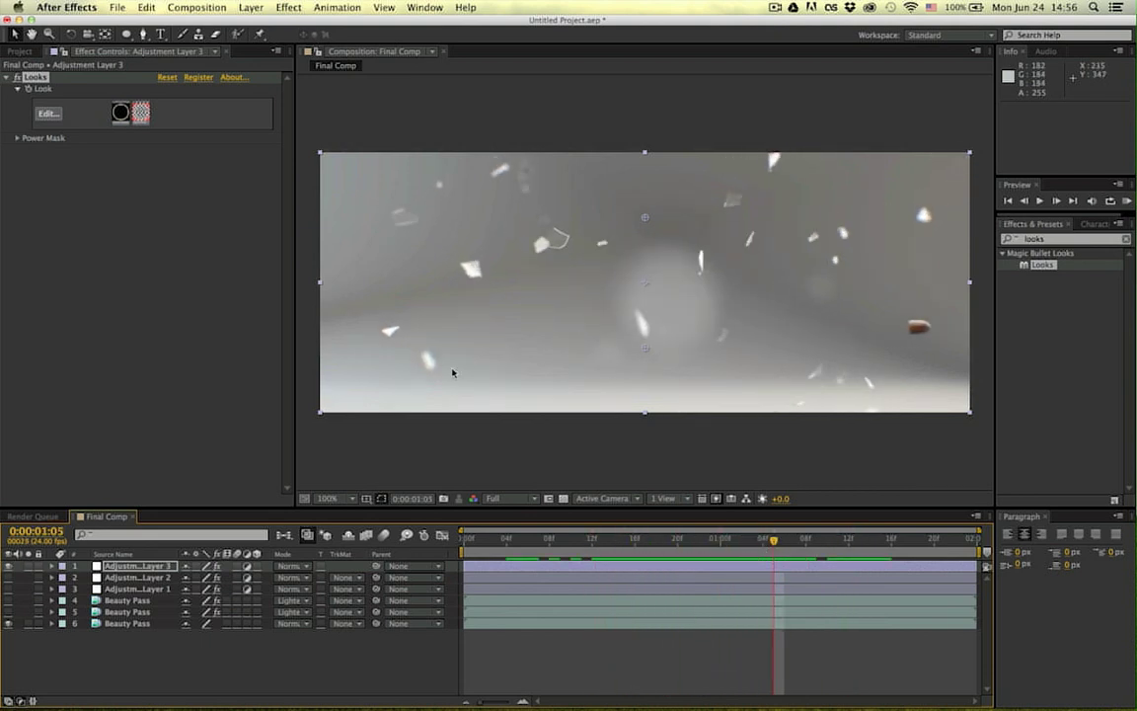
{"action": "left_click", "coordinate": [8, 566]}
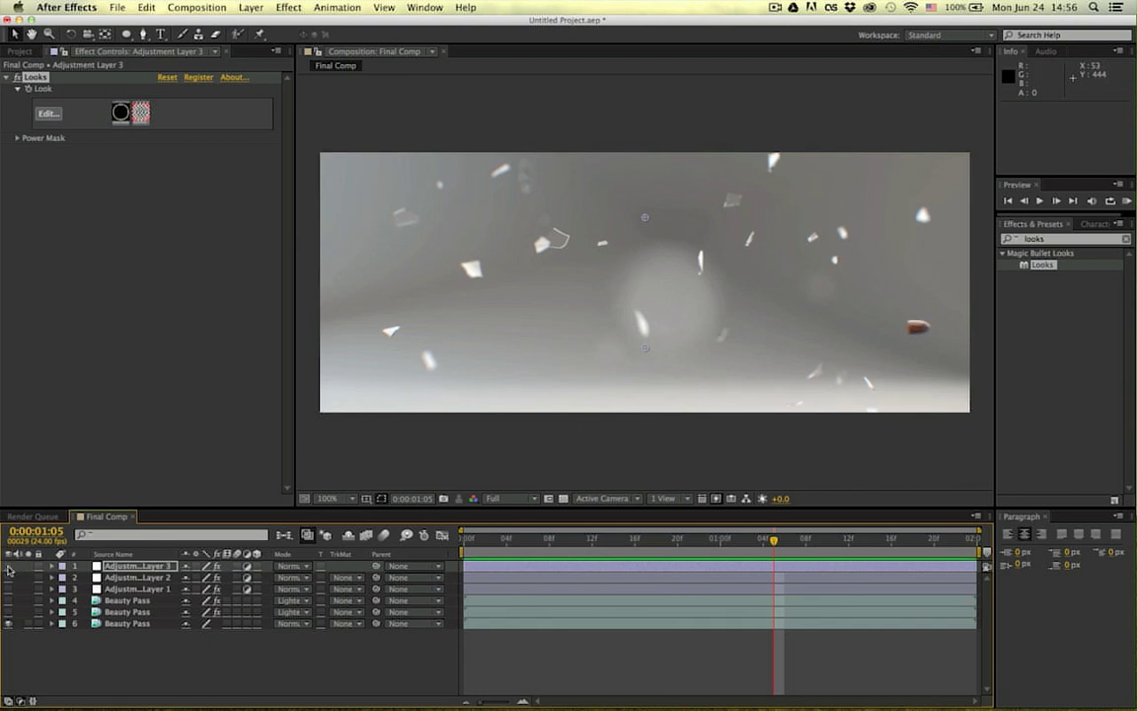
{"action": "left_click", "coordinate": [8, 566]}
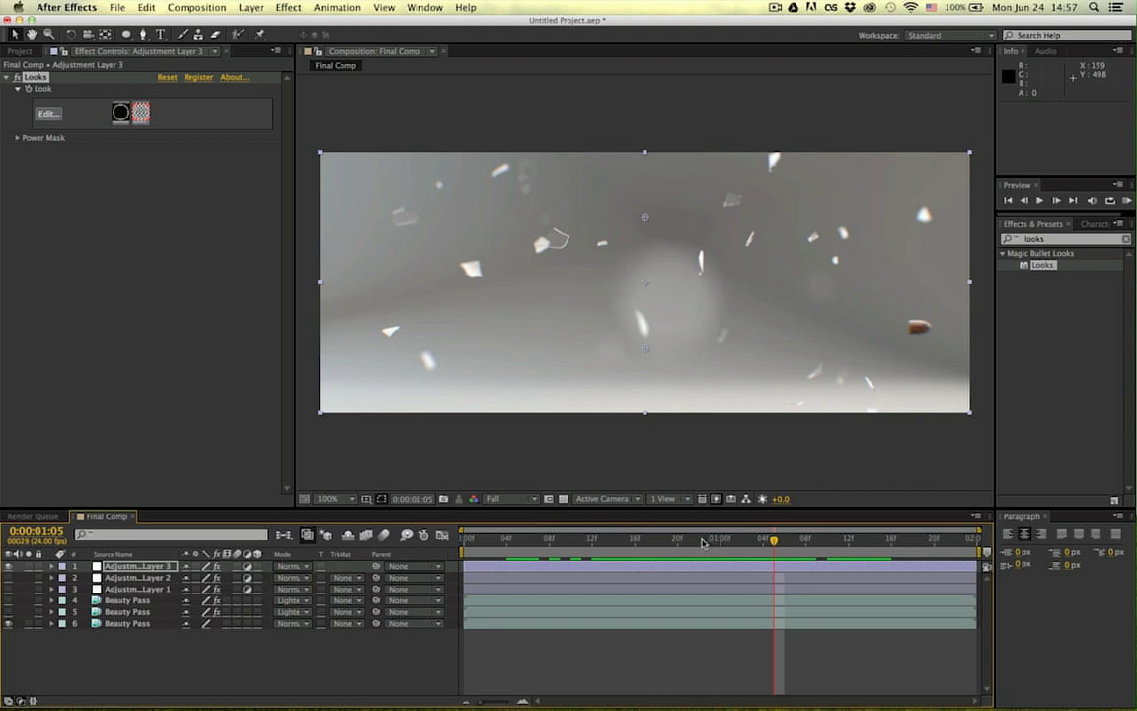
Step: At frame 22, reopen the look and set Chromatic Aberration to Red/Cyan +1.460, Green/Magenta +3.040 and Blue/Yellow +4.660
{"action": "mouse_move", "coordinate": [703, 542]}
{"action": "left_mouse_down"}
{"action": "mouse_move", "coordinate": [601, 542]}
{"action": "mouse_move", "coordinate": [783, 541]}
{"action": "mouse_move", "coordinate": [597, 542]}
{"action": "mouse_move", "coordinate": [761, 542]}
{"action": "mouse_move", "coordinate": [701, 542]}
{"action": "left_mouse_up"}
{"action": "left_click", "coordinate": [49, 115]}
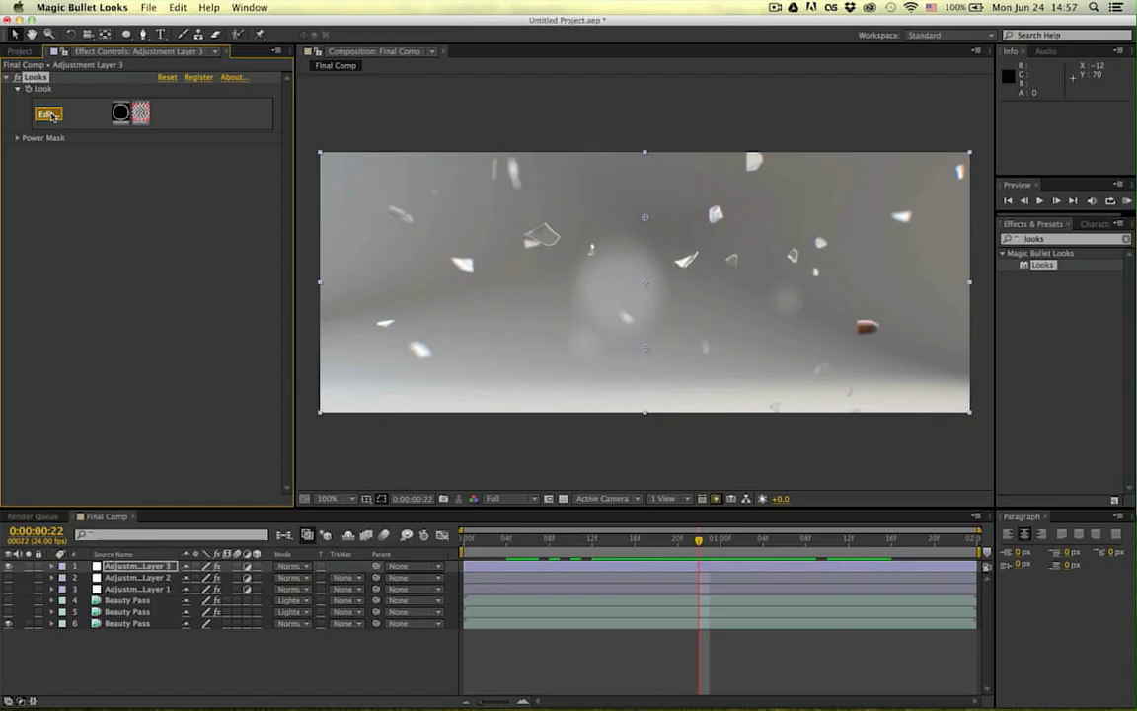
{"action": "left_click", "coordinate": [540, 608]}
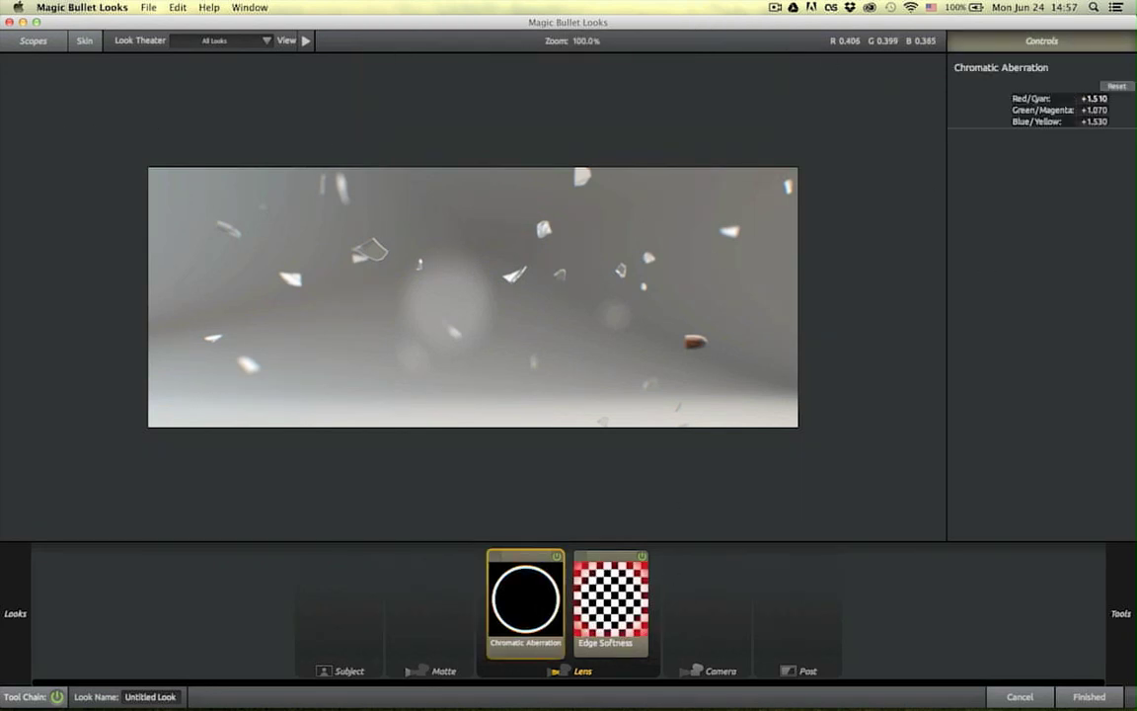
{"action": "left_click_drag", "start_coordinate": [1093, 98], "coordinate": [1130, 88]}
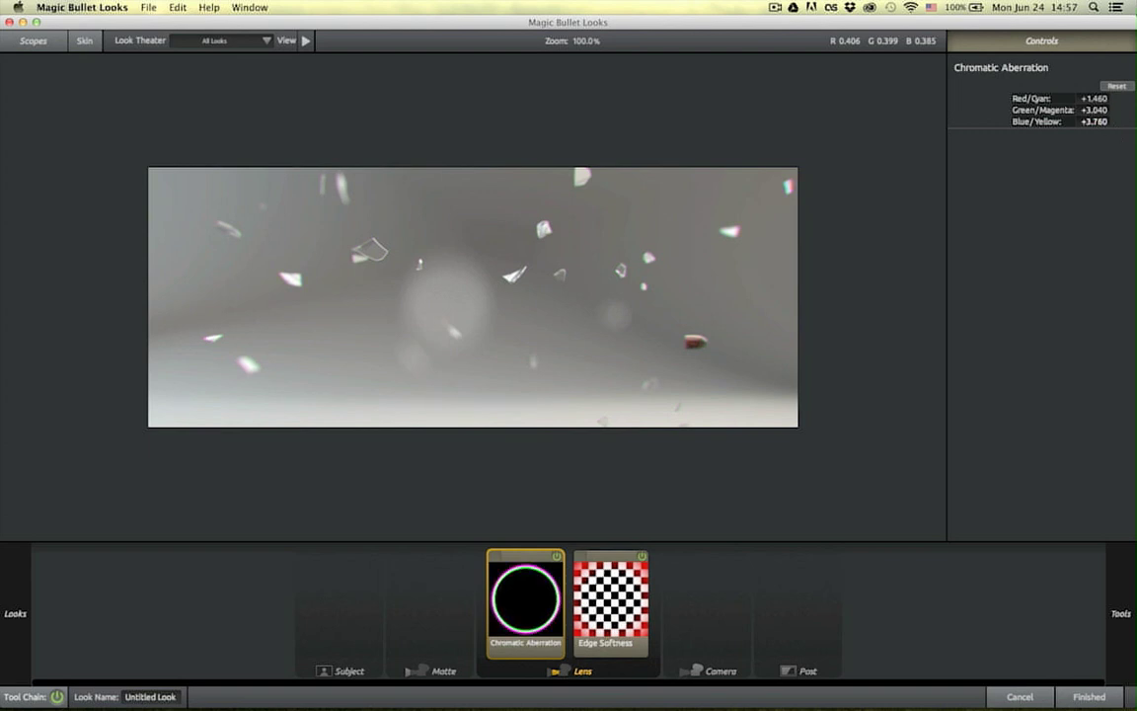
{"action": "left_click_drag", "start_coordinate": [1094, 122], "coordinate": [1125, 122]}
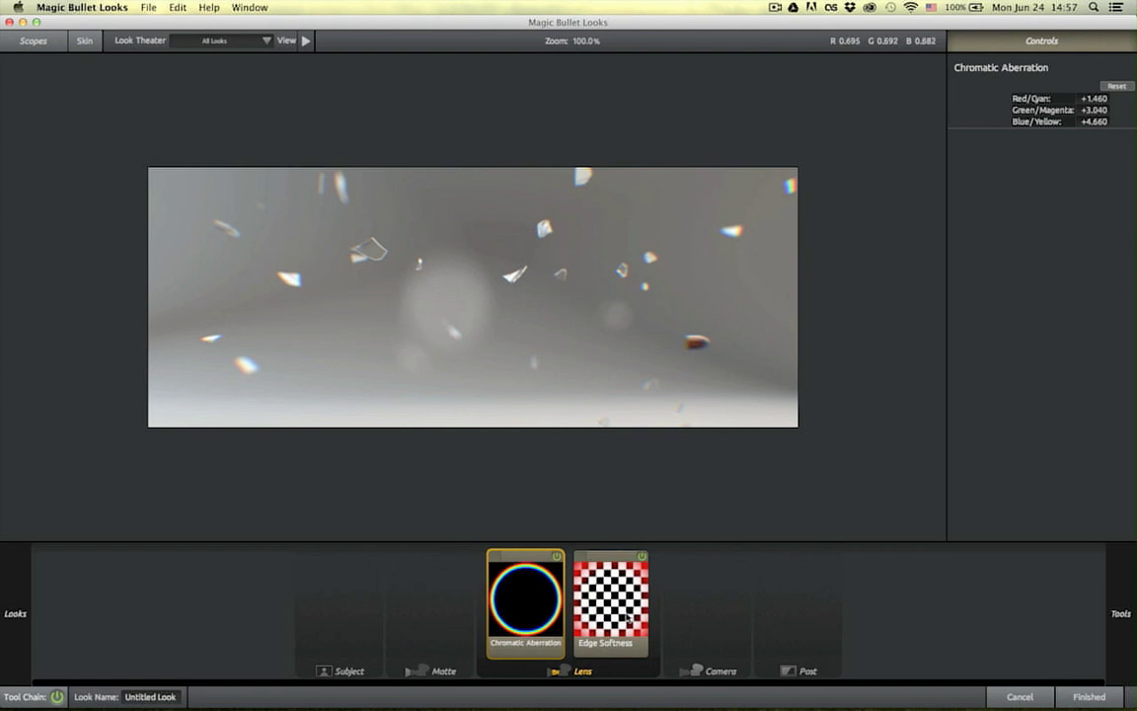
Step: Increase the Blur Size of the Edge Softness lens tool
{"action": "left_click", "coordinate": [575, 559]}
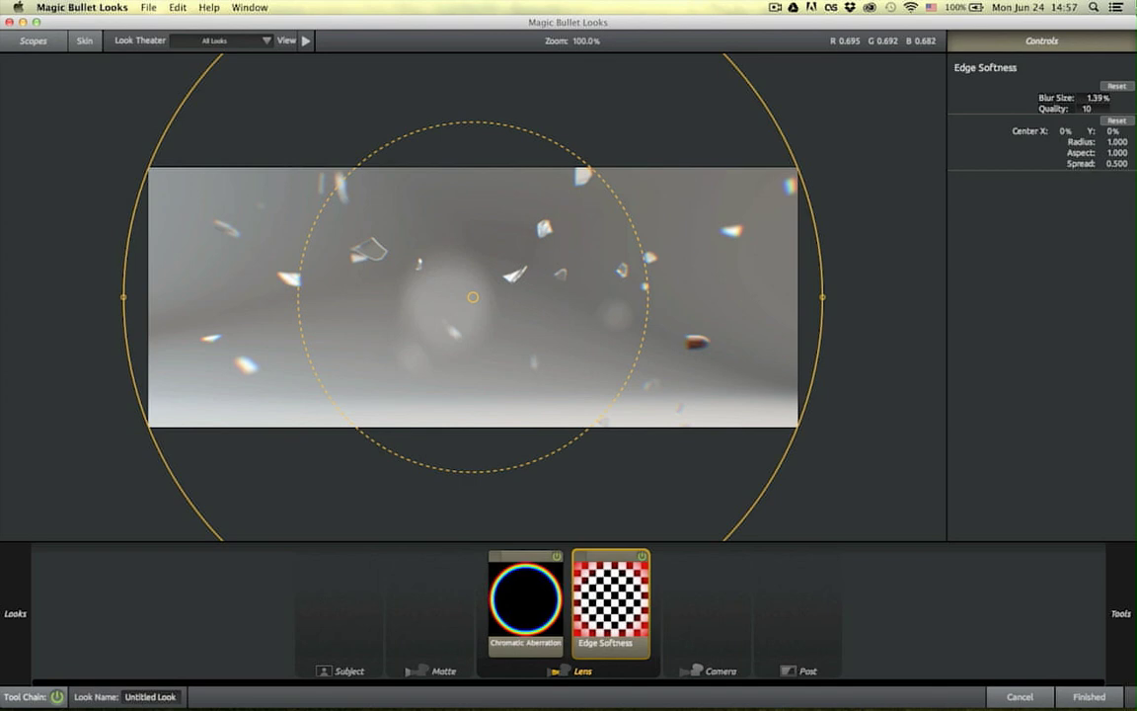
{"action": "left_click", "coordinate": [1116, 7]}
{"action": "left_click", "coordinate": [1116, 7]}
{"action": "left_click_drag", "start_coordinate": [1096, 97], "coordinate": [1122, 98]}
Step: Add the Lens Distortion tool before Edge Softness with Distortion -16.0% and Flatten 54.0%, and apply the look
{"action": "mouse_move", "coordinate": [1132, 249]}
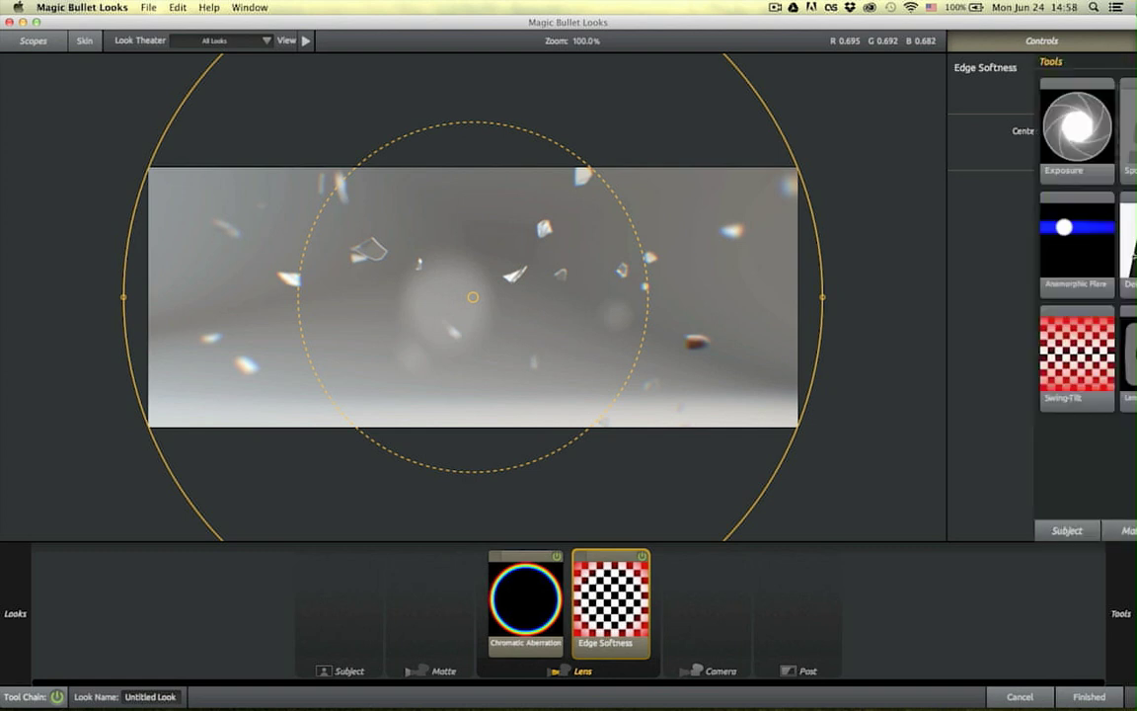
{"action": "left_click_drag", "start_coordinate": [943, 350], "coordinate": [571, 592]}
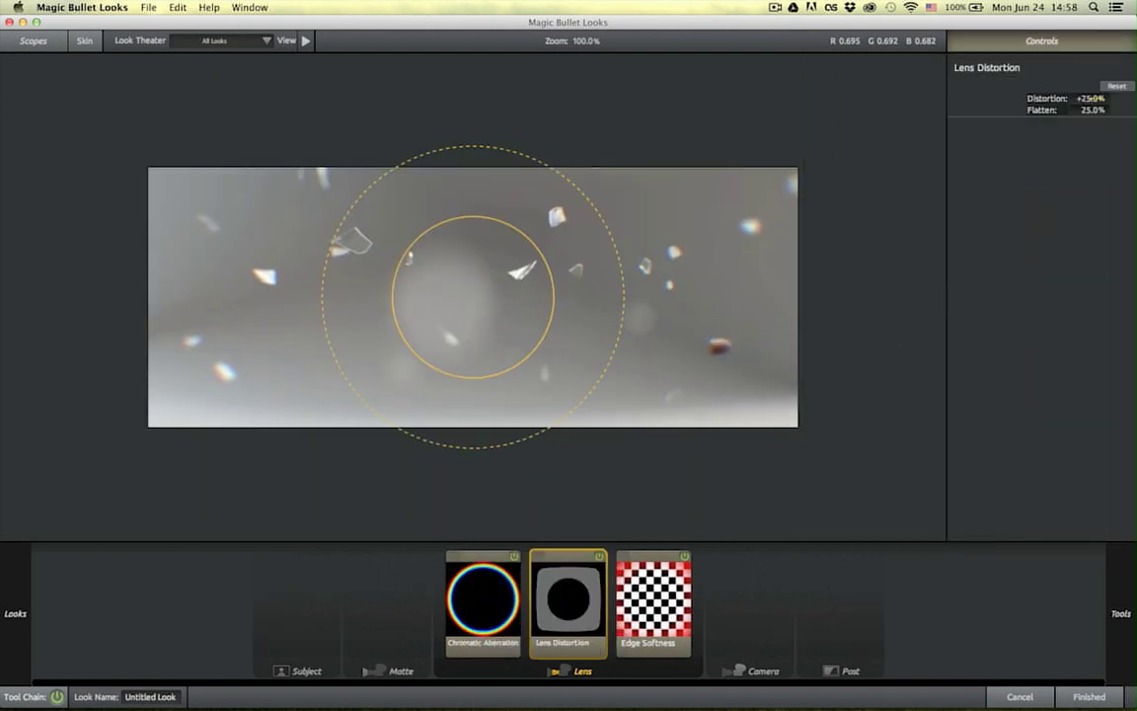
{"action": "left_click_drag", "start_coordinate": [1091, 99], "coordinate": [1056, 99]}
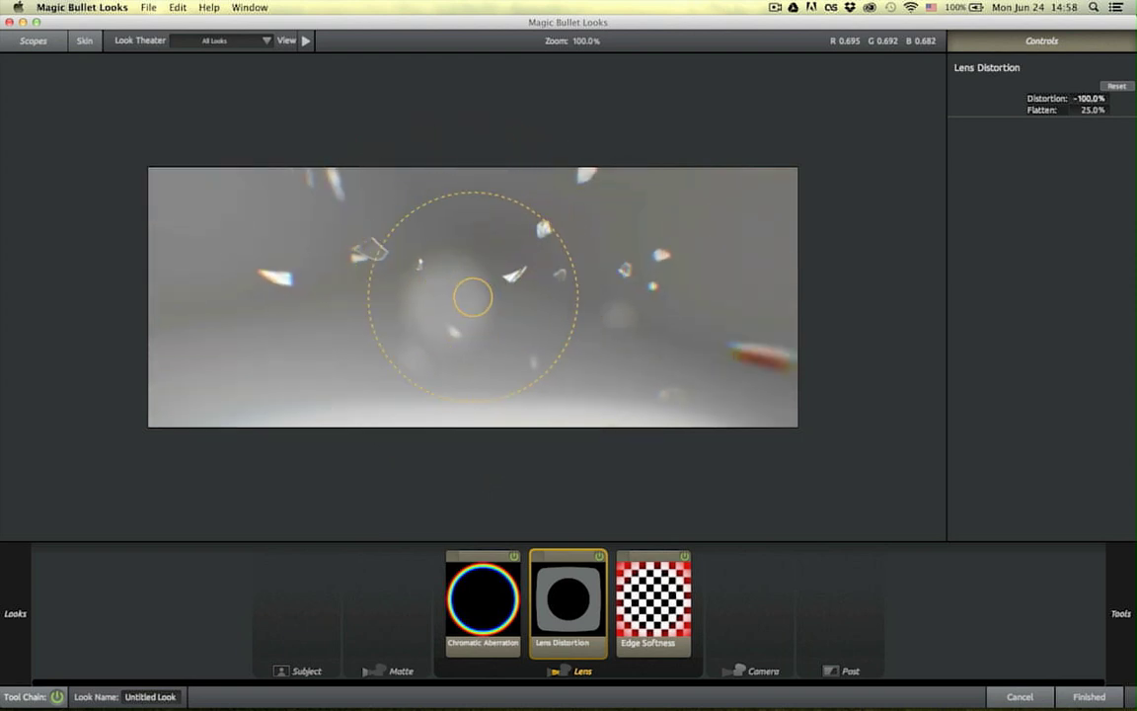
{"action": "mouse_move", "coordinate": [1089, 99]}
{"action": "left_mouse_down"}
{"action": "mouse_move", "coordinate": [1132, 99]}
{"action": "mouse_move", "coordinate": [1089, 109]}
{"action": "mouse_move", "coordinate": [1132, 109]}
{"action": "mouse_move", "coordinate": [1079, 109]}
{"action": "mouse_move", "coordinate": [1105, 109]}
{"action": "mouse_move", "coordinate": [1093, 109]}
{"action": "left_mouse_up"}
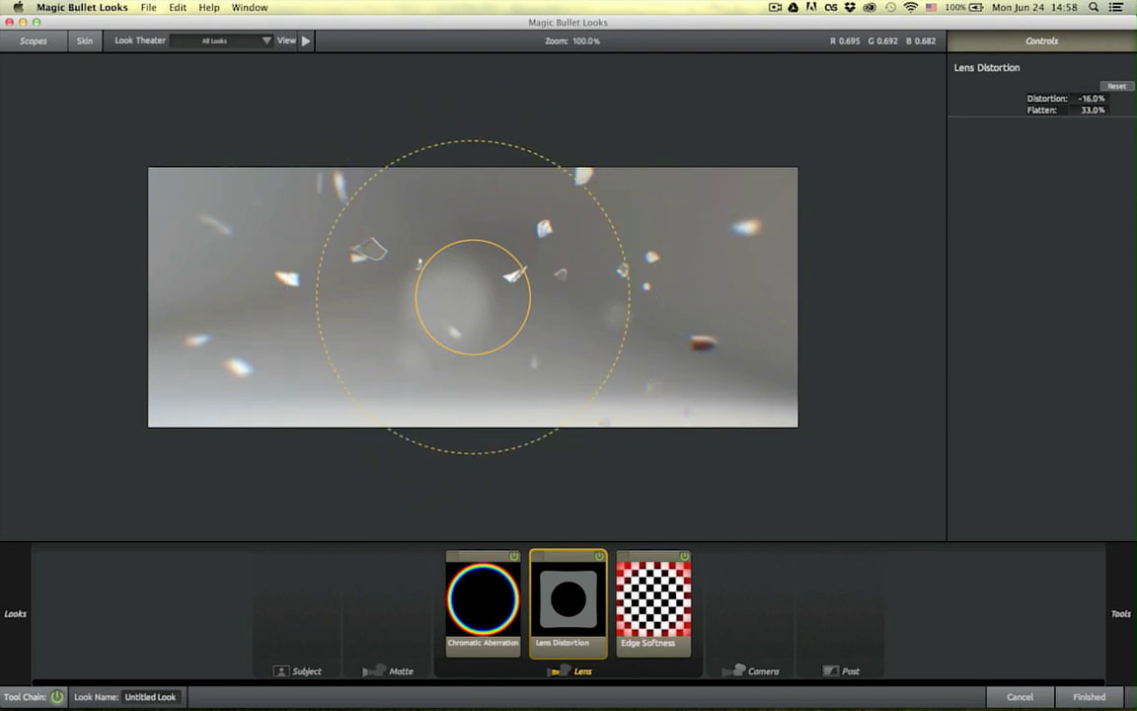
{"action": "left_click_drag", "start_coordinate": [1131, 109], "coordinate": [1054, 109]}
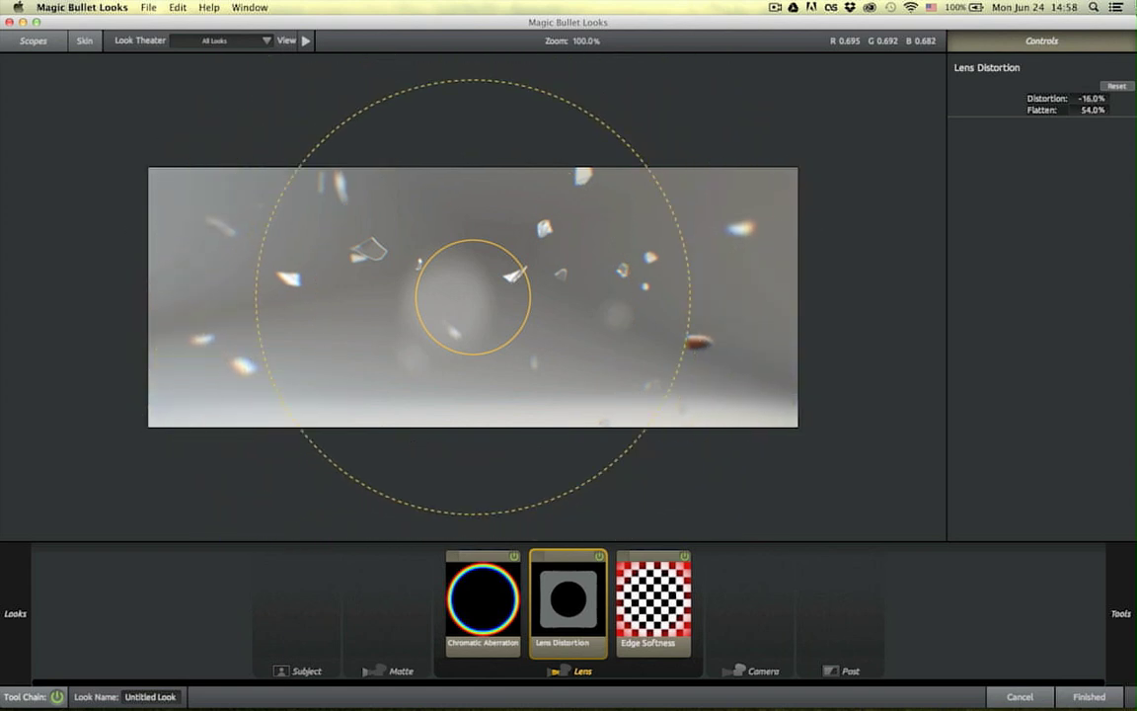
{"action": "left_click", "coordinate": [1121, 697]}
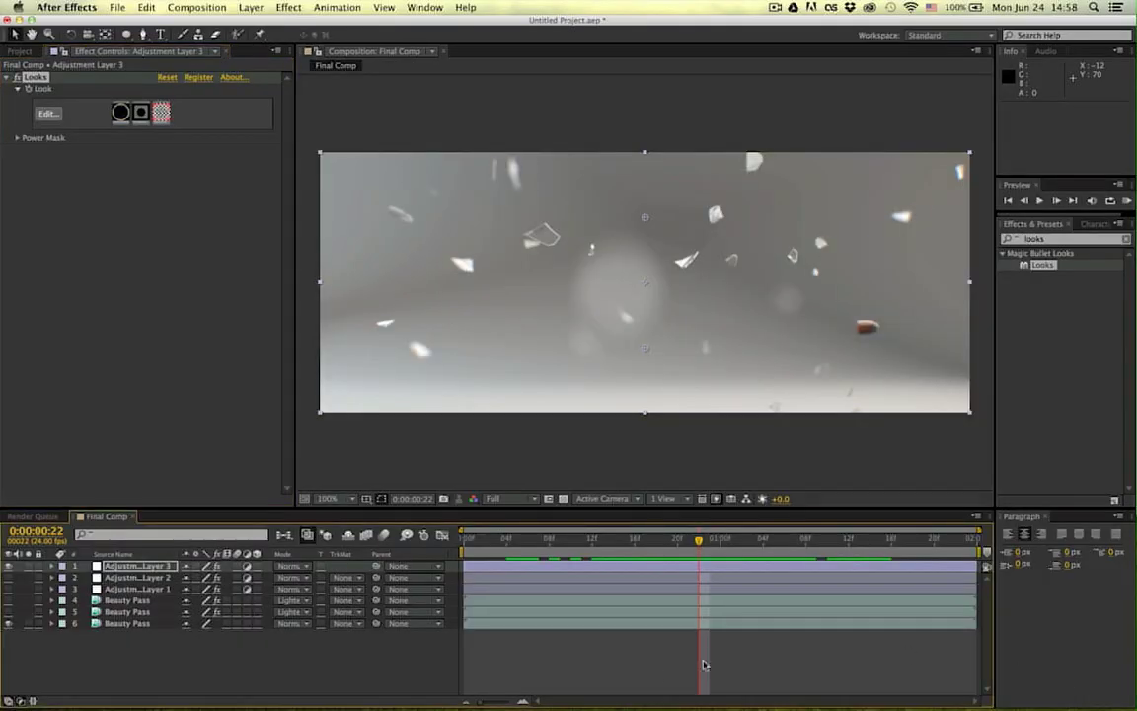
Step: Scrub through the Final Comp and play a preview to examine the look with the added lens distortion
{"action": "left_click", "coordinate": [635, 540]}
{"action": "left_click_drag", "start_coordinate": [619, 540], "coordinate": [782, 530]}
{"action": "key", "text": "space"}
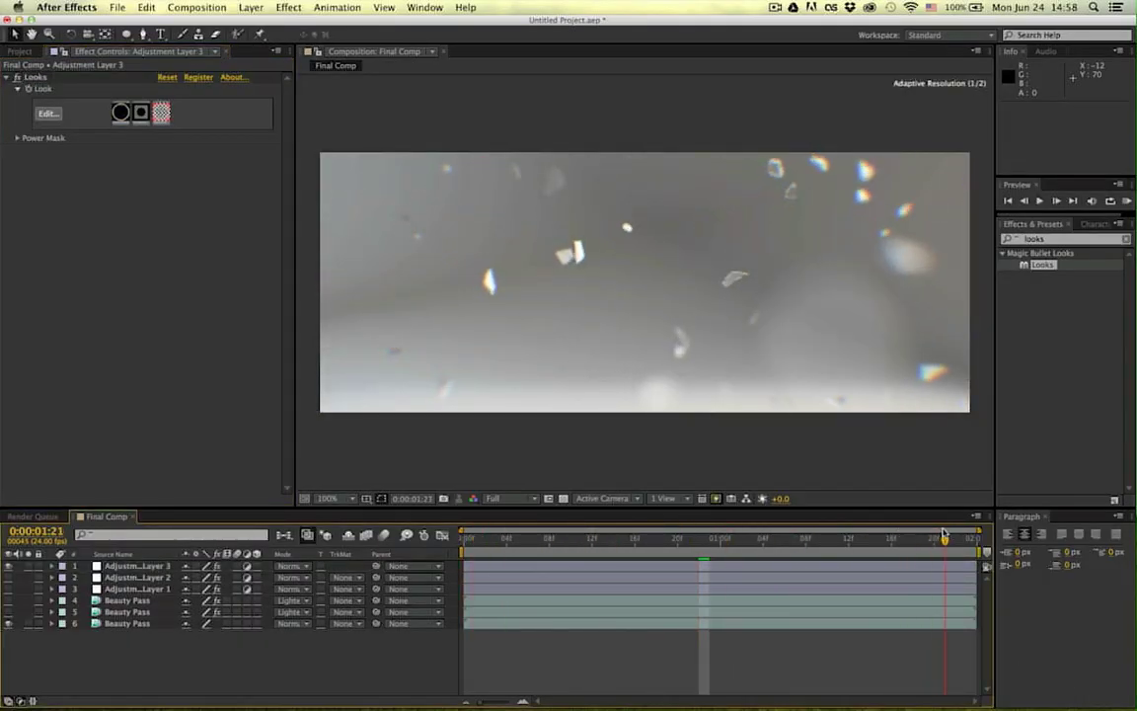
{"action": "key", "text": "space"}
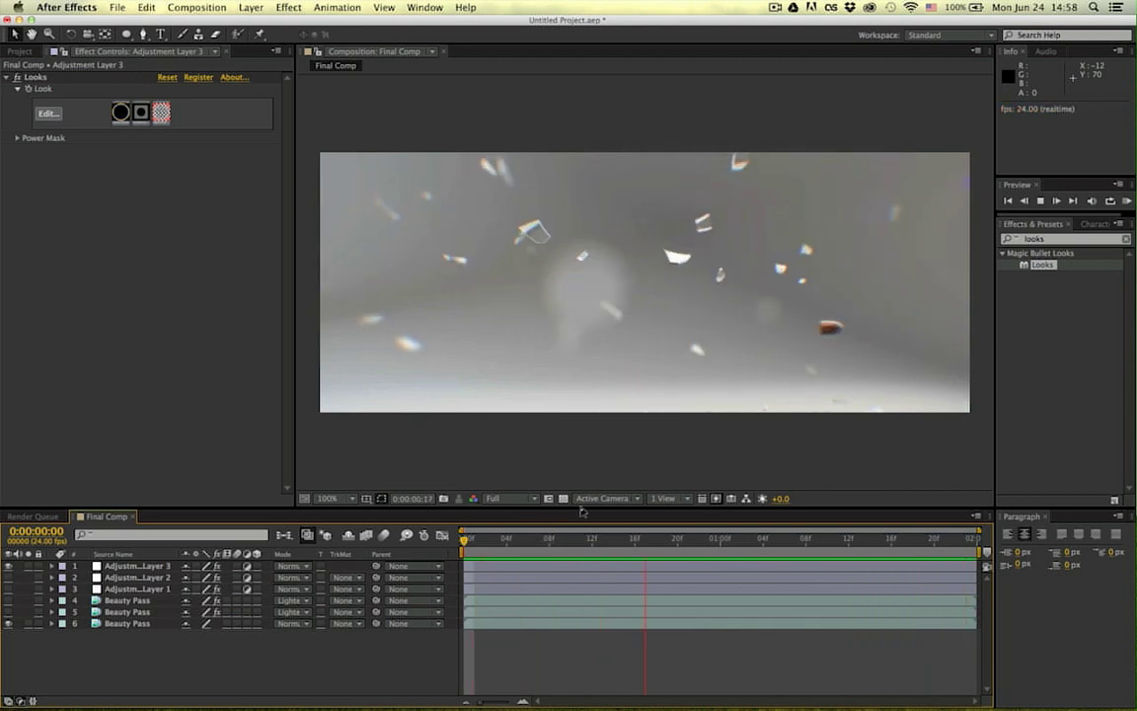
{"action": "key", "text": "space"}
{"action": "key", "text": "space"}
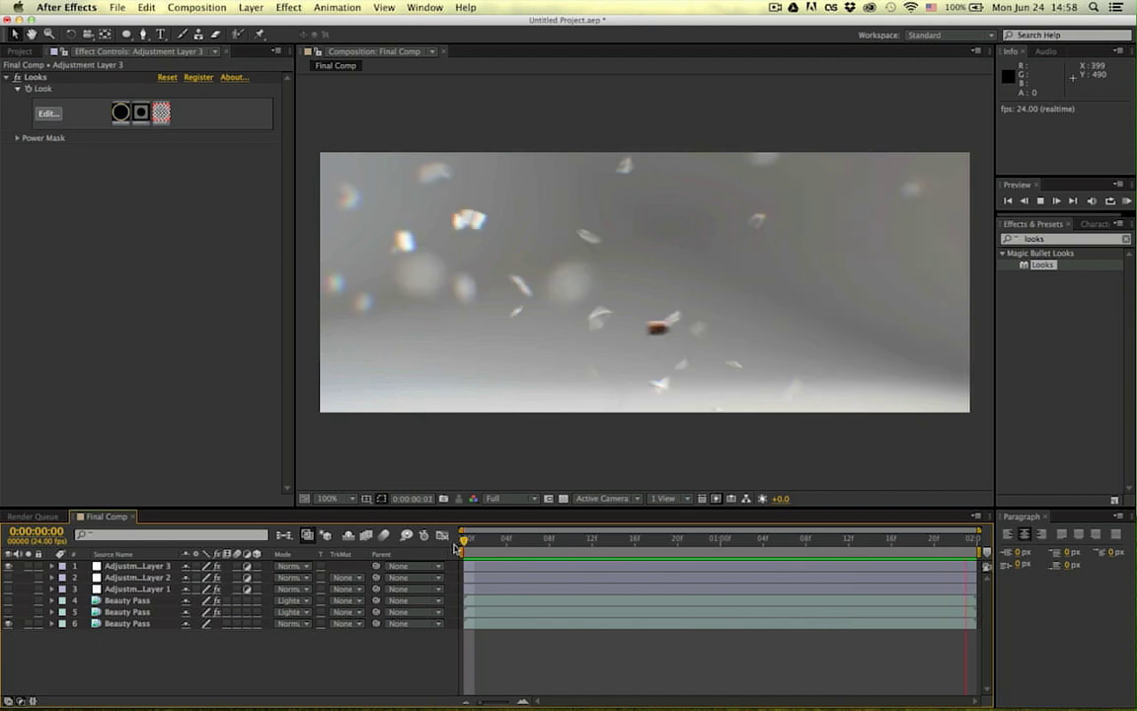
{"action": "key", "text": "space"}
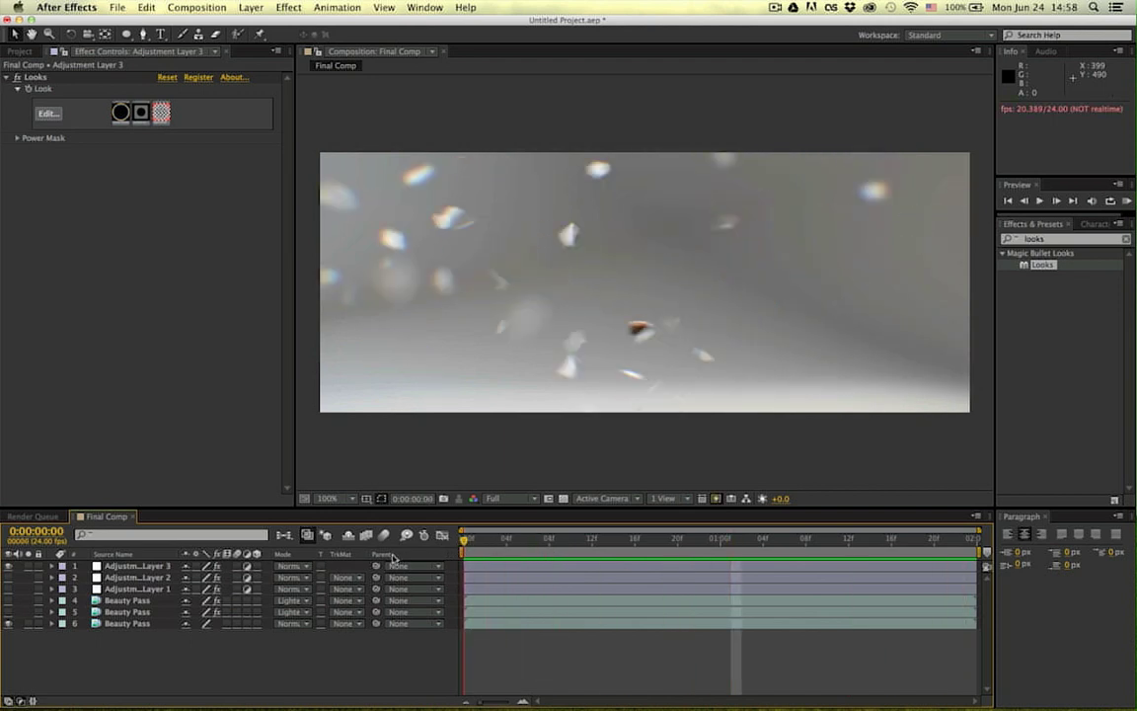
Step: Reopen the look and set Chromatic Aberration to Red/Cyan +2.930, Green/Magenta +6.150 and Blue/Yellow +9.090
{"action": "left_click", "coordinate": [48, 114]}
{"action": "left_click", "coordinate": [482, 605]}
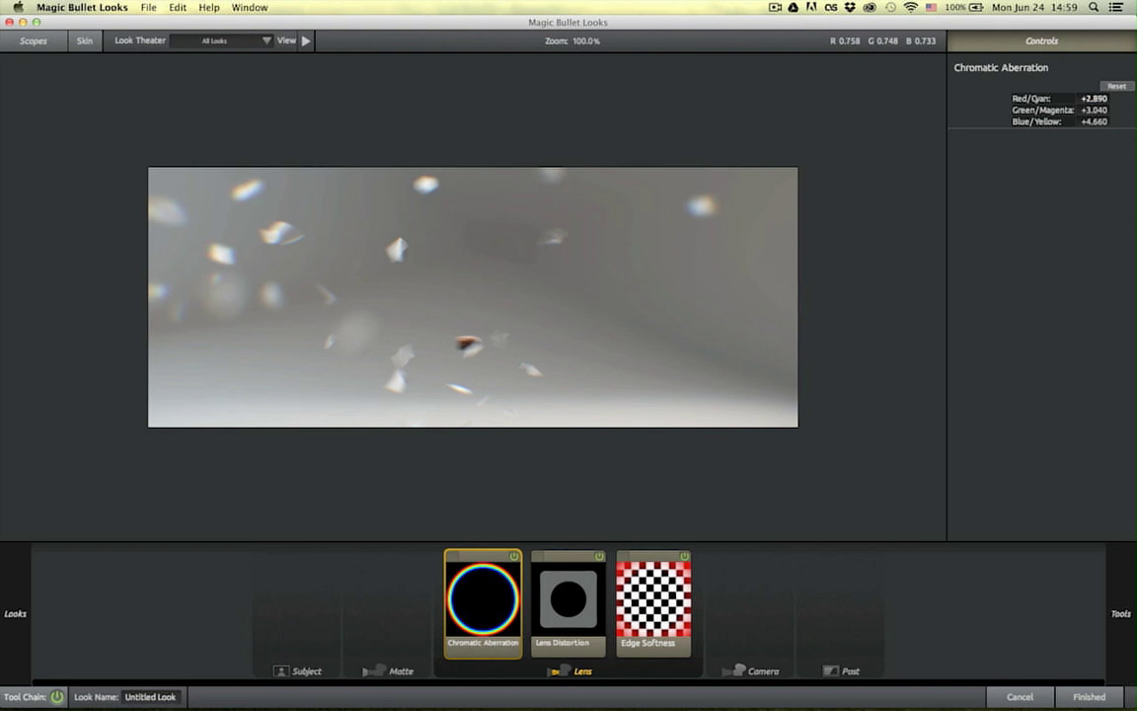
{"action": "left_click_drag", "start_coordinate": [1093, 99], "coordinate": [1131, 110]}
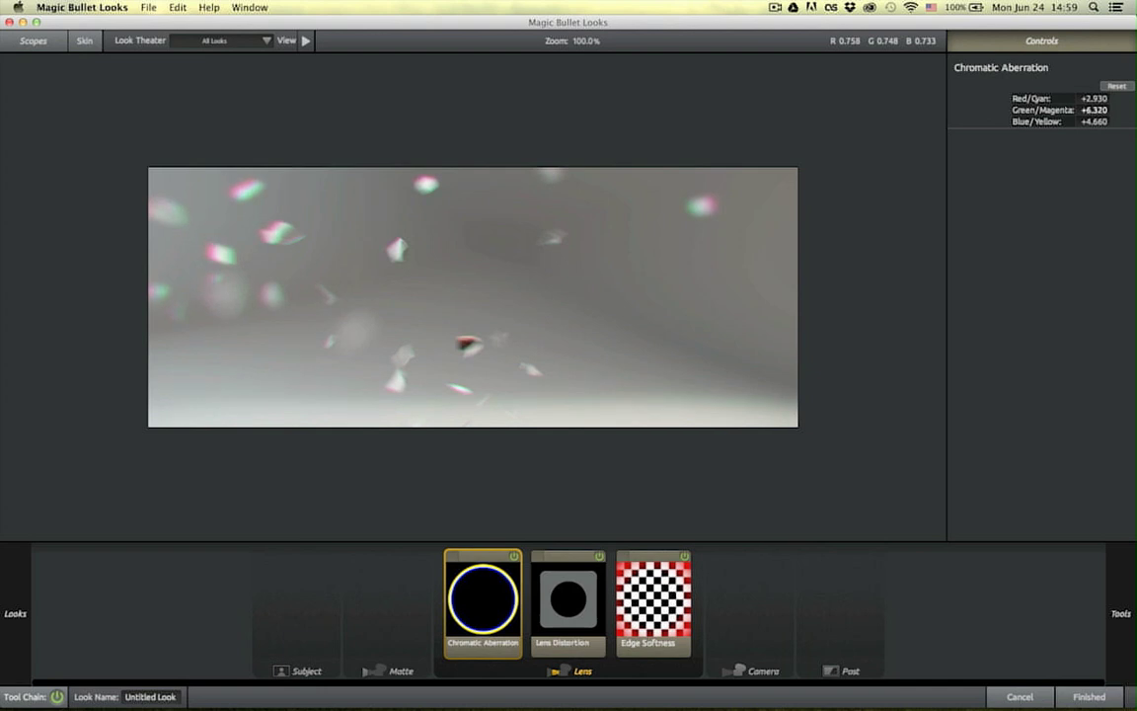
{"action": "left_click_drag", "start_coordinate": [1097, 110], "coordinate": [1094, 110]}
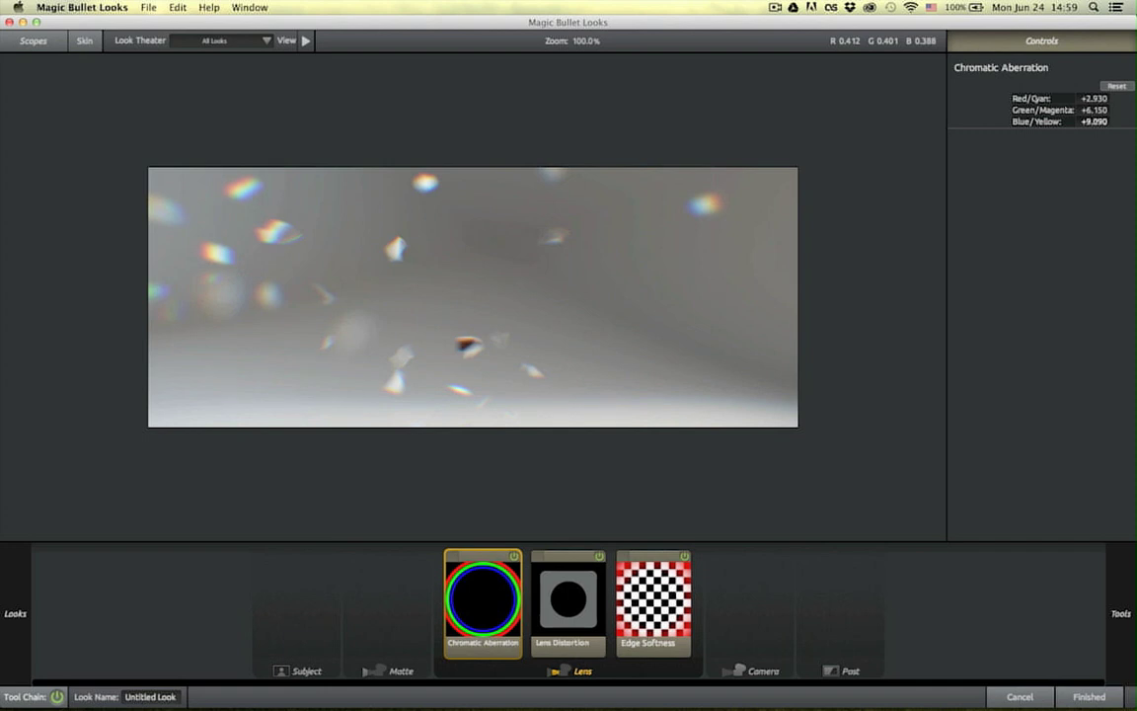
Step: Set the Lens Distortion tool's Distortion to -100.0% and Flatten to 50.0%
{"action": "left_click", "coordinate": [581, 617]}
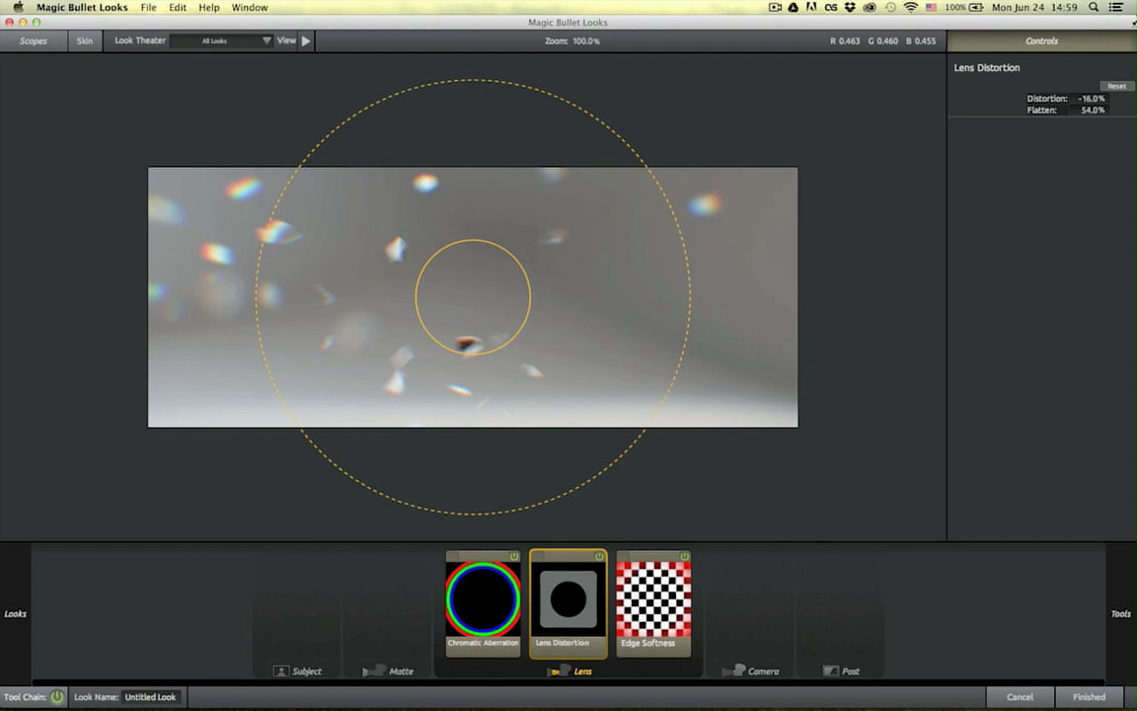
{"action": "left_click_drag", "start_coordinate": [1092, 99], "coordinate": [1017, 99]}
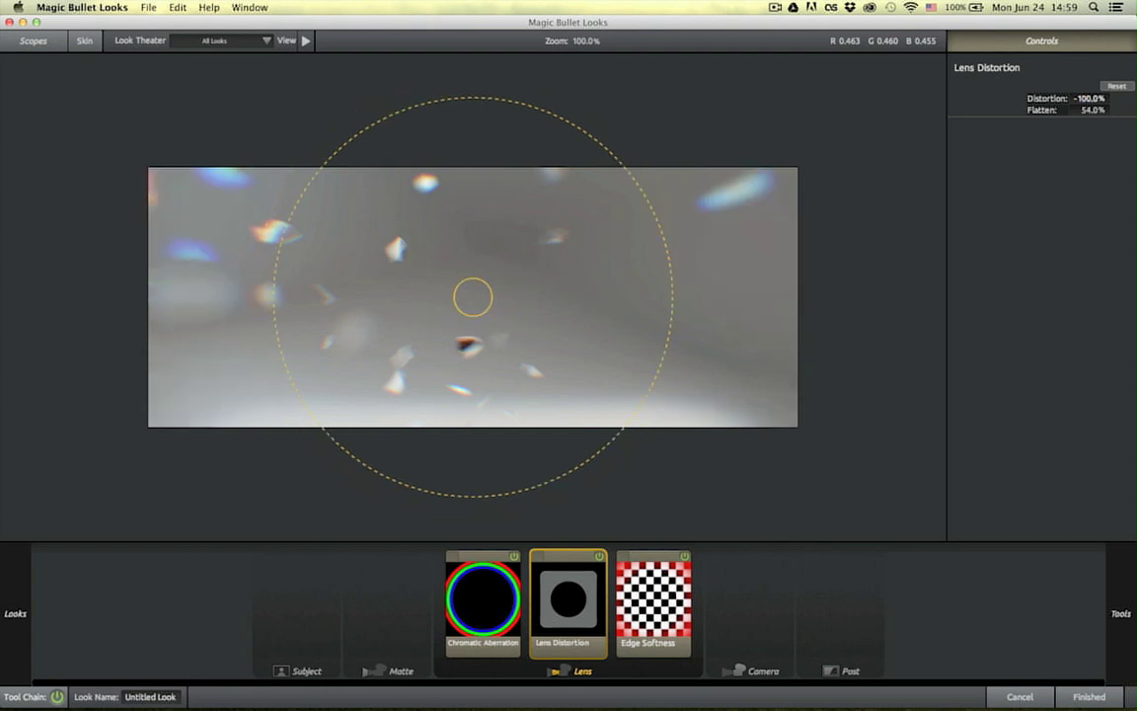
{"action": "left_click_drag", "start_coordinate": [1090, 99], "coordinate": [1125, 109]}
{"action": "left_click_drag", "start_coordinate": [823, 296], "coordinate": [659, 296]}
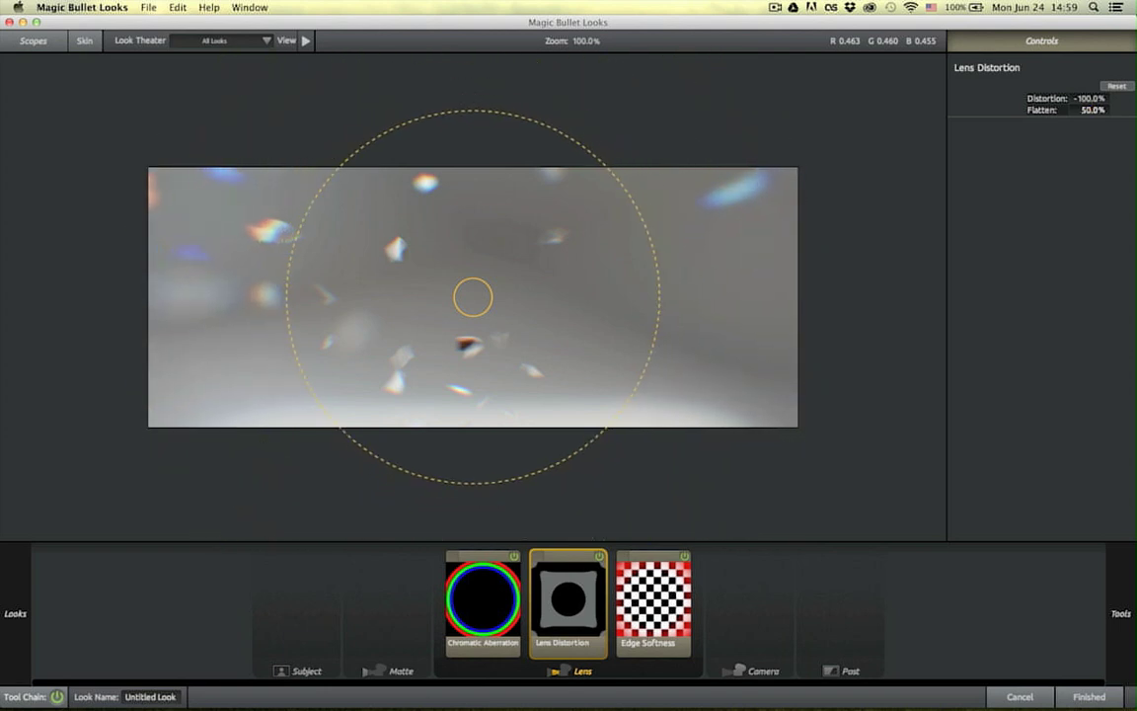
Step: Raise the Edge Softness Blur Size further and apply the look to the adjustment layer
{"action": "left_click", "coordinate": [640, 620]}
{"action": "left_click_drag", "start_coordinate": [1097, 98], "coordinate": [1127, 98]}
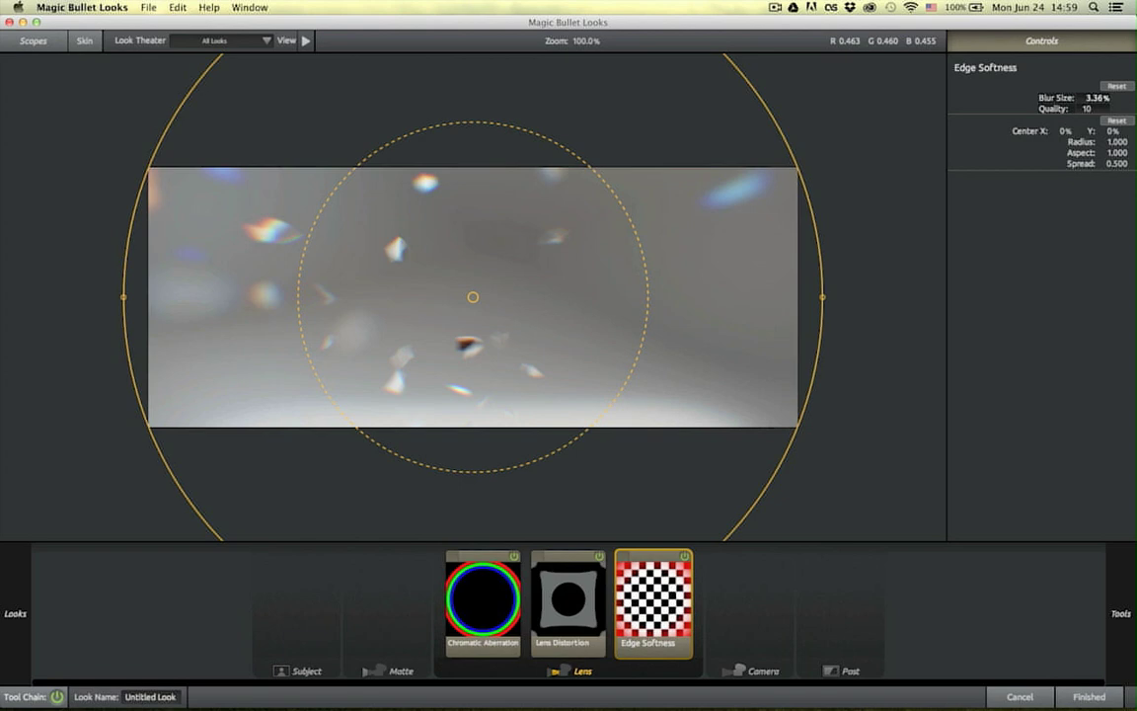
{"action": "left_click", "coordinate": [1103, 697]}
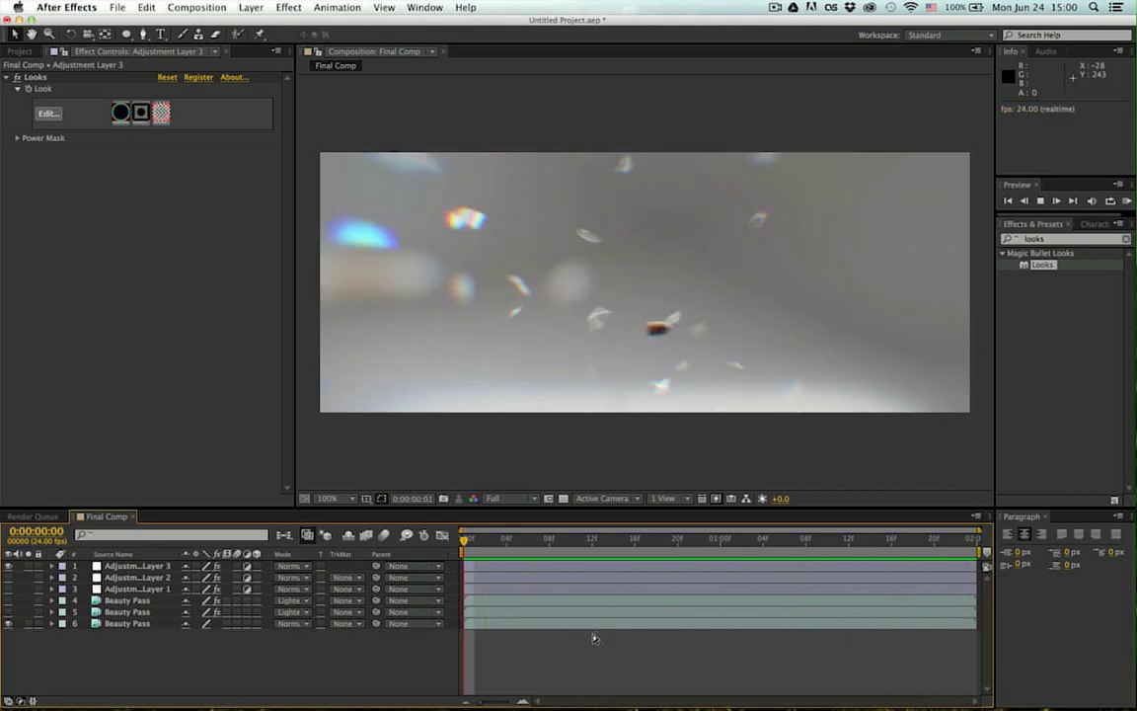
Step: Stop the preview and scrub the composition to 0:00:01:14 to examine the stronger distortion and colour fringing
{"action": "key", "text": "space"}
{"action": "left_click_drag", "start_coordinate": [600, 542], "coordinate": [870, 541]}
{"action": "key", "text": "KP_0"}
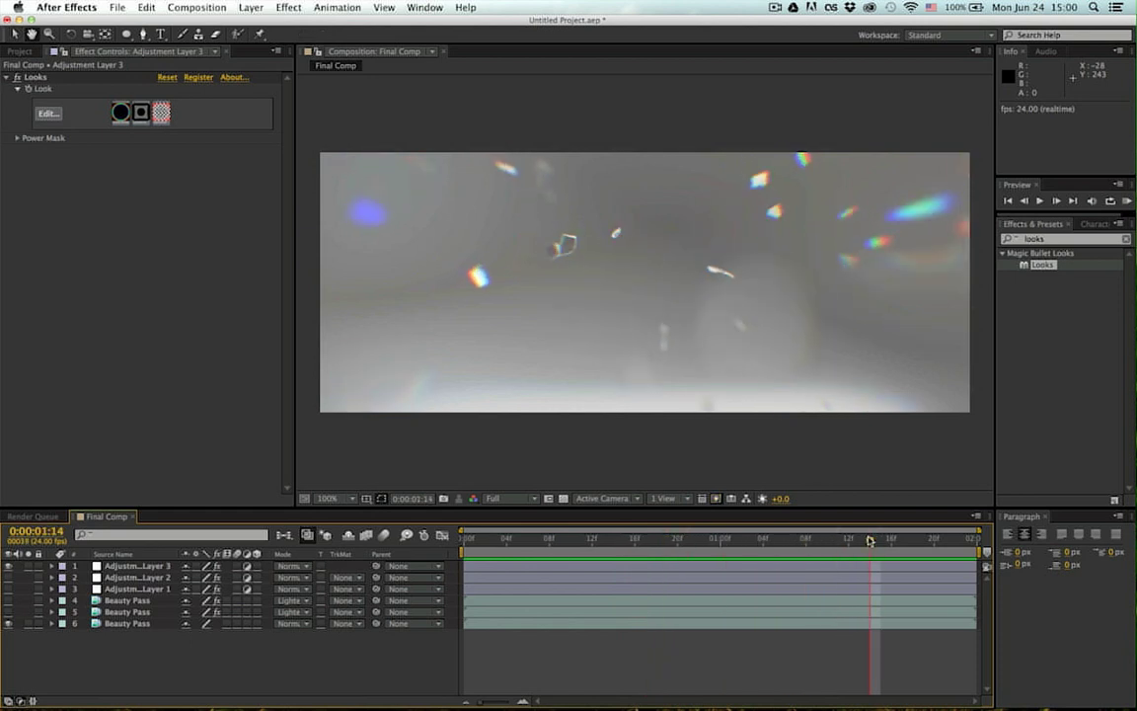
Step: At frame 9, set the Edge Softness Blur Size to 0.10% and preview the composition with the updated look applied
{"action": "left_click", "coordinate": [48, 114]}
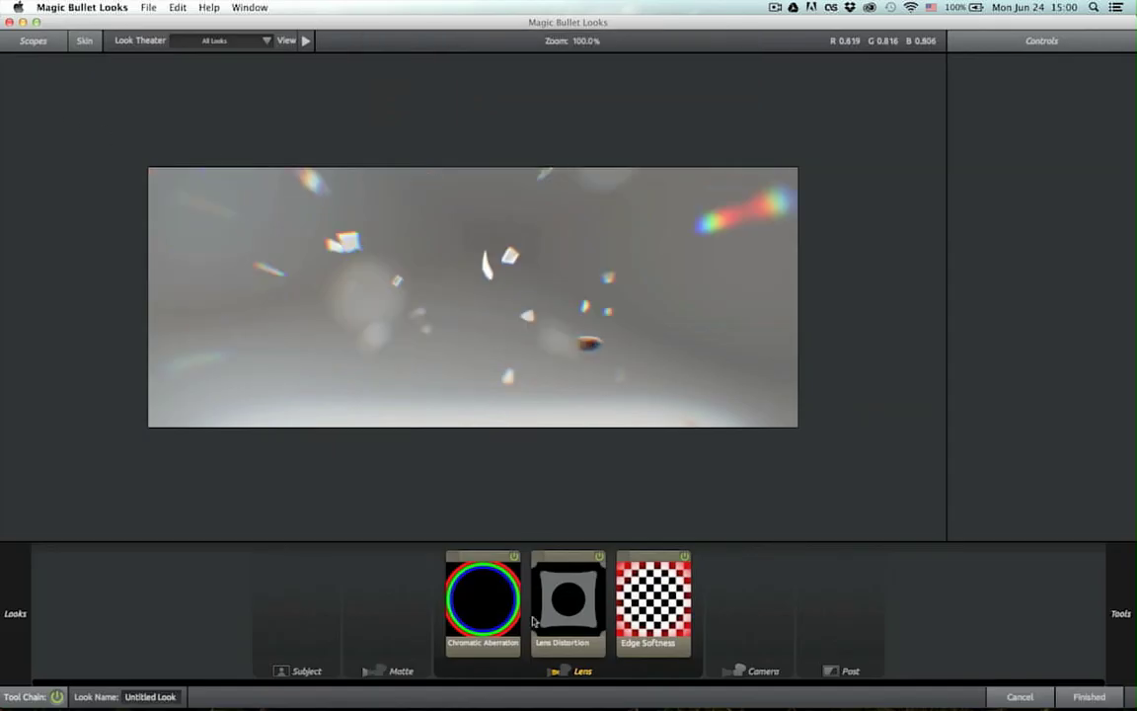
{"action": "left_click", "coordinate": [656, 609]}
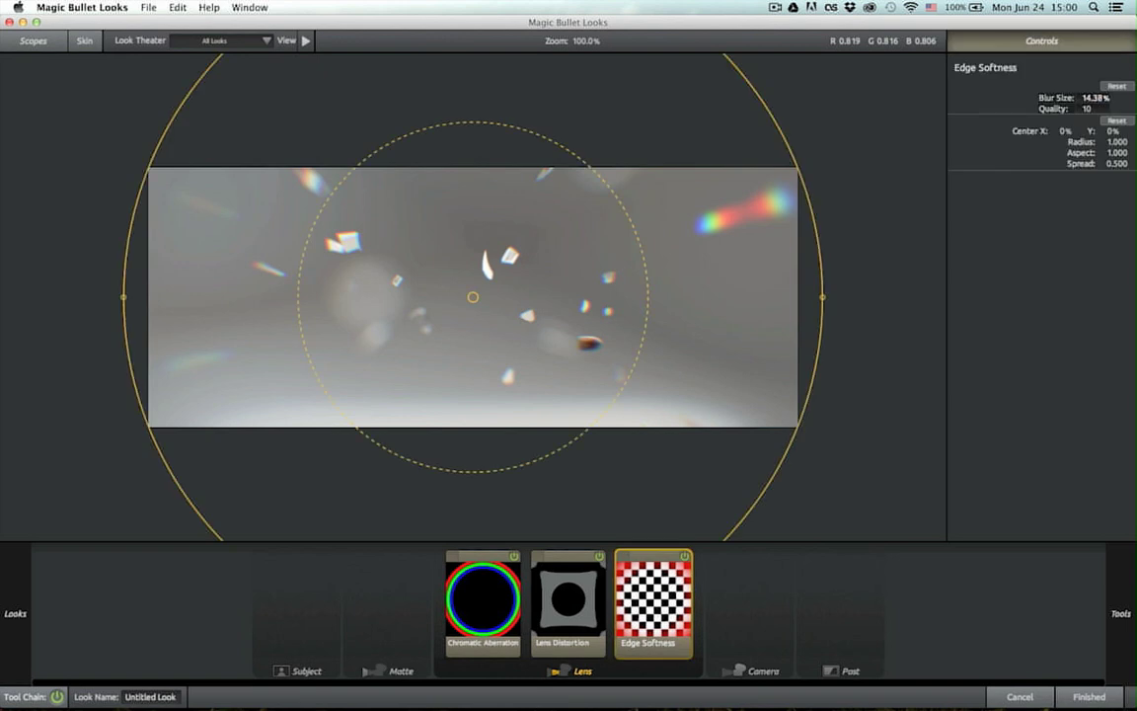
{"action": "left_click_drag", "start_coordinate": [1096, 98], "coordinate": [1045, 97]}
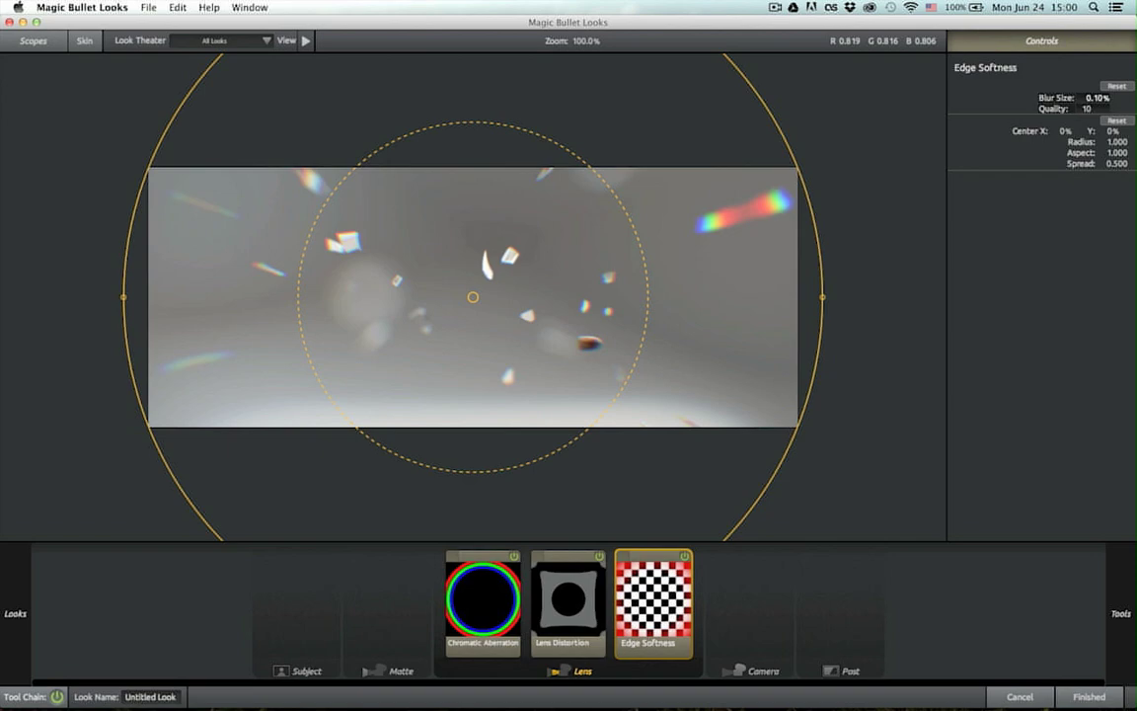
{"action": "left_click", "coordinate": [1101, 694]}
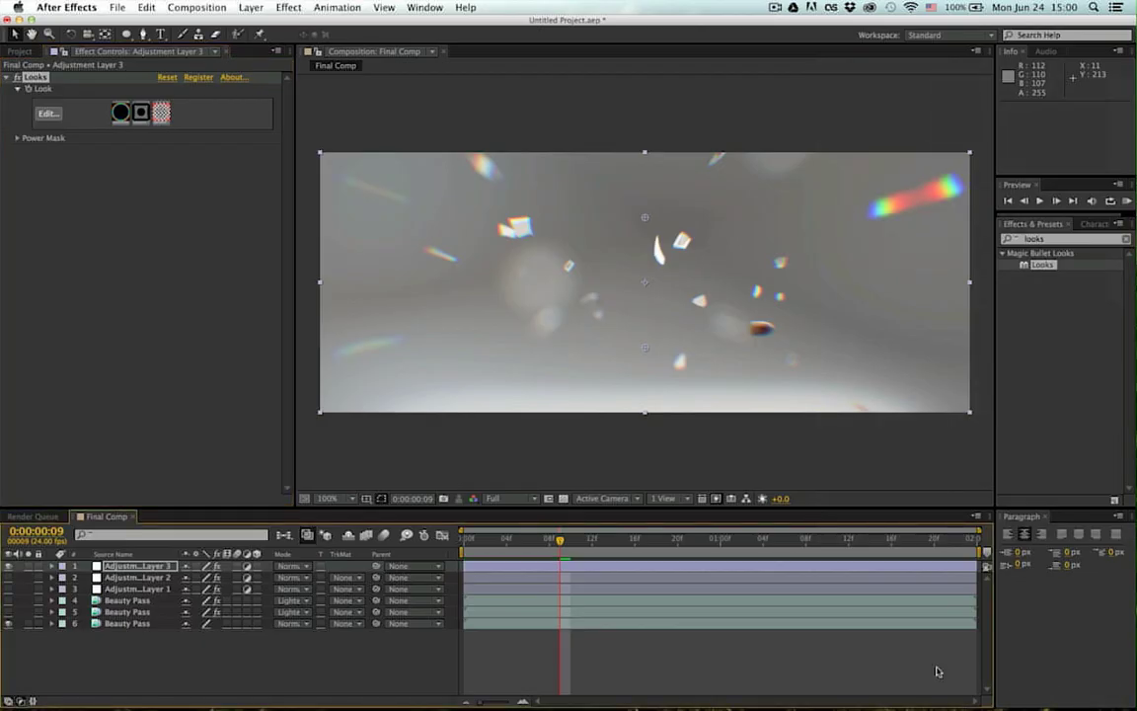
{"action": "key", "text": "space"}
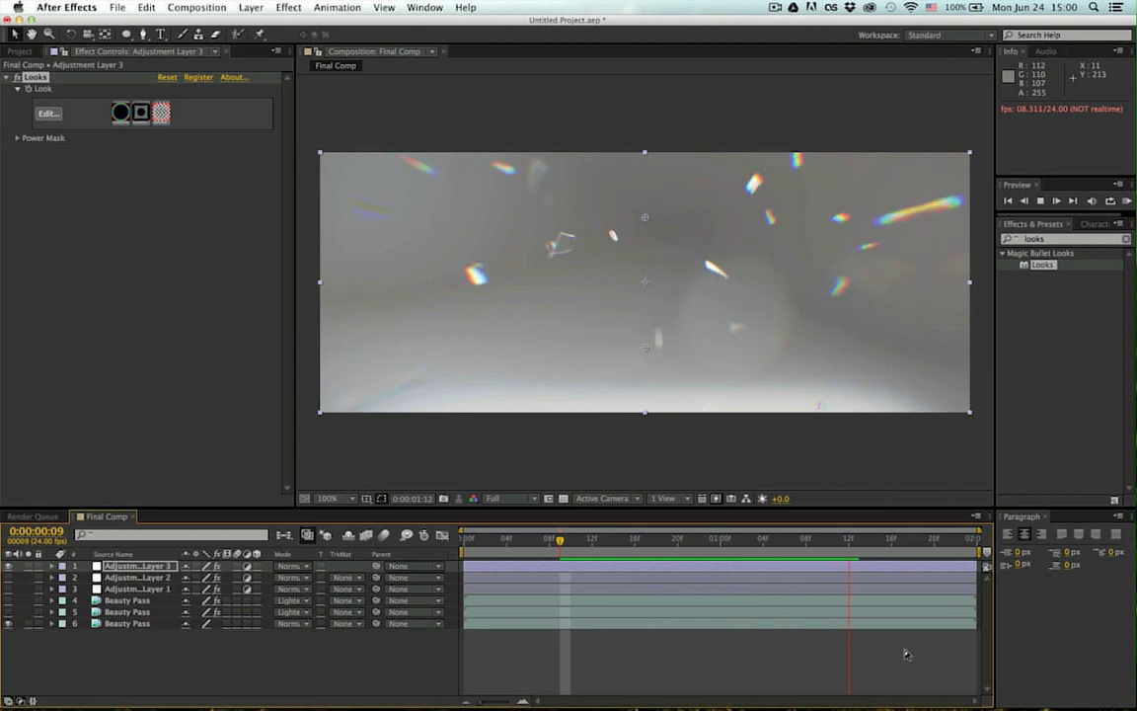
{"action": "key", "text": "space"}
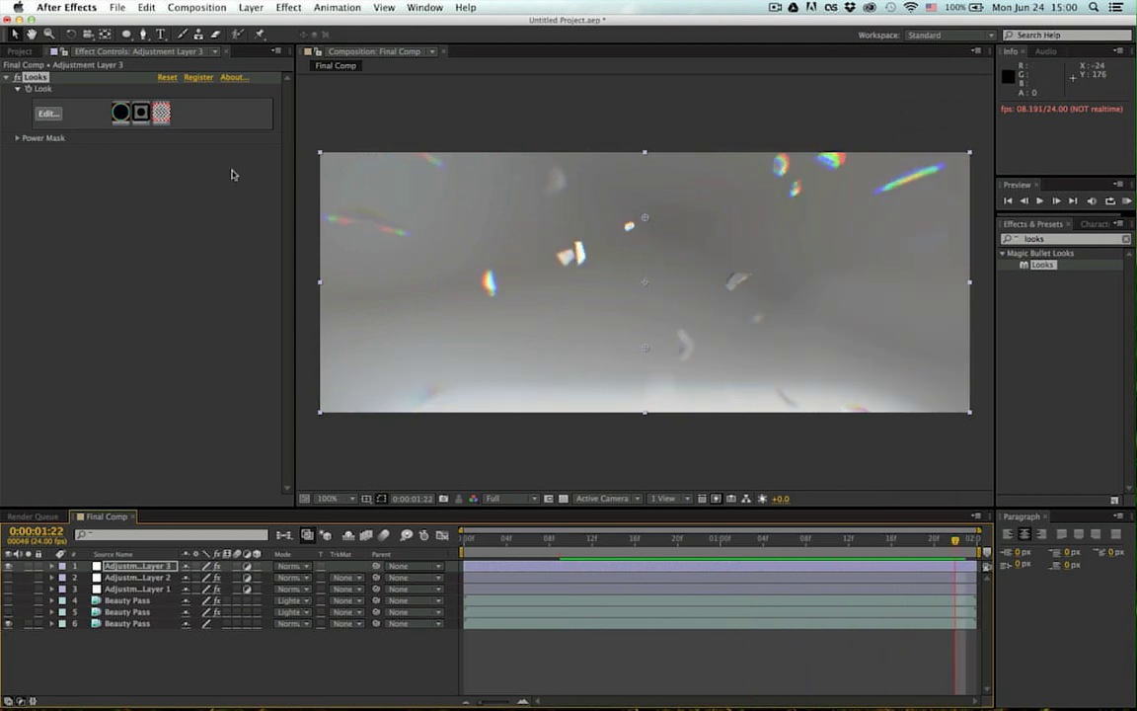
Step: At 0:00:01:22, move Edge Softness ahead of Lens Distortion in the look, with Spread 0.761, and reduce its Blur Size
{"action": "left_click", "coordinate": [56, 113]}
{"action": "left_click", "coordinate": [666, 587]}
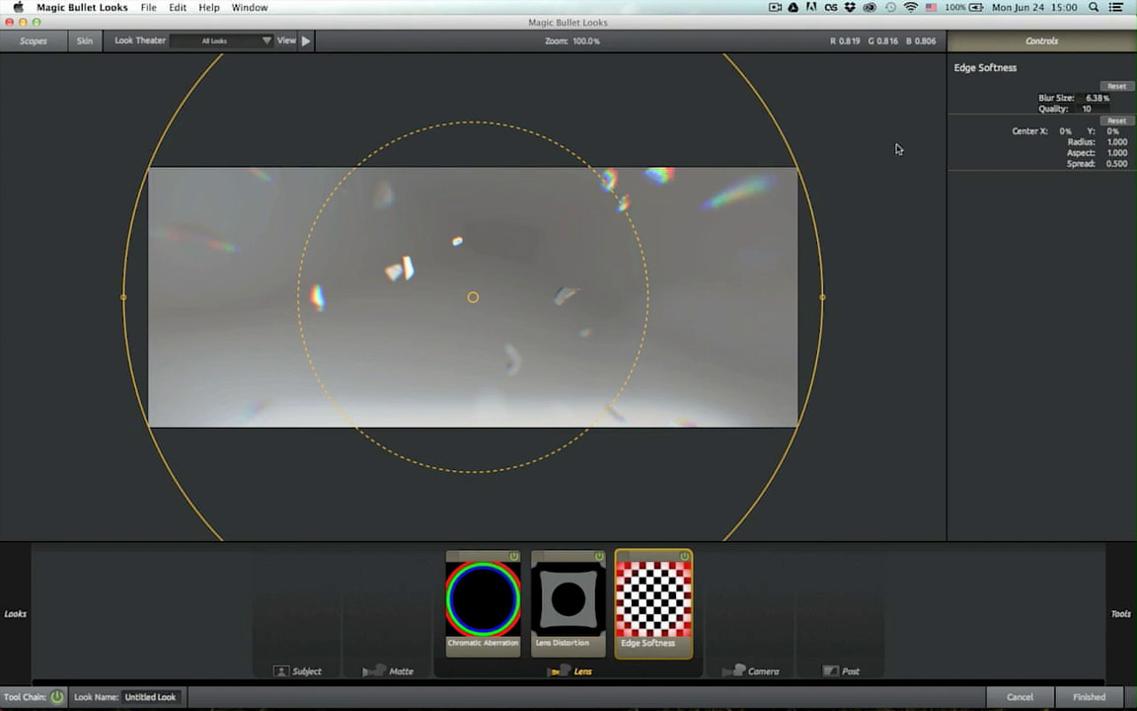
{"action": "left_click_drag", "start_coordinate": [650, 605], "coordinate": [585, 602]}
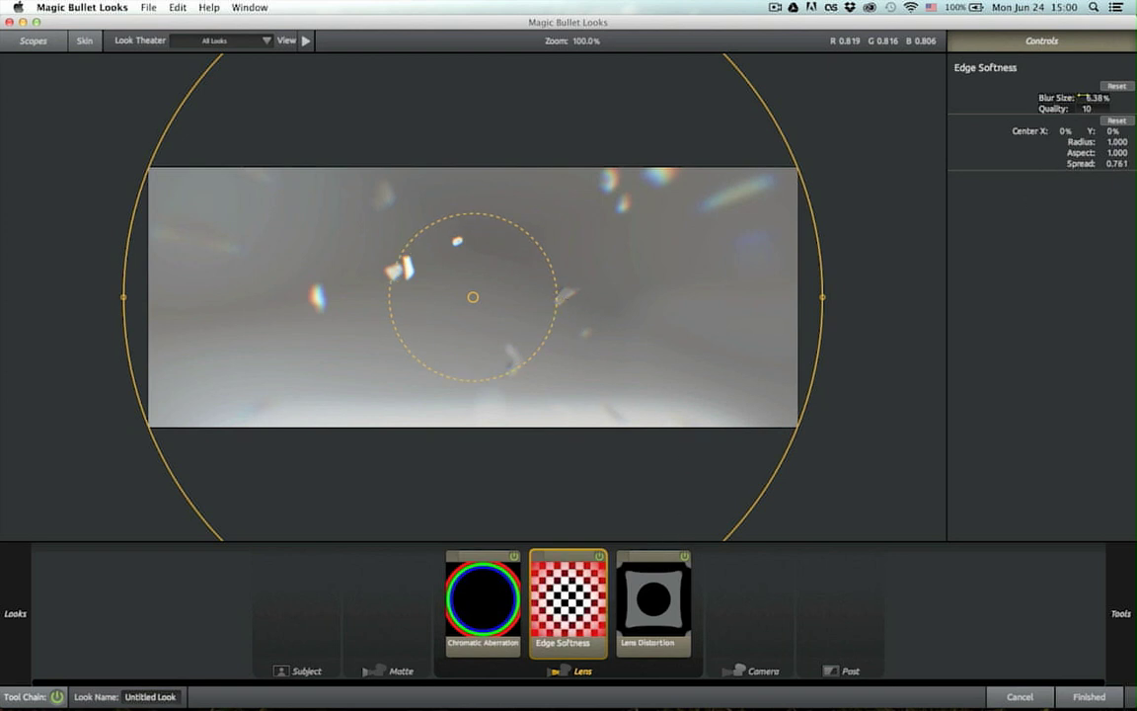
{"action": "left_click_drag", "start_coordinate": [1095, 97], "coordinate": [1046, 98]}
Step: Set the Lens Distortion tool's Flatten to 0.0% and preview the composition with the look applied
{"action": "left_click", "coordinate": [651, 602]}
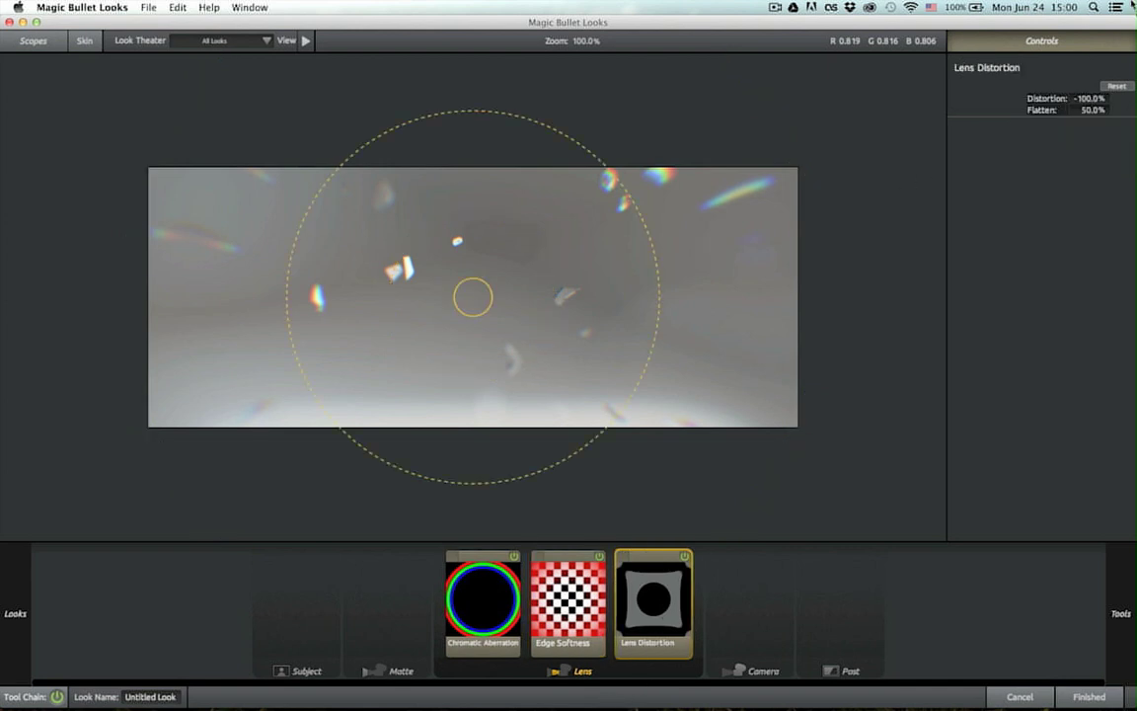
{"action": "left_click_drag", "start_coordinate": [1092, 109], "coordinate": [1051, 109]}
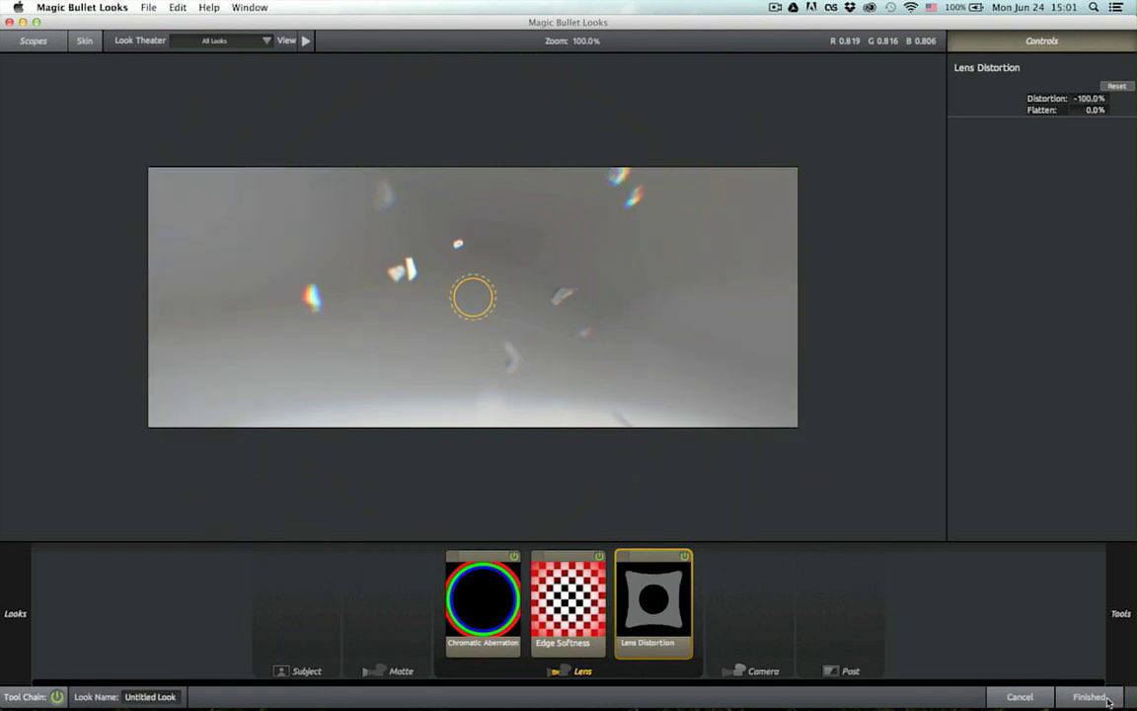
{"action": "left_click", "coordinate": [1089, 697]}
{"action": "key", "text": "space"}
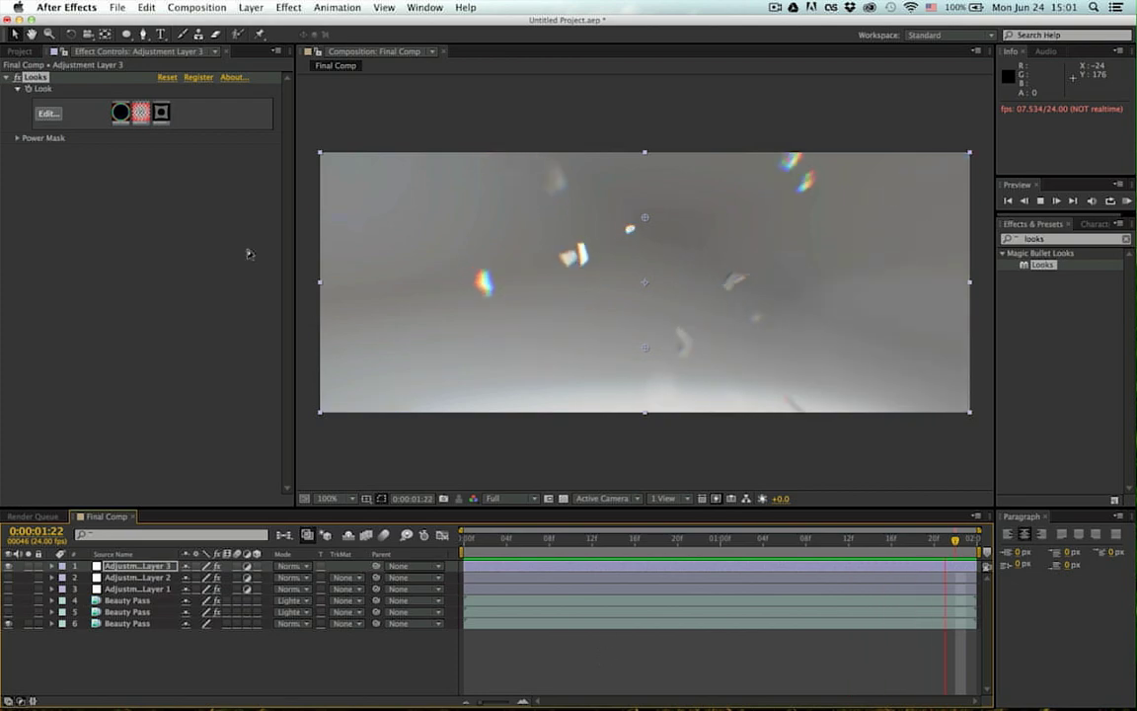
Step: Set the Lens Distortion tool's Flatten to 71.0% and preview the composition with the look applied
{"action": "left_click", "coordinate": [54, 109]}
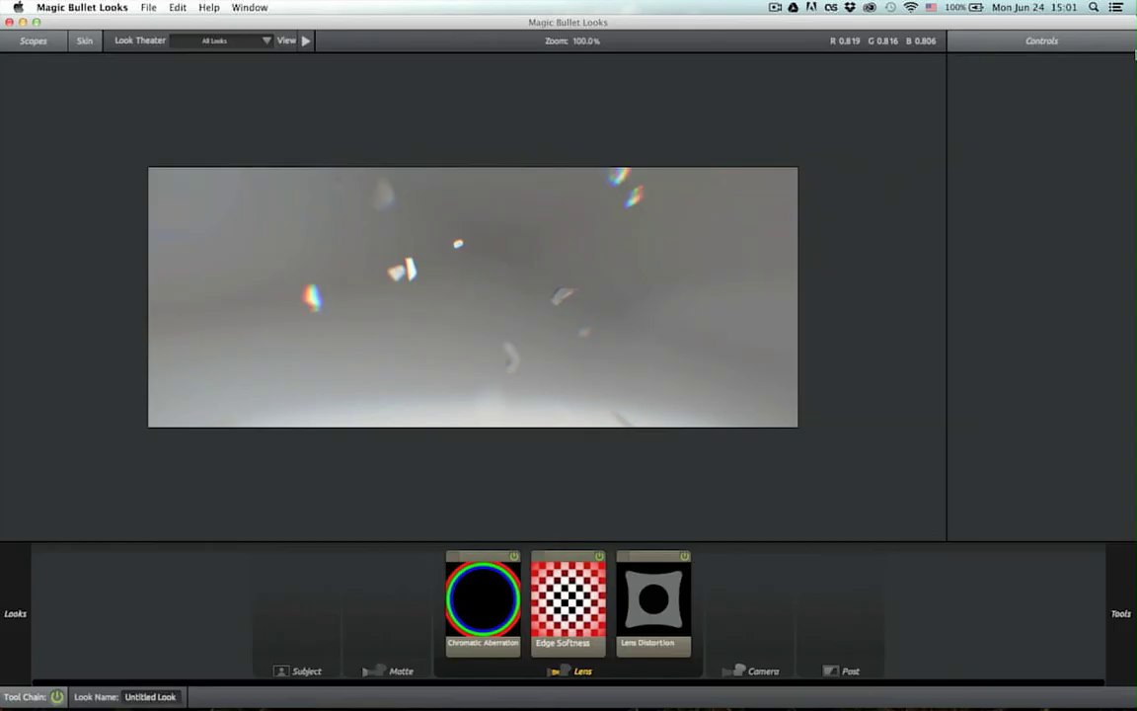
{"action": "left_click", "coordinate": [664, 600]}
{"action": "left_click_drag", "start_coordinate": [1094, 111], "coordinate": [1126, 109]}
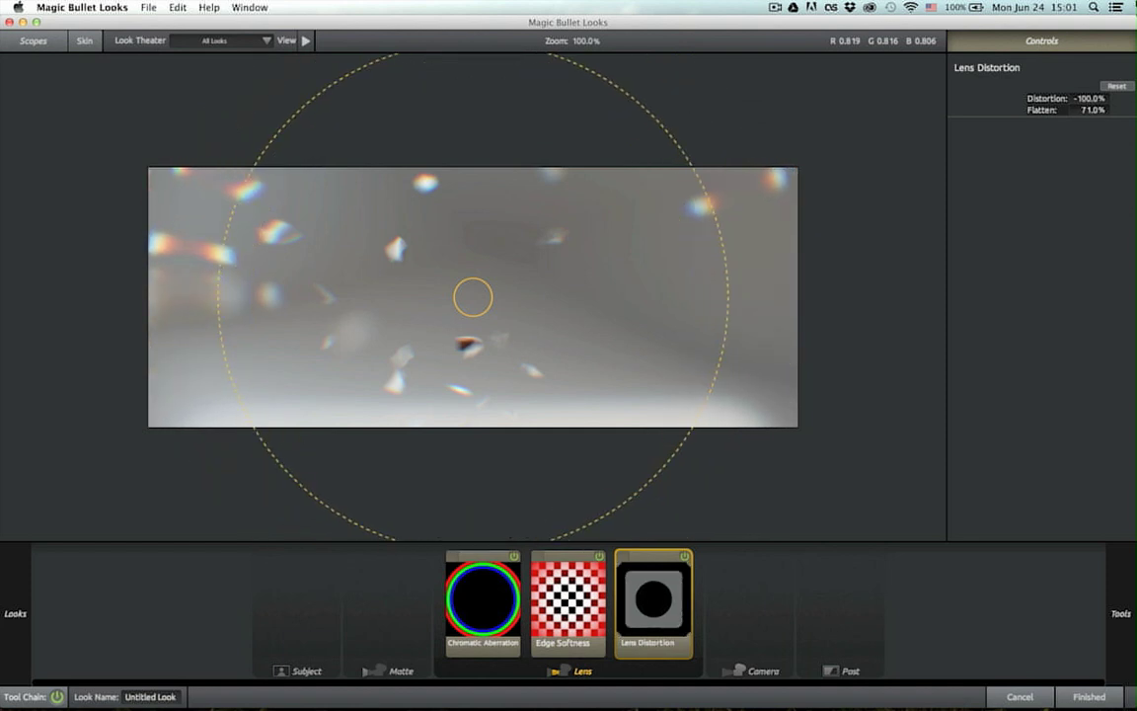
{"action": "left_click", "coordinate": [1103, 703]}
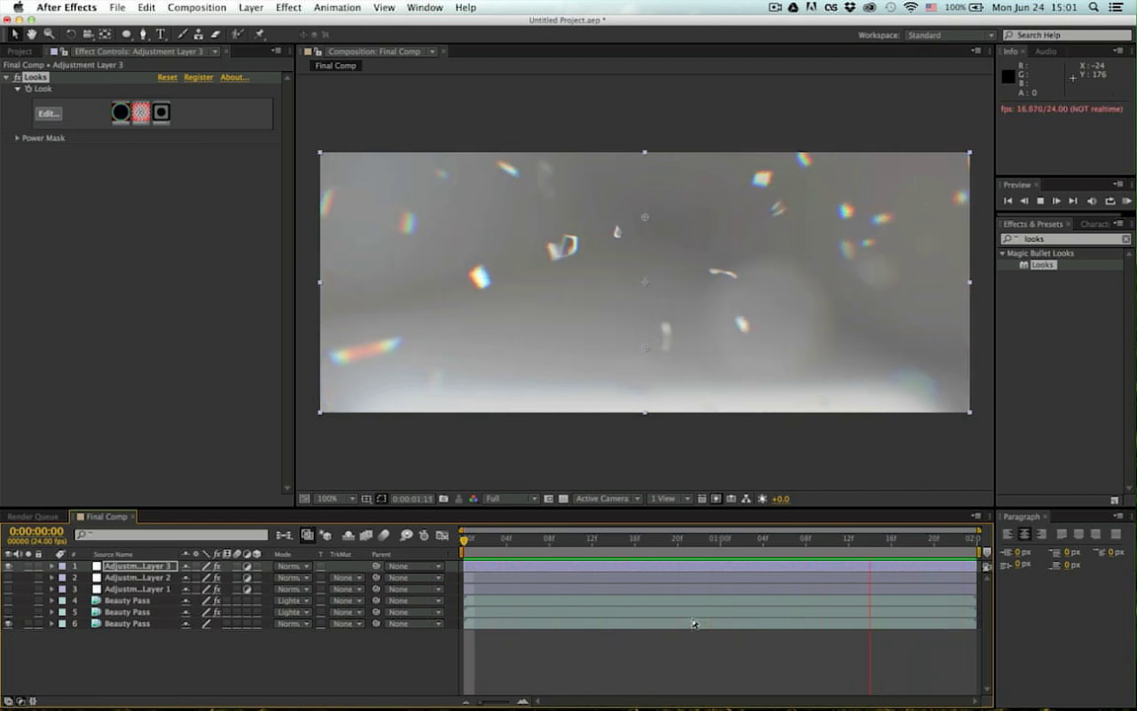
{"action": "key", "text": "space"}
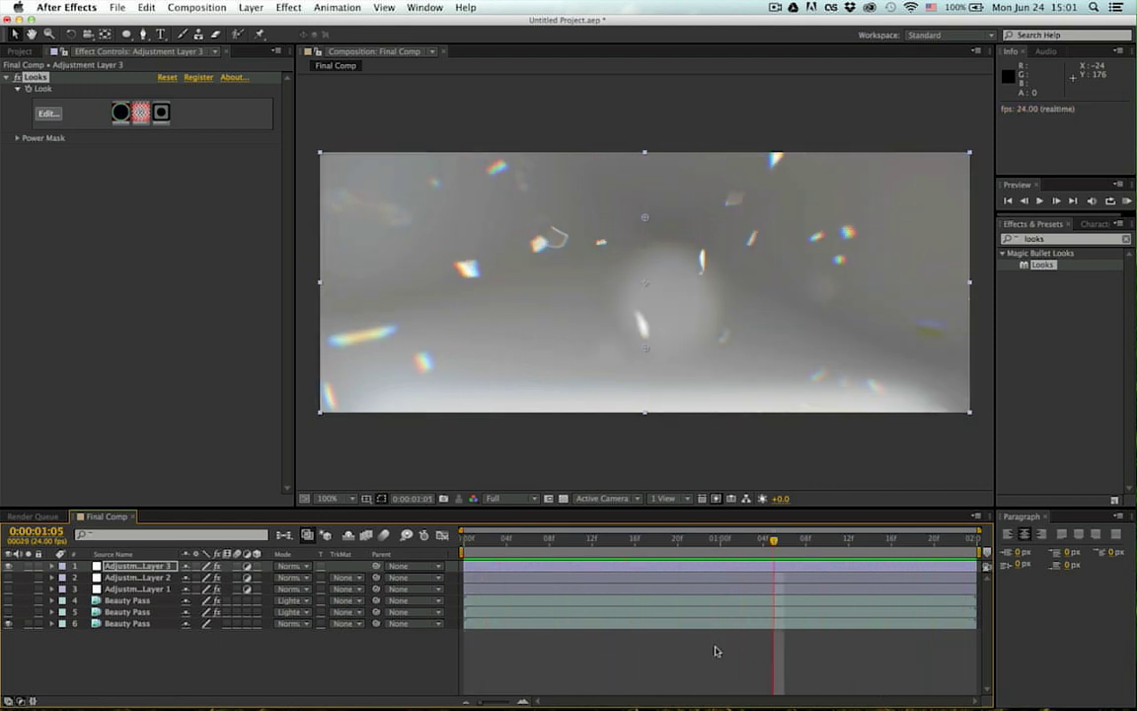
{"action": "key", "text": "space"}
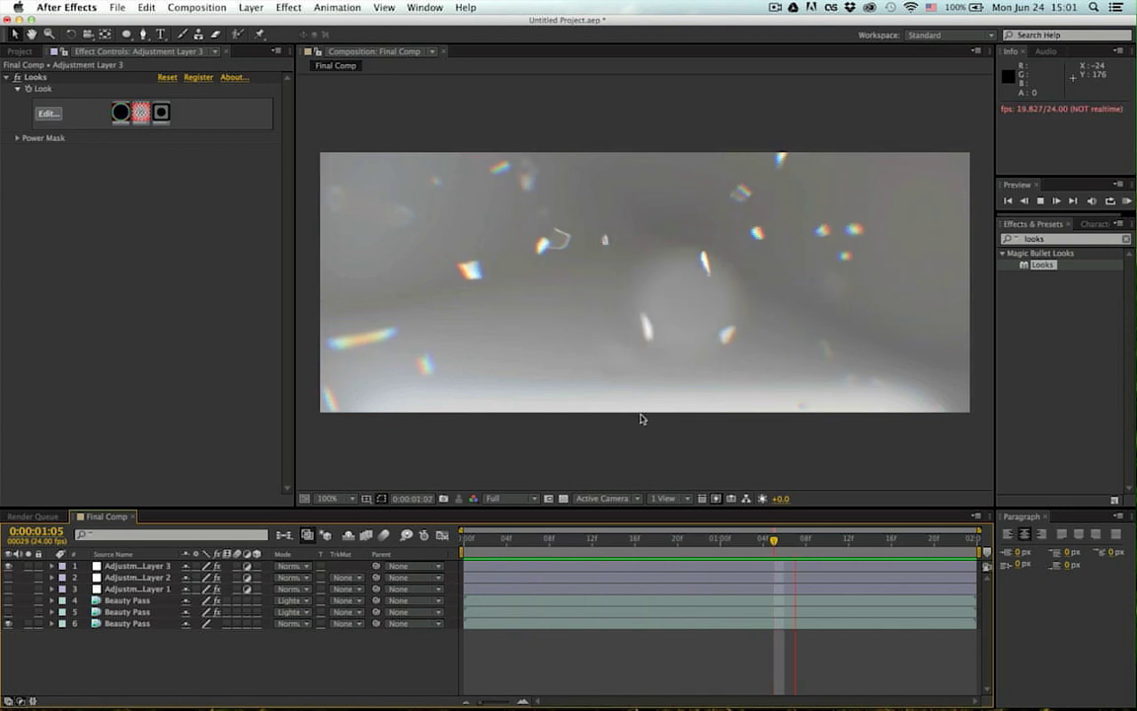
{"action": "key", "text": "space"}
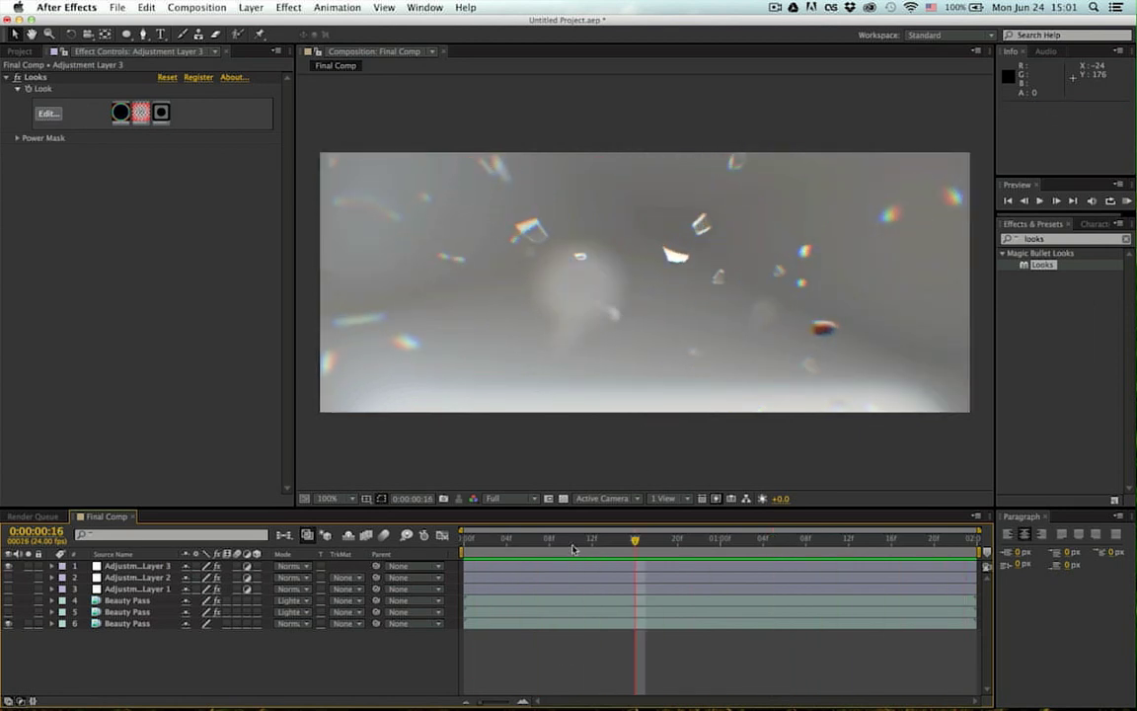
Step: At frame 12, add a new adjustment layer above all layers and apply the Curves effect to it
{"action": "left_click_drag", "start_coordinate": [572, 544], "coordinate": [599, 544]}
{"action": "key", "text": "super+alt+y"}
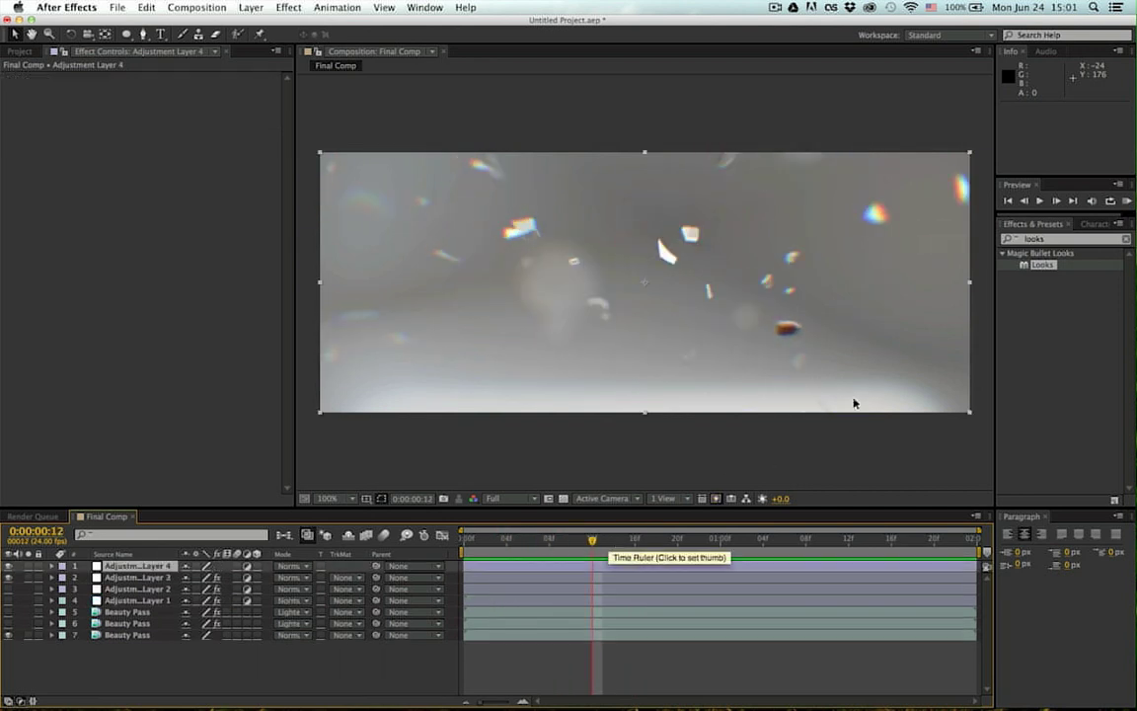
{"action": "left_click", "coordinate": [1055, 240]}
{"action": "type", "text": "curves"}
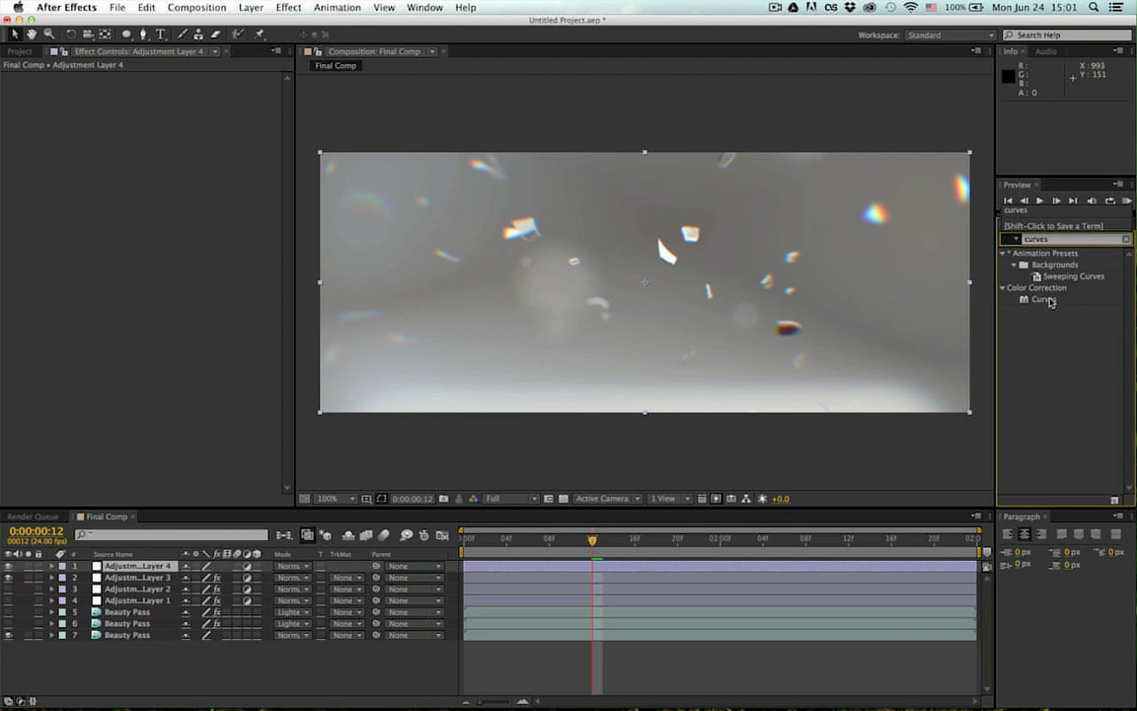
{"action": "left_click_drag", "start_coordinate": [1049, 301], "coordinate": [7, 565]}
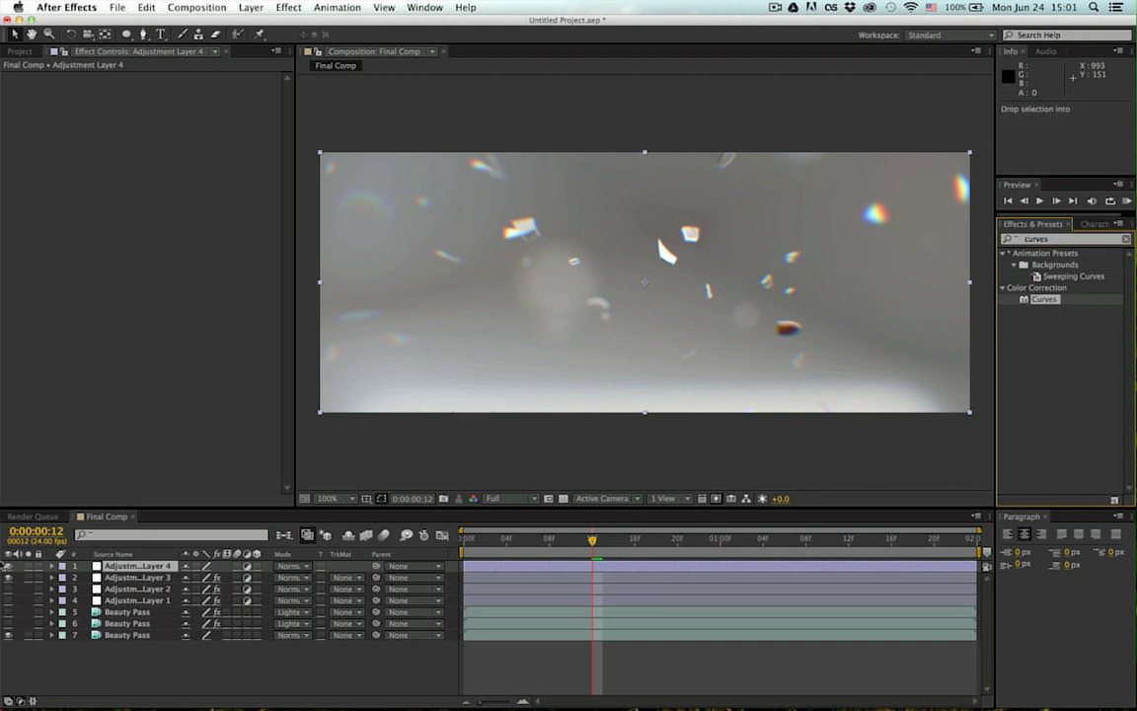
{"action": "left_click_drag", "start_coordinate": [131, 571], "coordinate": [112, 288]}
Step: Shape the RGB curve into a contrast-boosting S-curve and move Adjustment Layer 4 beneath the Looks adjustment layer, checking frame 15
{"action": "left_click_drag", "start_coordinate": [61, 188], "coordinate": [69, 207]}
{"action": "left_click_drag", "start_coordinate": [120, 148], "coordinate": [116, 144]}
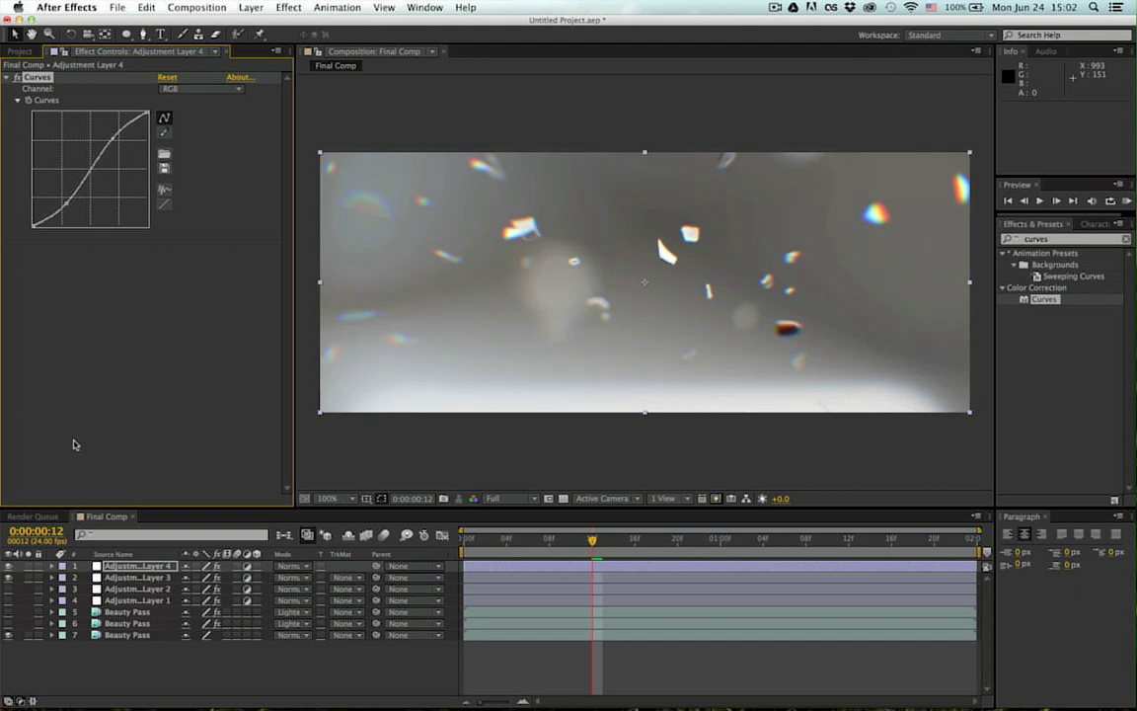
{"action": "left_click", "coordinate": [109, 570]}
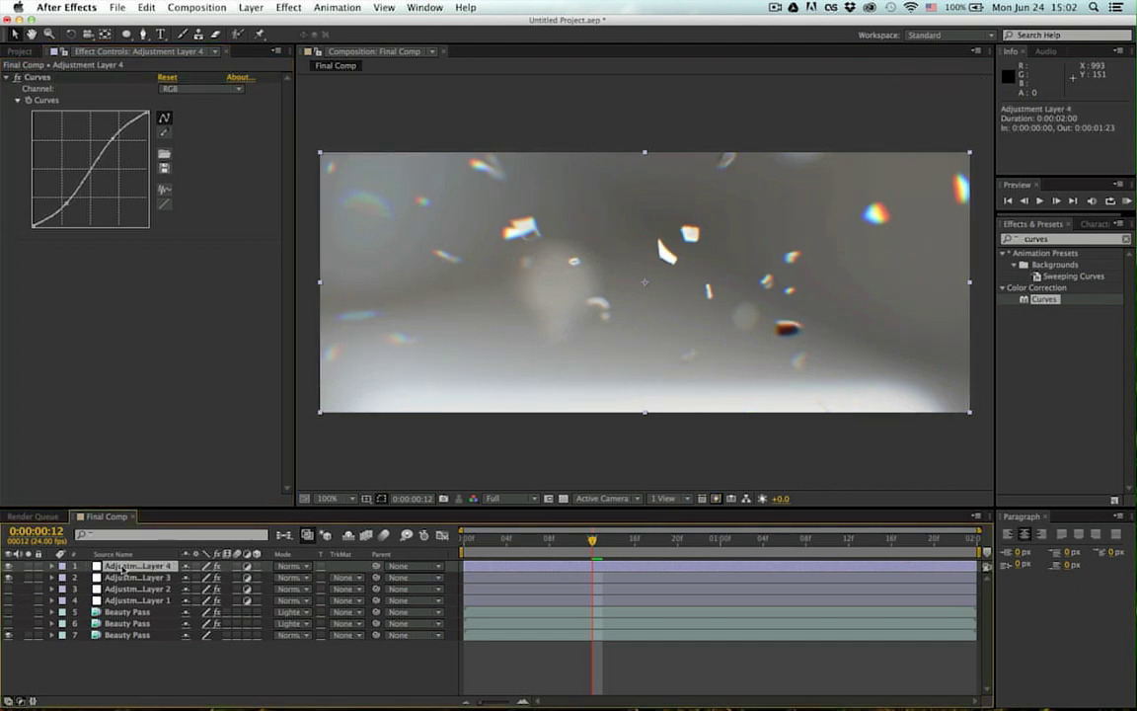
{"action": "left_click_drag", "start_coordinate": [123, 569], "coordinate": [129, 584]}
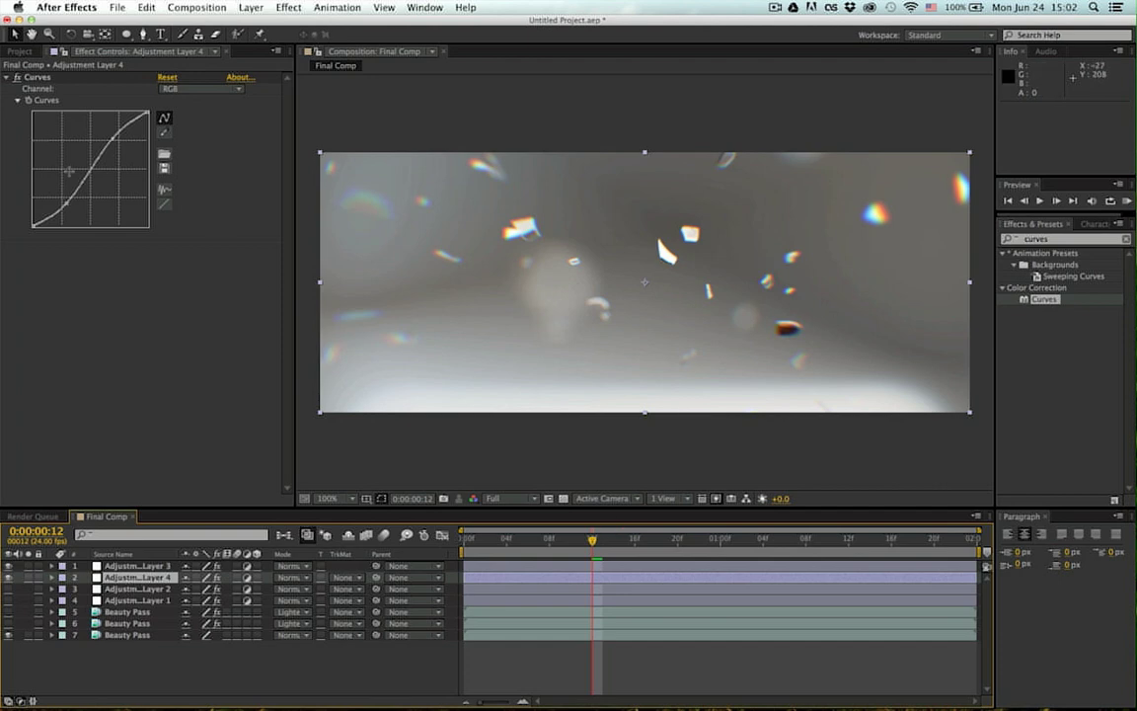
{"action": "mouse_move", "coordinate": [66, 203]}
{"action": "left_mouse_down"}
{"action": "mouse_move", "coordinate": [81, 213]}
{"action": "mouse_move", "coordinate": [69, 211]}
{"action": "left_mouse_up"}
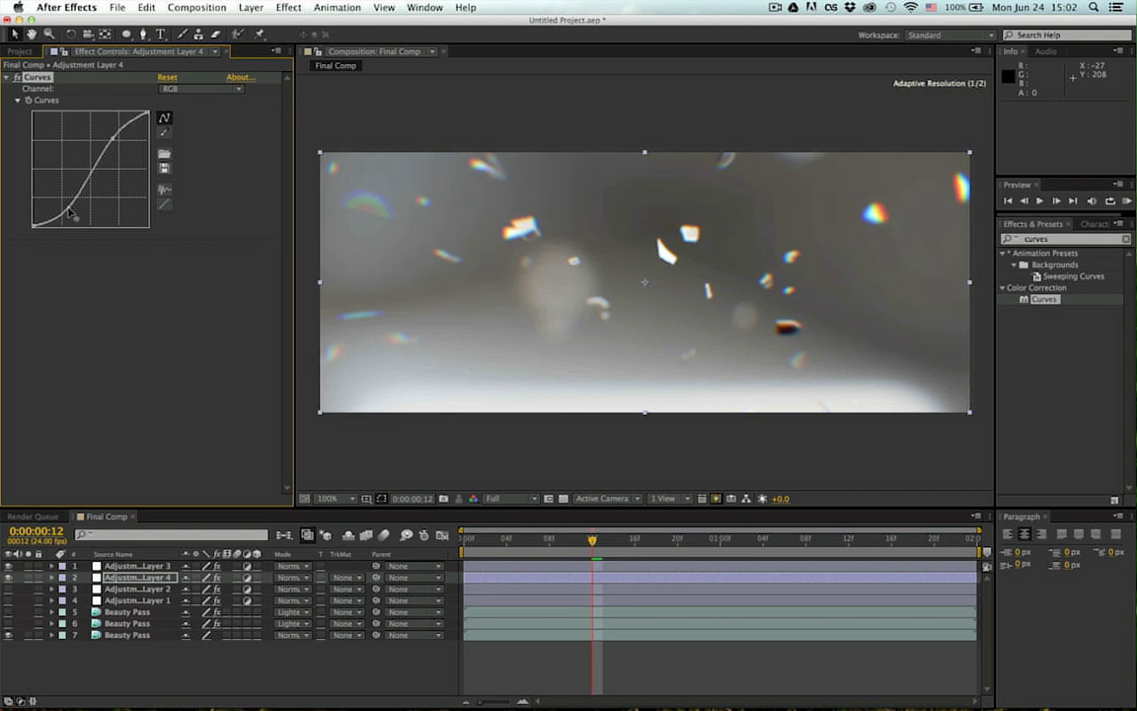
{"action": "key", "text": "space"}
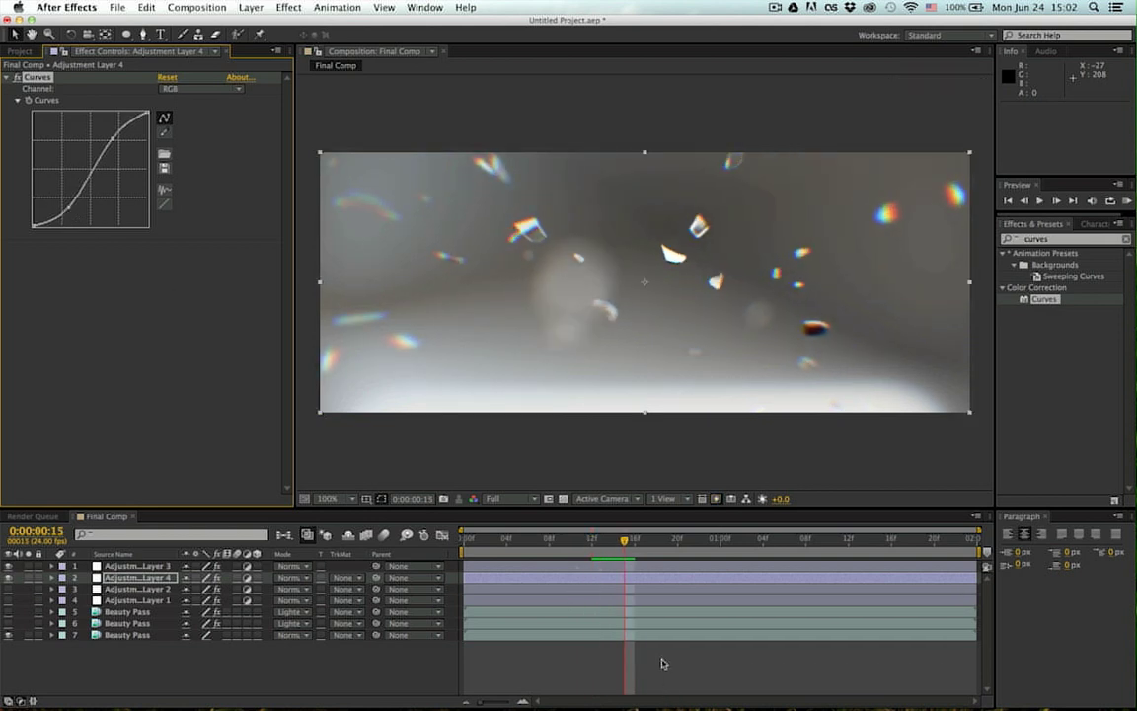
{"action": "left_click", "coordinate": [663, 665]}
Step: In Adjustment Layer 3's look, move Lens Distortion ahead of Chromatic Aberration and Edge Softness and apply the look
{"action": "mouse_move", "coordinate": [130, 581]}
{"action": "left_mouse_down"}
{"action": "mouse_move", "coordinate": [131, 565]}
{"action": "mouse_move", "coordinate": [129, 582]}
{"action": "left_mouse_up"}
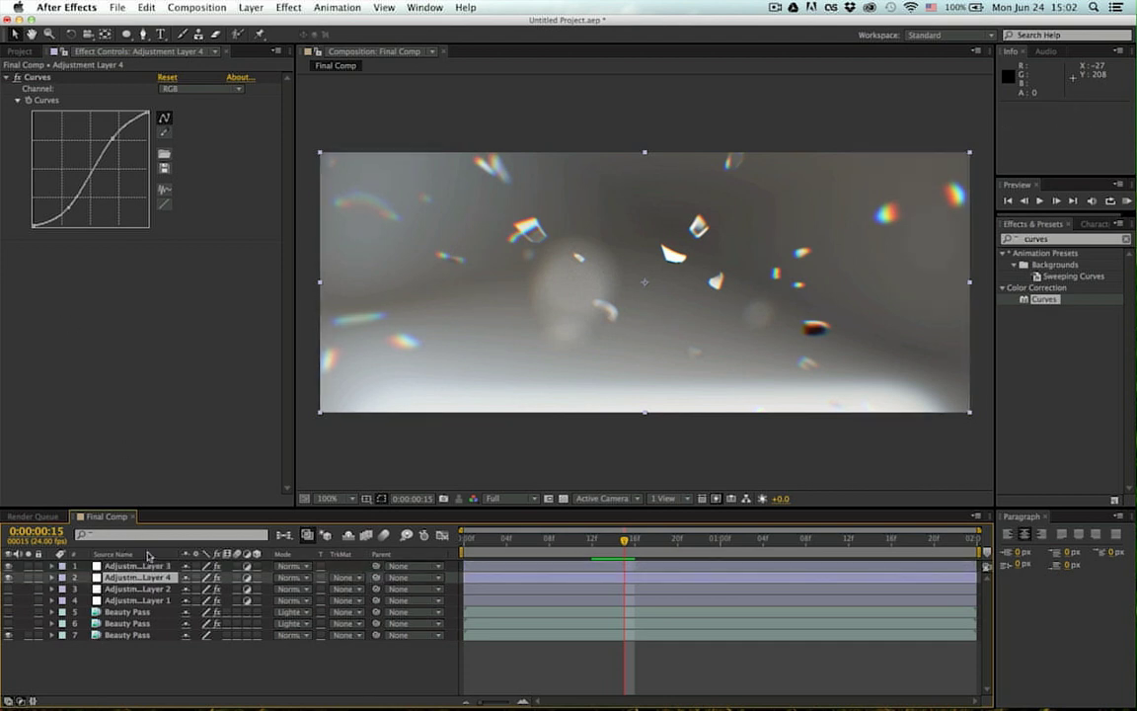
{"action": "left_click", "coordinate": [141, 565]}
{"action": "left_click", "coordinate": [48, 112]}
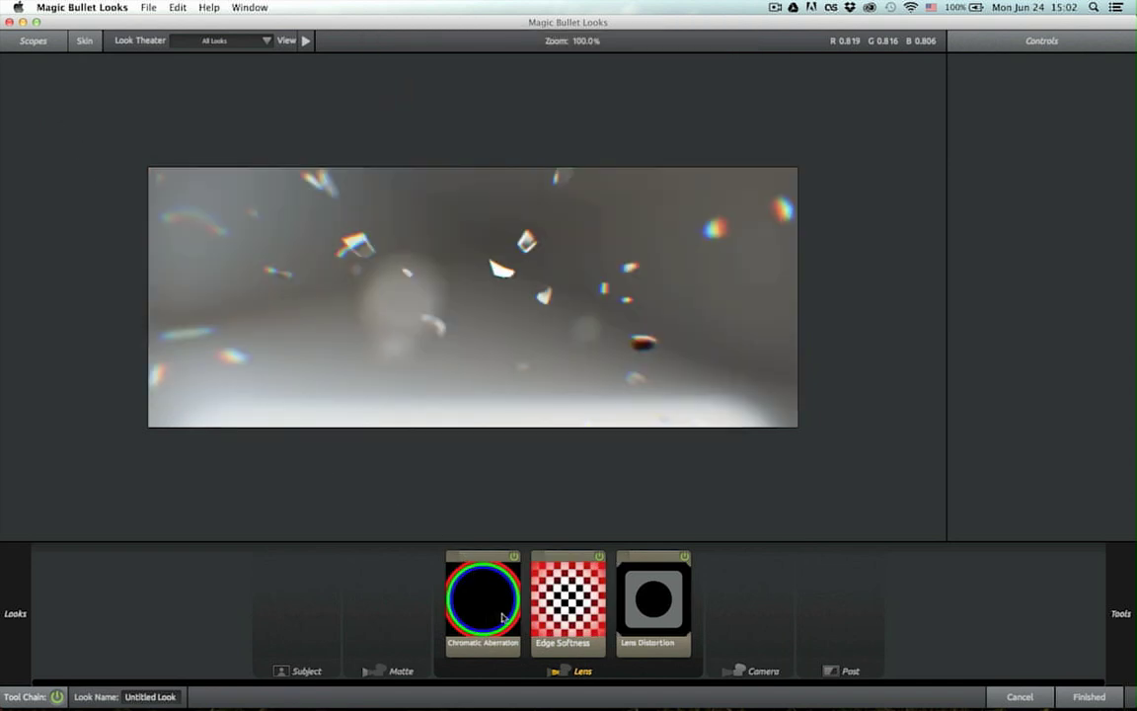
{"action": "left_click_drag", "start_coordinate": [503, 617], "coordinate": [479, 617]}
{"action": "left_click_drag", "start_coordinate": [654, 612], "coordinate": [469, 608]}
{"action": "left_click", "coordinate": [646, 597]}
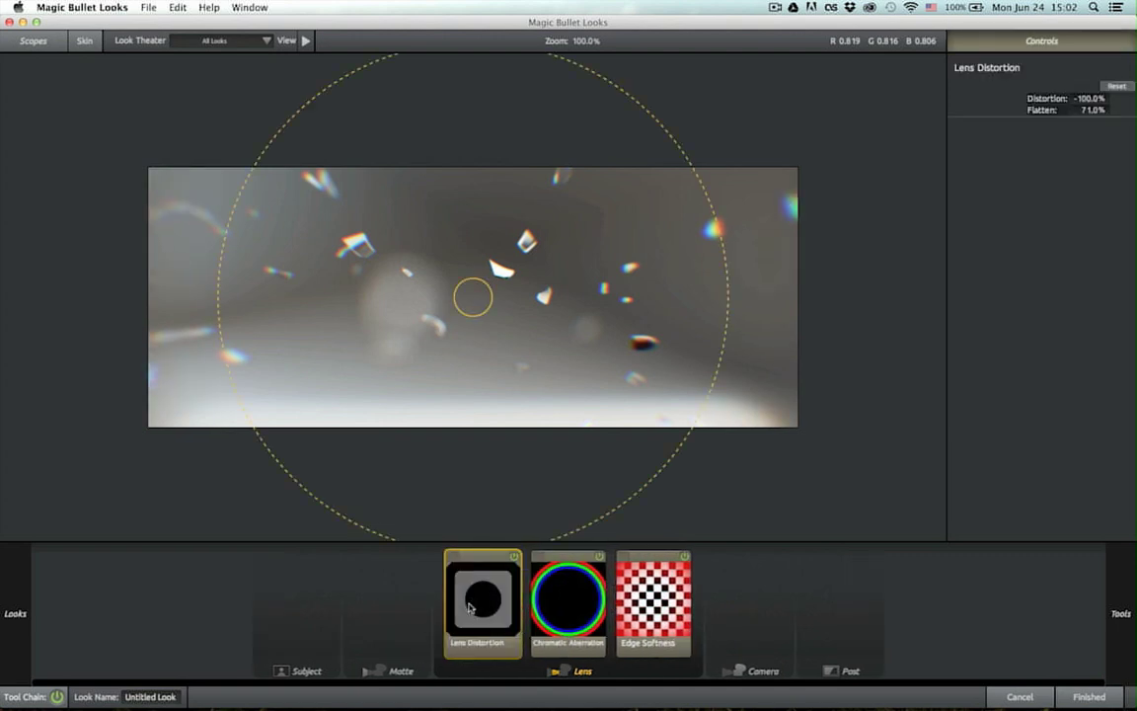
{"action": "left_click", "coordinate": [1086, 697]}
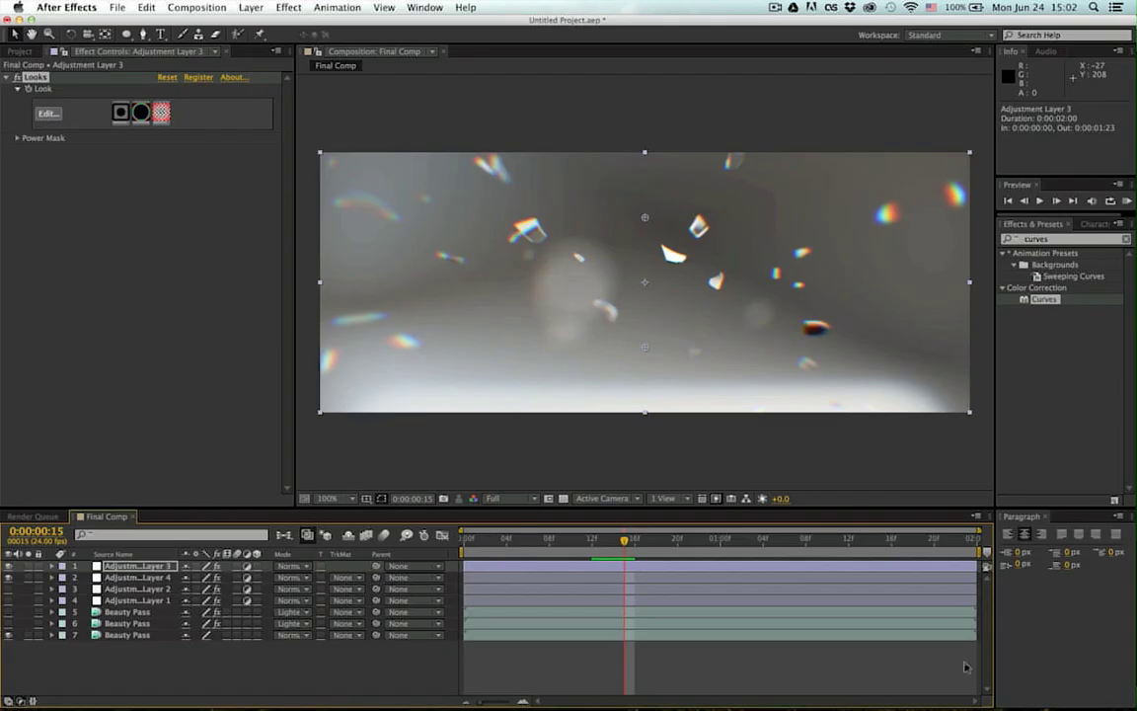
{"action": "left_click_drag", "start_coordinate": [655, 545], "coordinate": [624, 553]}
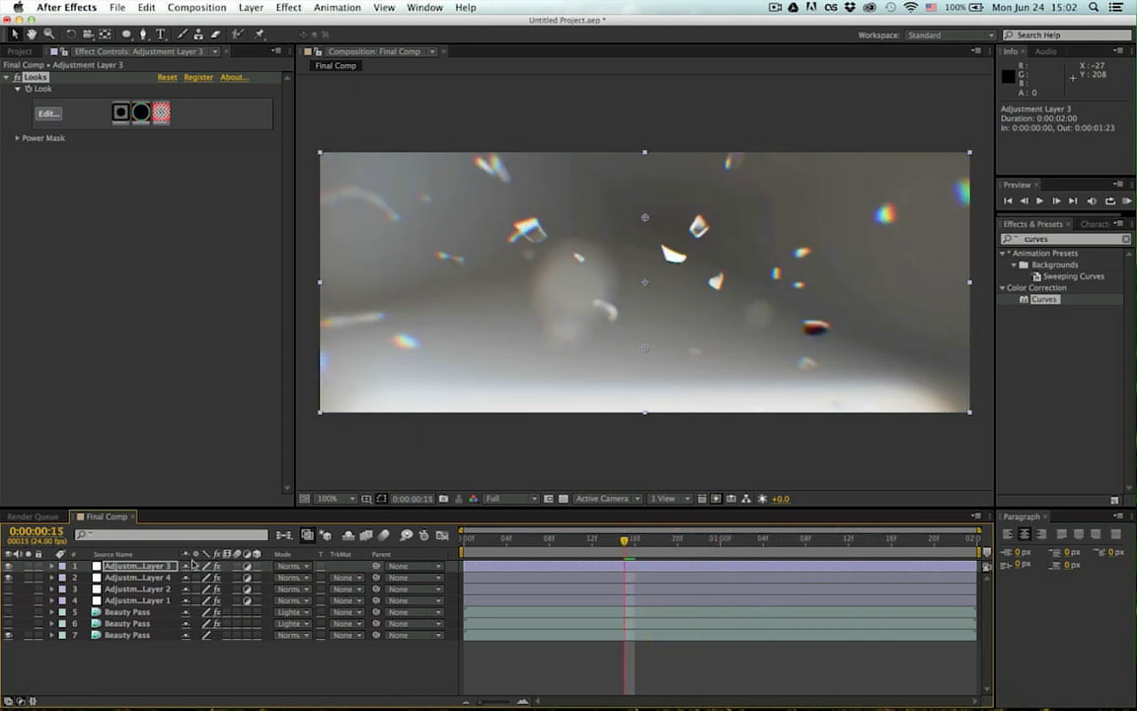
Step: Set Adjustment Layer 4's Opacity to 58% and reveal Adjustment Layer 3's Opacity, keeping it at 100%
{"action": "left_click", "coordinate": [158, 577]}
{"action": "key", "text": "t"}
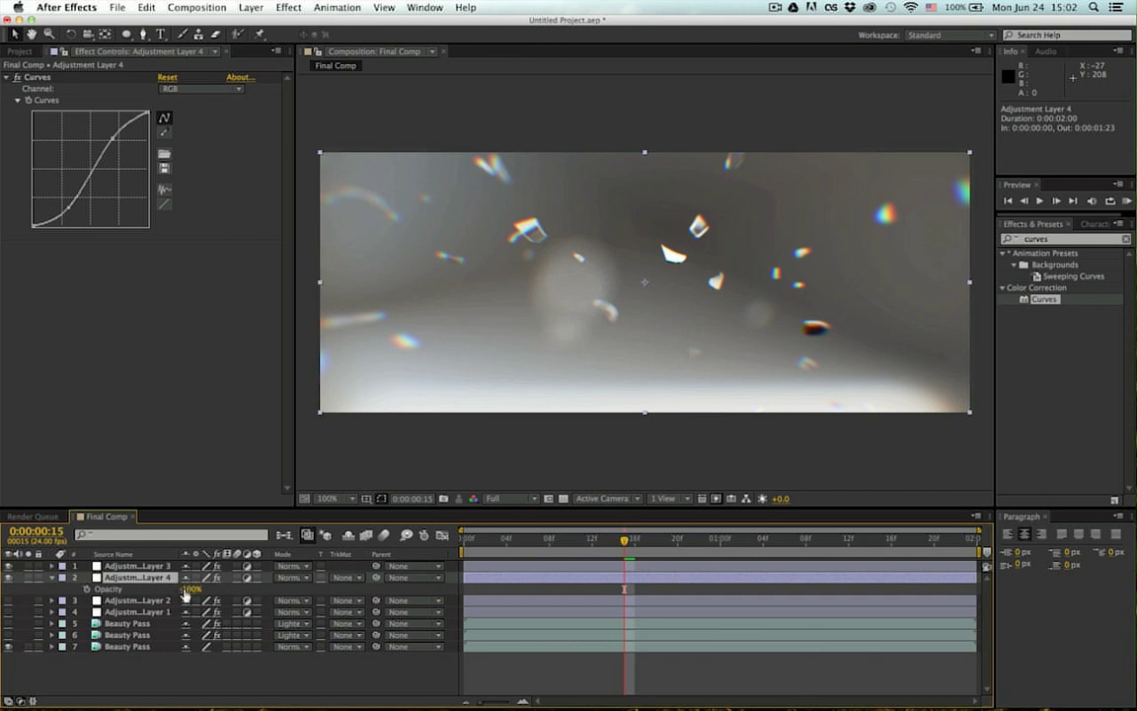
{"action": "left_click_drag", "start_coordinate": [180, 590], "coordinate": [149, 591]}
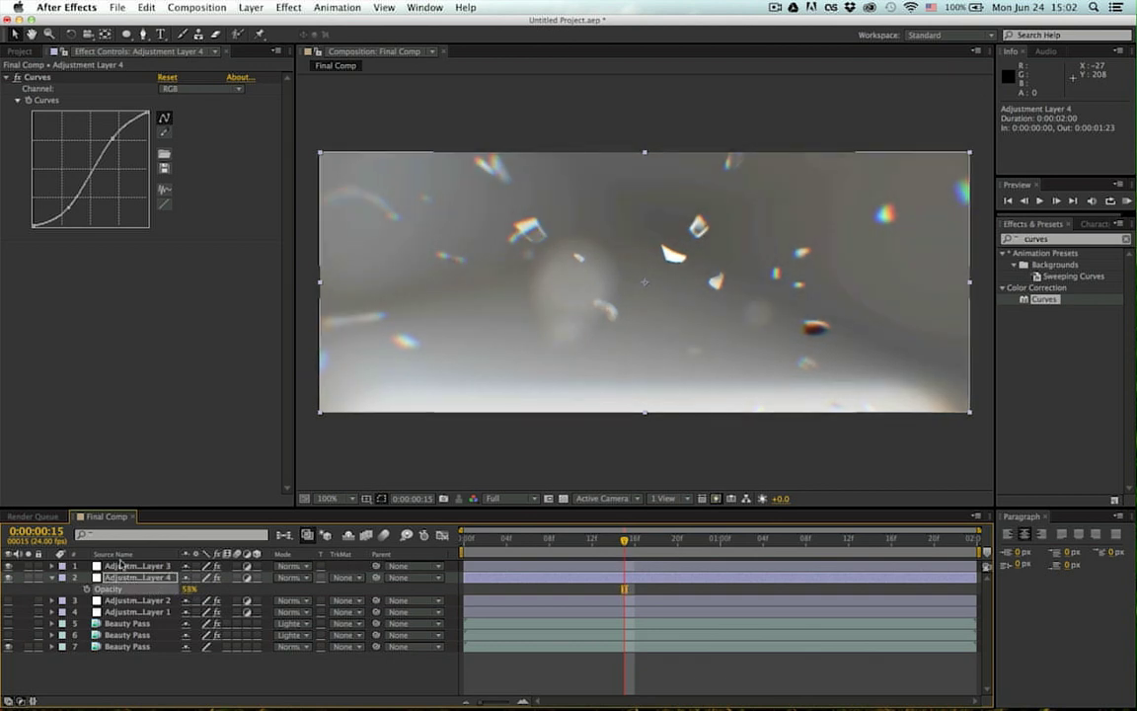
{"action": "left_click", "coordinate": [120, 555]}
{"action": "left_click", "coordinate": [119, 567]}
{"action": "key", "text": "t"}
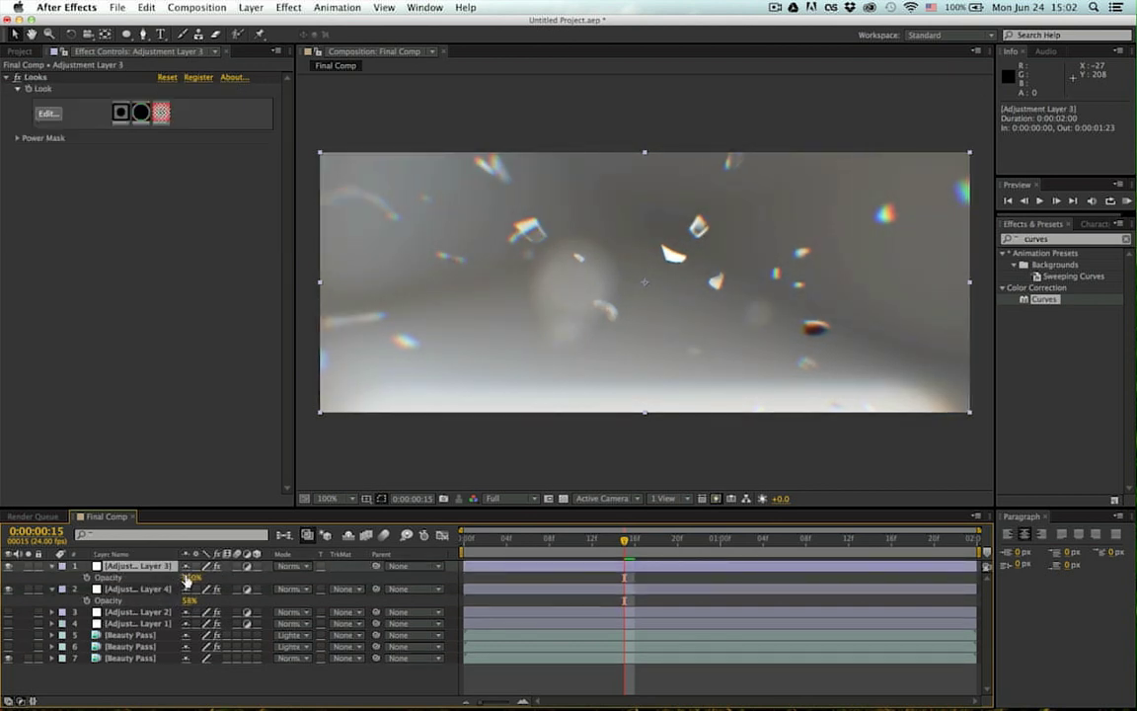
{"action": "left_click_drag", "start_coordinate": [187, 577], "coordinate": [559, 523]}
Step: Examine the colour fringing at 200% magnification and preview the composition from 0:00:00:15 to 0:00:01:12
{"action": "scroll", "coordinate": [450, 335], "scroll_direction": "up", "scroll_amount": 1}
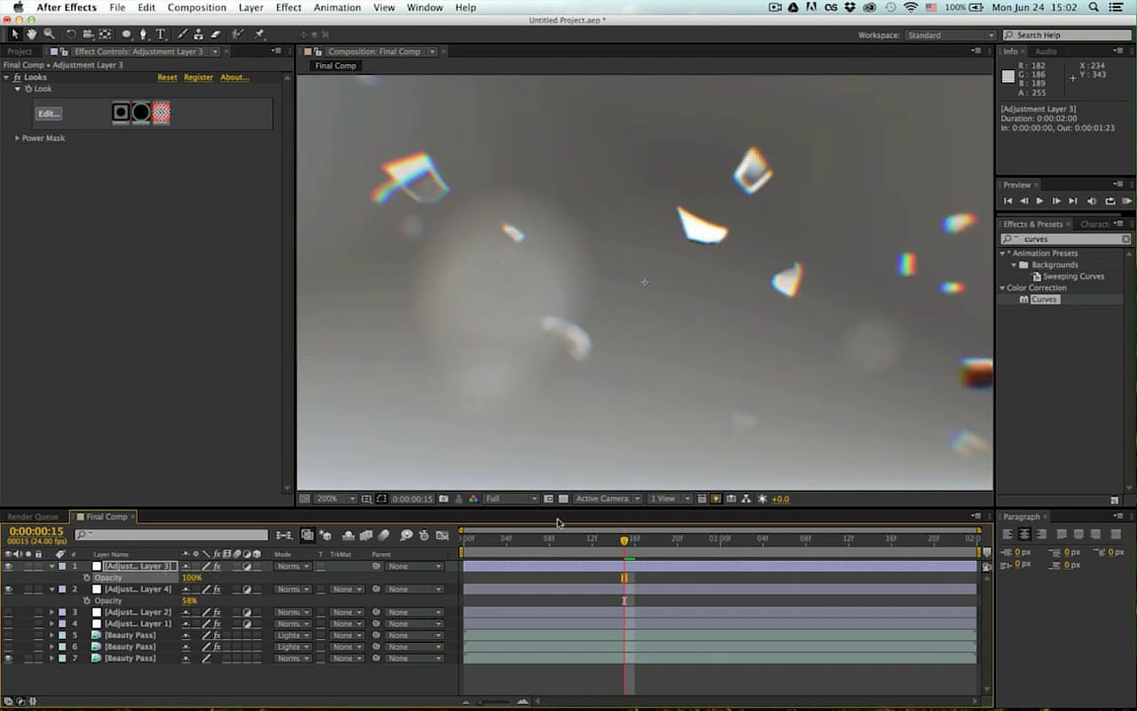
{"action": "key", "text": "comma"}
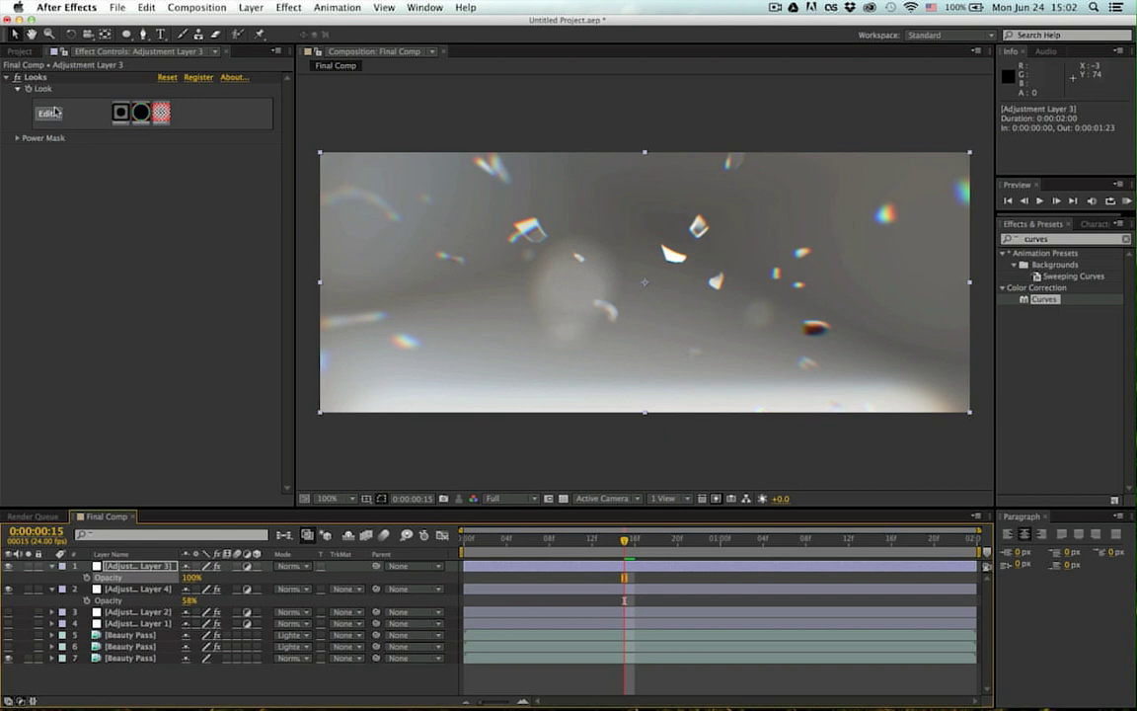
{"action": "key", "text": "space"}
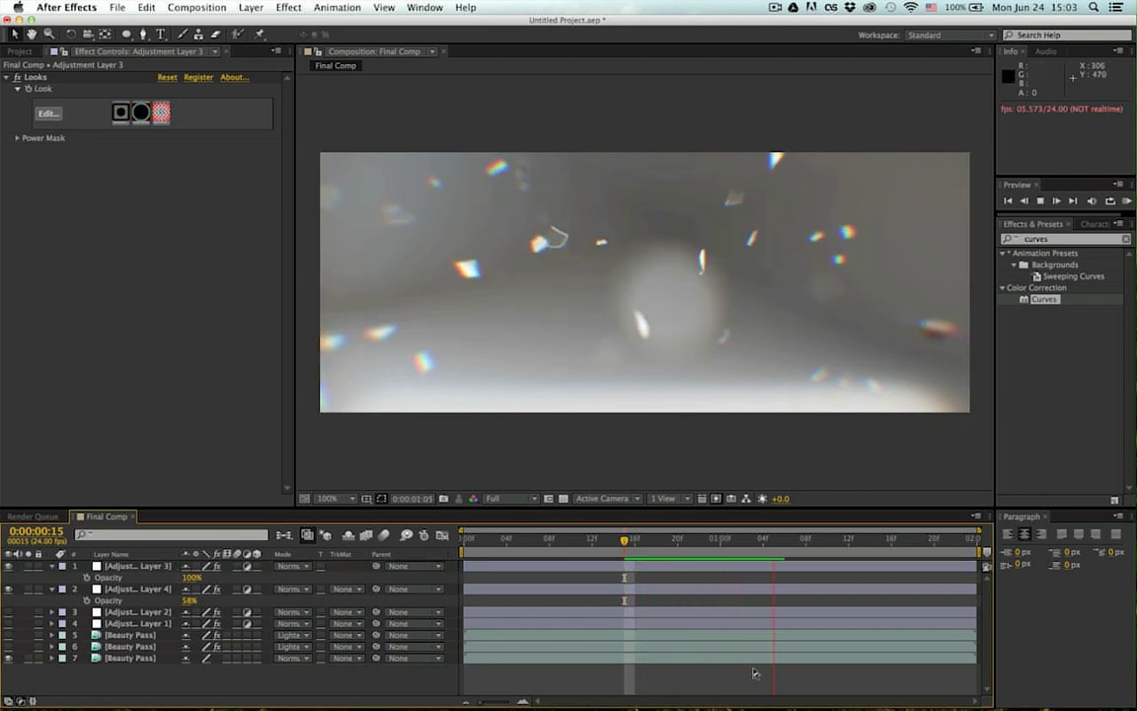
{"action": "key", "text": "space"}
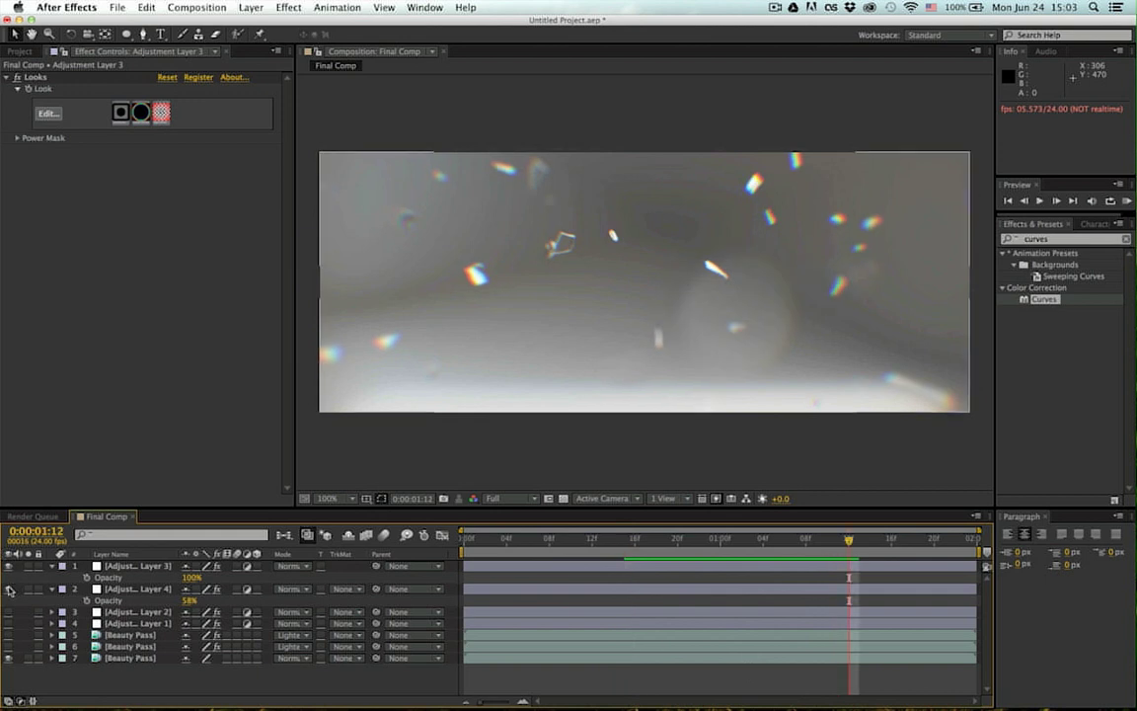
Step: Hide Adjustment Layers 3 and 4, show Adjustment Layers 1 and 2 and the tinted Beauty Pass copies, and preview
{"action": "left_click_drag", "start_coordinate": [8, 589], "coordinate": [14, 547]}
{"action": "key", "text": "space"}
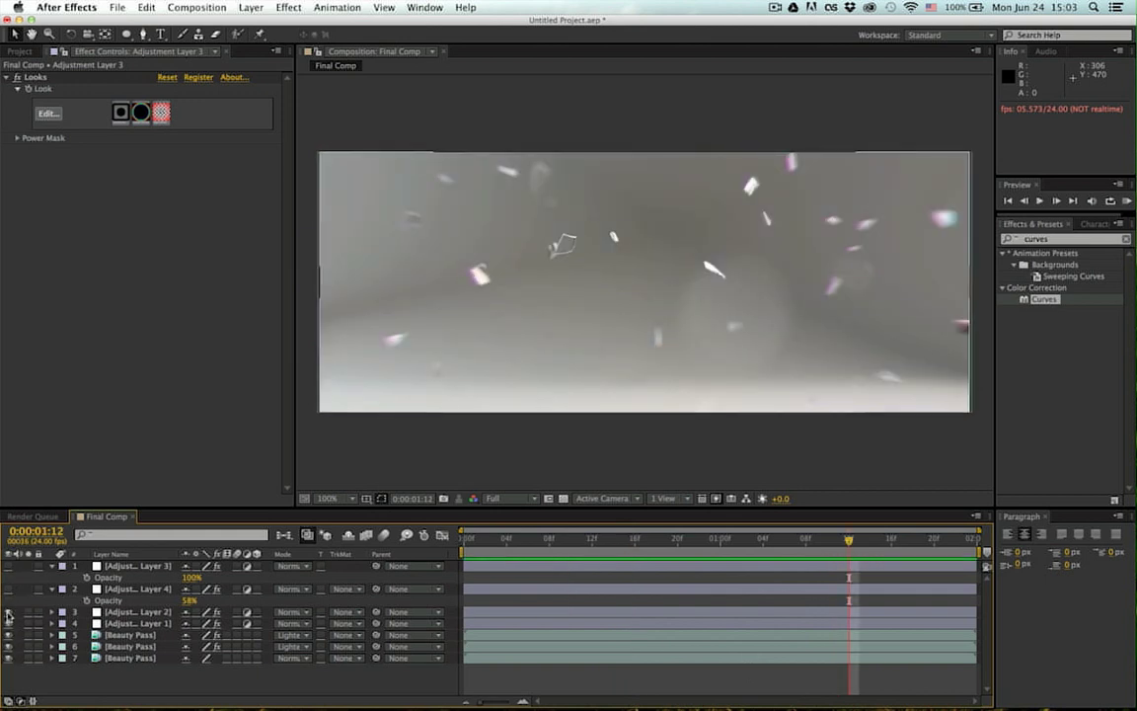
{"action": "key", "text": "space"}
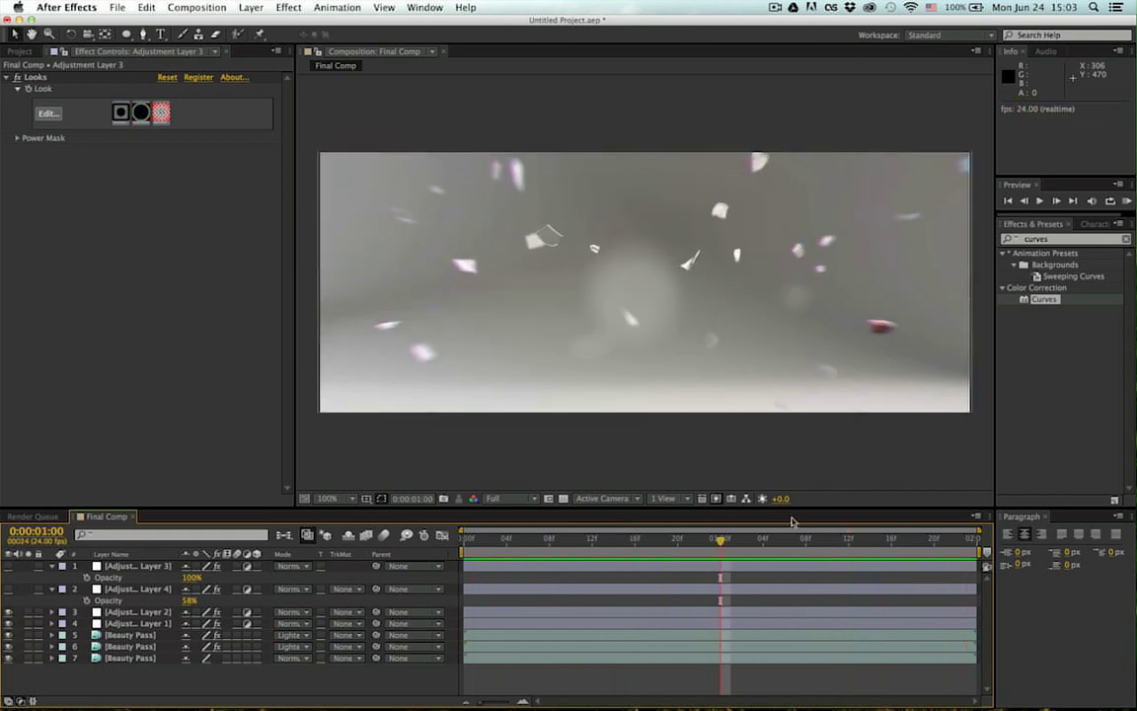
Step: At 0:00:00:21, nudge the cyan-tinted Beauty Pass to X position 485.0 and the magenta-tinted one to 474.0
{"action": "left_click_drag", "start_coordinate": [665, 541], "coordinate": [691, 542]}
{"action": "left_click", "coordinate": [148, 647]}
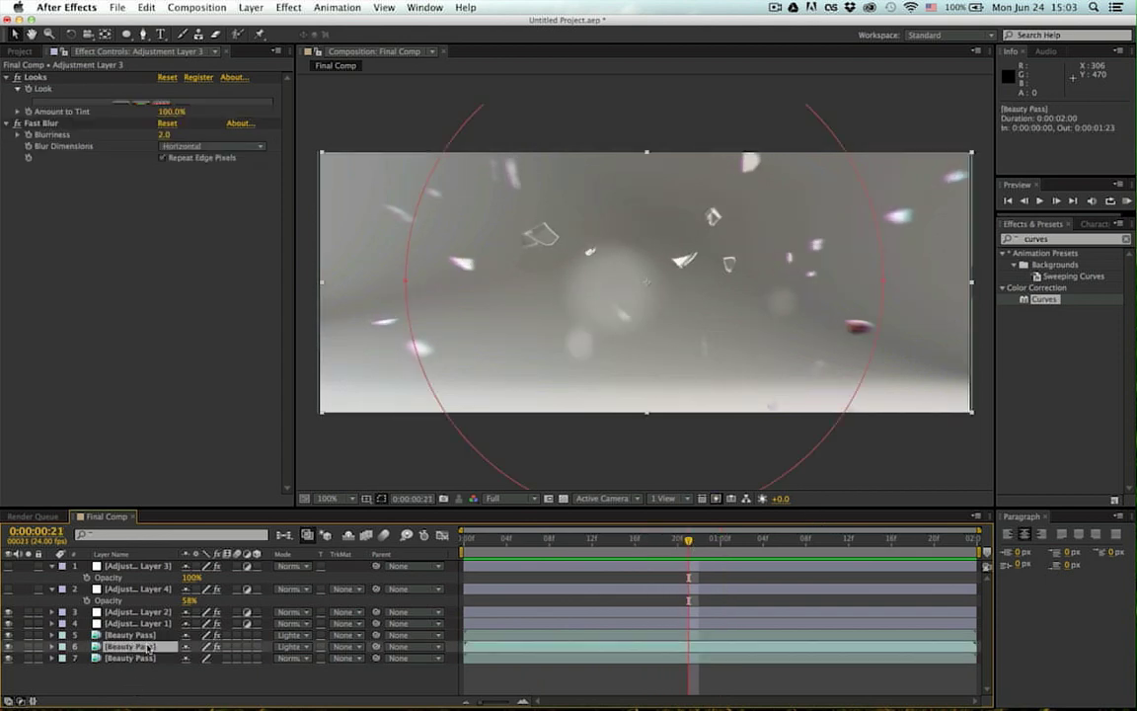
{"action": "left_click", "coordinate": [149, 635]}
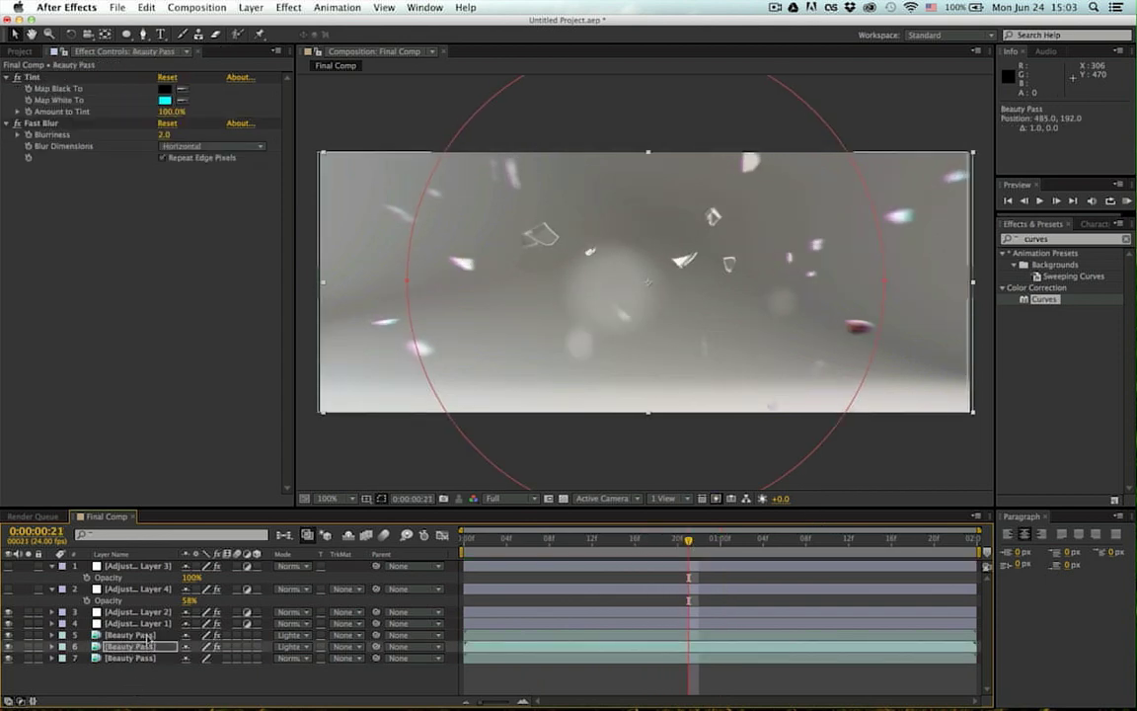
{"action": "key", "text": "Left"}
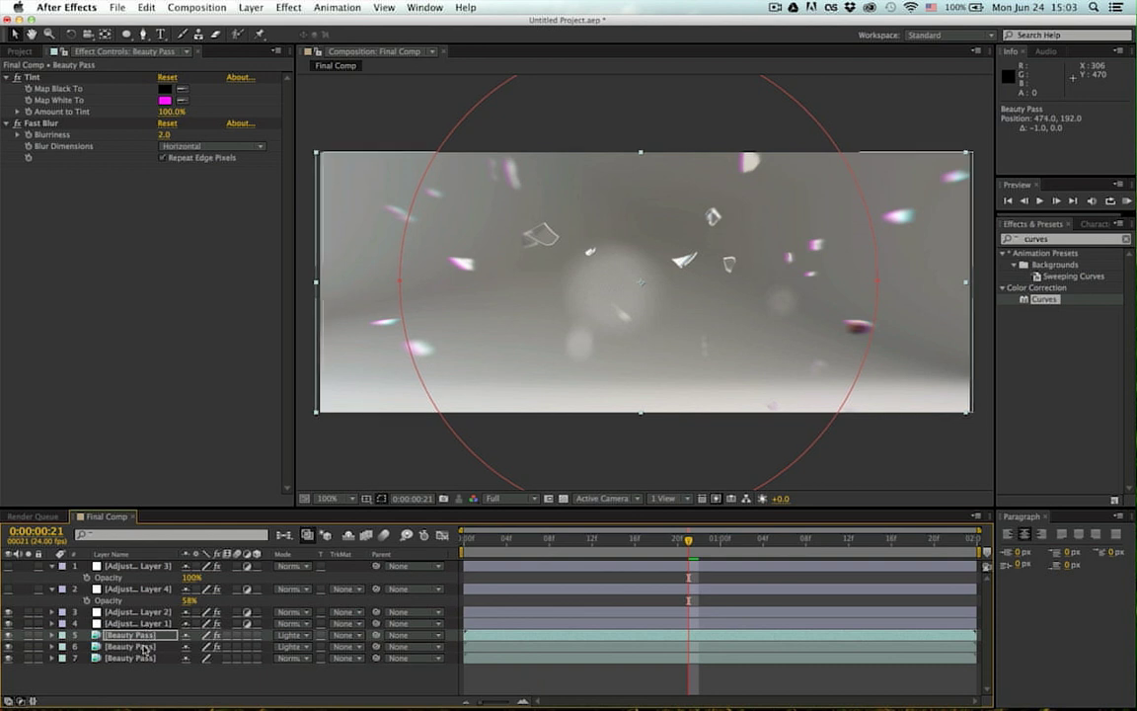
Step: Set the Radial Blur Amount on Adjustment Layer 2 to 20.0
{"action": "left_click", "coordinate": [144, 624]}
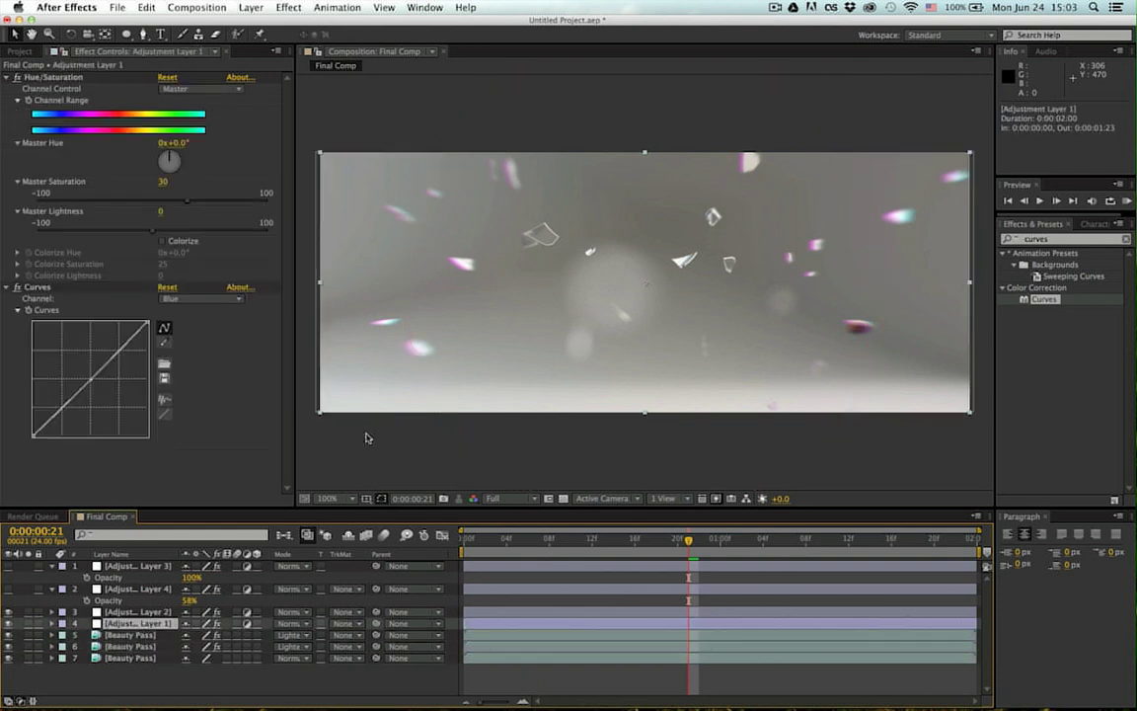
{"action": "left_click", "coordinate": [153, 612]}
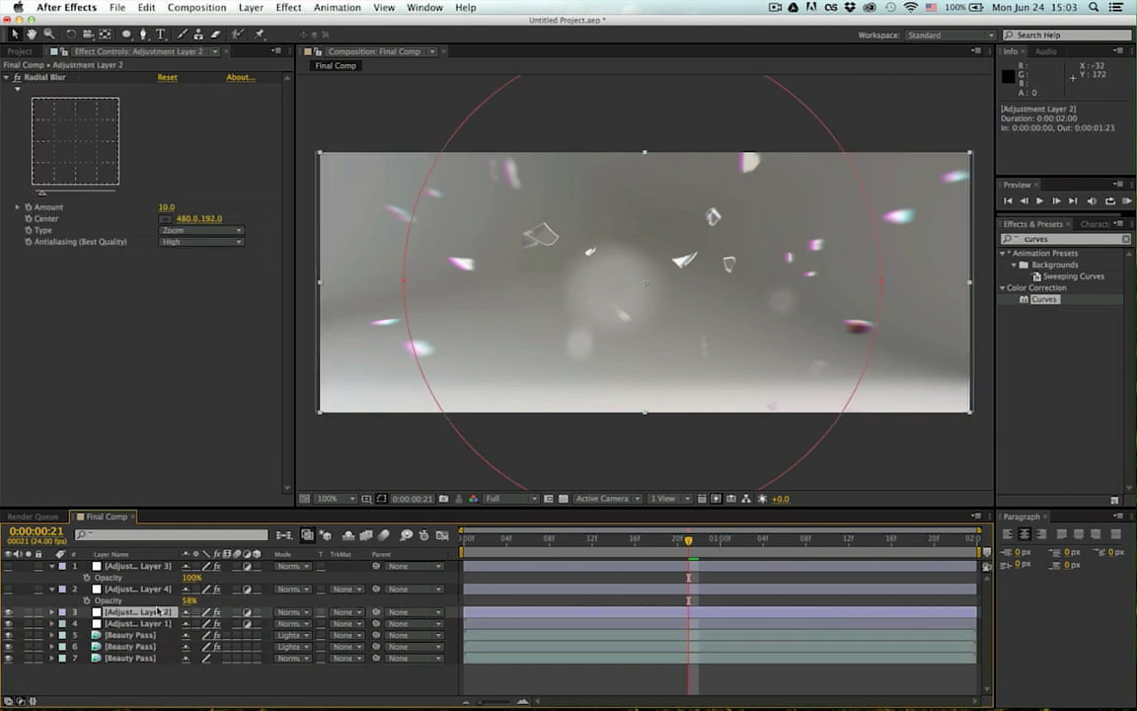
{"action": "left_click", "coordinate": [167, 209]}
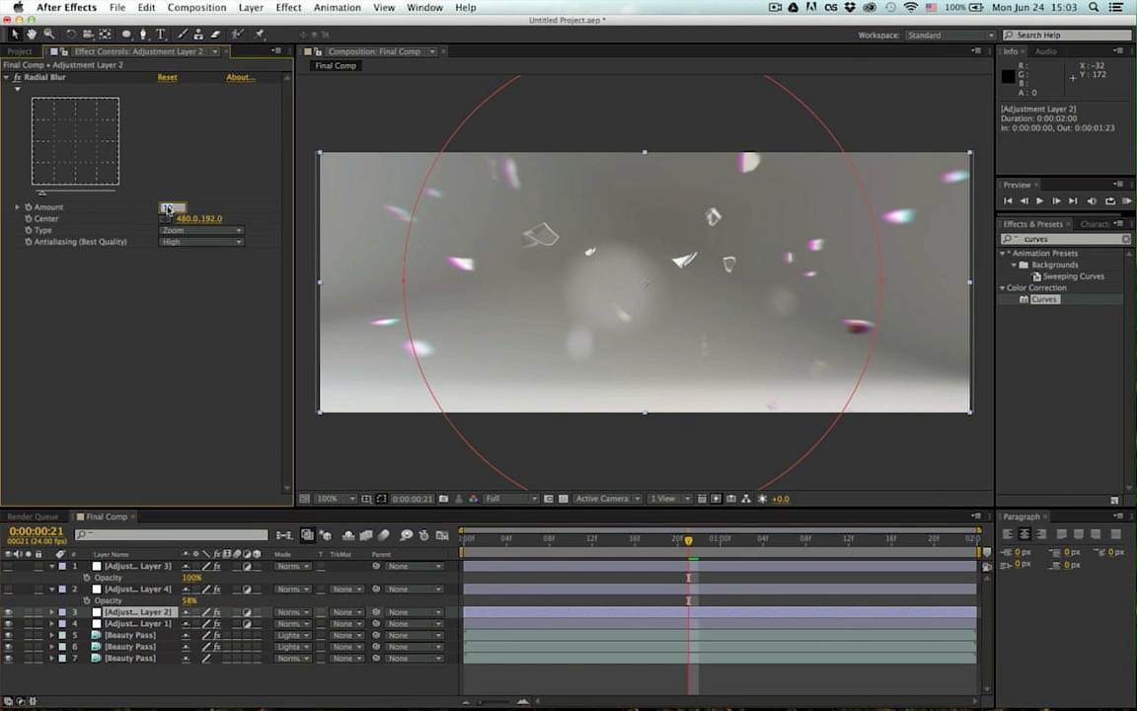
{"action": "key", "text": "Return"}
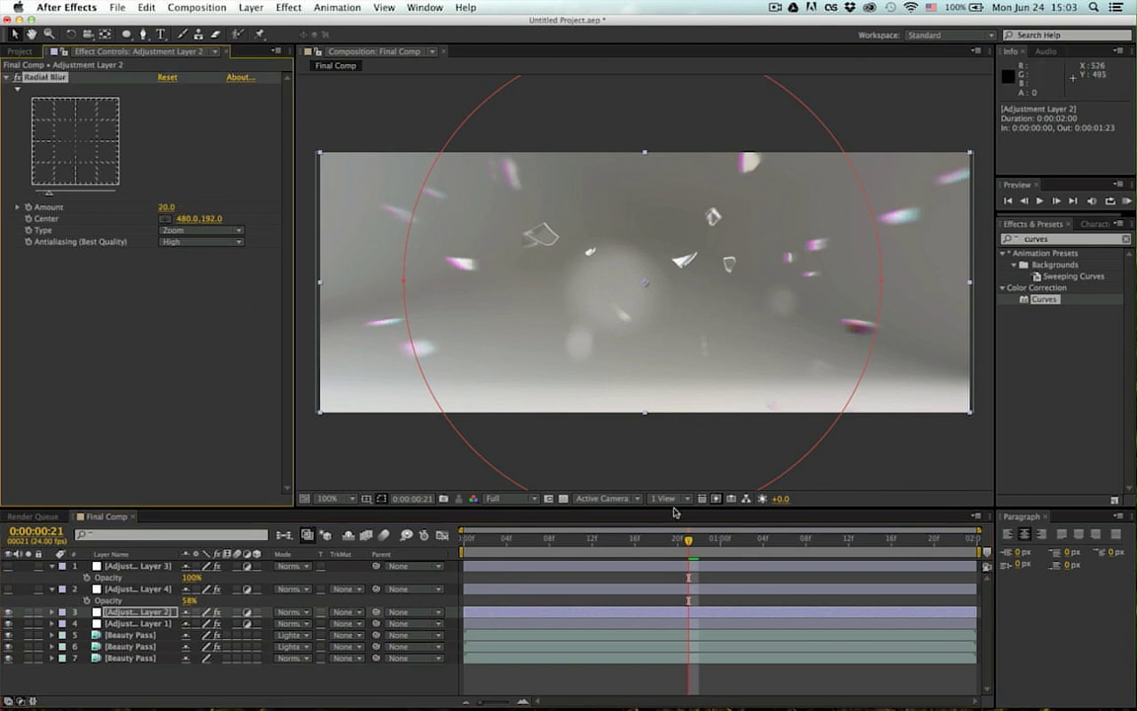
Step: Preview the composition from 0:00:00:06 to 0:00:01:03 with the stronger radial blur
{"action": "left_click", "coordinate": [671, 682]}
{"action": "key", "text": "space"}
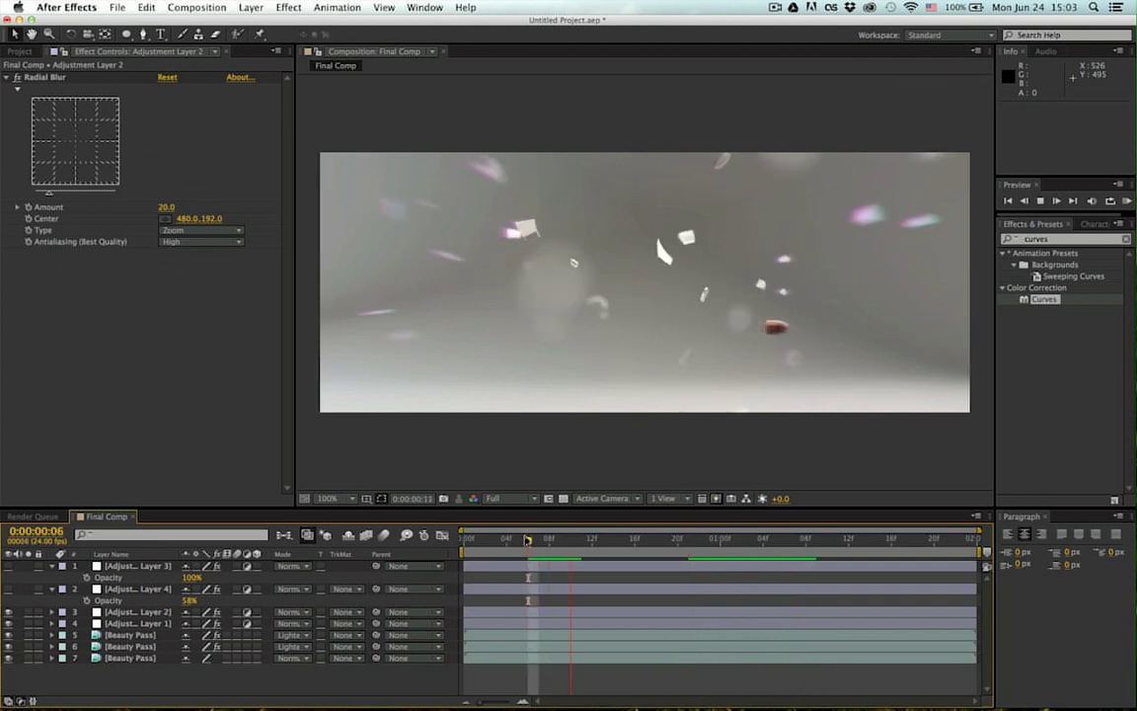
{"action": "key", "text": "space"}
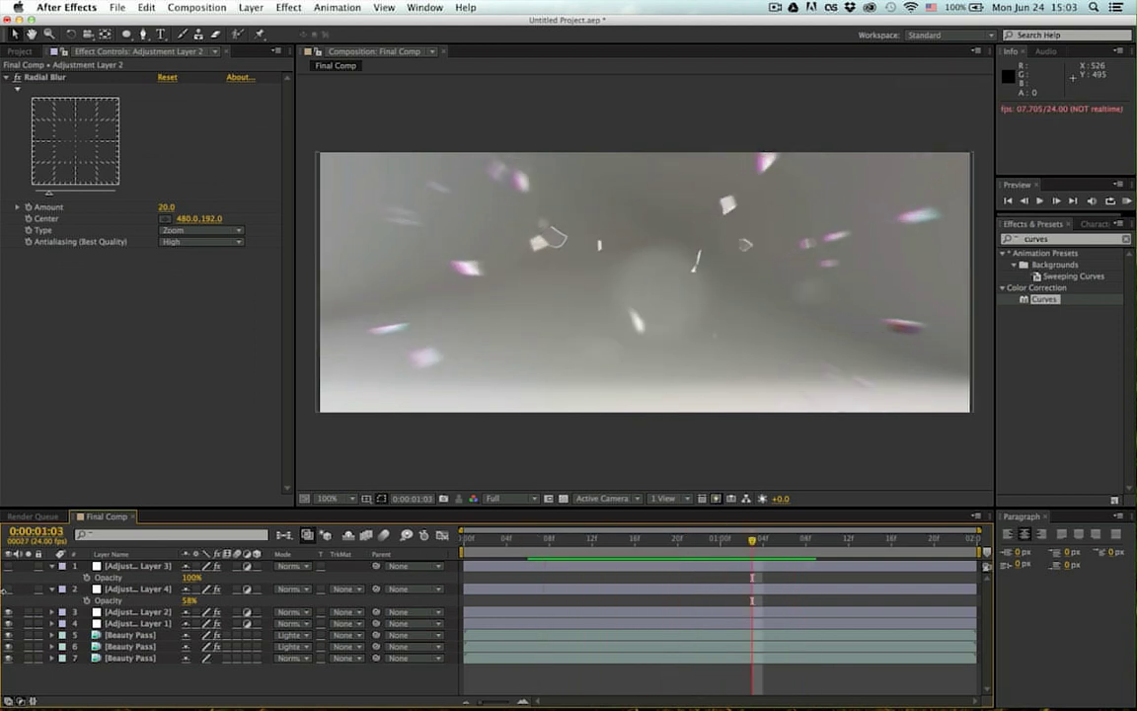
Step: Show Adjustment Layer 3, preview from the first frame to 0:00:00:21, and compare the frame with and without Adjustment Layer 2
{"action": "left_click", "coordinate": [8, 565]}
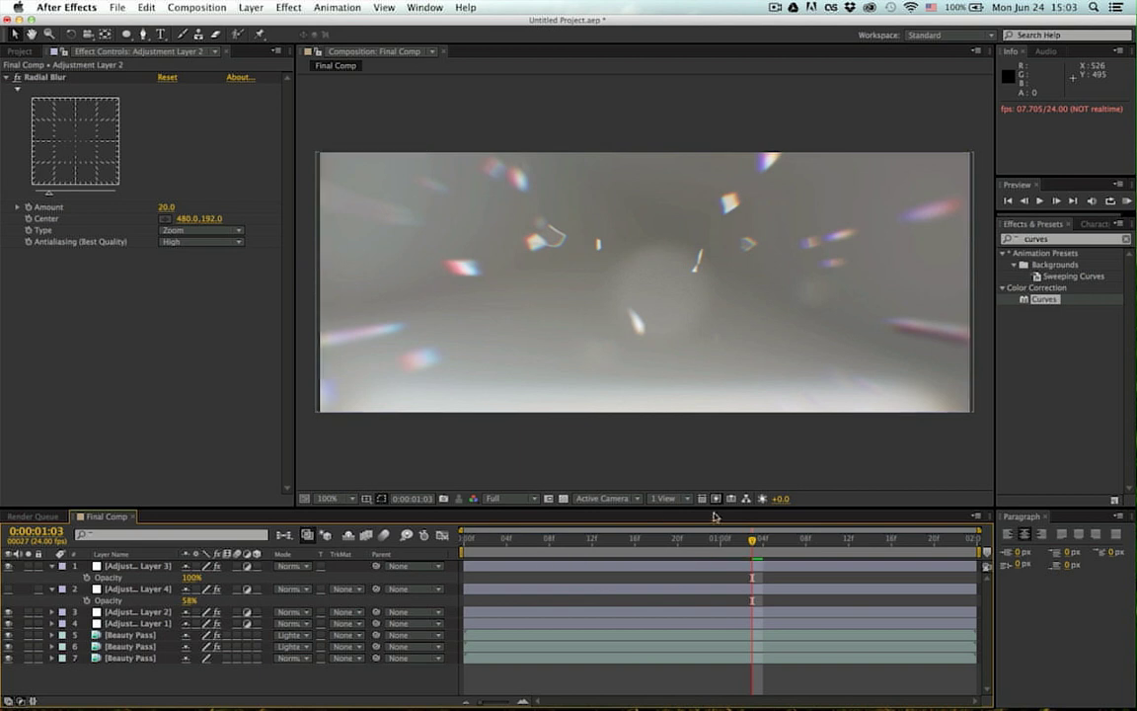
{"action": "key", "text": "space"}
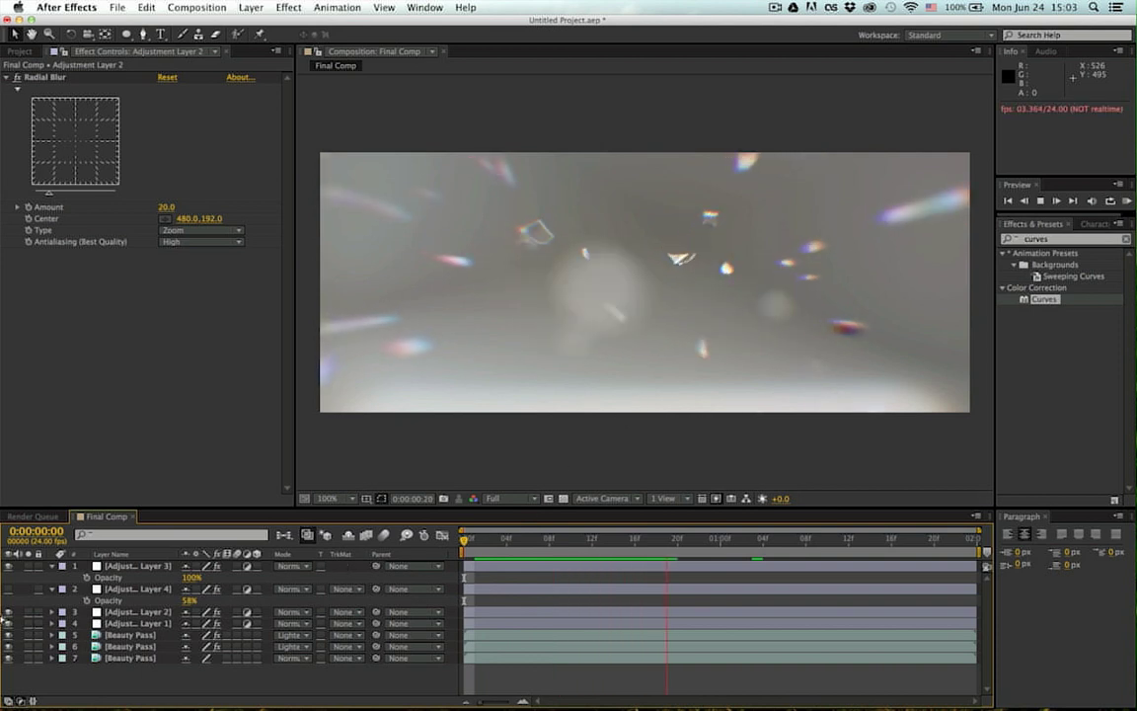
{"action": "key", "text": "space"}
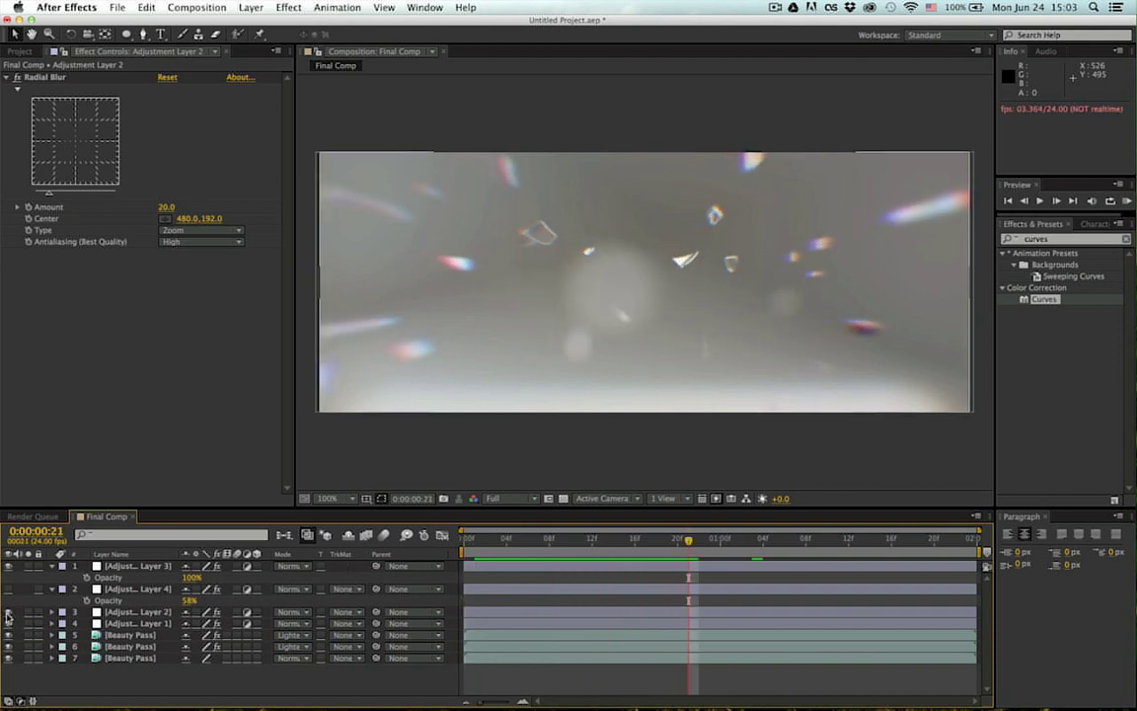
{"action": "left_click", "coordinate": [8, 613]}
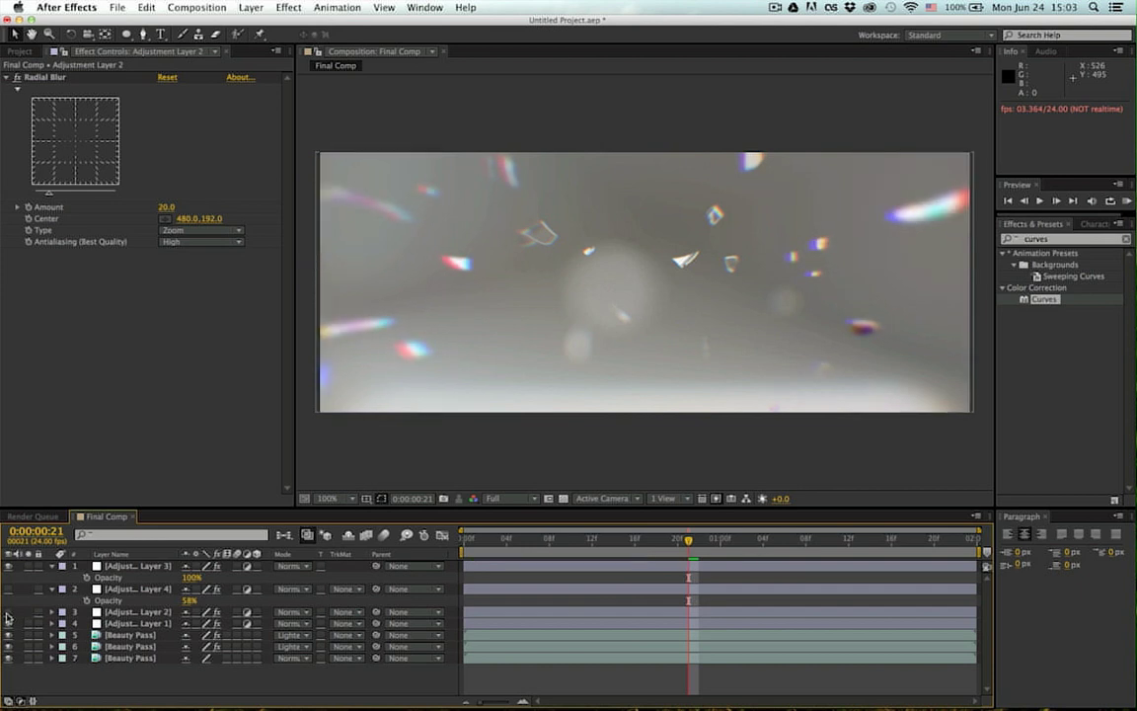
{"action": "left_click", "coordinate": [8, 613]}
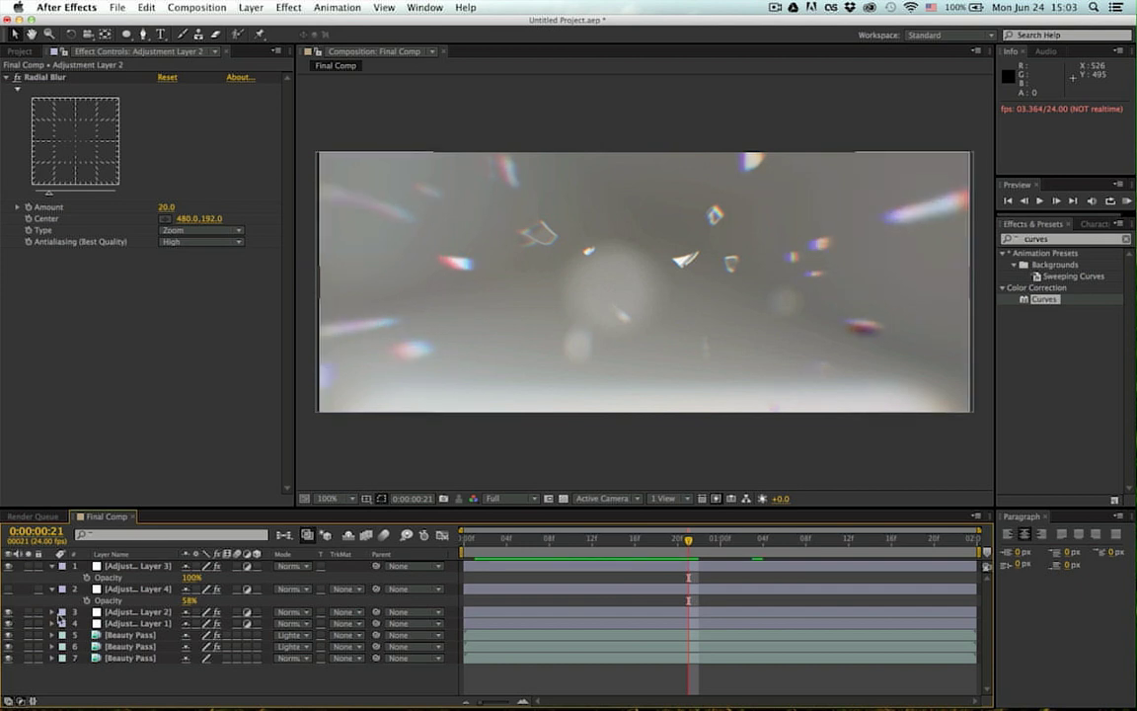
Step: Set the Mask Expansion of Mask 1 on Adjustment Layer 2 to about -142 pixels
{"action": "left_click", "coordinate": [121, 613]}
{"action": "key", "text": "m"}
{"action": "key", "text": "m"}
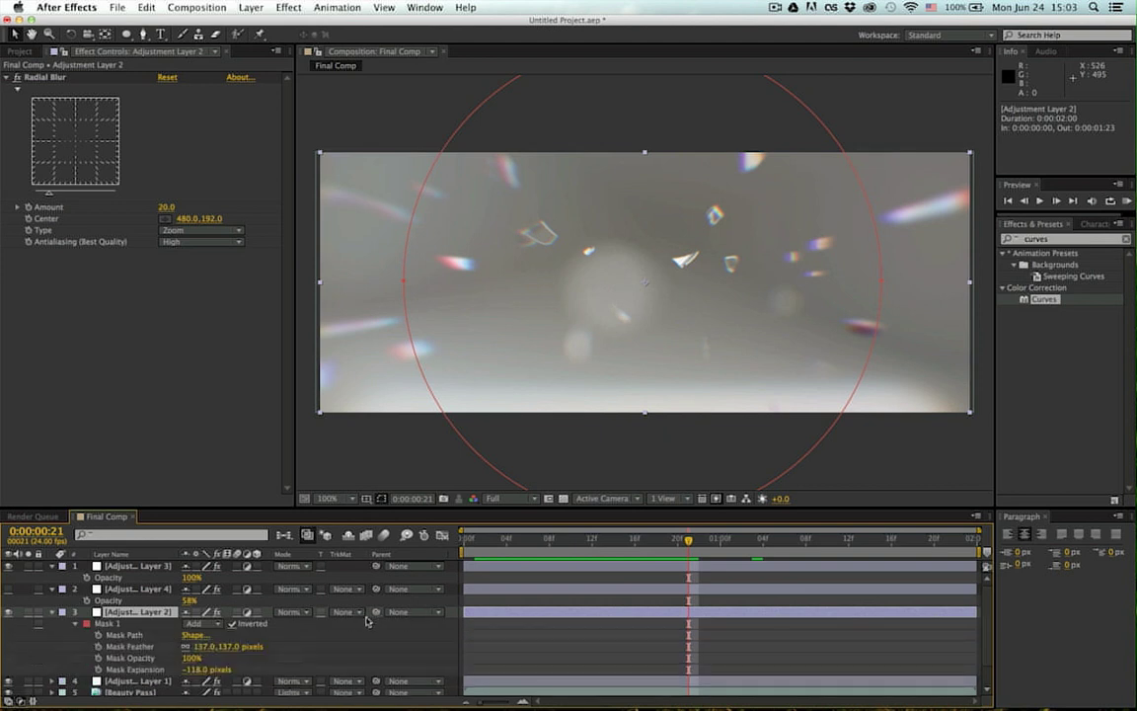
{"action": "left_click_drag", "start_coordinate": [193, 669], "coordinate": [172, 670]}
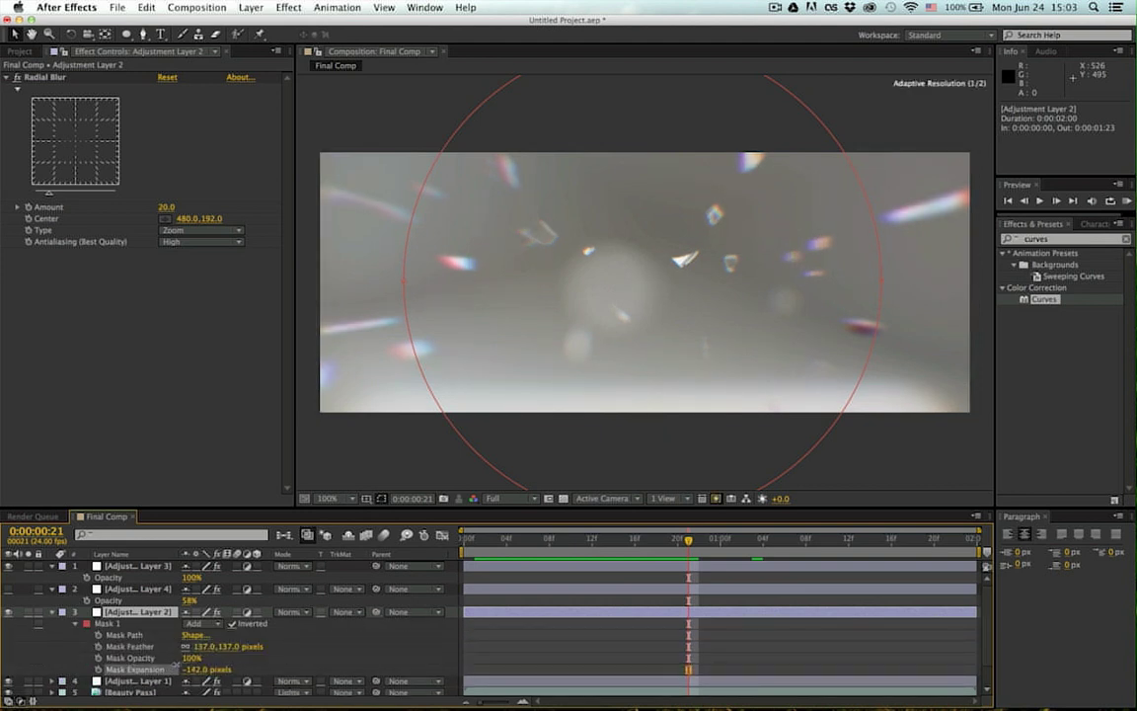
{"action": "key", "text": "m"}
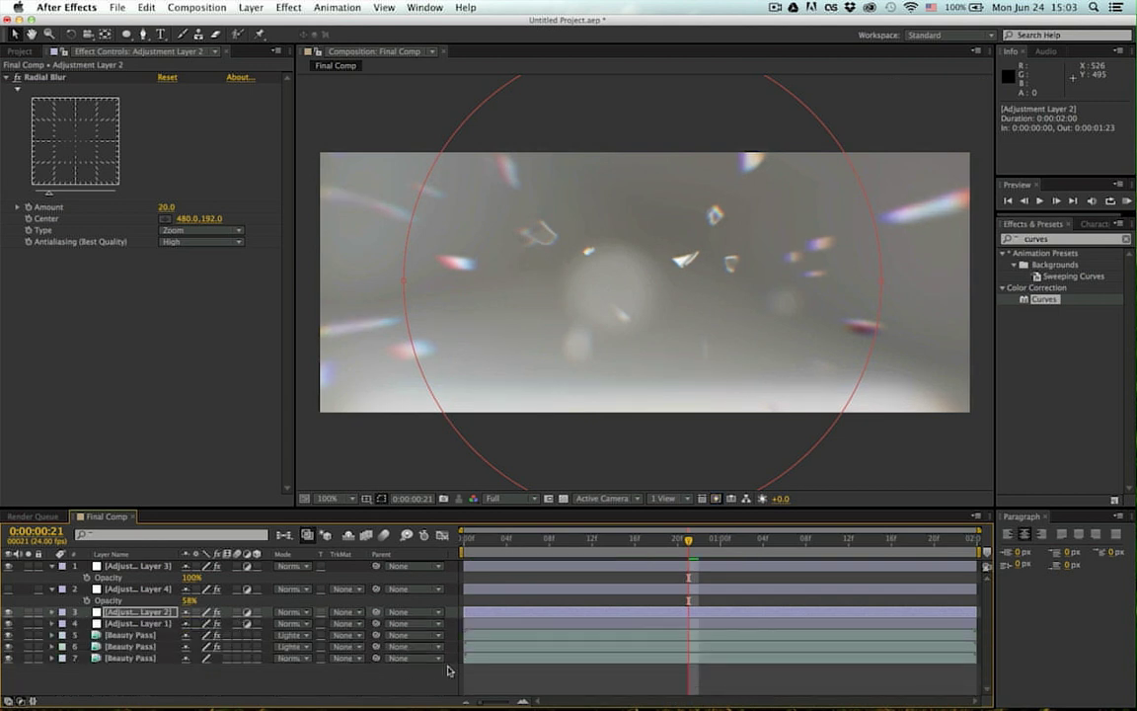
{"action": "left_click", "coordinate": [286, 684]}
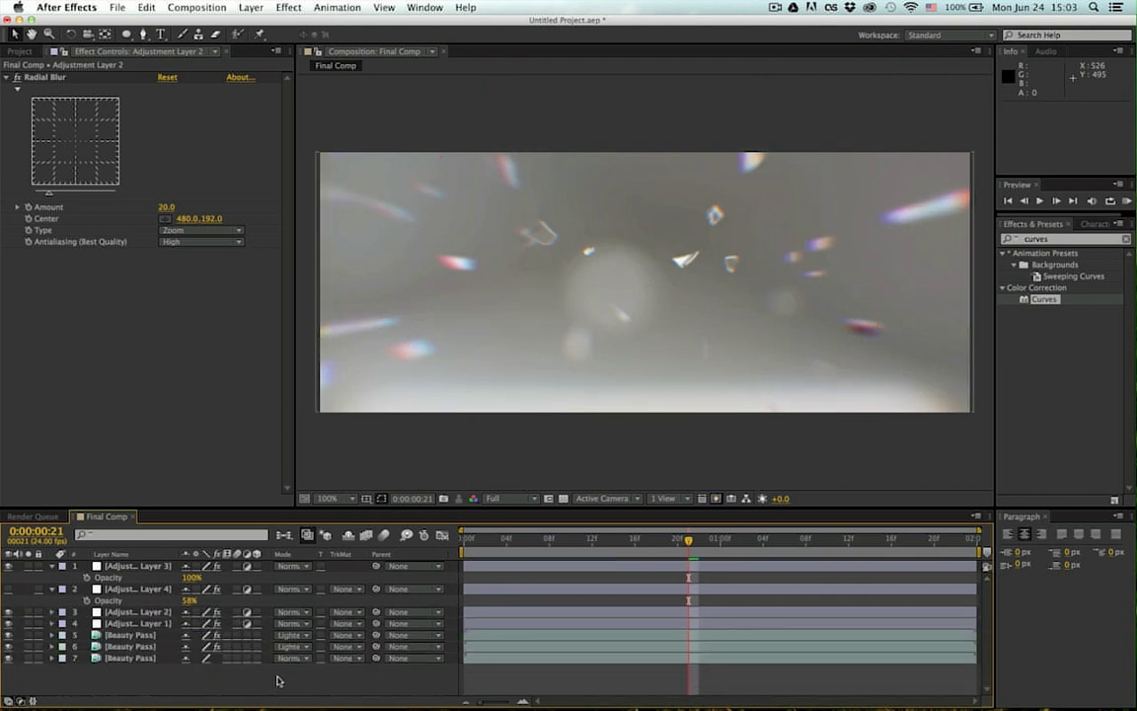
Step: Show Adjustment Layer 4 and compare the frame with and without its Curves
{"action": "left_click", "coordinate": [9, 589]}
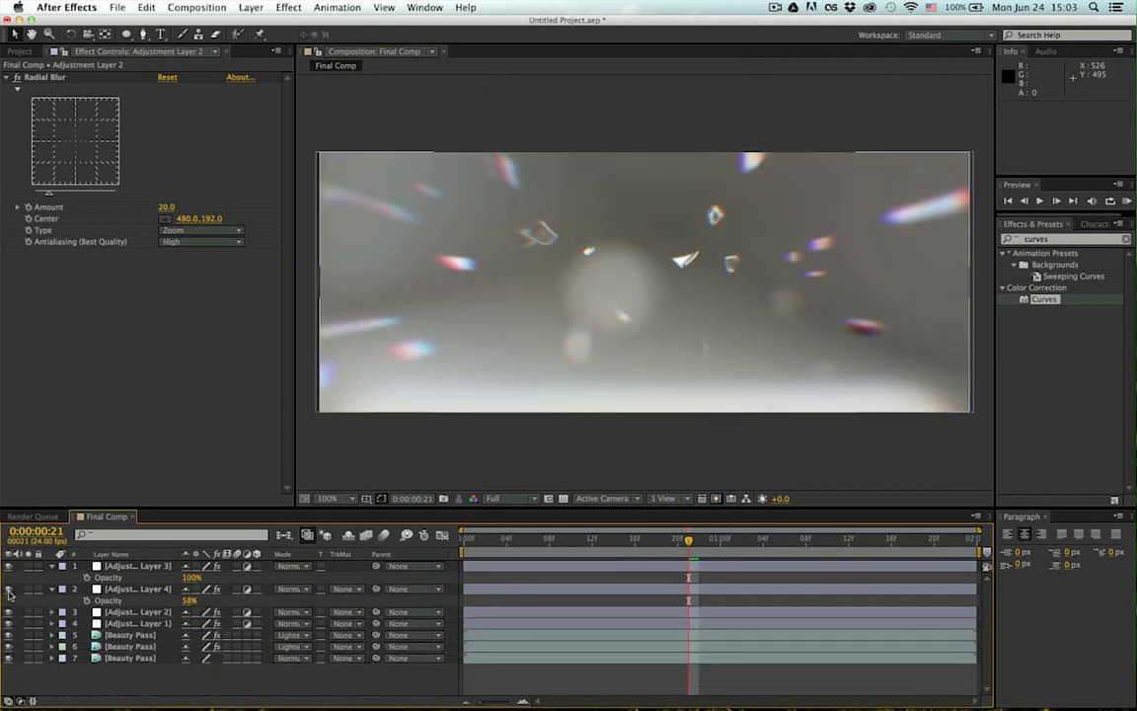
{"action": "left_click", "coordinate": [8, 589]}
{"action": "left_click", "coordinate": [8, 589]}
Step: Try Adjustment Layer 4 directly above the lowest Beauty Pass layer and check the frames up to 0:00:01:17
{"action": "left_click_drag", "start_coordinate": [153, 590], "coordinate": [156, 659]}
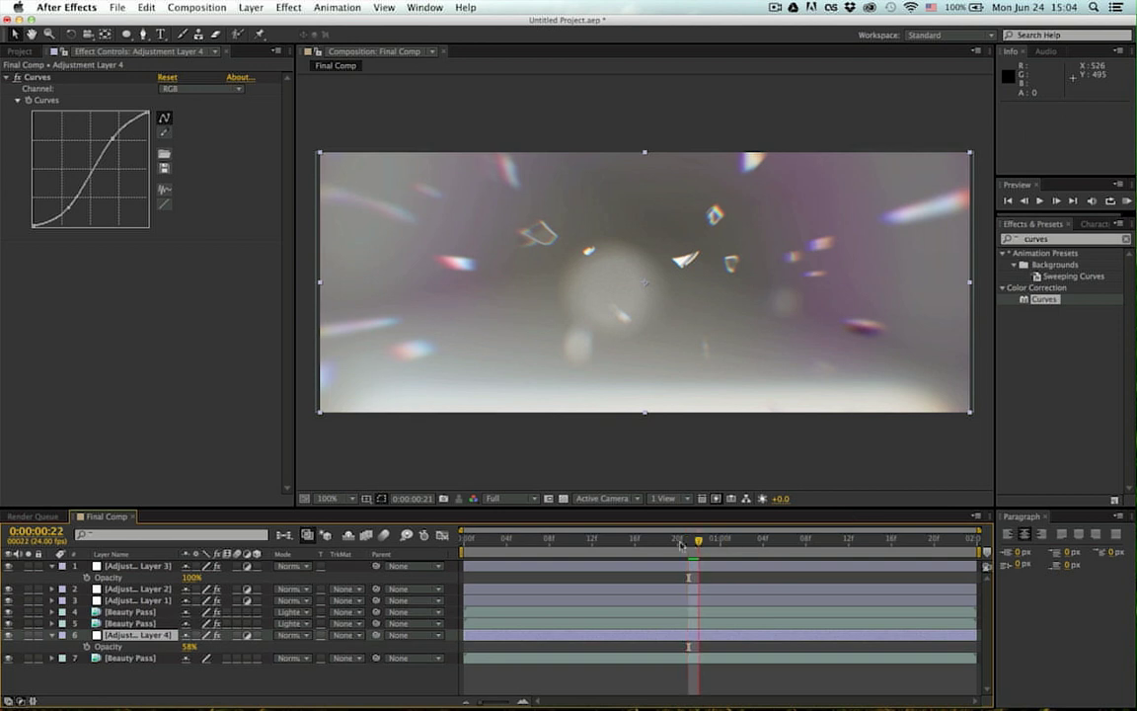
{"action": "key", "text": "space"}
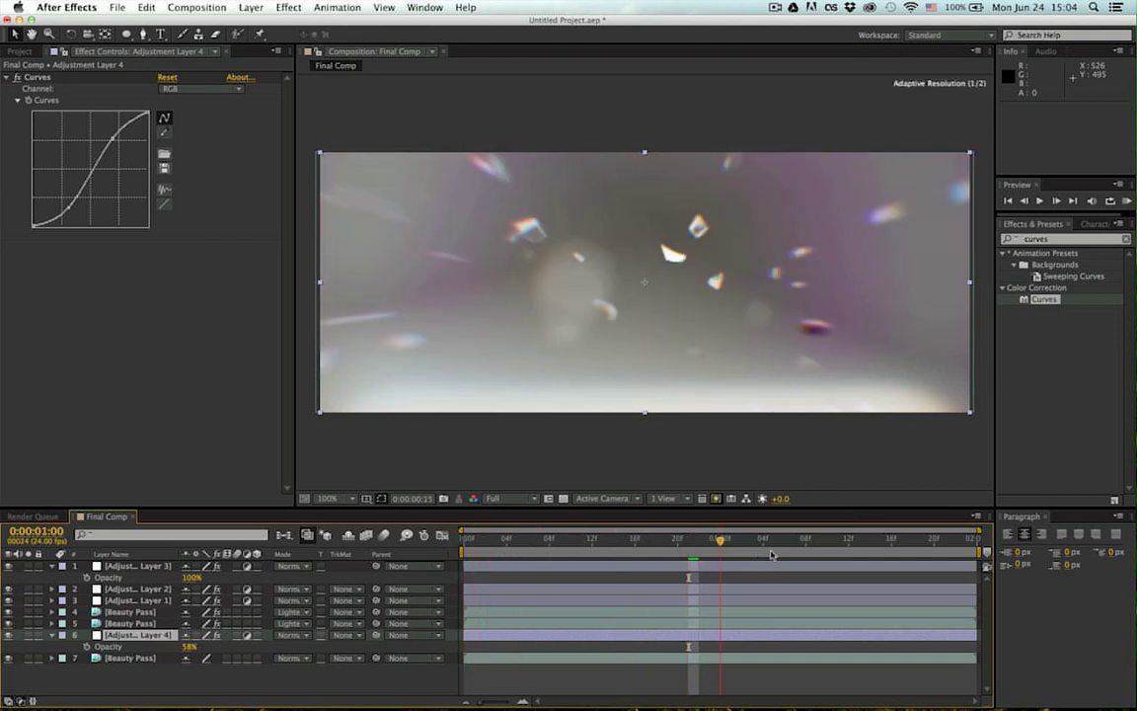
{"action": "left_click_drag", "start_coordinate": [771, 555], "coordinate": [905, 559]}
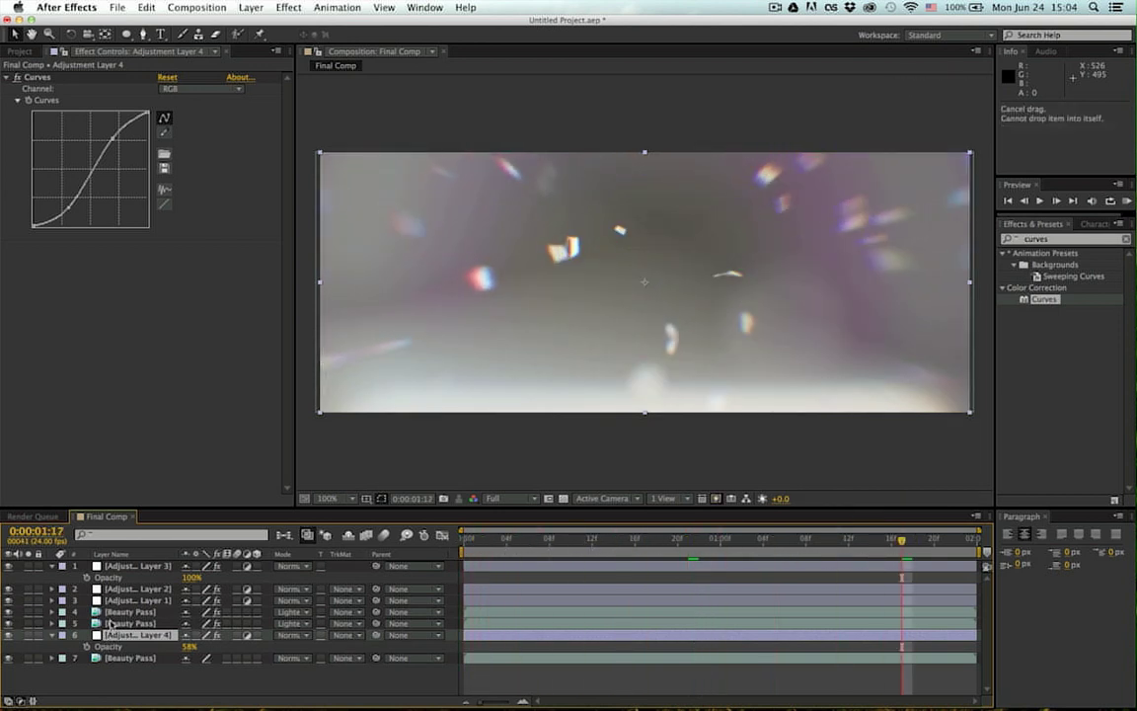
Step: Place Adjustment Layer 4 directly below Adjustment Layer 1, above all the Beauty Pass layers
{"action": "left_click_drag", "start_coordinate": [111, 624], "coordinate": [133, 589]}
{"action": "left_click", "coordinate": [120, 590]}
{"action": "left_click", "coordinate": [121, 602]}
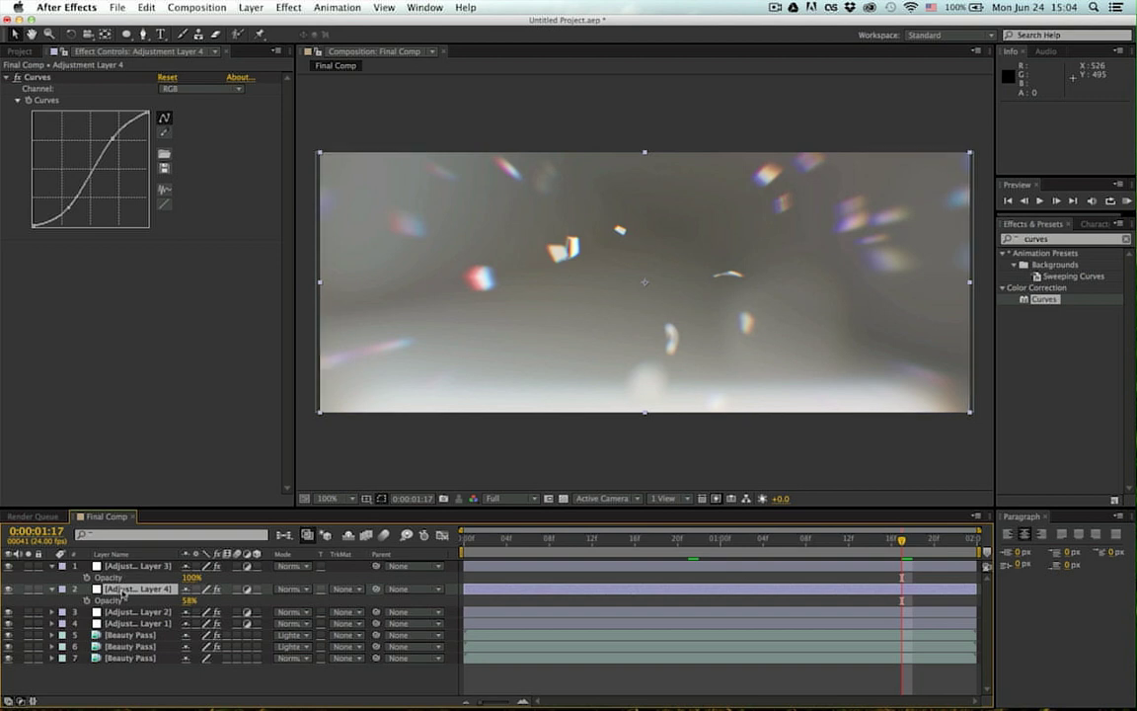
{"action": "left_click_drag", "start_coordinate": [123, 592], "coordinate": [129, 631]}
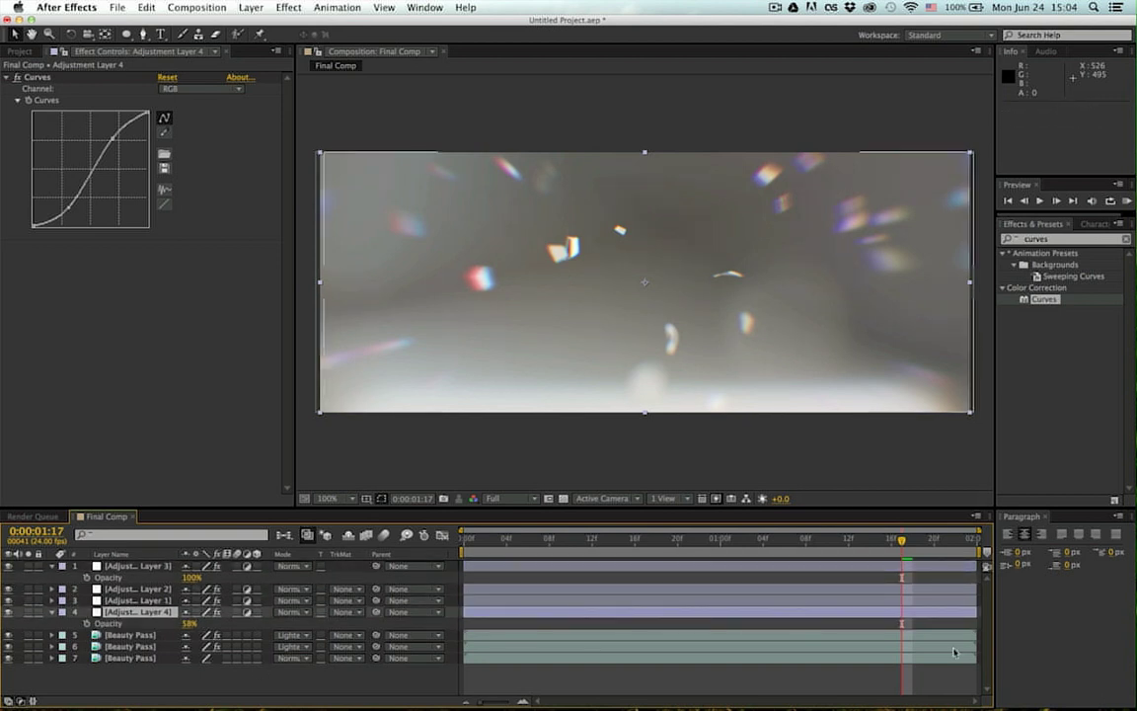
{"action": "left_click", "coordinate": [862, 693]}
Step: Preview the composition from its first frame, stopping at 0:00:01:04, to check the combined aberration
{"action": "left_click_drag", "start_coordinate": [753, 541], "coordinate": [451, 537]}
{"action": "key", "text": "space"}
{"action": "key", "text": "space"}
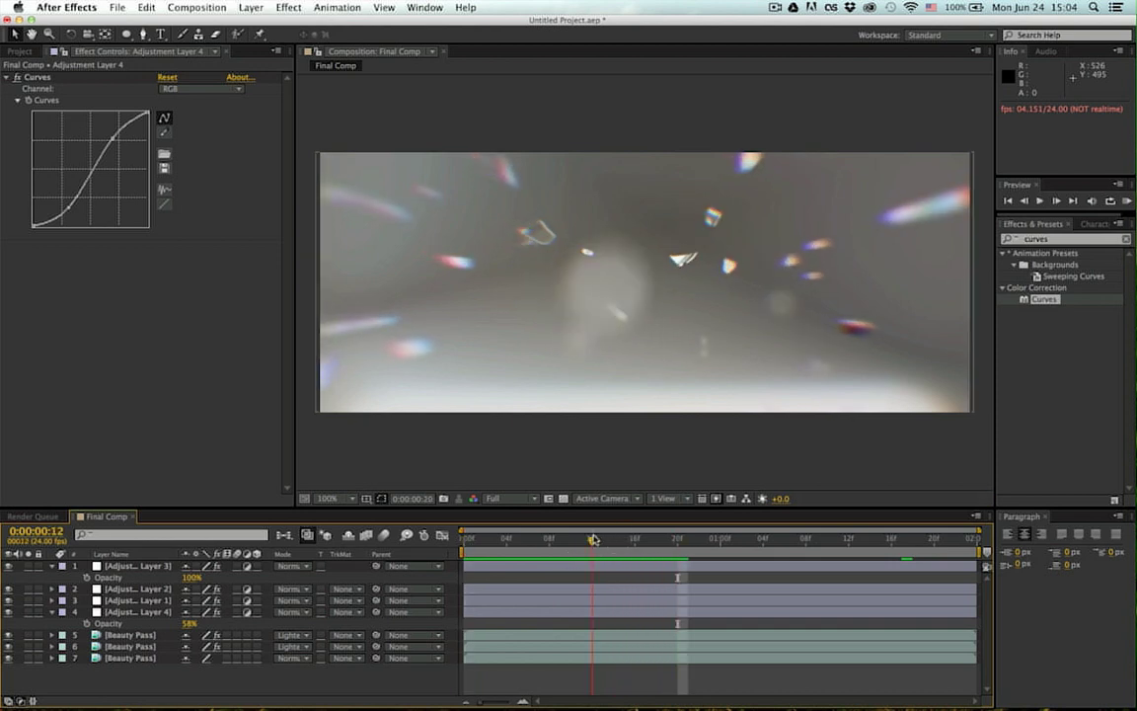
{"action": "key", "text": "space"}
{"action": "key", "text": "space"}
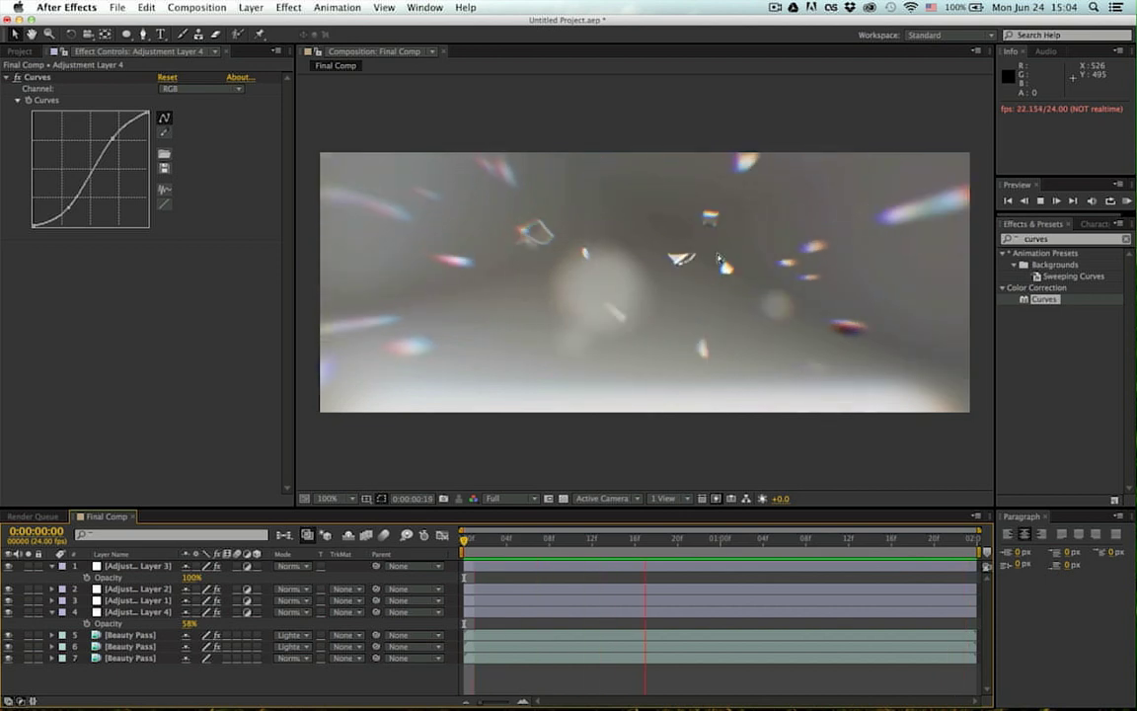
{"action": "key", "text": "space"}
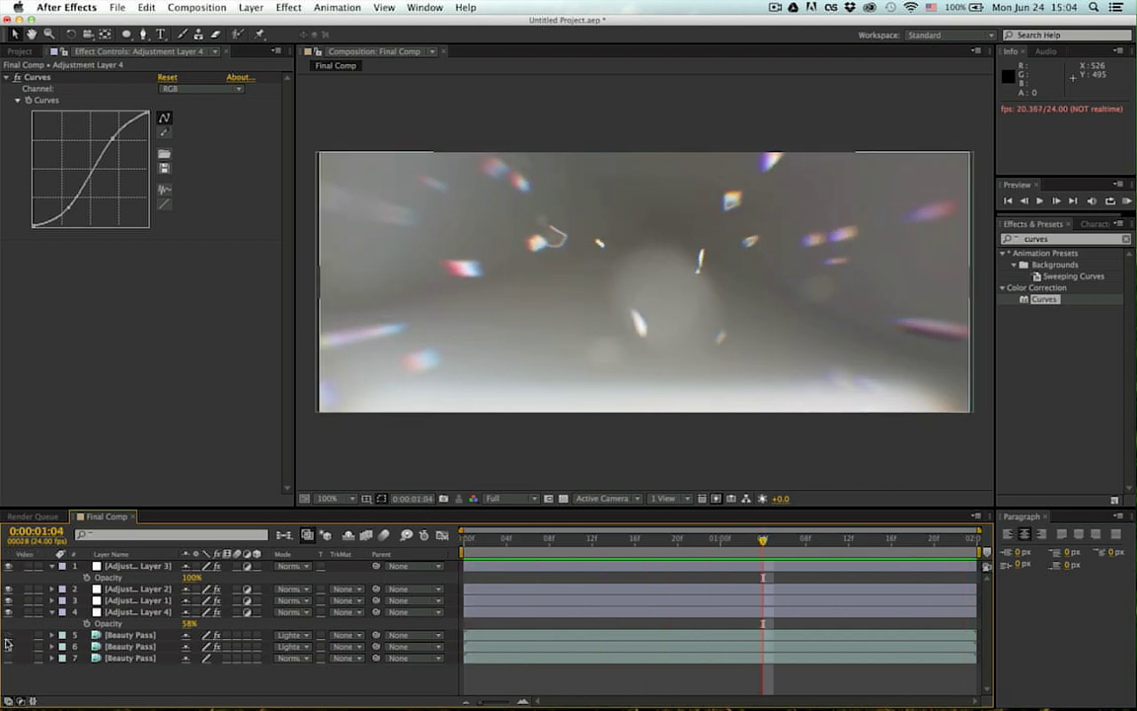
Step: Hide all three Beauty Pass layers, add a two-line HELLO THERE text layer, and place it at position 394.0, 419.0
{"action": "left_click", "coordinate": [8, 645]}
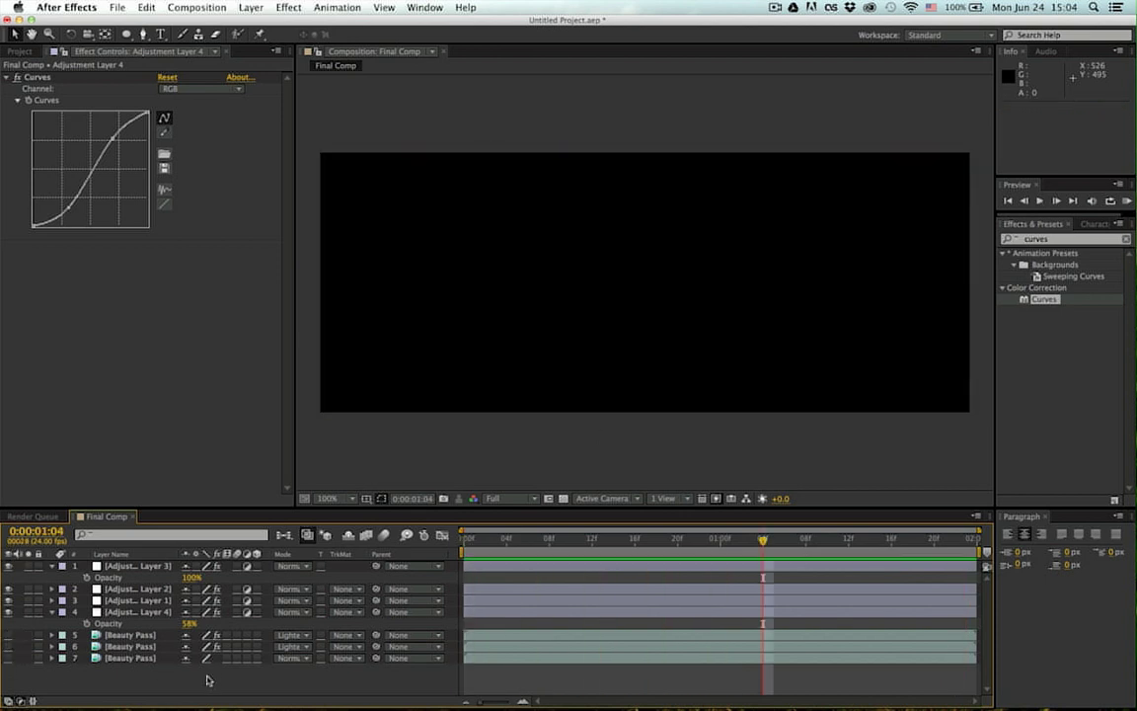
{"action": "key", "text": "super+t"}
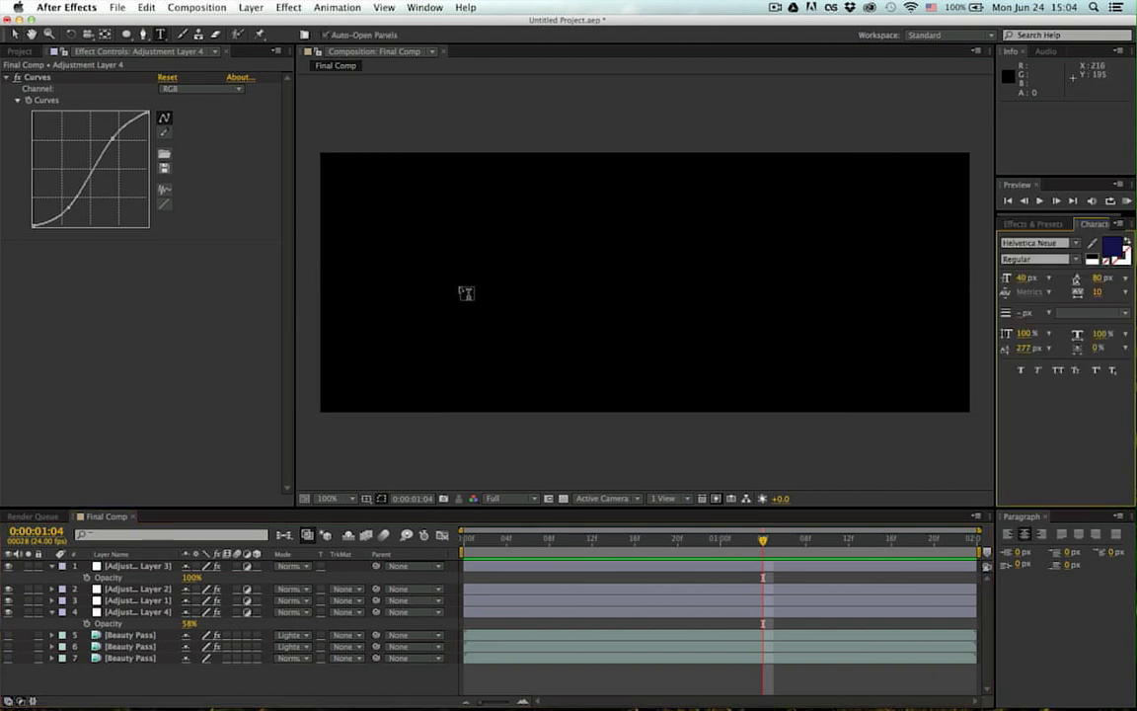
{"action": "left_click", "coordinate": [436, 296]}
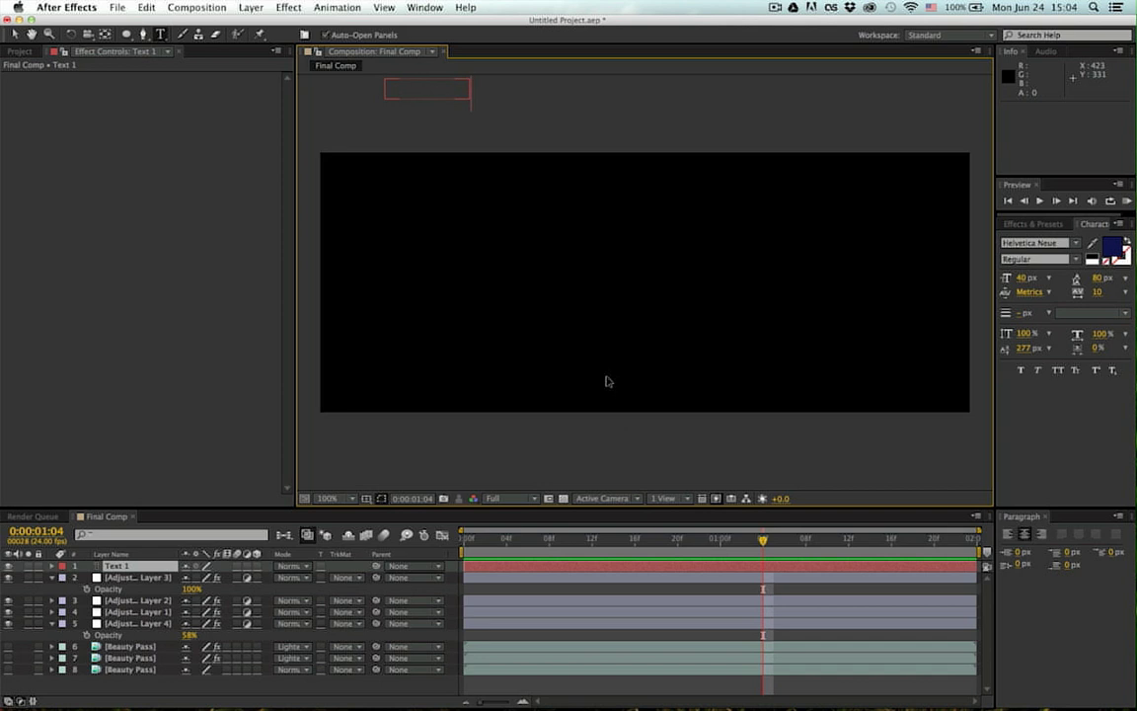
{"action": "left_click", "coordinate": [136, 566]}
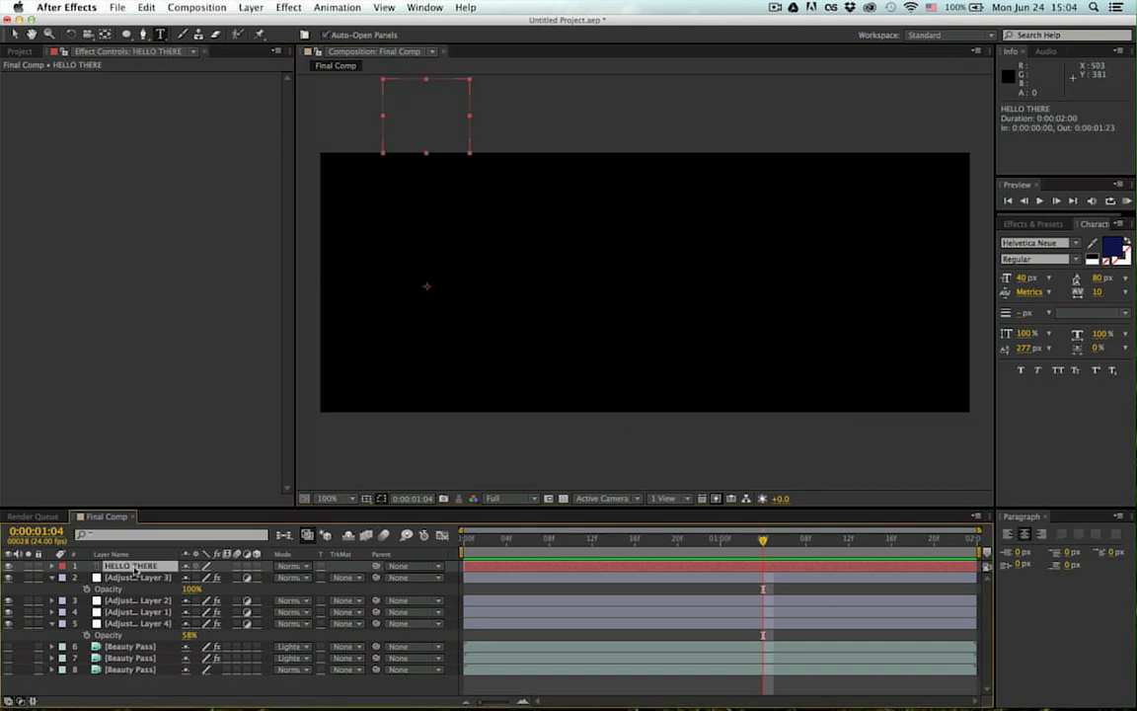
{"action": "key", "text": "v"}
{"action": "key", "text": "Caps_Lock"}
{"action": "left_click_drag", "start_coordinate": [449, 104], "coordinate": [608, 253]}
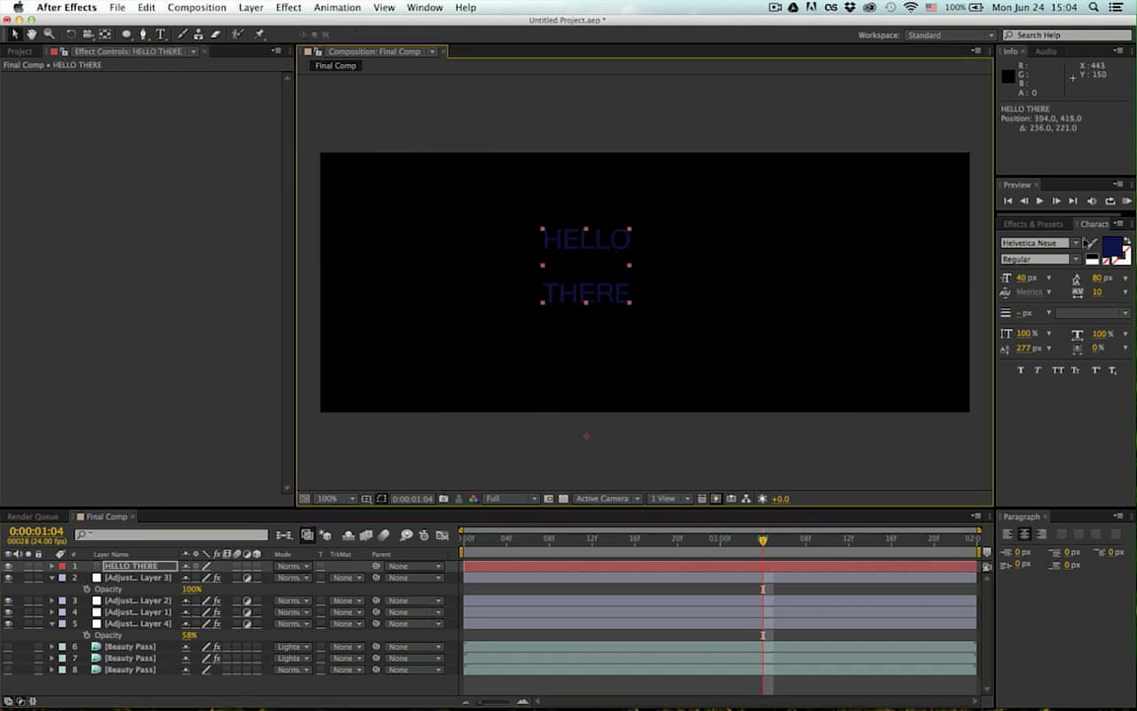
Step: Set the HELLO THERE text fill to white with R, G and B at 255
{"action": "left_click", "coordinate": [1112, 247]}
{"action": "left_click_drag", "start_coordinate": [538, 550], "coordinate": [408, 362]}
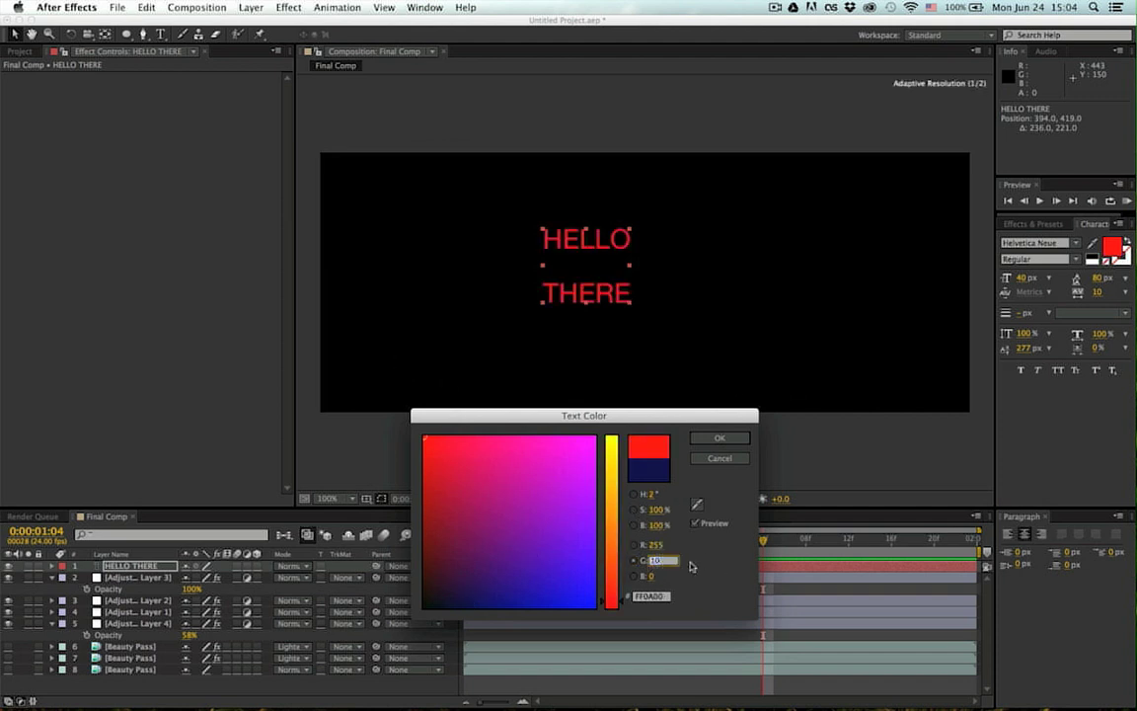
{"action": "type", "text": "255"}
{"action": "left_click", "coordinate": [652, 577]}
{"action": "type", "text": "255"}
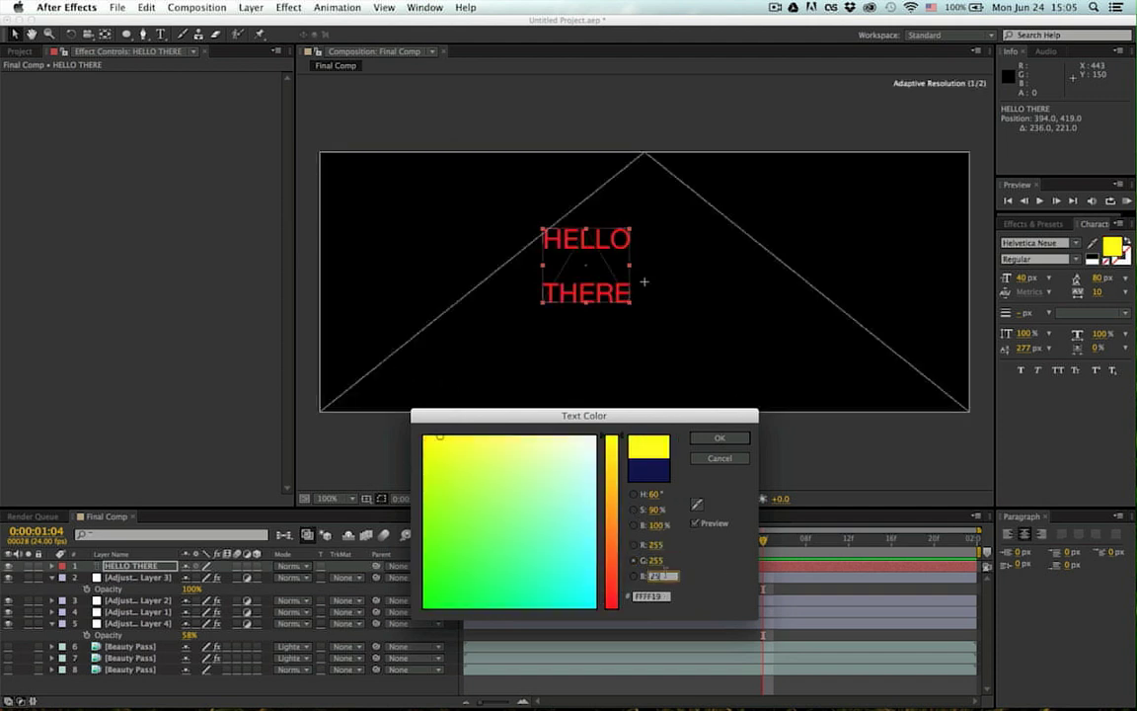
{"action": "left_click", "coordinate": [700, 440]}
{"action": "left_click", "coordinate": [700, 439]}
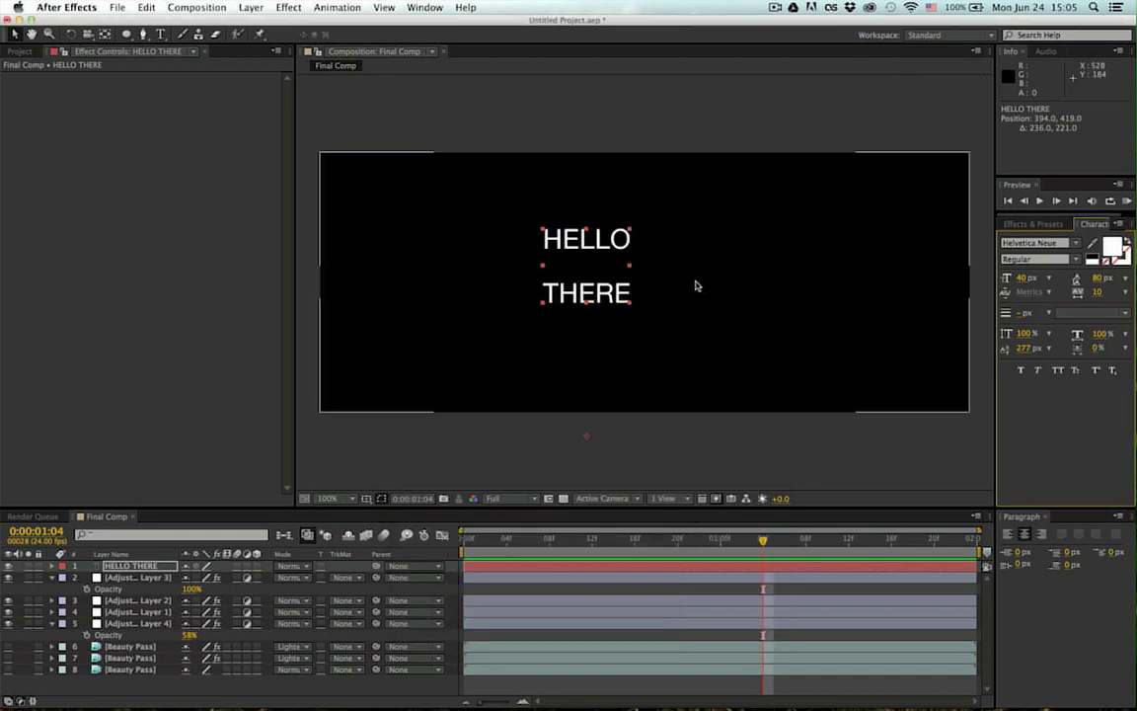
Step: Set the HELLO THERE text to Helvetica Neue Bold with Auto leading and a 122 px font size
{"action": "left_click", "coordinate": [1078, 261]}
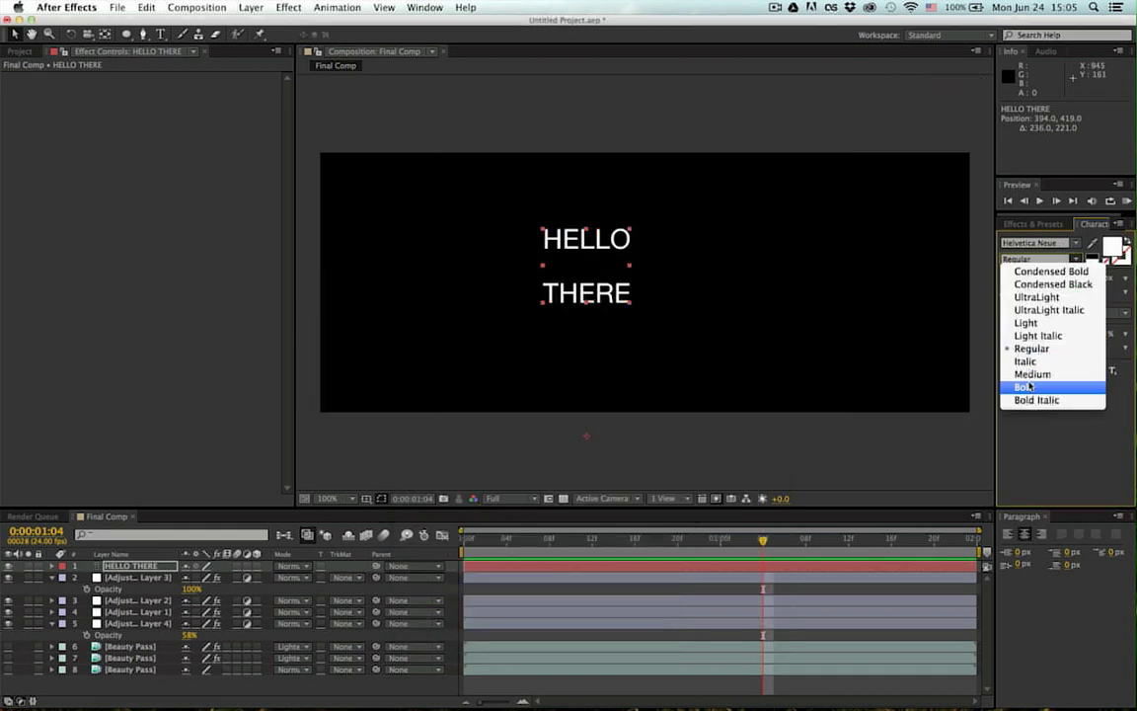
{"action": "left_click", "coordinate": [1032, 386]}
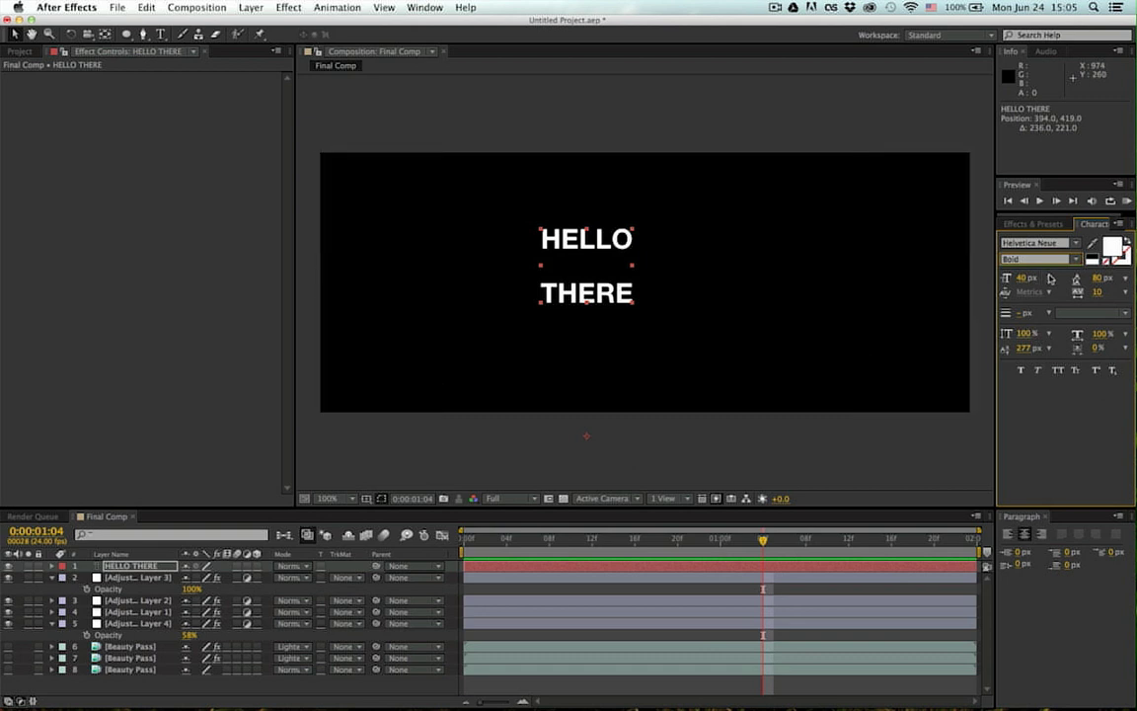
{"action": "left_click", "coordinate": [1111, 280]}
{"action": "left_click", "coordinate": [1071, 293]}
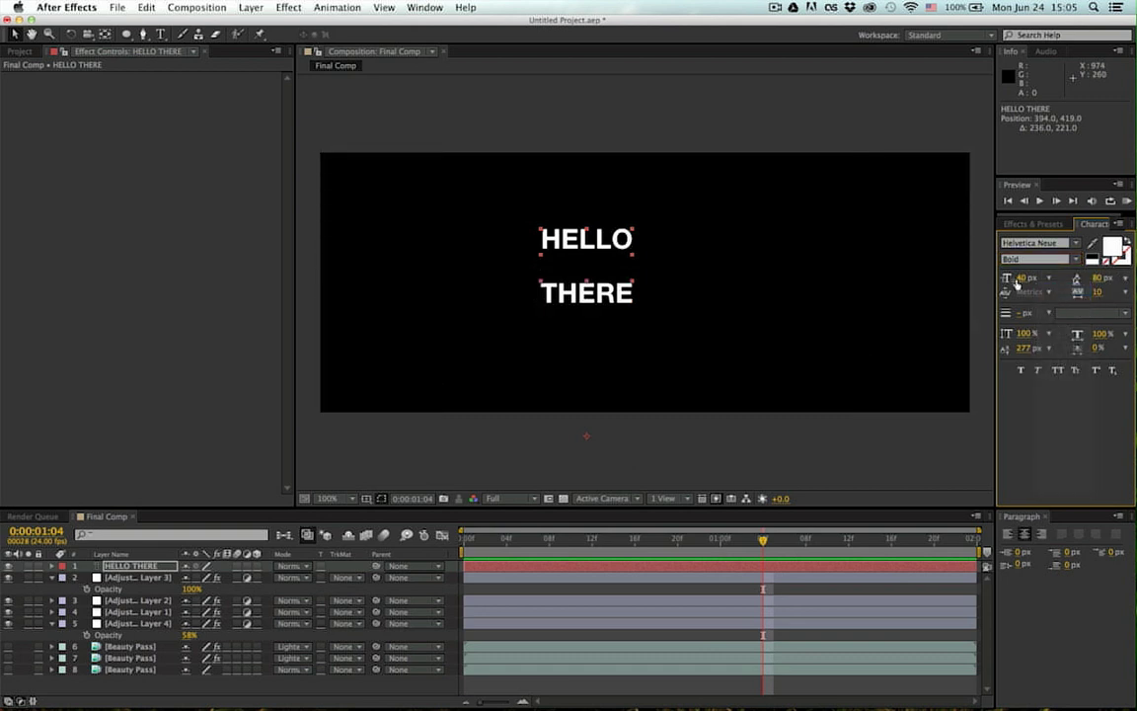
{"action": "left_click_drag", "start_coordinate": [1025, 279], "coordinate": [1105, 279]}
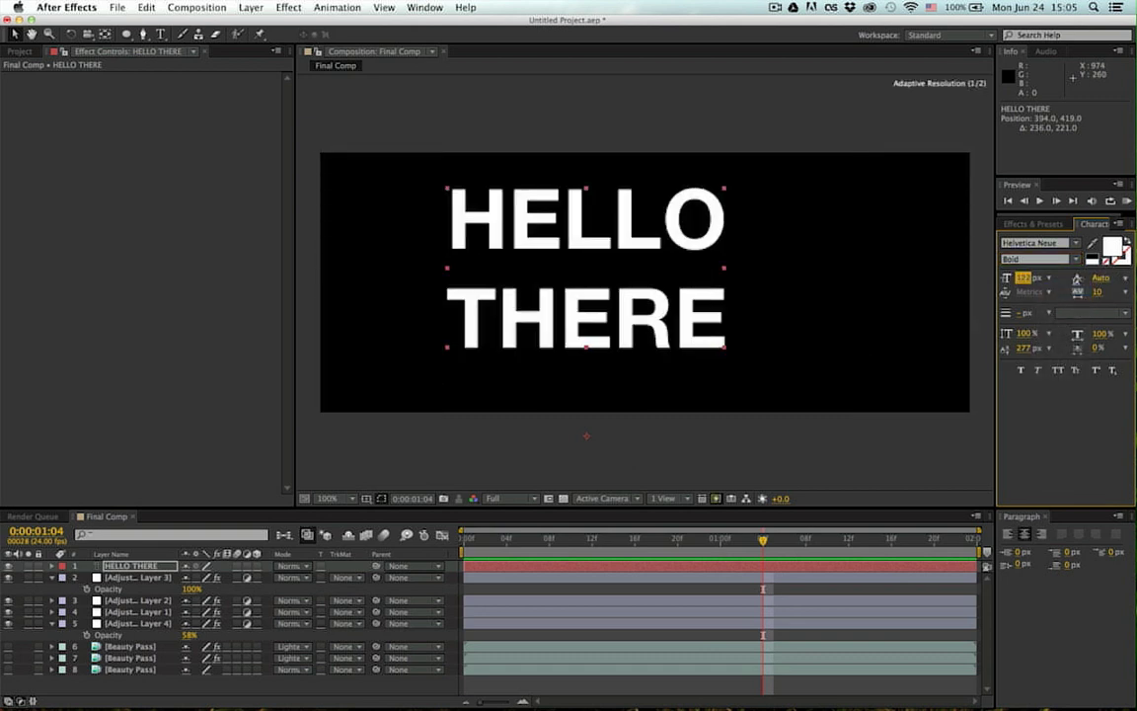
Step: Centre the HELLO THERE text horizontally by setting its X position to 480
{"action": "key", "text": "p"}
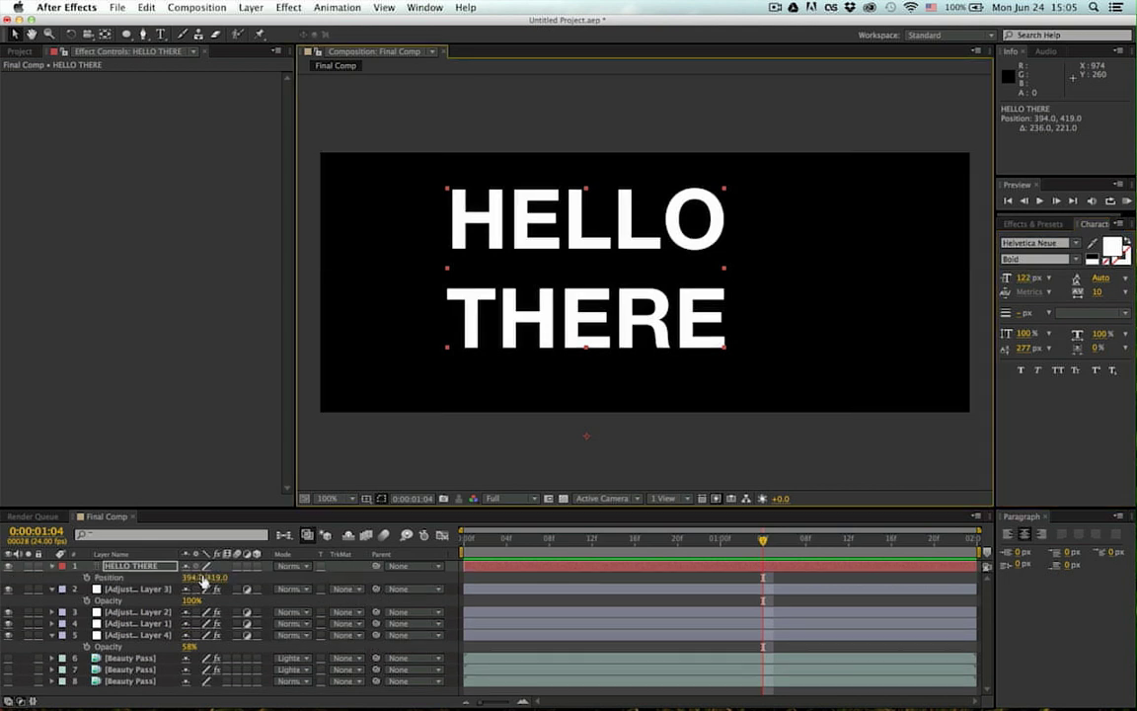
{"action": "left_click", "coordinate": [198, 577]}
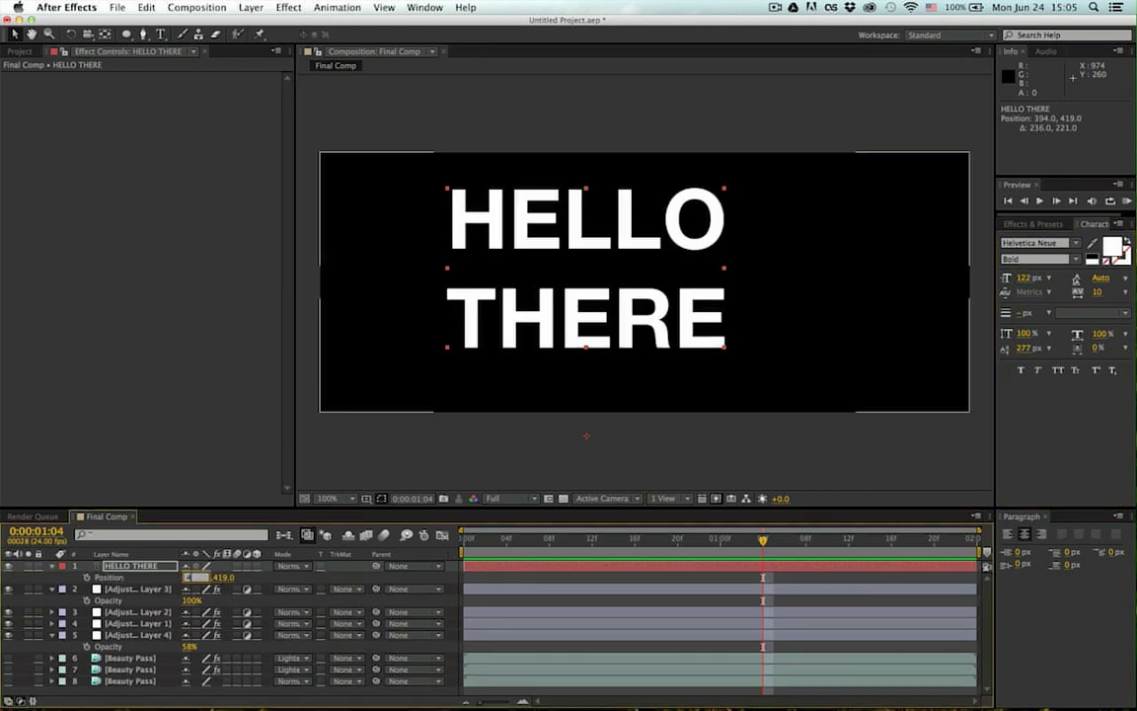
{"action": "type", "text": "480"}
{"action": "key", "text": "Return"}
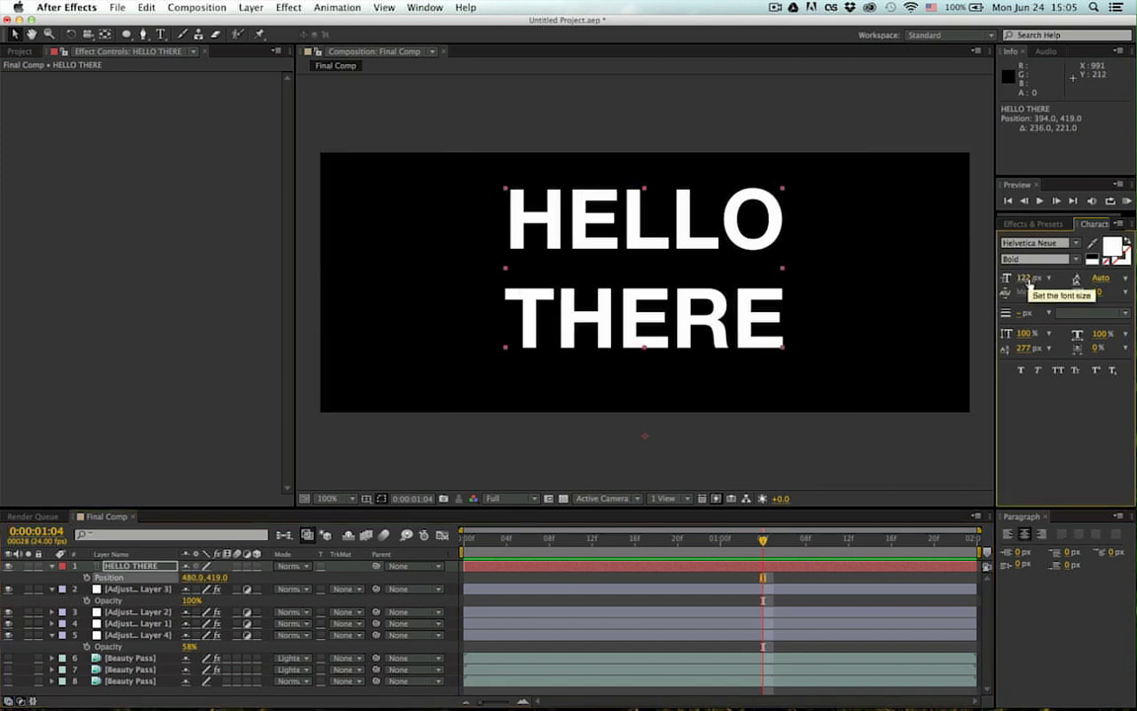
Step: Set the HELLO THERE font size to 146 px and move the text down to position 480.0, 429.0
{"action": "left_click_drag", "start_coordinate": [1021, 278], "coordinate": [1066, 278]}
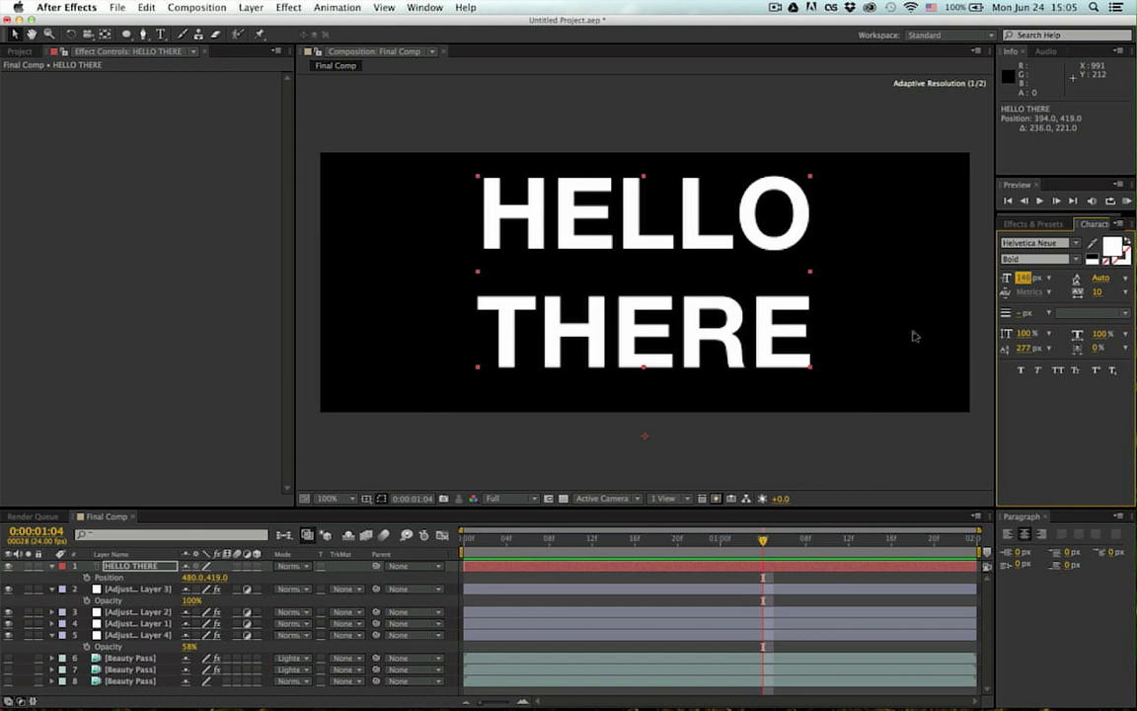
{"action": "left_click_drag", "start_coordinate": [562, 338], "coordinate": [562, 344]}
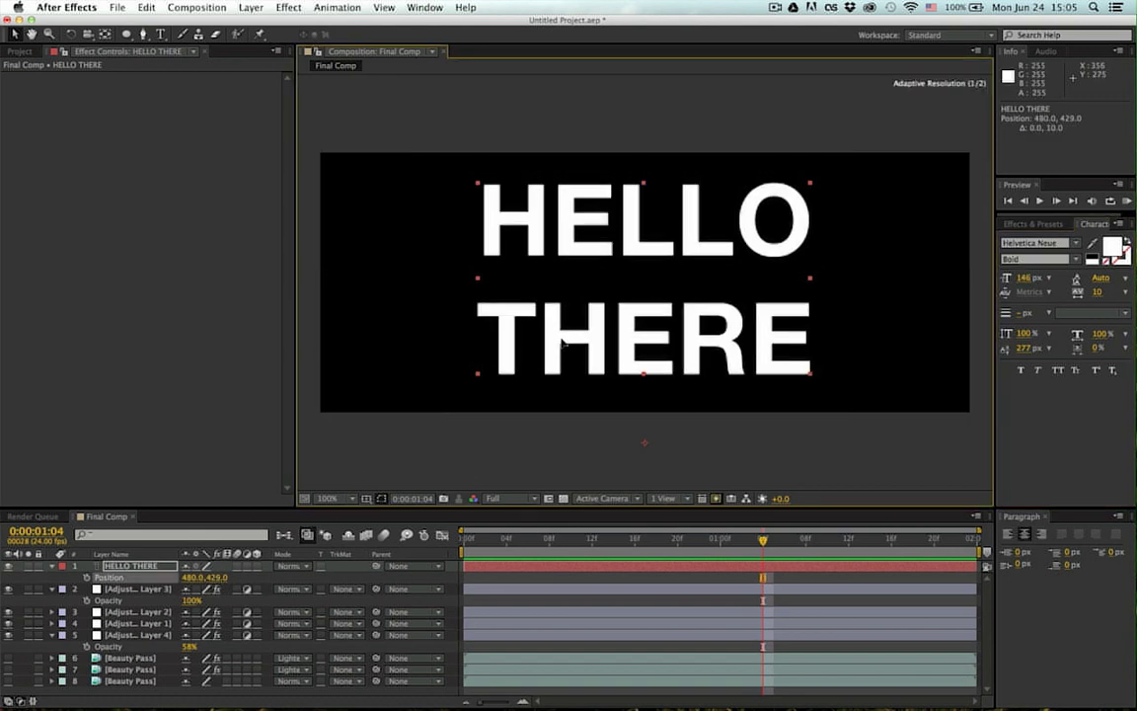
Step: Collapse the revealed layer properties and move the HELLO THERE text layer to the bottom of the layer stack
{"action": "left_click", "coordinate": [514, 638]}
{"action": "key", "text": "u"}
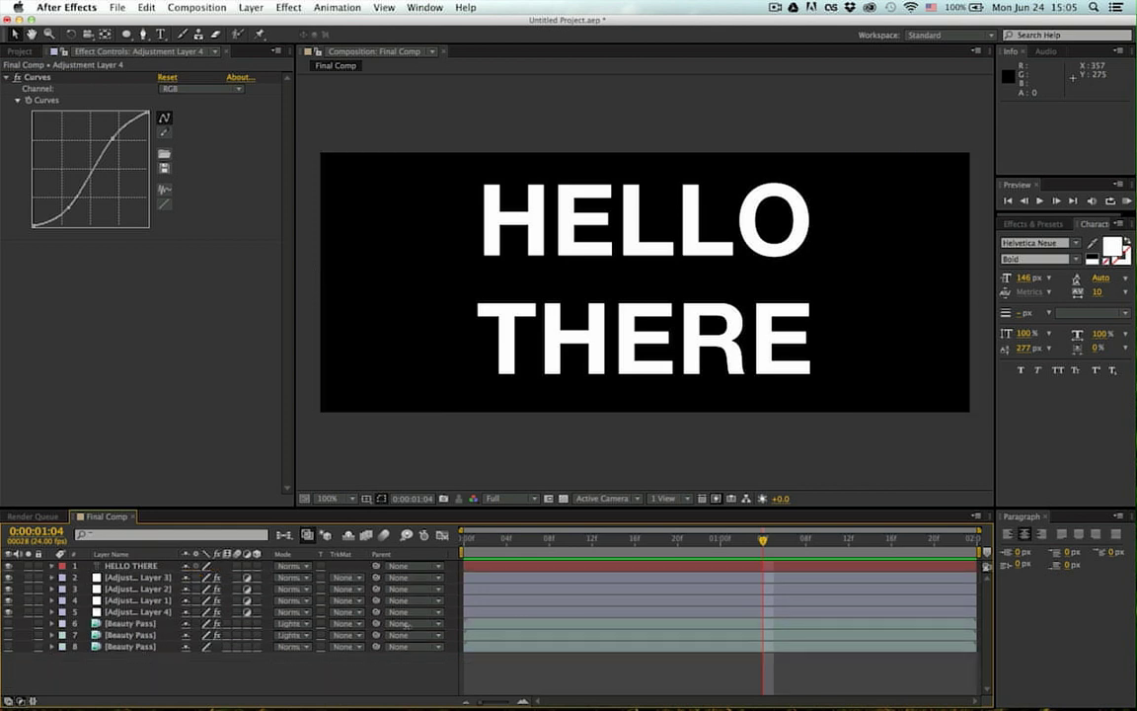
{"action": "left_click_drag", "start_coordinate": [145, 566], "coordinate": [139, 664]}
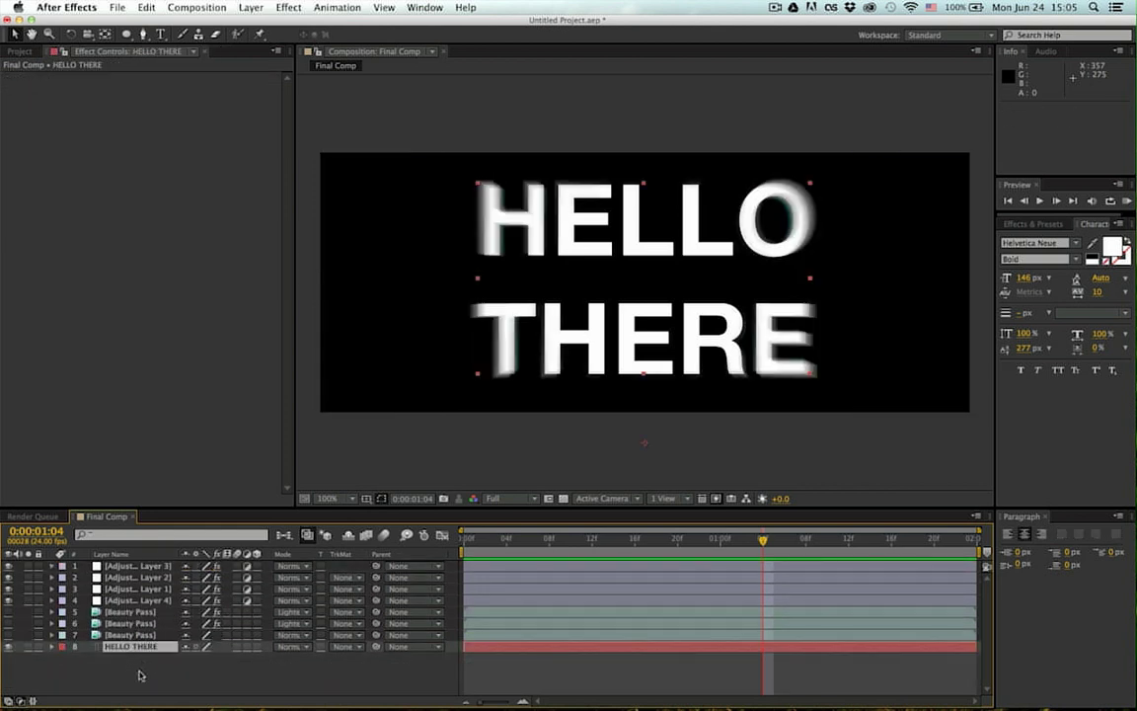
{"action": "left_click", "coordinate": [140, 674]}
{"action": "key", "text": "super+alt+y"}
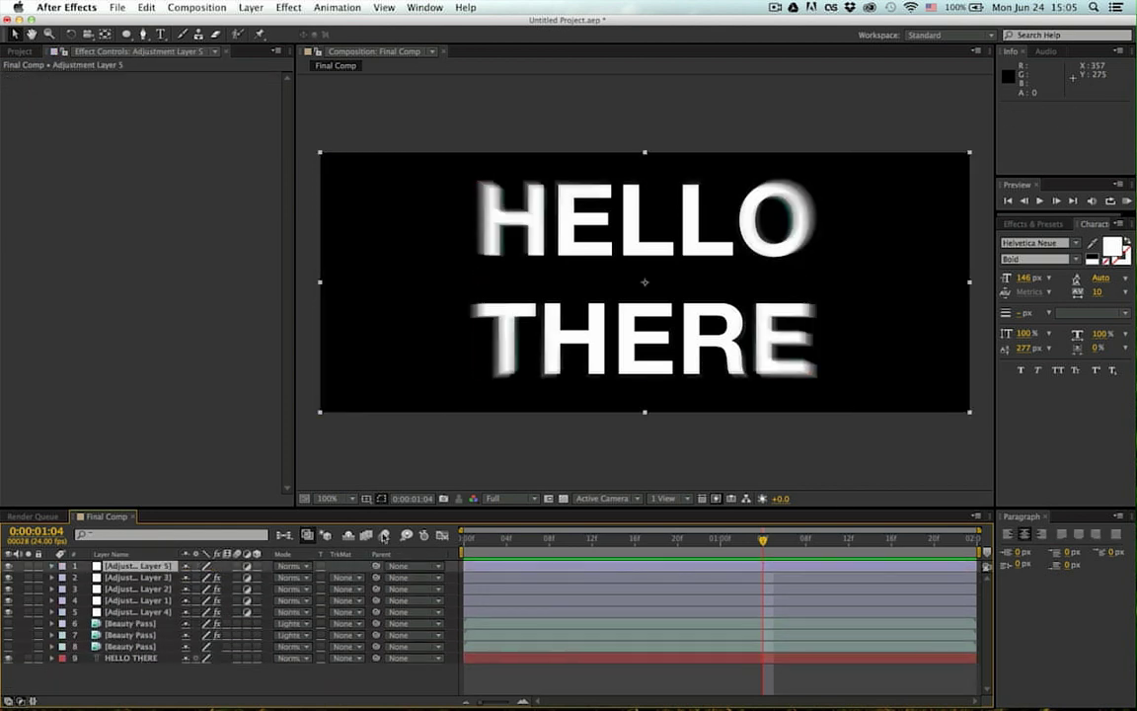
{"action": "key", "text": "super+z"}
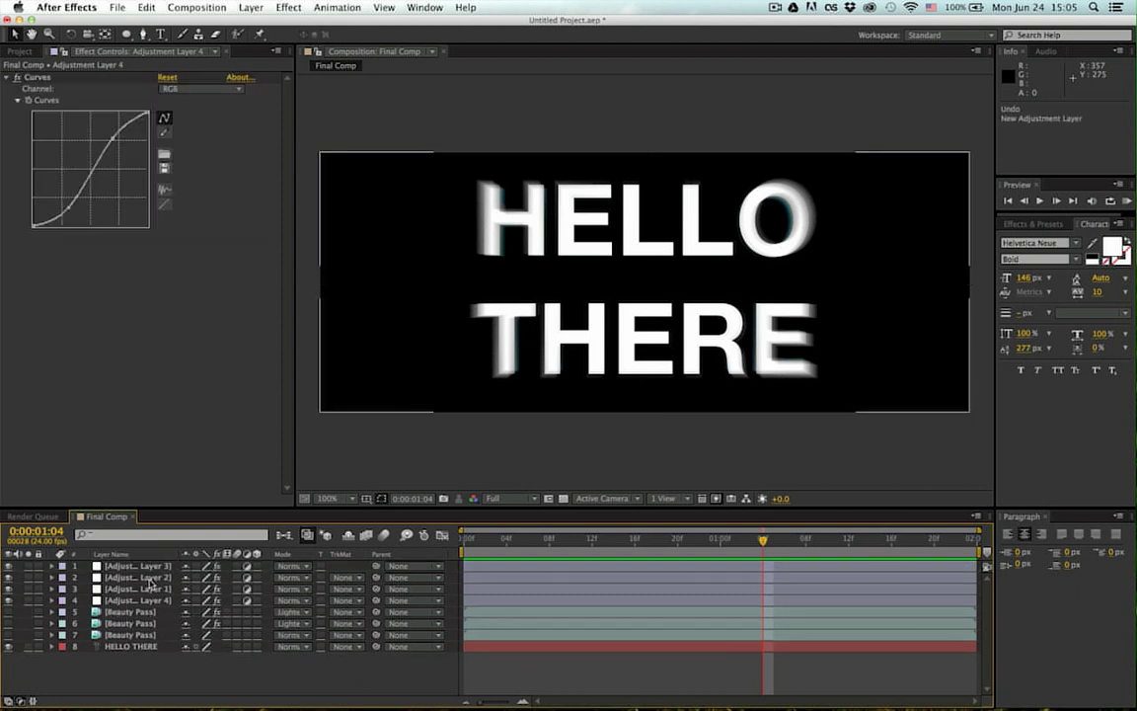
Step: Create a black 960 x 384 px solid and place it beneath the HELLO THERE text layer
{"action": "key", "text": "super+y"}
{"action": "left_click", "coordinate": [680, 535]}
{"action": "left_click_drag", "start_coordinate": [507, 520], "coordinate": [630, 602]}
{"action": "left_click", "coordinate": [651, 559]}
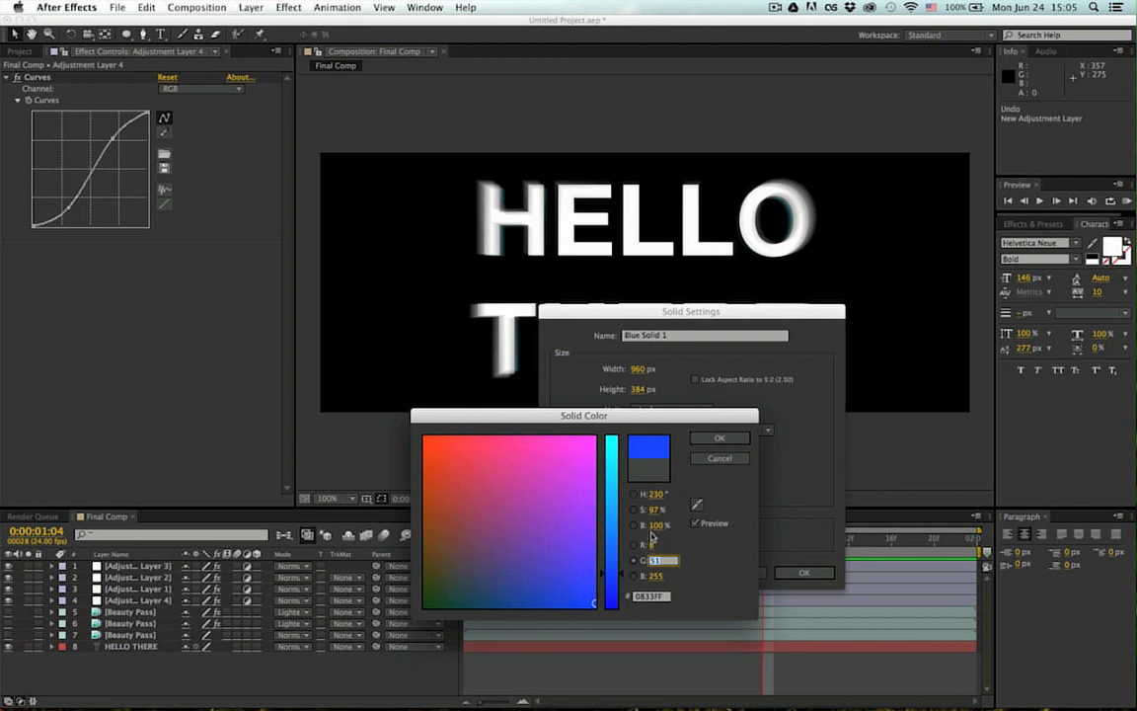
{"action": "left_click", "coordinate": [652, 526]}
{"action": "left_click", "coordinate": [634, 525]}
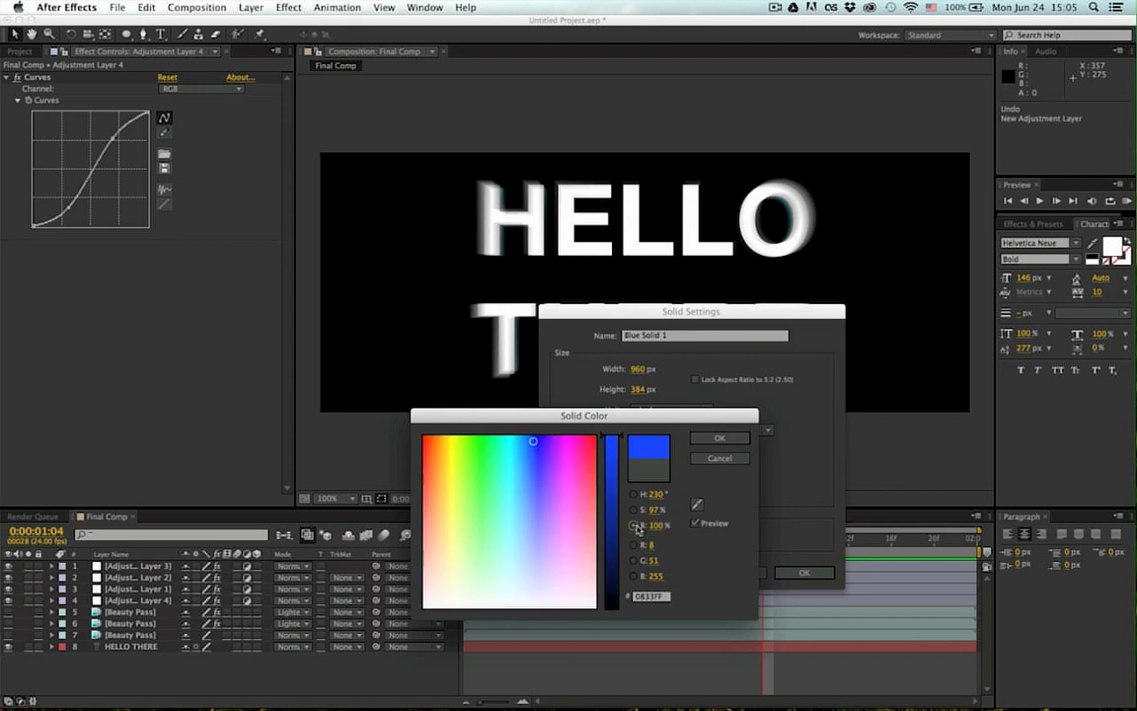
{"action": "left_click_drag", "start_coordinate": [565, 447], "coordinate": [547, 401]}
{"action": "left_click", "coordinate": [653, 546]}
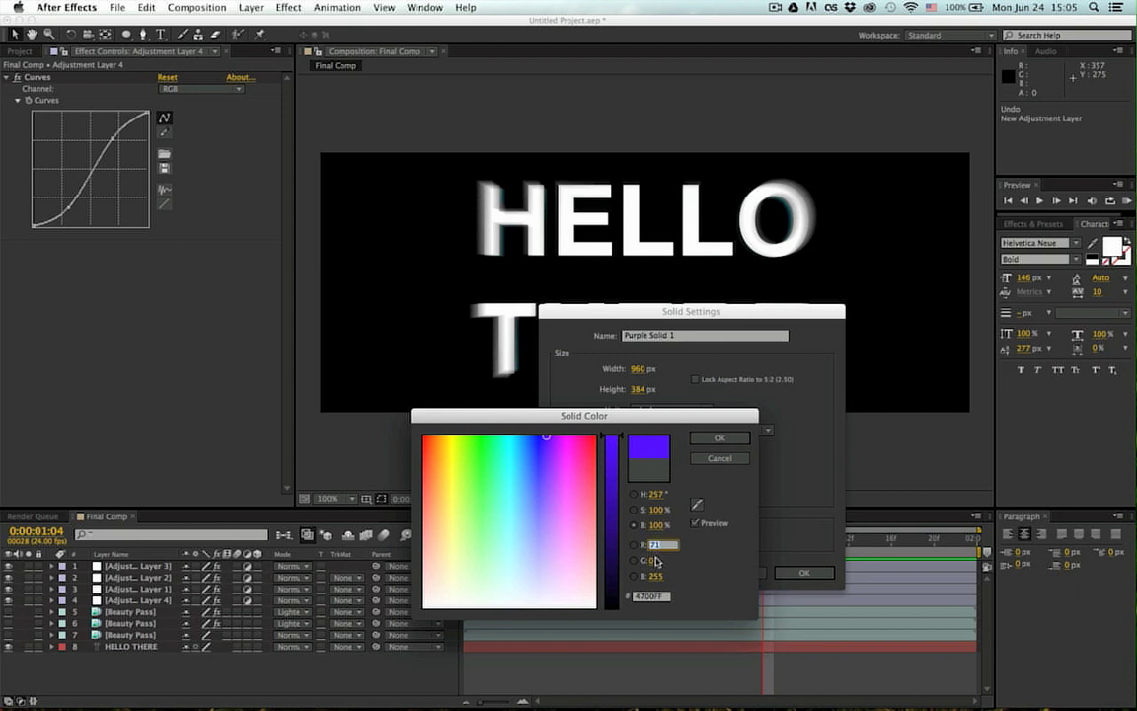
{"action": "type", "text": "255"}
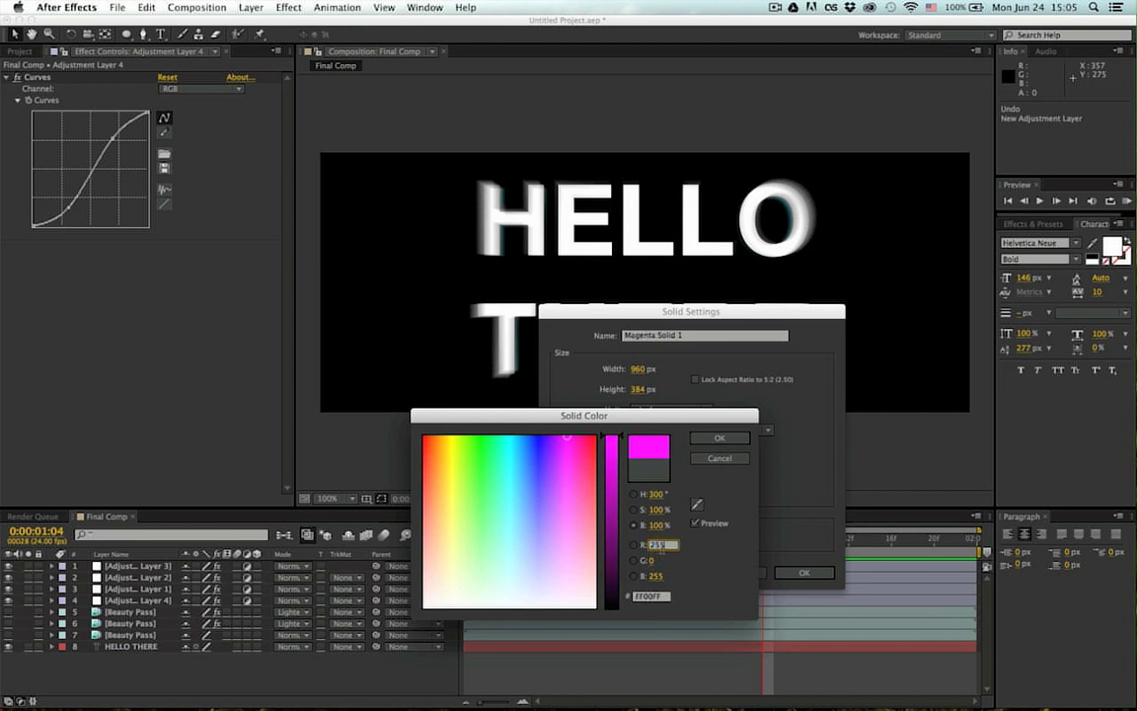
{"action": "left_click", "coordinate": [654, 560]}
{"action": "type", "text": "255"}
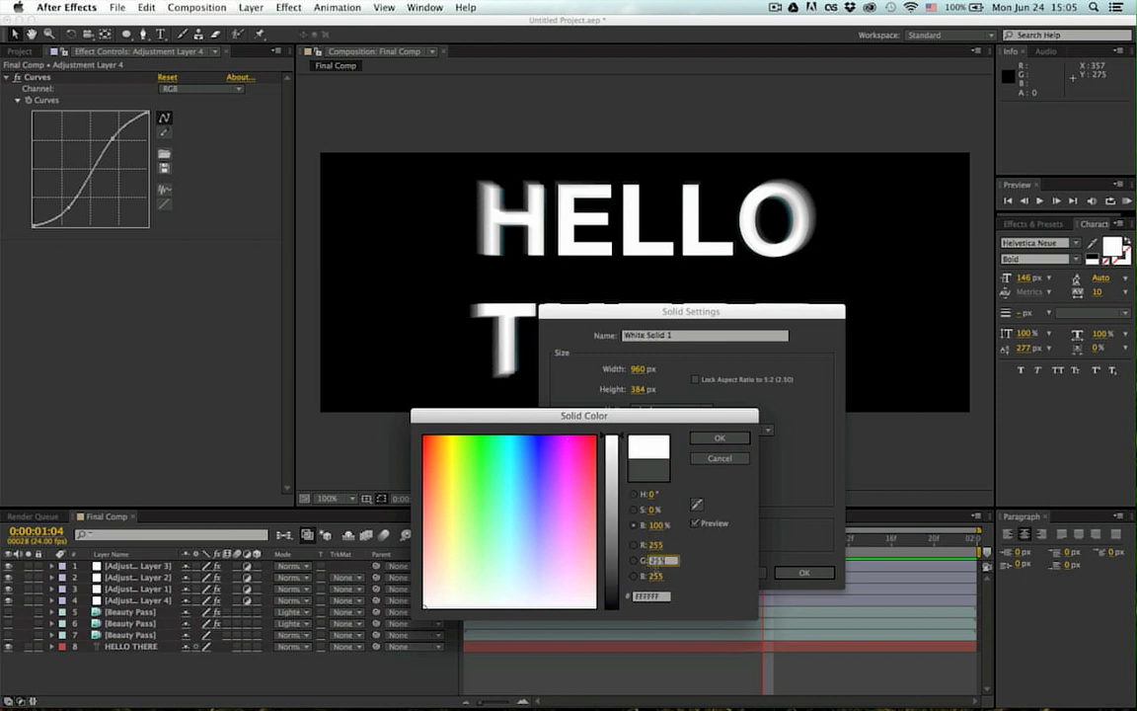
{"action": "left_click", "coordinate": [659, 577]}
{"action": "left_click_drag", "start_coordinate": [611, 549], "coordinate": [612, 654]}
{"action": "left_click", "coordinate": [714, 438]}
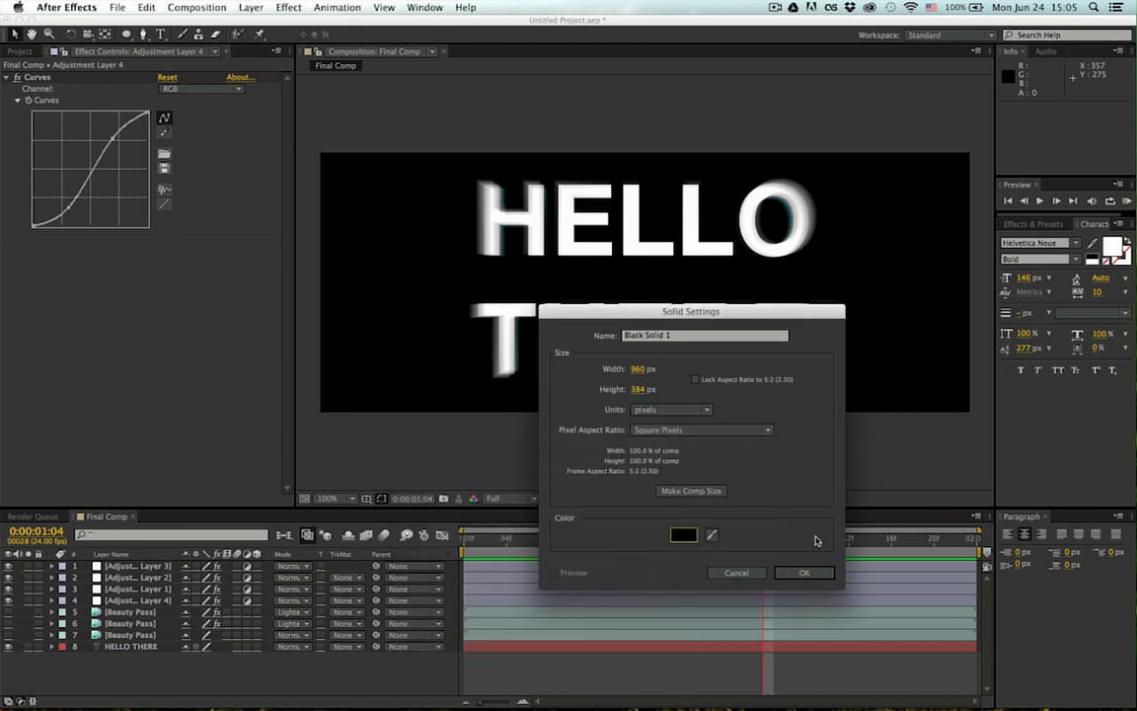
{"action": "left_click", "coordinate": [804, 572]}
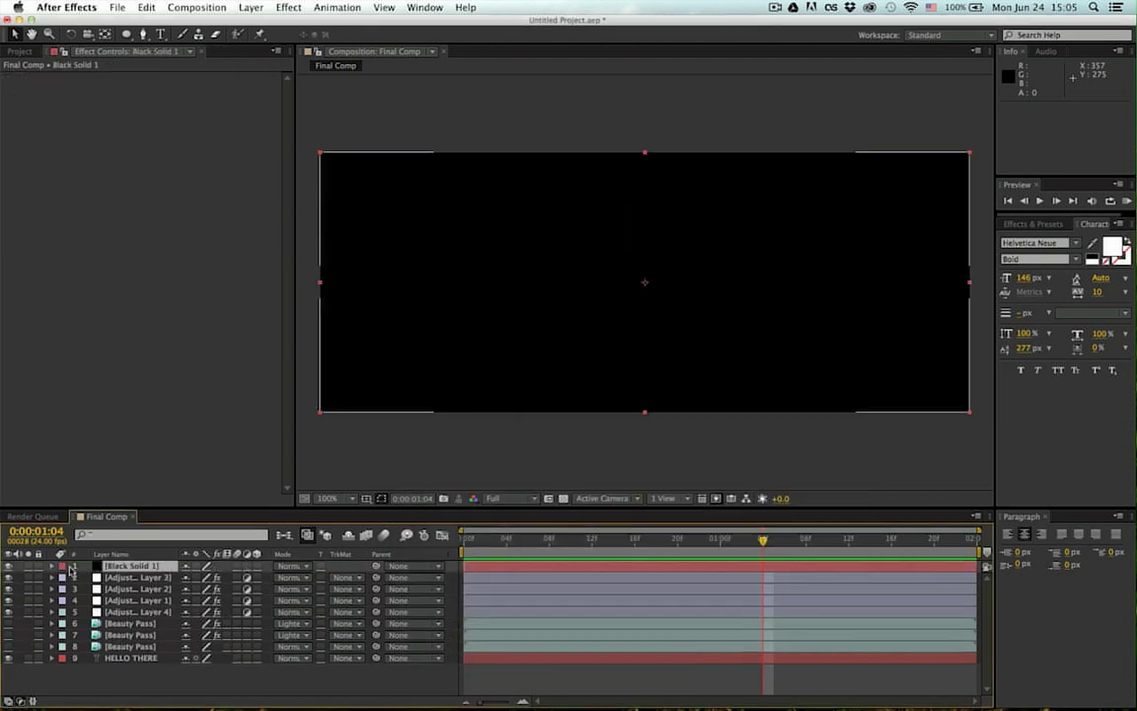
{"action": "left_click_drag", "start_coordinate": [129, 672], "coordinate": [131, 675]}
Step: Pre-compose the HELLO THERE text and the black solid together as Pre-comp 1, and duplicate the pre-comp twice
{"action": "left_click", "coordinate": [131, 647]}
{"action": "left_click", "coordinate": [132, 659], "text": "shift"}
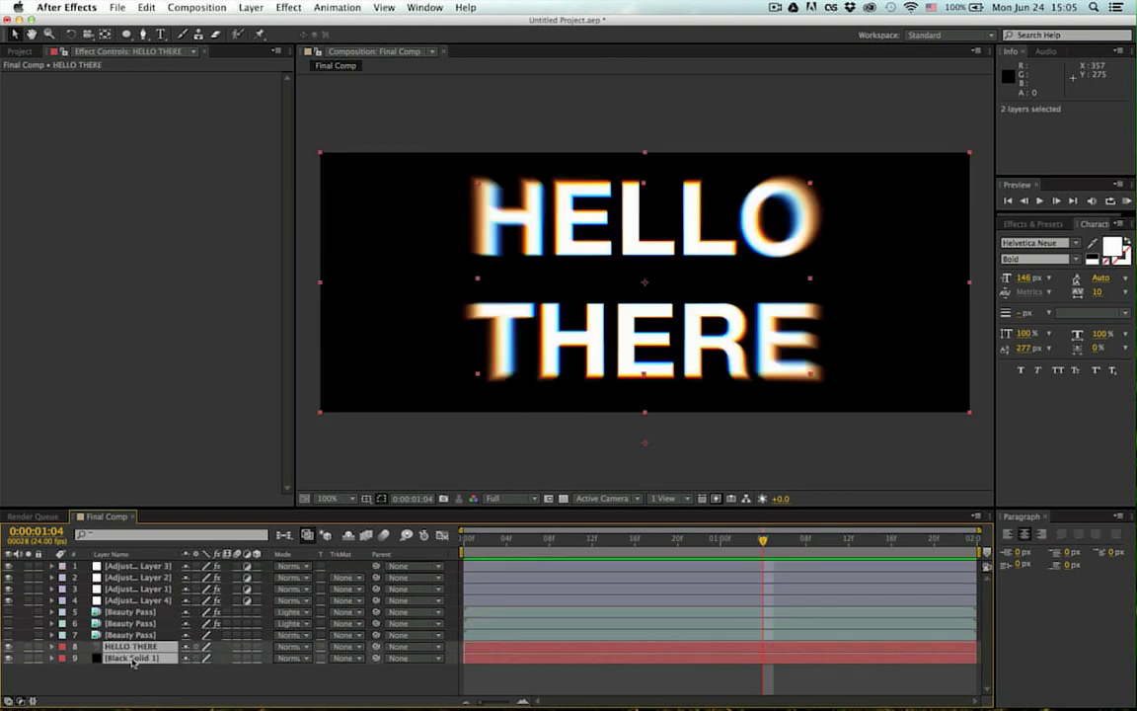
{"action": "key", "text": "super+shift+c"}
{"action": "key", "text": "Return"}
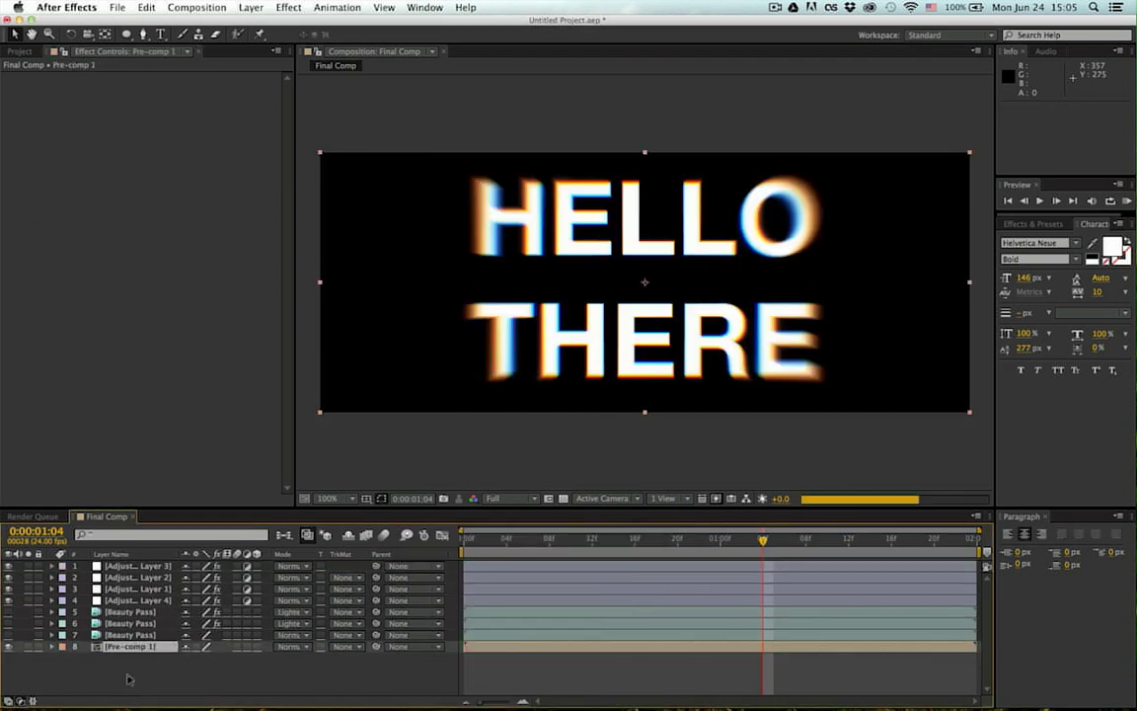
{"action": "key", "text": "super+d"}
{"action": "key", "text": "super+d"}
Step: Copy the cyan Tint and Fast Blur effects from the second Beauty Pass layer onto the middle Pre-comp 1 layer
{"action": "left_click", "coordinate": [128, 635]}
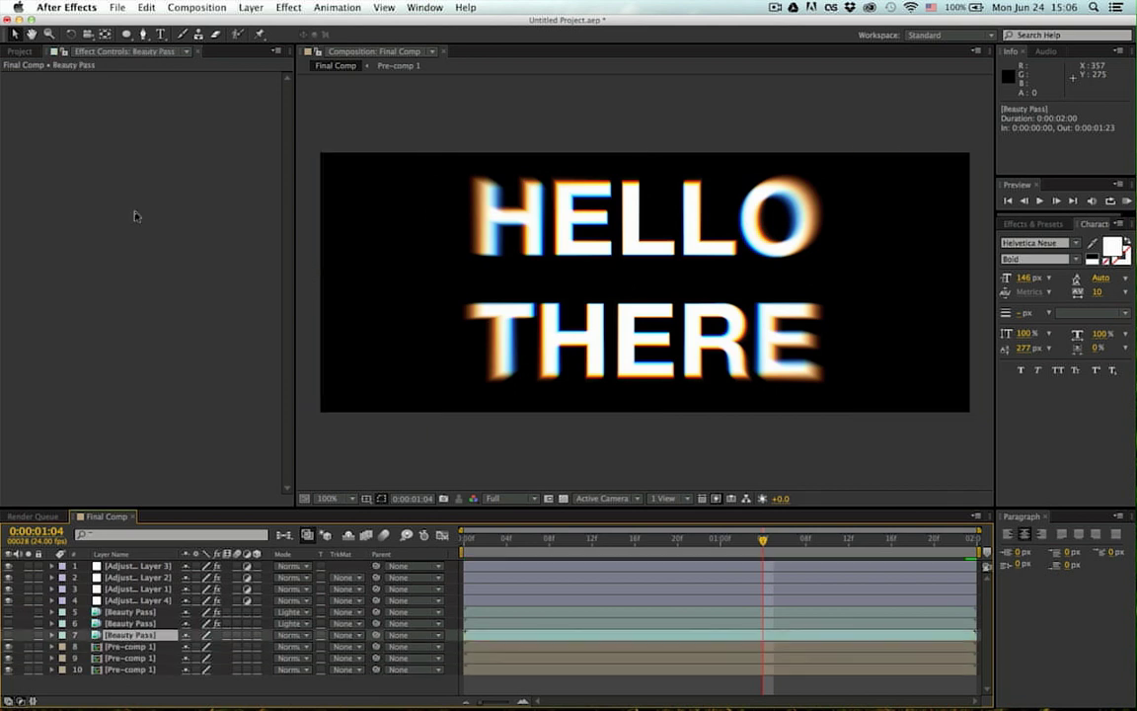
{"action": "left_click", "coordinate": [117, 625]}
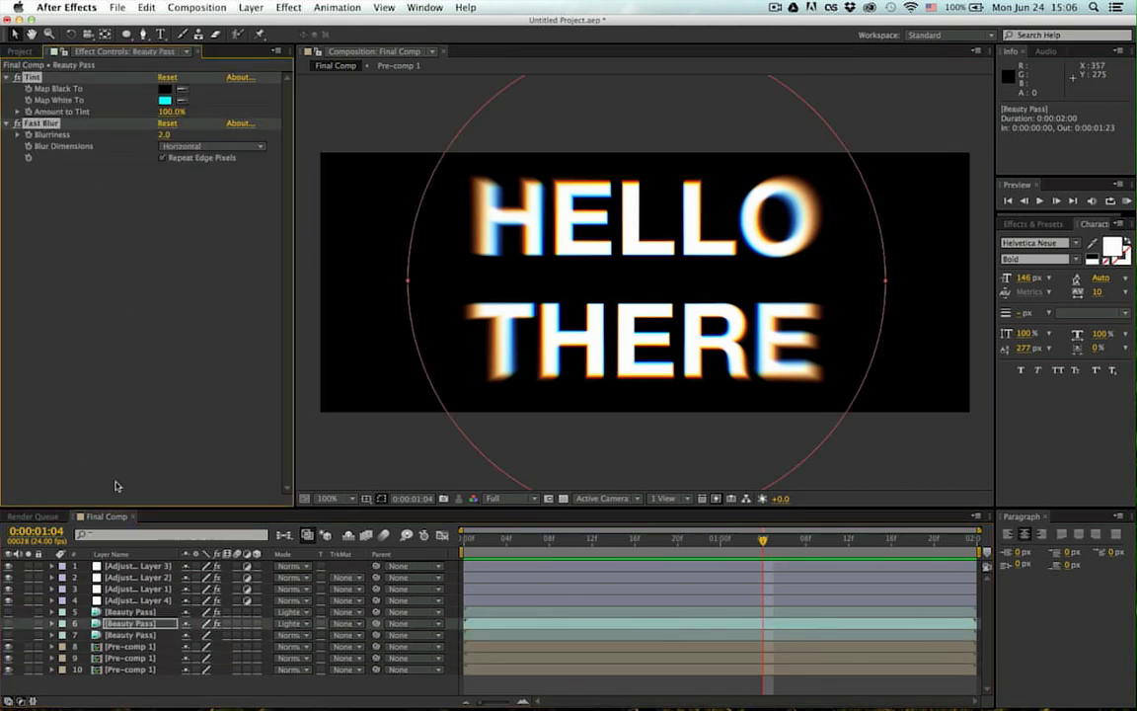
{"action": "left_click", "coordinate": [142, 659]}
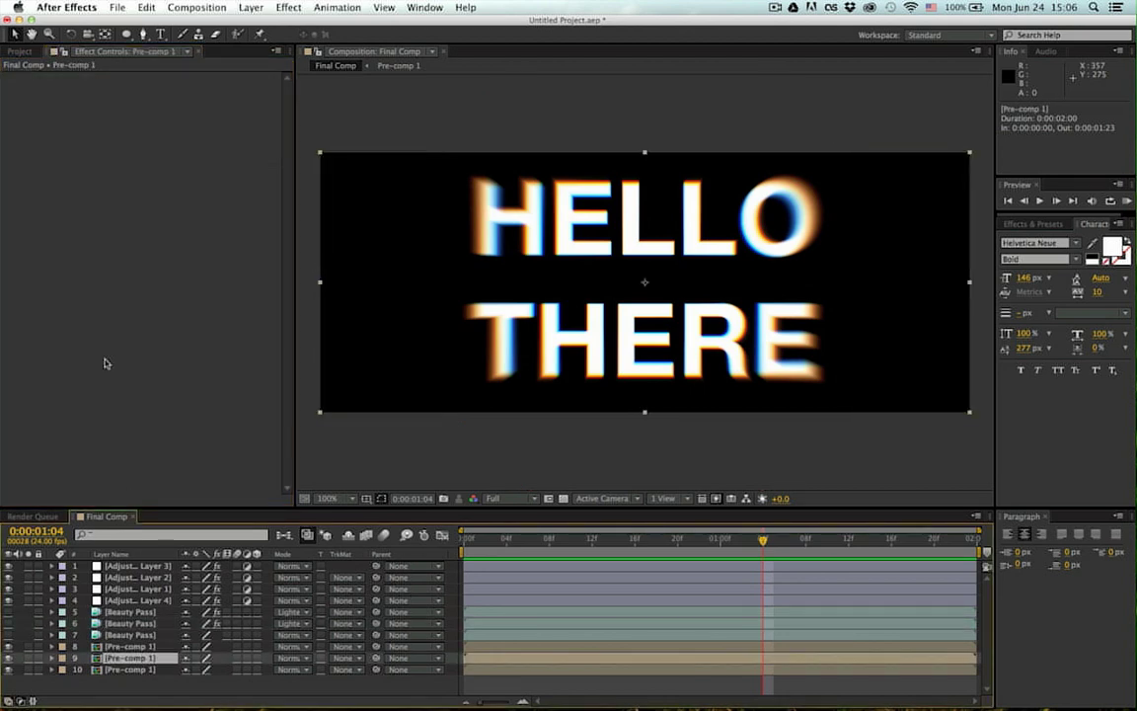
Step: Copy the magenta Tint and Fast Blur effects from the uppermost Beauty Pass layer onto the uppermost Pre-comp 1 layer
{"action": "left_click", "coordinate": [129, 612]}
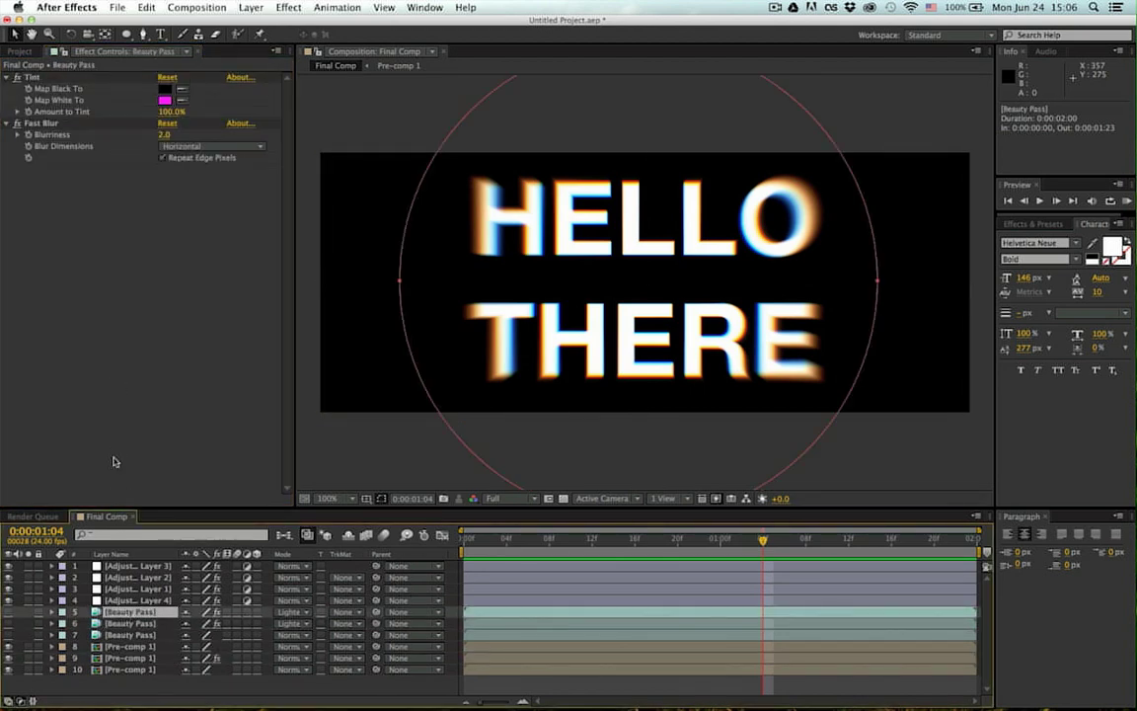
{"action": "left_click", "coordinate": [134, 647]}
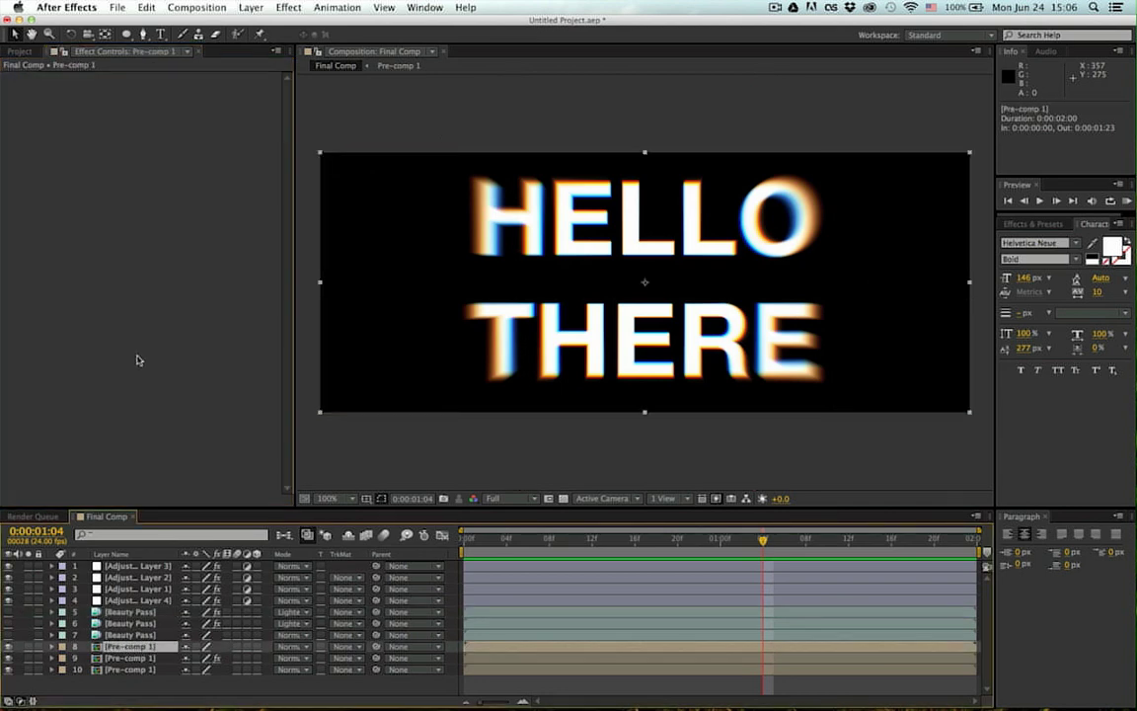
{"action": "left_click", "coordinate": [141, 360]}
{"action": "key", "text": "super+v"}
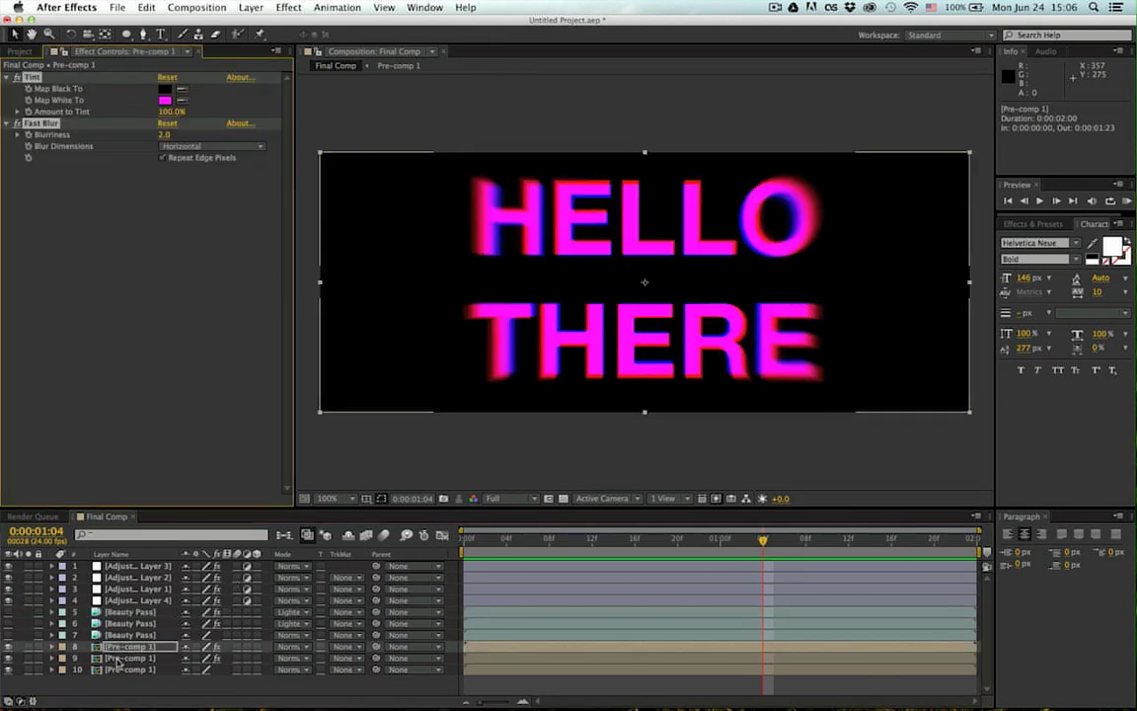
Step: Set the blending mode of the cyan and magenta Pre-comp 1 layers to Lighten
{"action": "left_click", "coordinate": [133, 658]}
{"action": "left_click", "coordinate": [133, 646], "text": "shift"}
{"action": "left_click", "coordinate": [296, 649]}
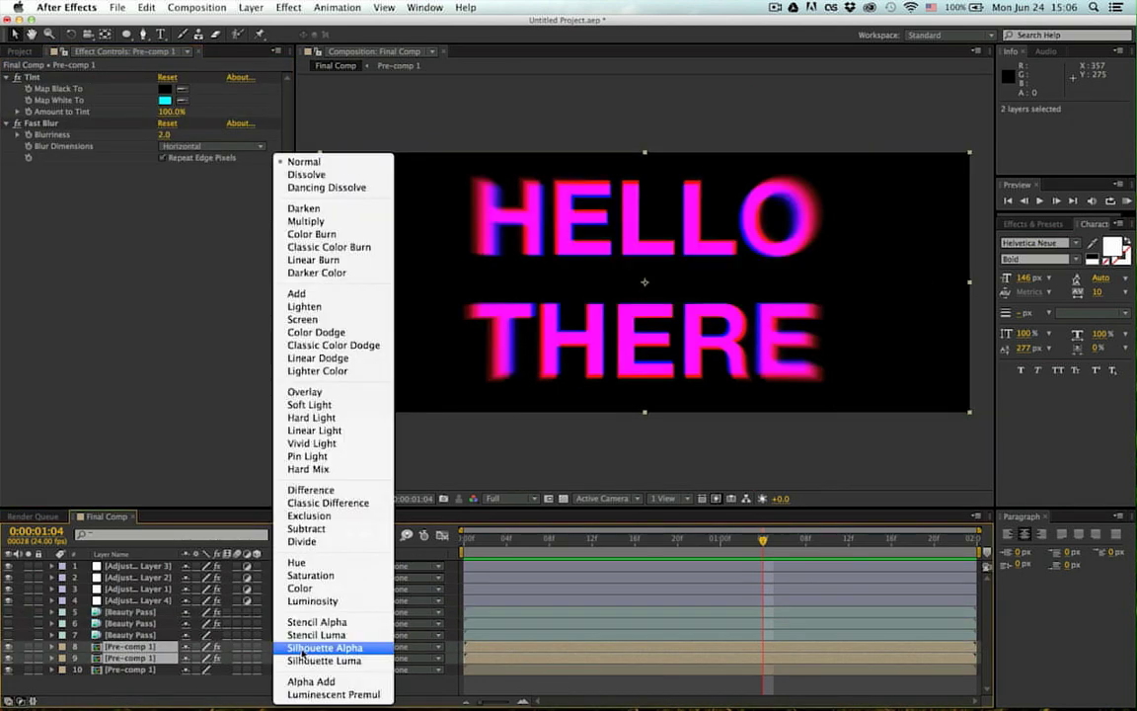
{"action": "left_click", "coordinate": [323, 313]}
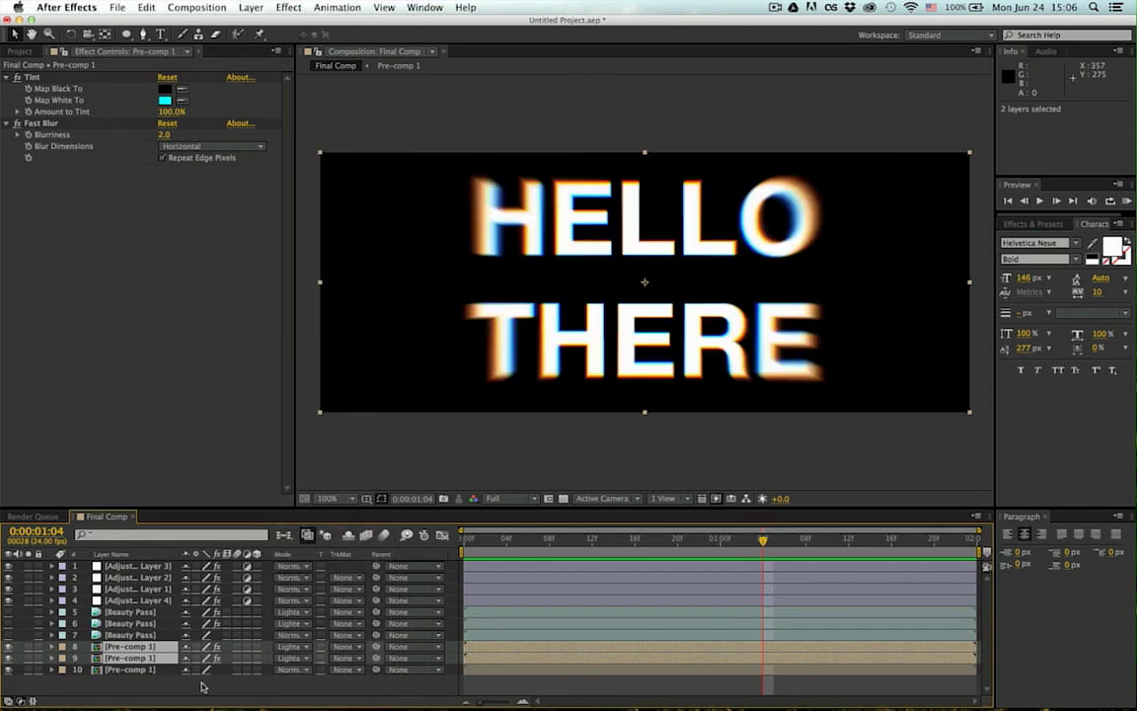
Step: Offset the cyan Pre-comp 1 layer to position 490.0, 192.0 and the magenta one to 470.0, 192.0
{"action": "left_click", "coordinate": [150, 659]}
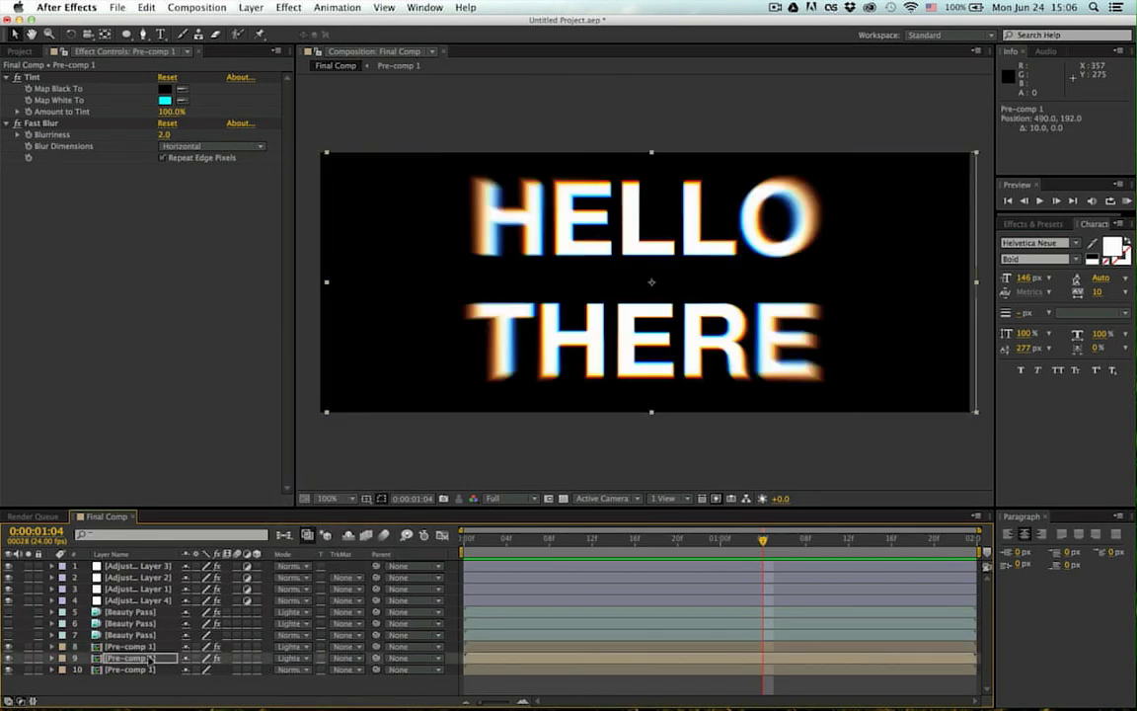
{"action": "left_click", "coordinate": [143, 648]}
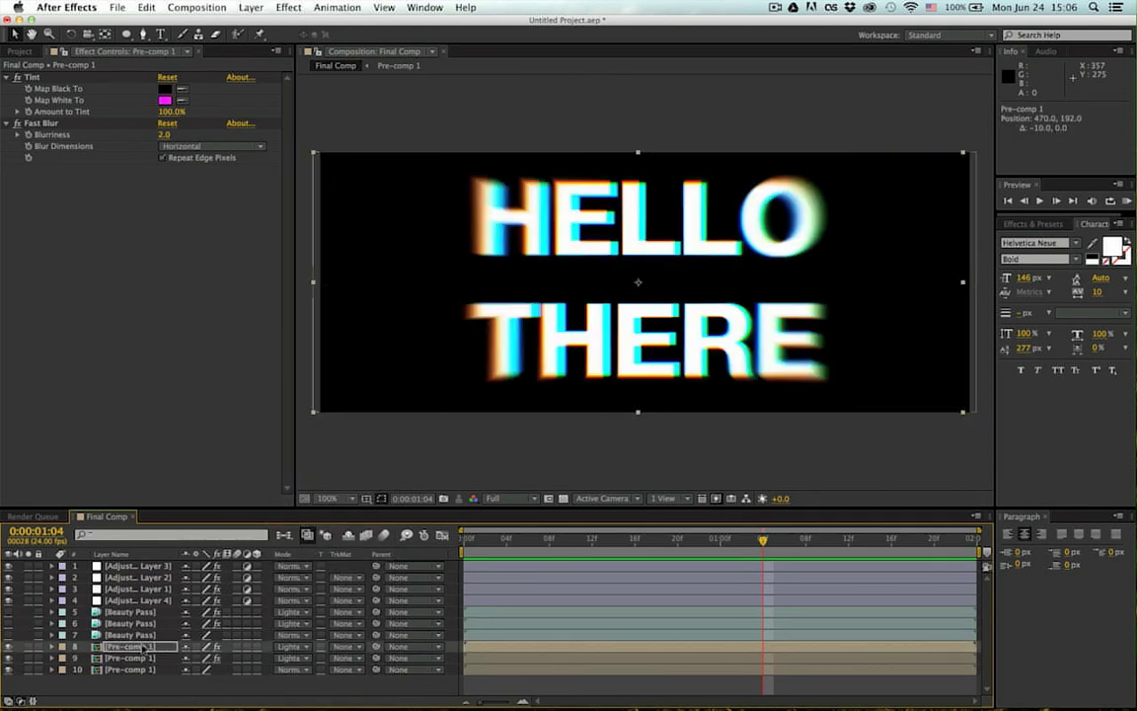
{"action": "key", "text": "shift+Left"}
{"action": "left_click", "coordinate": [554, 691]}
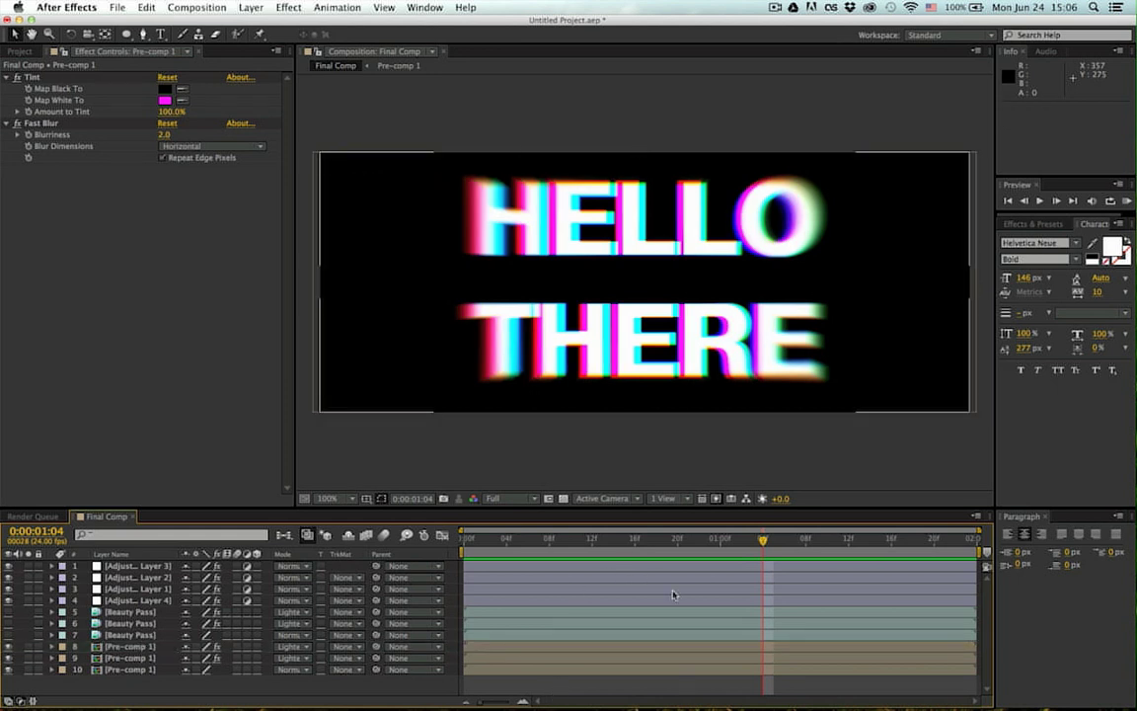
Step: At 0:00:00:18, reduce the colour offset by moving the cyan pre-comp to 485.0, 192.0 and the magenta one to 475.0, 192.0
{"action": "left_click", "coordinate": [602, 541]}
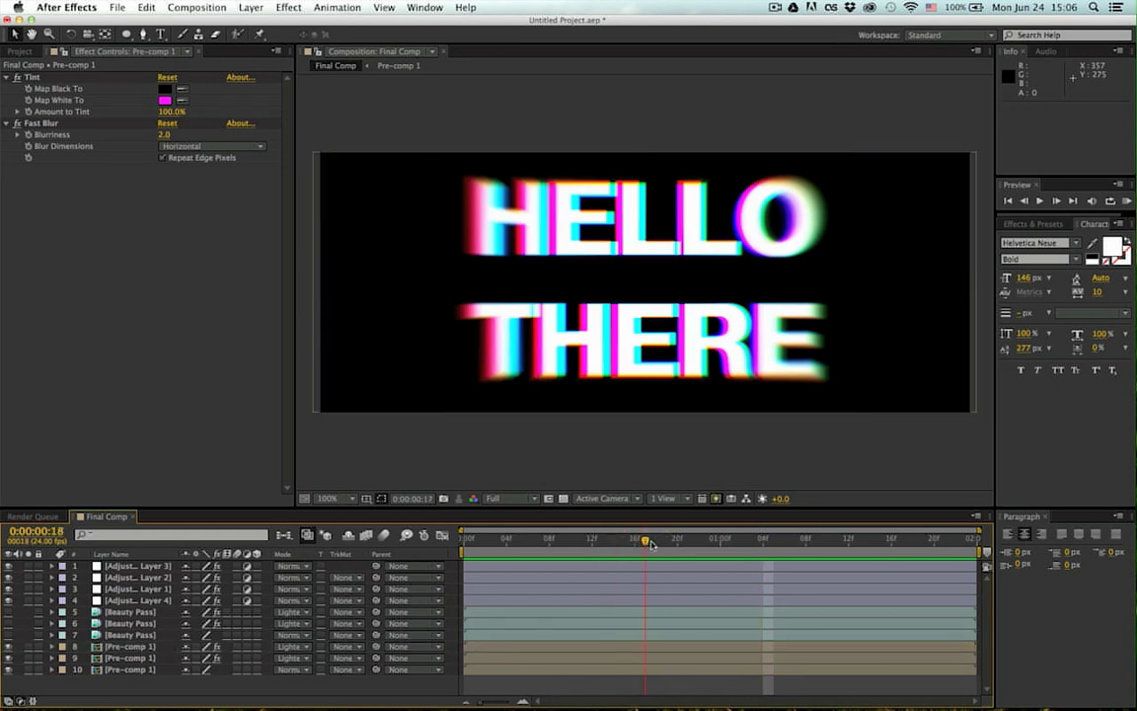
{"action": "left_click_drag", "start_coordinate": [650, 543], "coordinate": [656, 542]}
{"action": "left_click", "coordinate": [148, 657]}
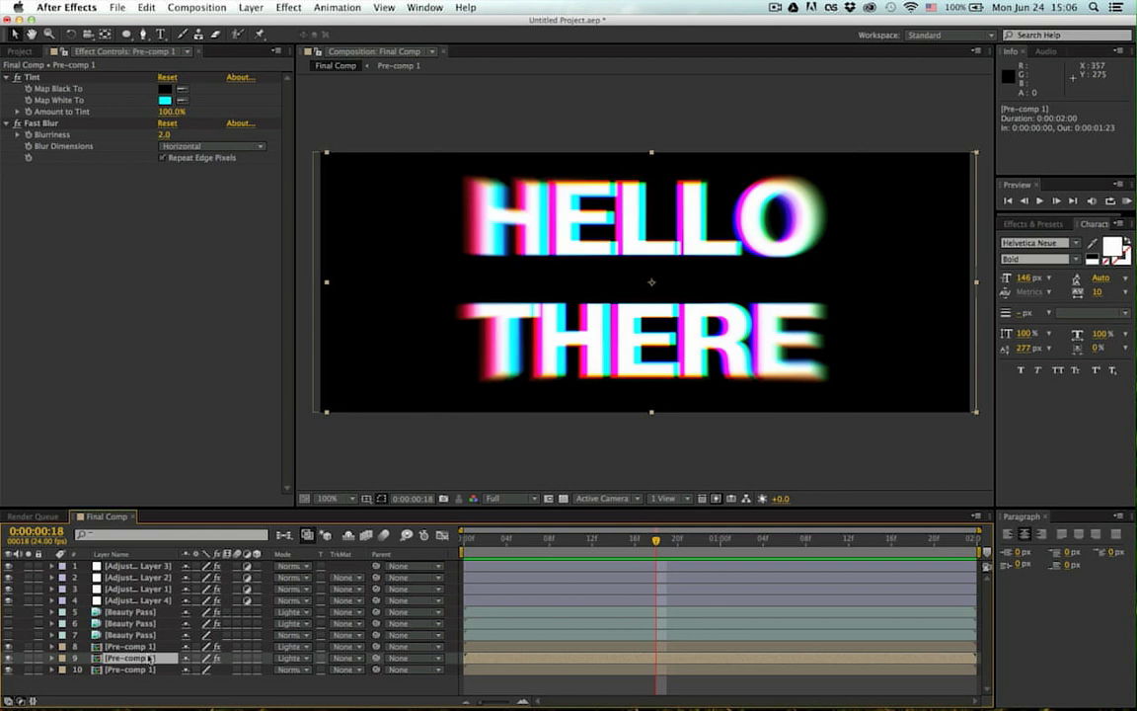
{"action": "key", "text": "Left"}
{"action": "key", "text": "Left"}
{"action": "key", "text": "Left"}
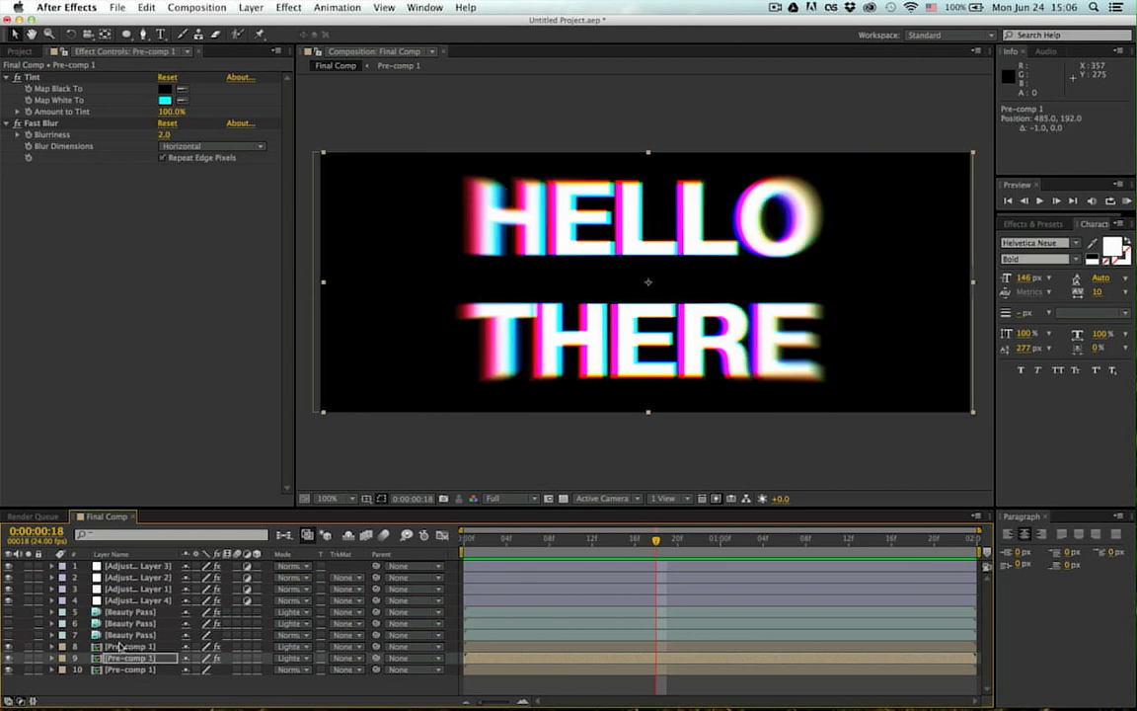
{"action": "left_click", "coordinate": [118, 646]}
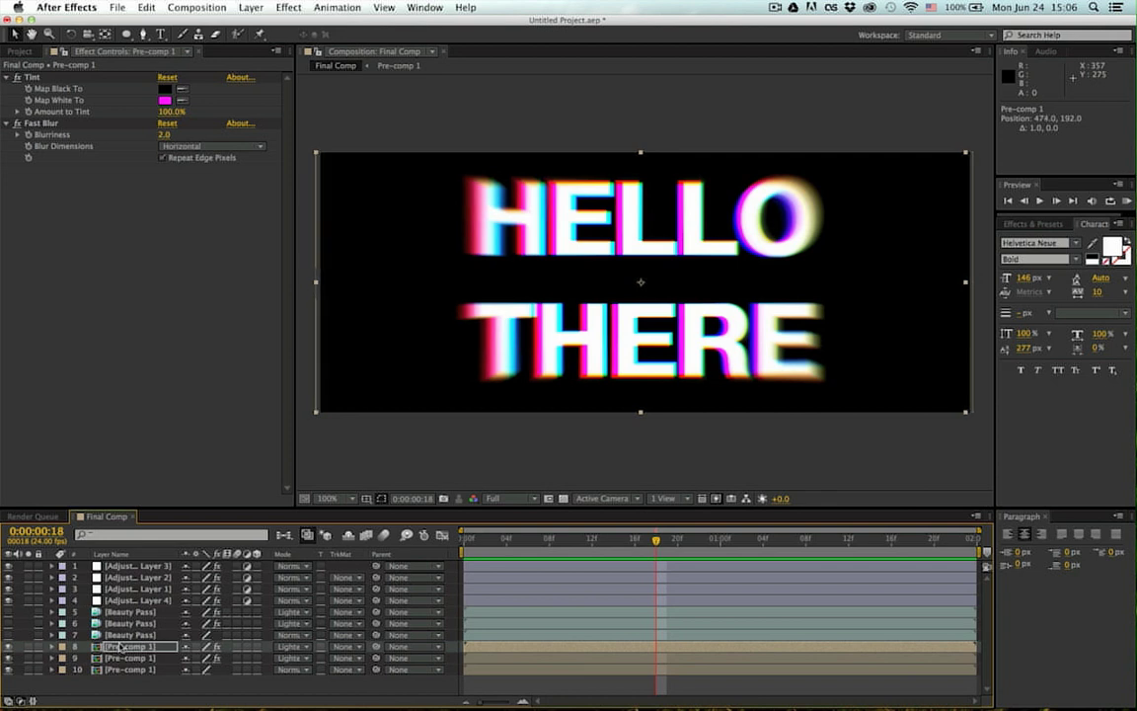
{"action": "key", "text": "Right"}
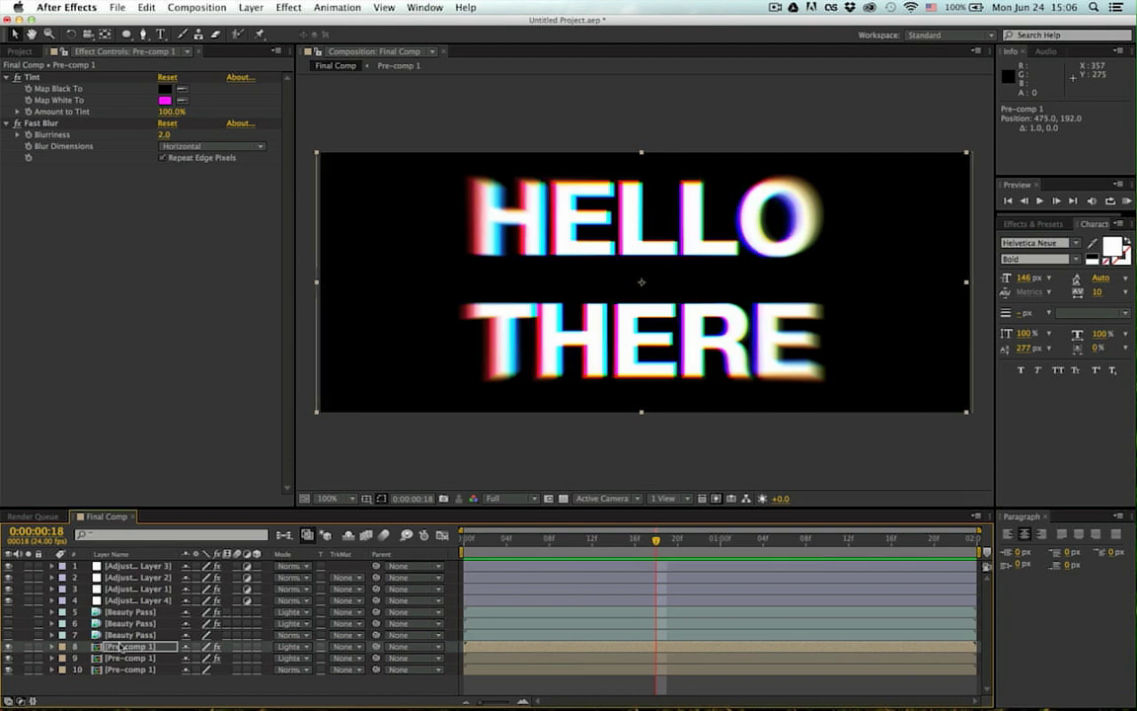
Step: Reveal the mask properties of Adjustment Layer 2 with the Radial Blur and increase its Mask Expansion to about 441 pixels
{"action": "left_click", "coordinate": [118, 600]}
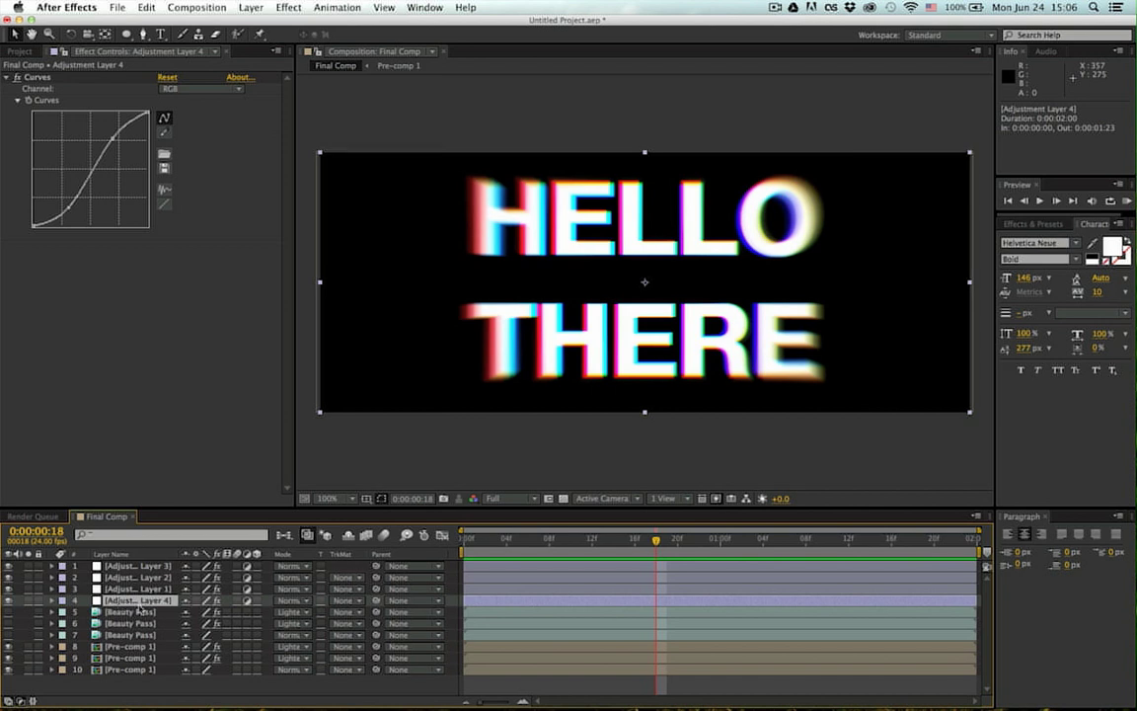
{"action": "left_click", "coordinate": [133, 589]}
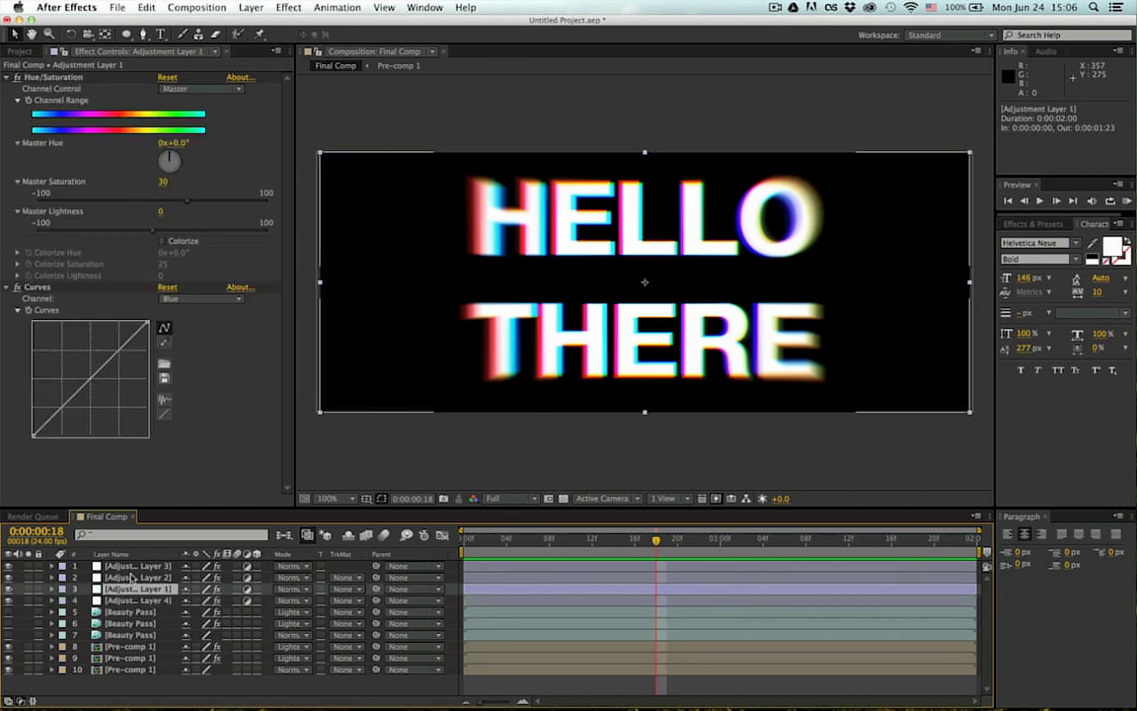
{"action": "left_click", "coordinate": [133, 576]}
{"action": "key", "text": "m"}
{"action": "key", "text": "m"}
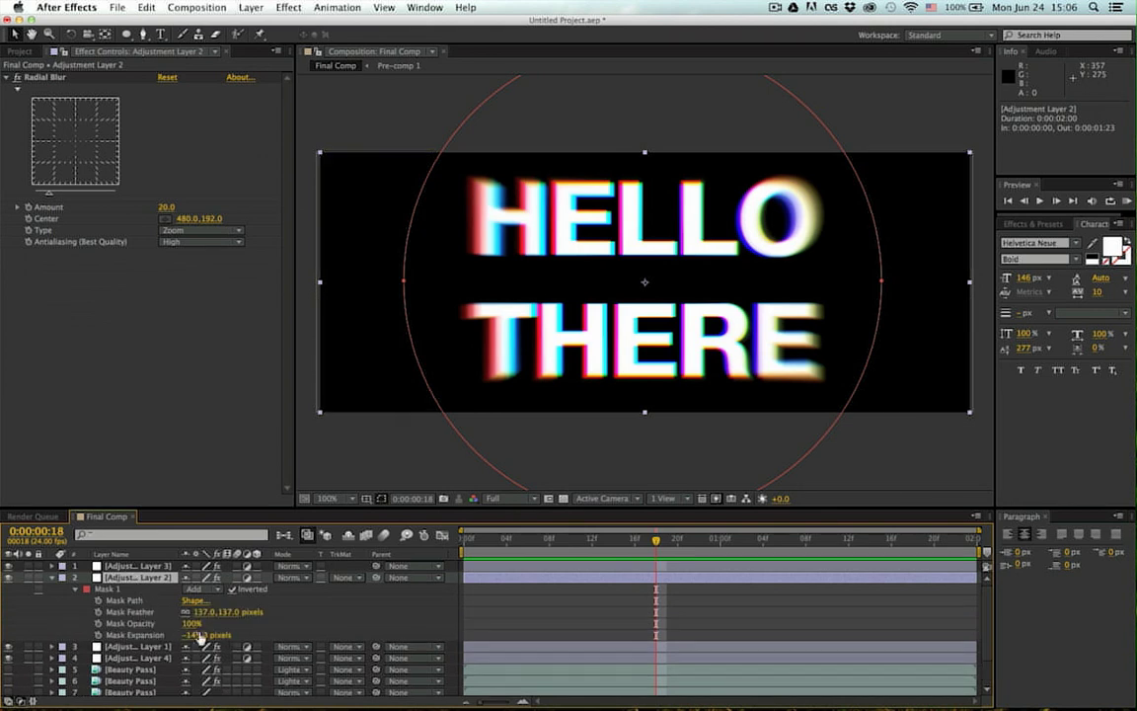
{"action": "left_click_drag", "start_coordinate": [197, 635], "coordinate": [532, 624]}
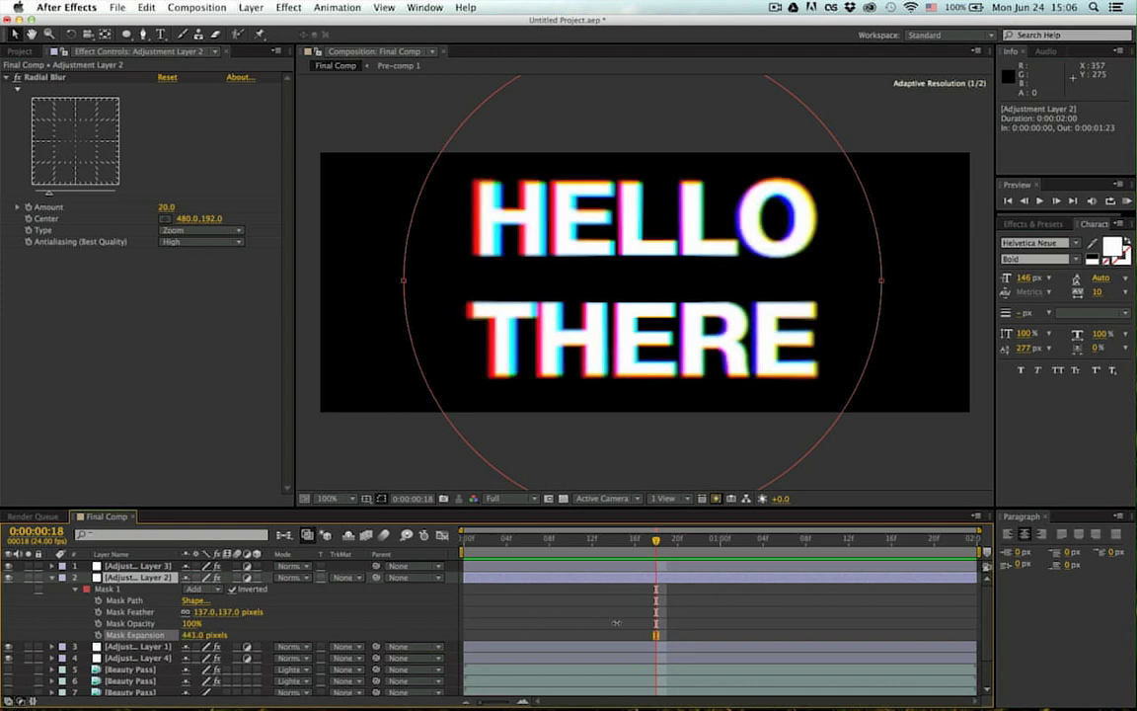
Step: Reduce the Mask Expansion of Adjustment Layer 2 to -293 pixels and collapse its mask properties
{"action": "left_click_drag", "start_coordinate": [299, 629], "coordinate": [110, 644]}
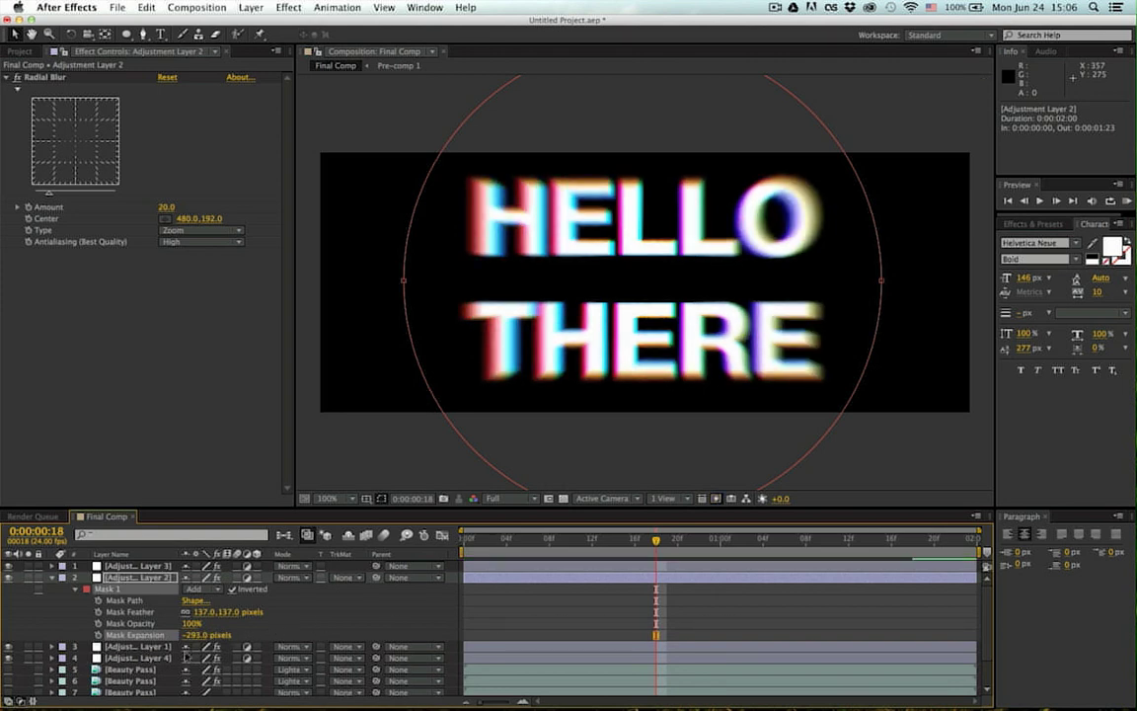
{"action": "key", "text": "m"}
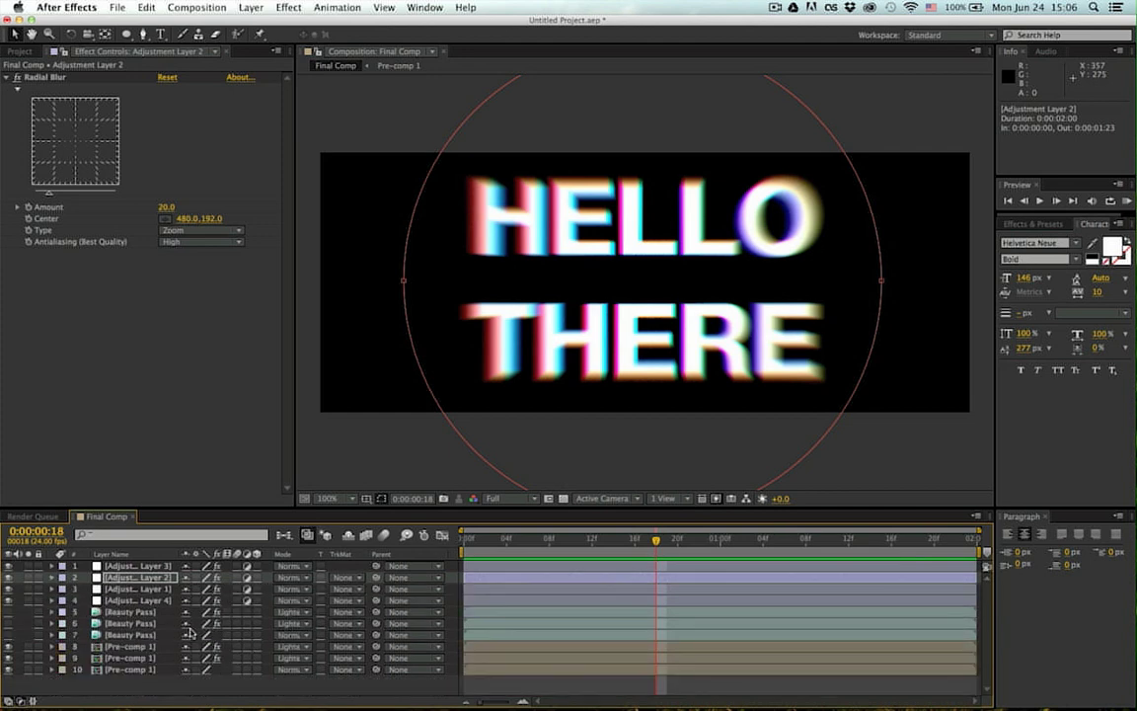
{"action": "left_click", "coordinate": [151, 567]}
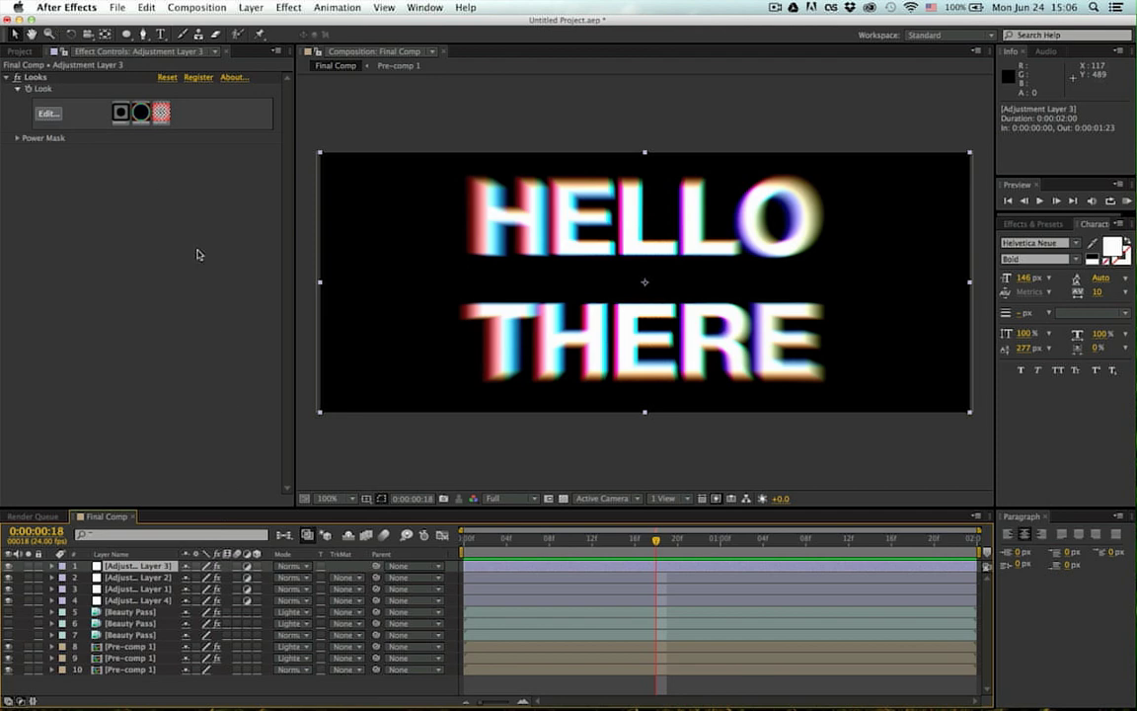
Step: Scale the three Pre-comp 1 layers up to 737% and set starting Scale keyframes at 0:00:00:00
{"action": "left_click", "coordinate": [145, 670]}
{"action": "left_click", "coordinate": [144, 648], "text": "shift"}
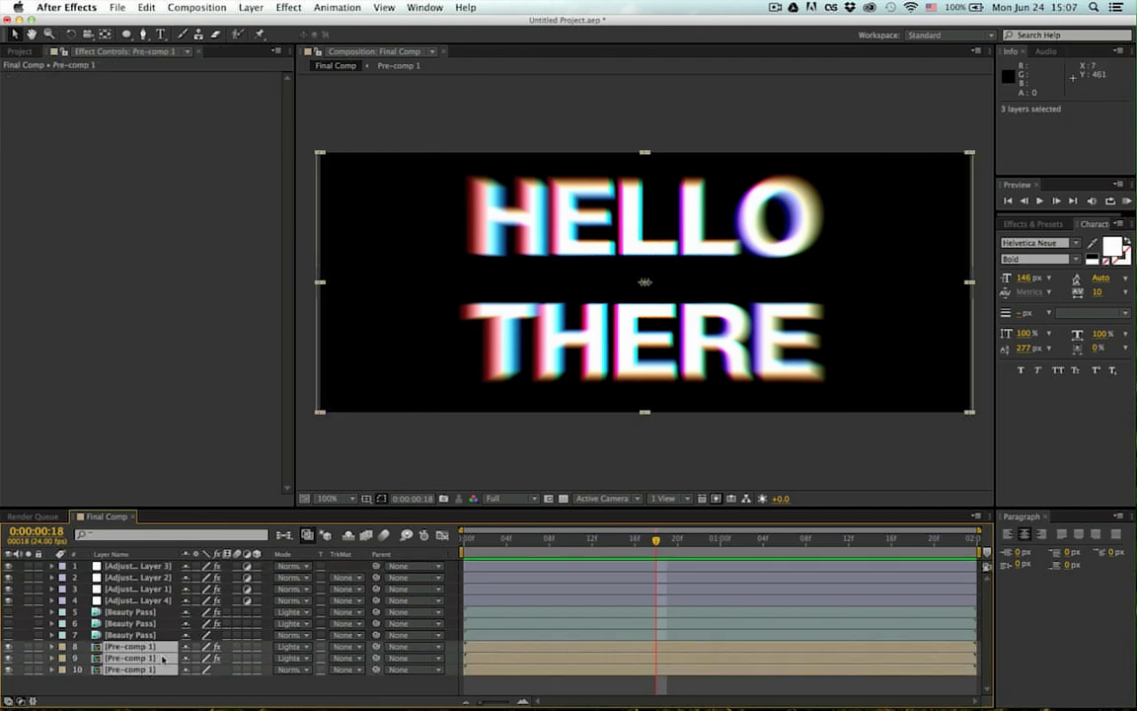
{"action": "key", "text": "s"}
{"action": "left_click_drag", "start_coordinate": [215, 642], "coordinate": [628, 612]}
{"action": "left_click_drag", "start_coordinate": [551, 542], "coordinate": [405, 535]}
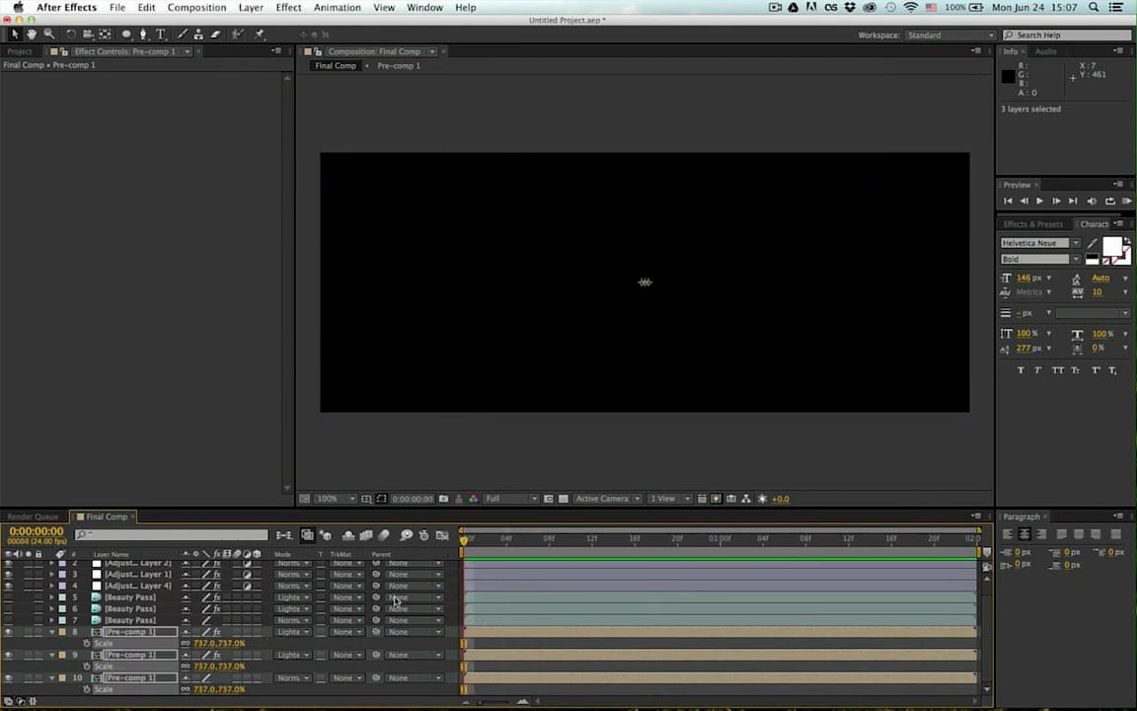
{"action": "left_click", "coordinate": [87, 643]}
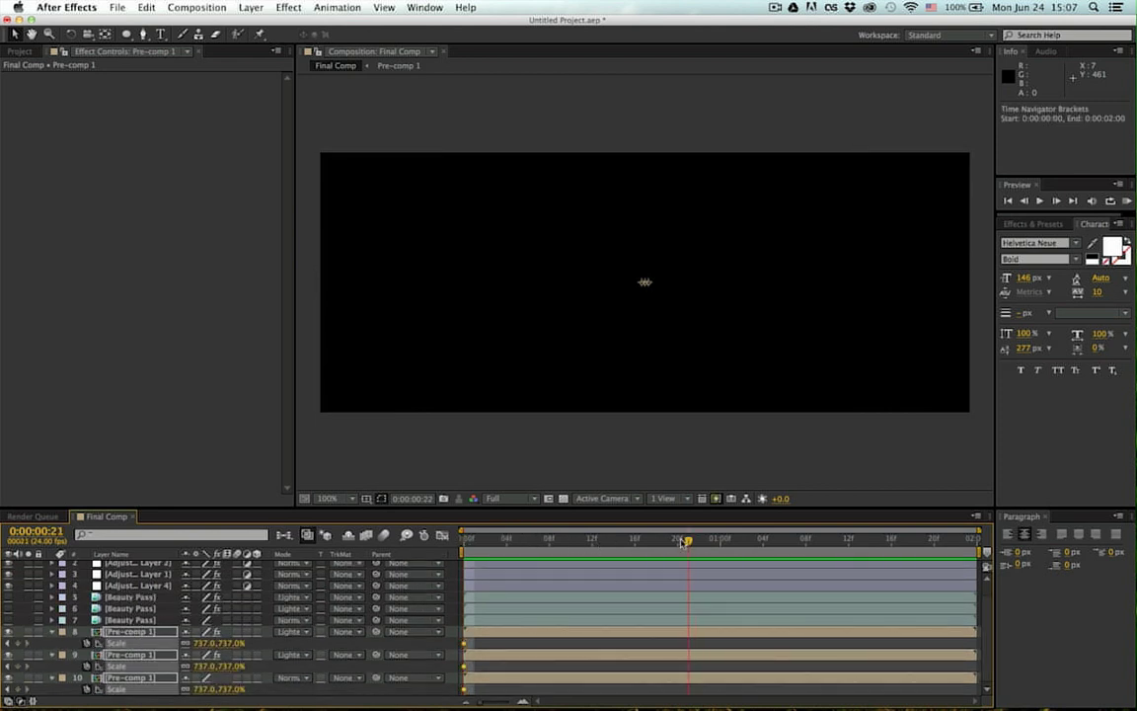
Step: At 0:00:00:20, set the Scale of the three Pre-comp 1 layers to 100%
{"action": "left_click_drag", "start_coordinate": [201, 643], "coordinate": [14, 644]}
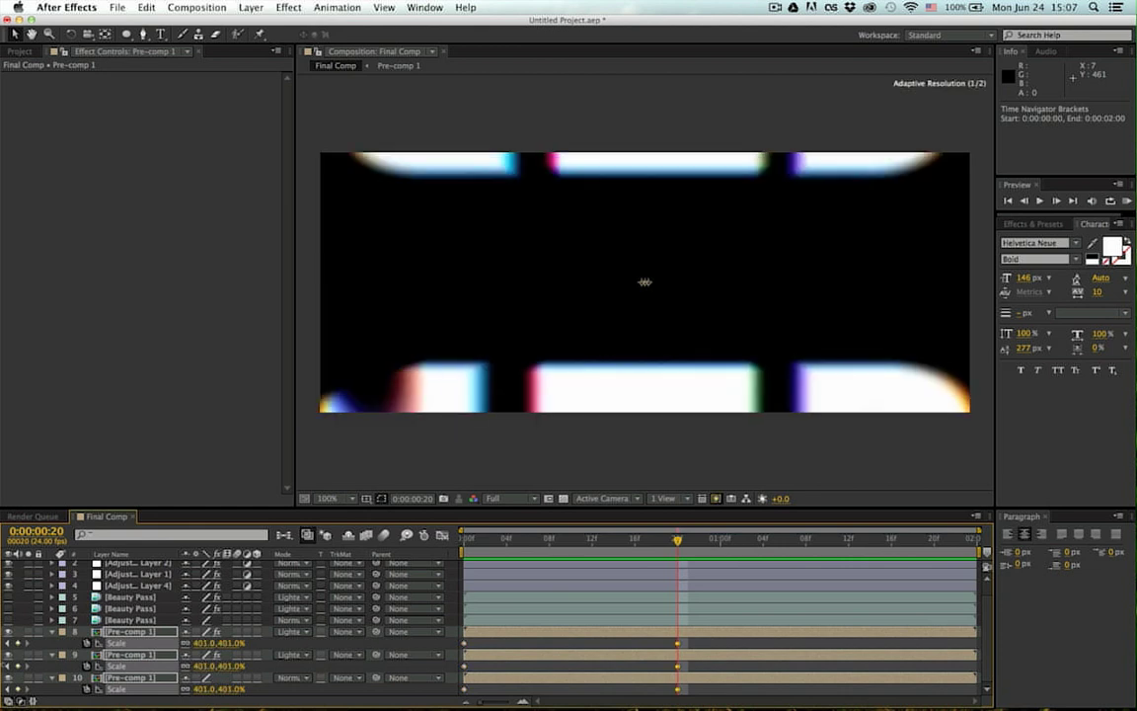
{"action": "left_click", "coordinate": [206, 643]}
{"action": "type", "text": "100"}
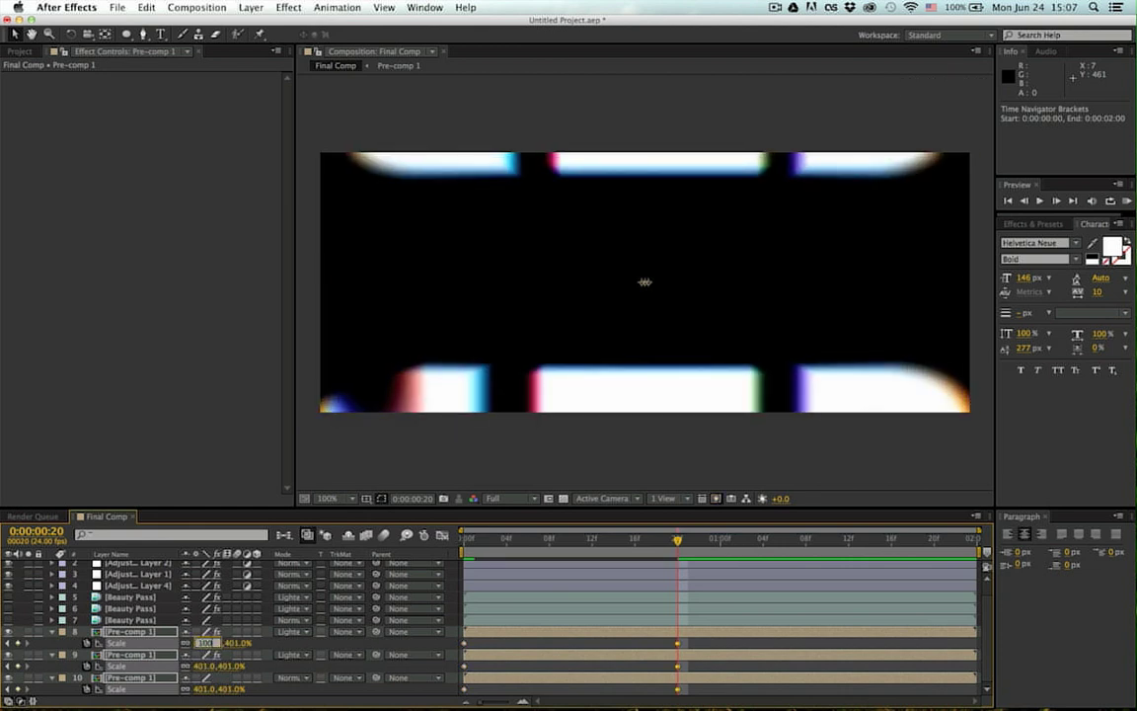
{"action": "type", "text": "100"}
{"action": "key", "text": "Return"}
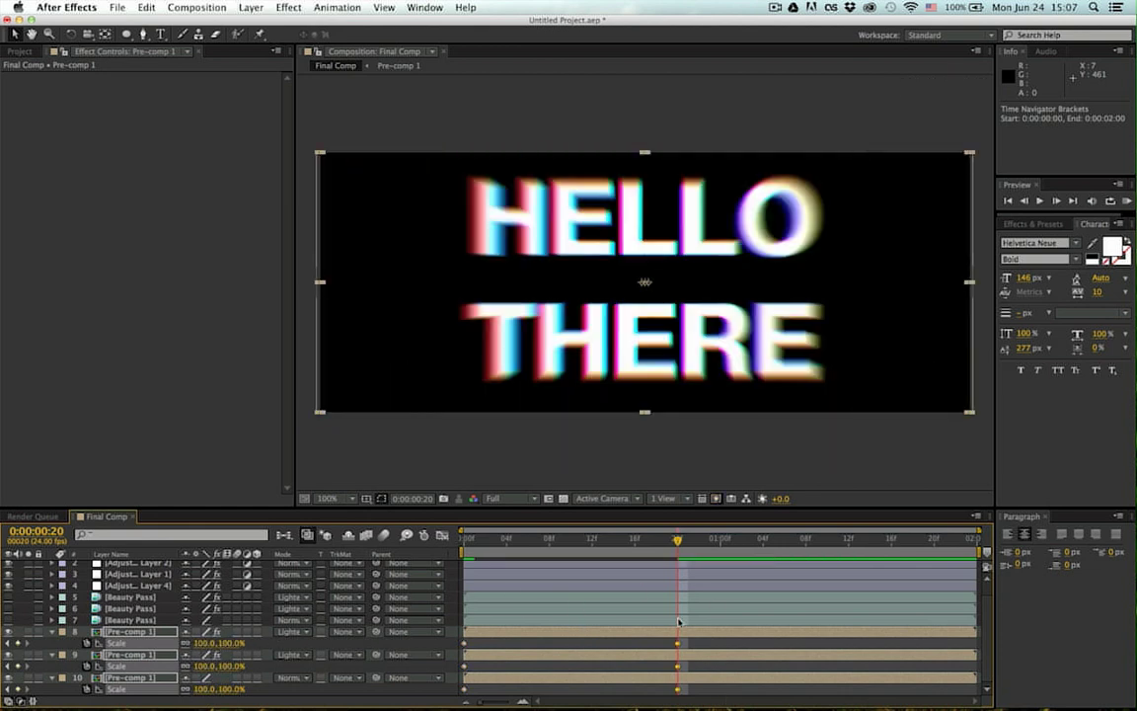
Step: Apply Easy Ease to the Scale keyframes at 0:00:00:20 and preview the text animation
{"action": "right_click", "coordinate": [472, 582]}
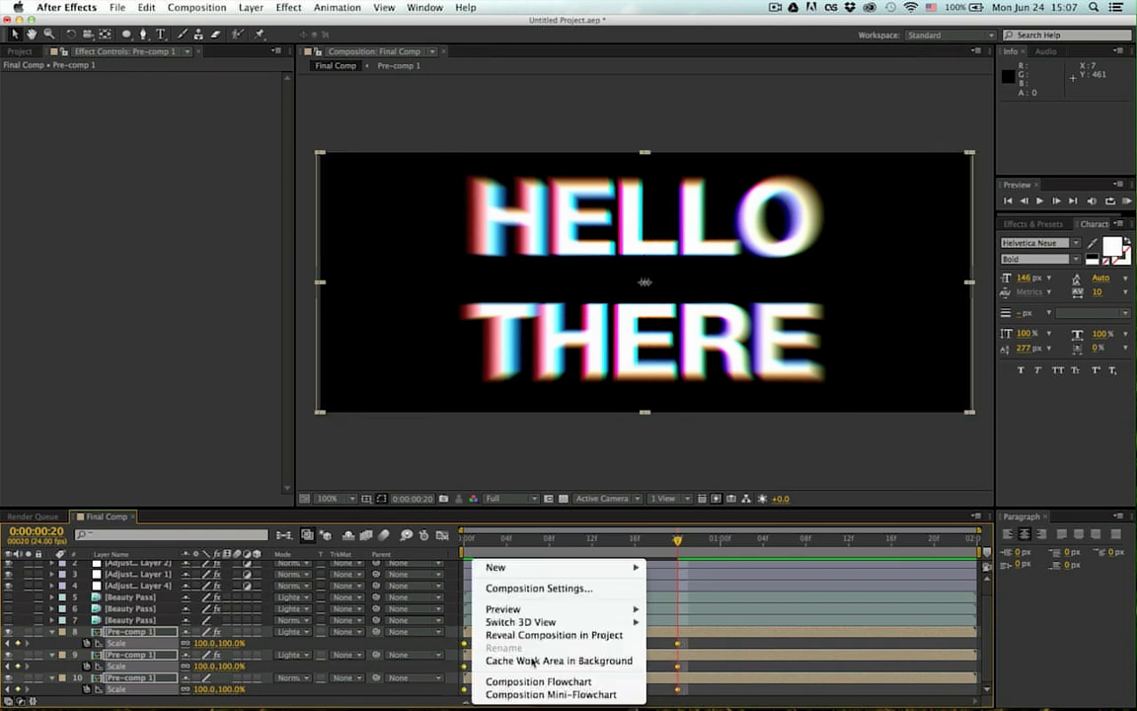
{"action": "left_click", "coordinate": [740, 646]}
{"action": "right_click", "coordinate": [677, 642]}
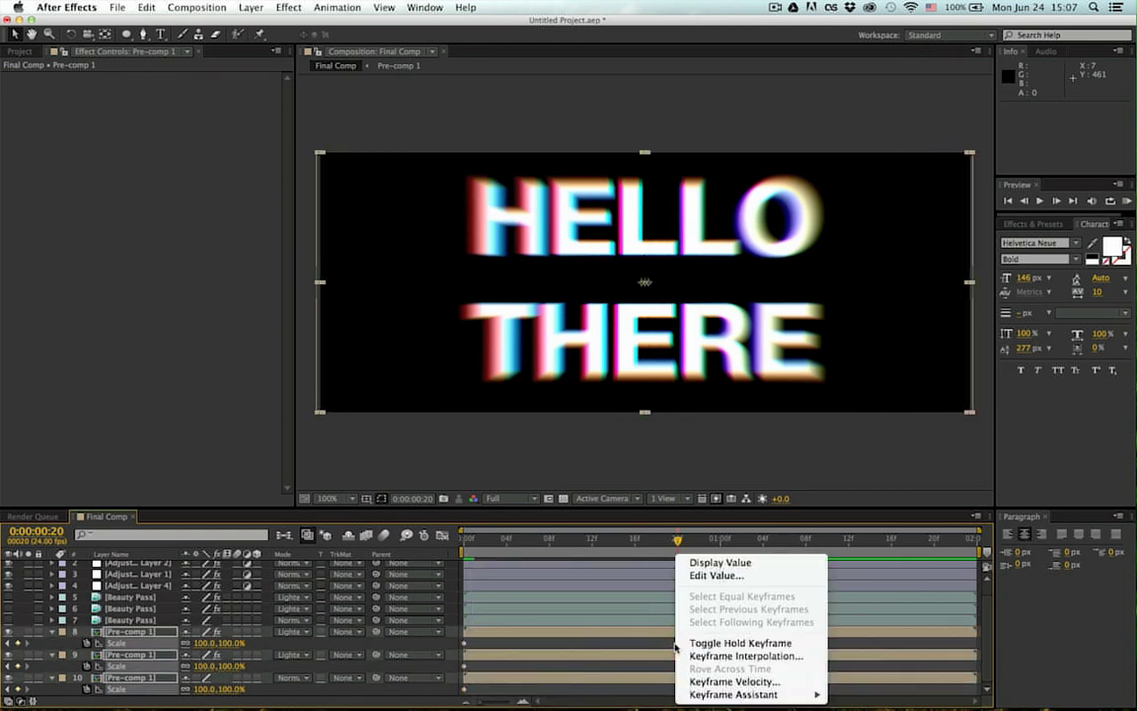
{"action": "mouse_move", "coordinate": [713, 694]}
{"action": "left_click", "coordinate": [863, 616]}
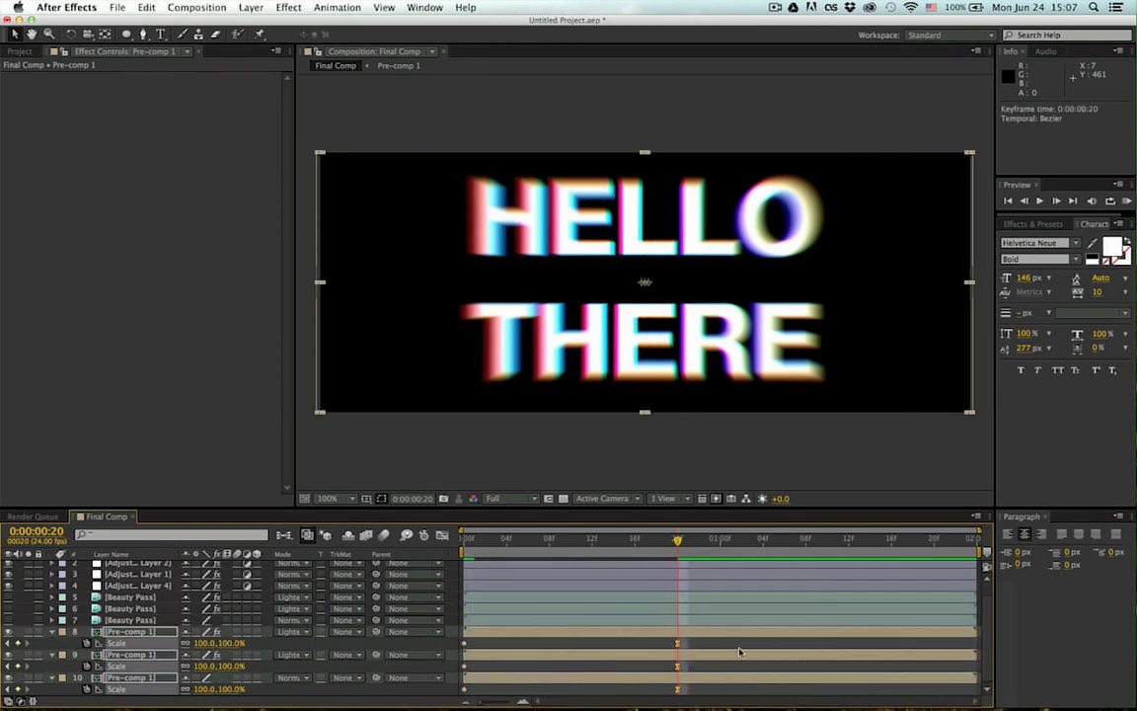
{"action": "key", "text": "KP_0"}
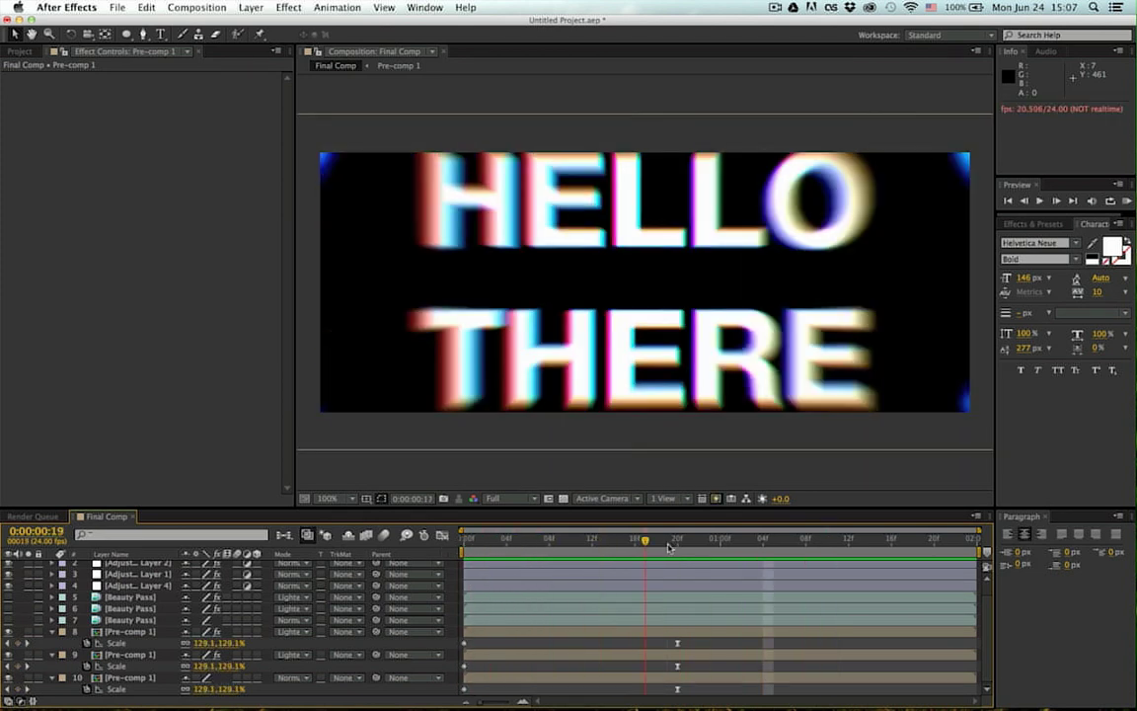
Step: At 0:00:00:16, edit the Looks effect on Adjustment Layer 3, lowering the Flatten value of its Lens Distortion, and apply the look
{"action": "left_click", "coordinate": [626, 545]}
{"action": "left_click_drag", "start_coordinate": [627, 550], "coordinate": [635, 546]}
{"action": "left_click", "coordinate": [128, 573]}
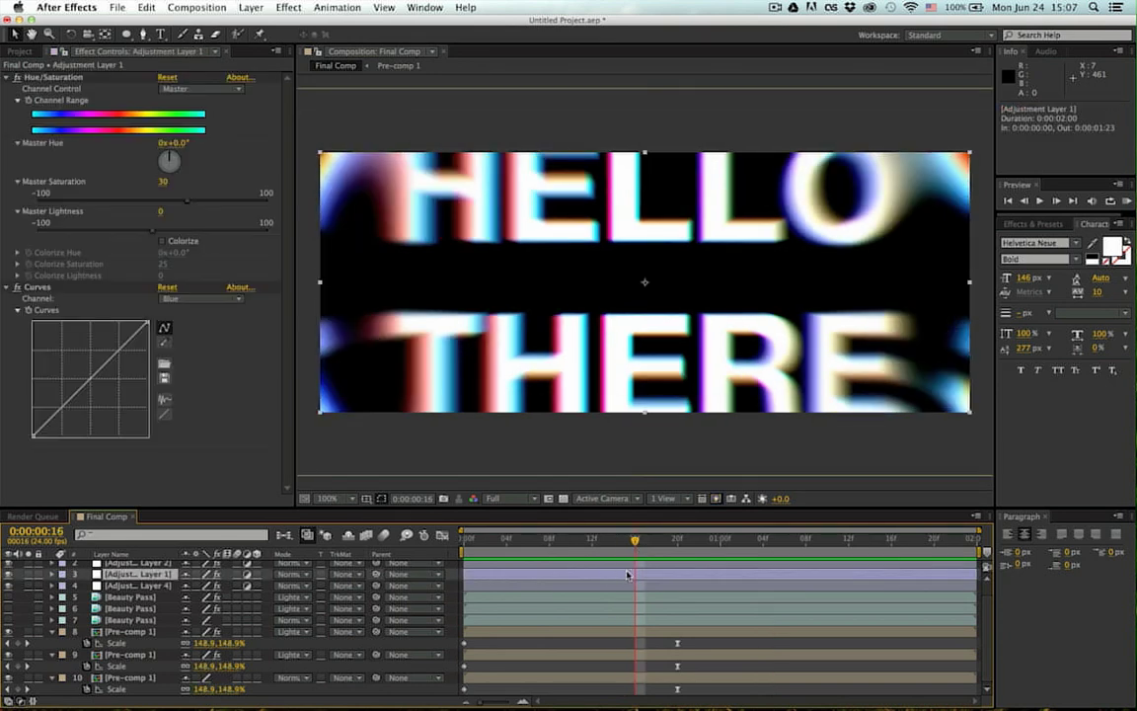
{"action": "scroll", "coordinate": [130, 593], "scroll_direction": "up", "scroll_amount": 1}
{"action": "left_click", "coordinate": [133, 577]}
{"action": "left_click", "coordinate": [133, 567]}
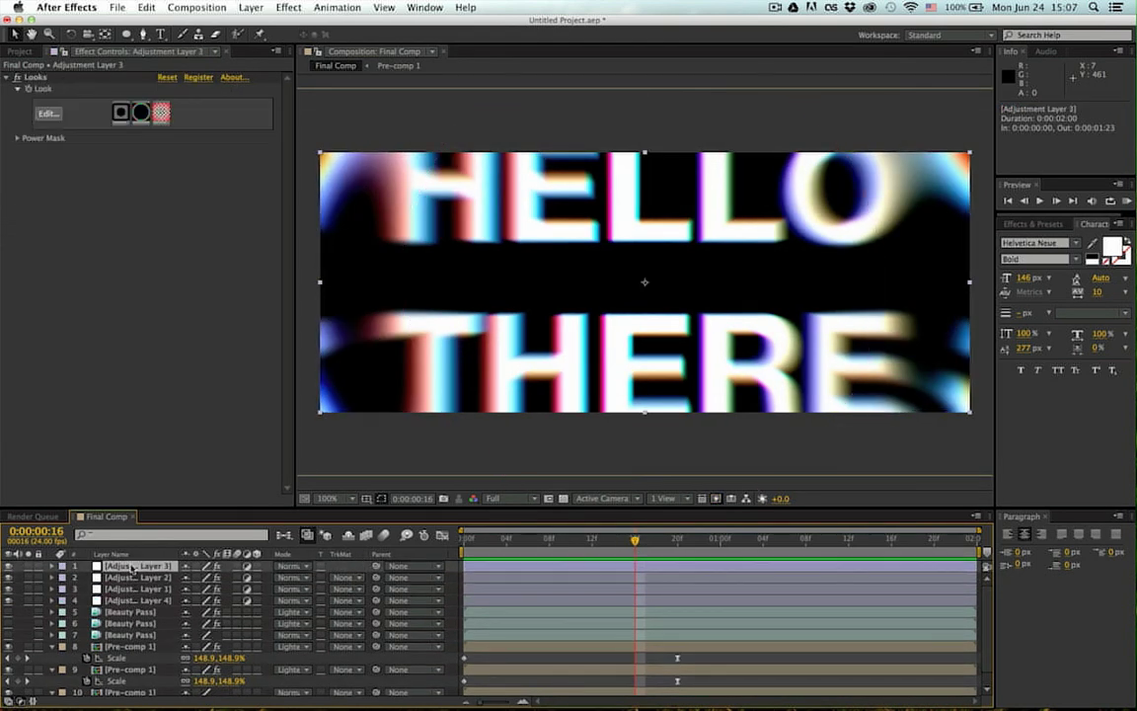
{"action": "left_click", "coordinate": [49, 113]}
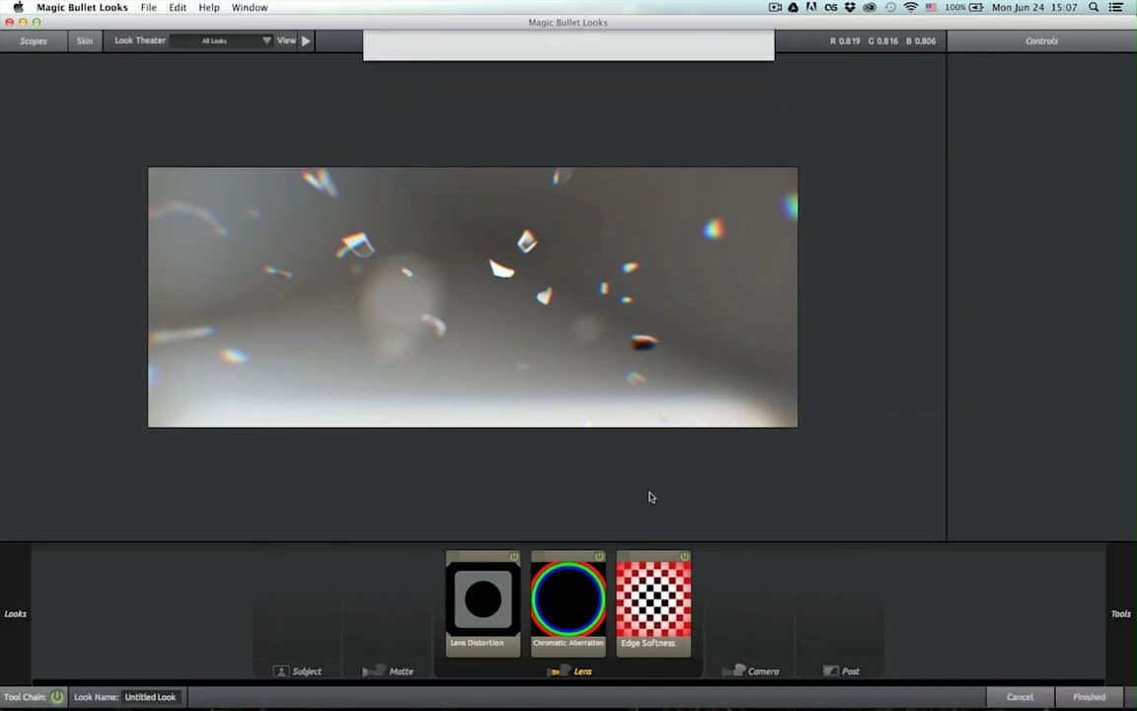
{"action": "left_click", "coordinate": [554, 596]}
{"action": "left_click", "coordinate": [652, 595]}
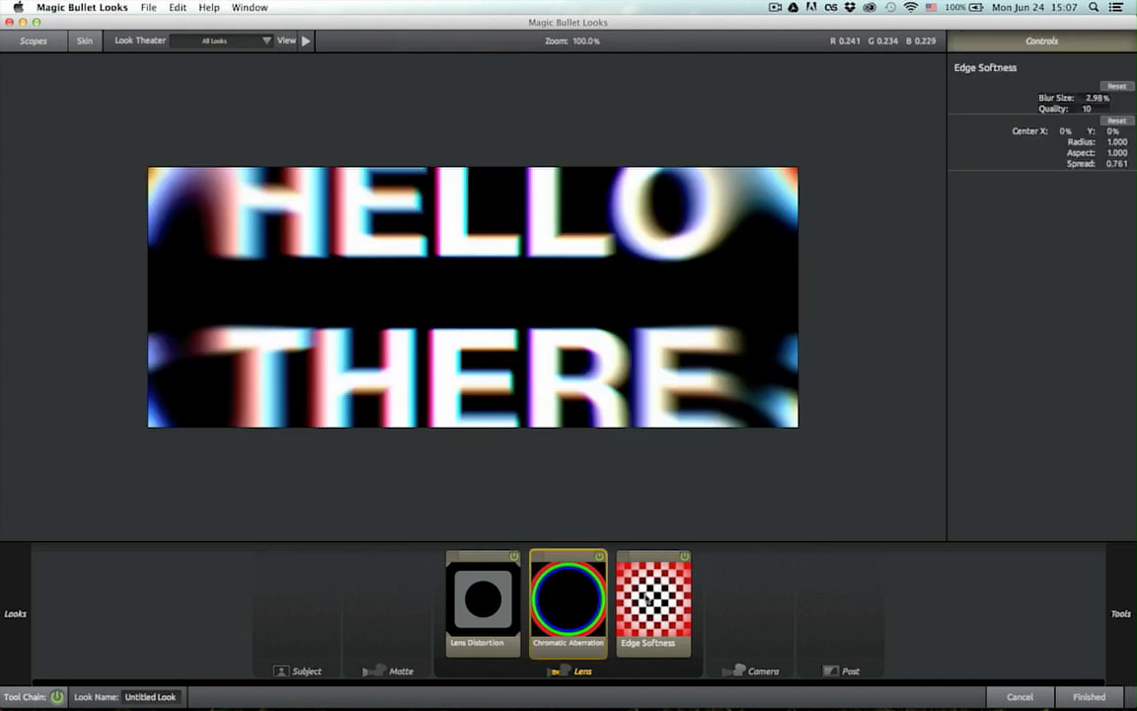
{"action": "left_click", "coordinate": [482, 594]}
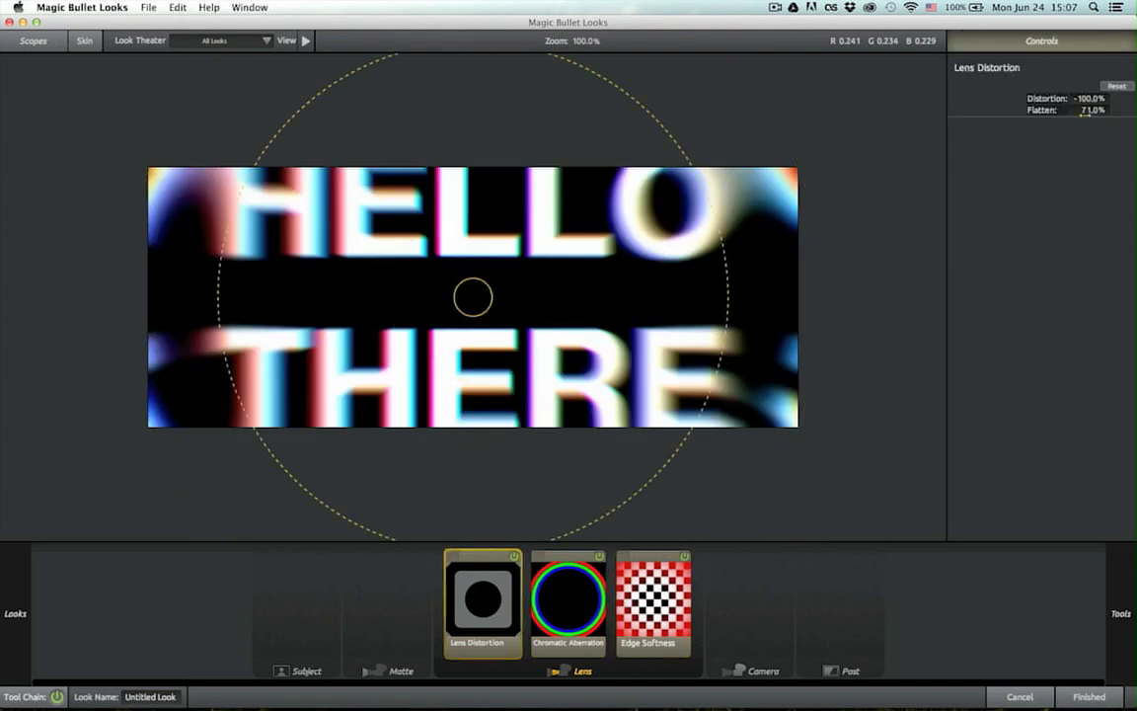
{"action": "left_click_drag", "start_coordinate": [1085, 112], "coordinate": [1037, 113]}
{"action": "left_click", "coordinate": [1088, 694]}
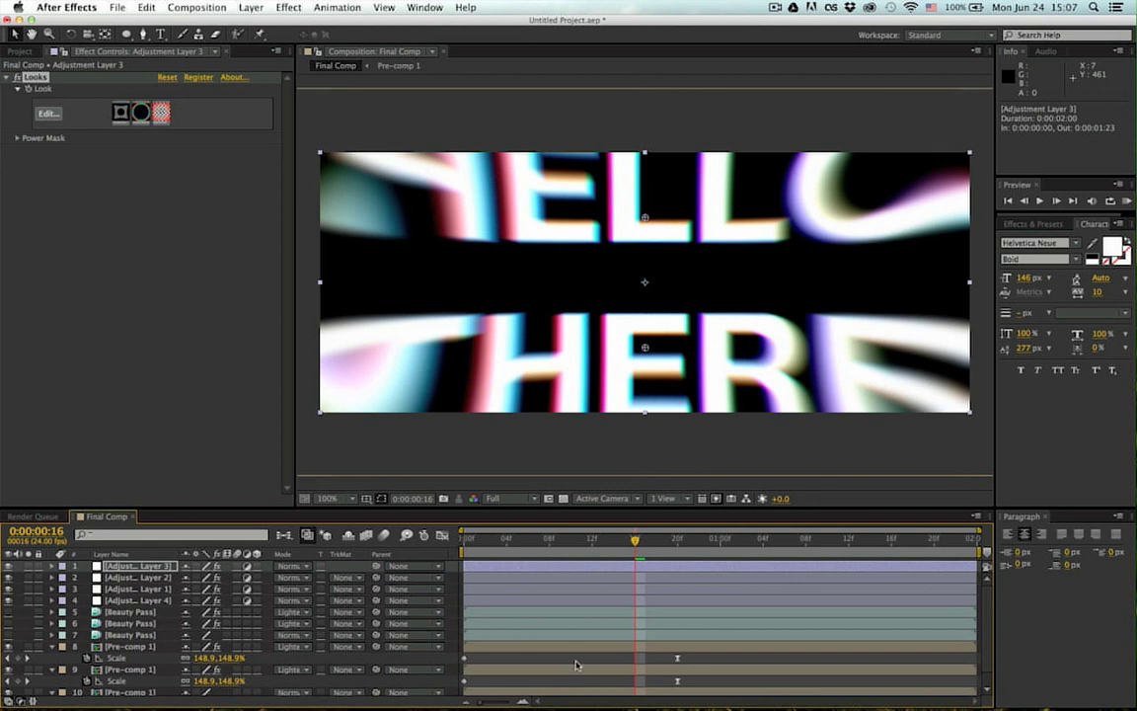
Step: Collapse the layer properties and preview the distorted text animation from 0:00:00:00
{"action": "left_click", "coordinate": [576, 662]}
{"action": "key", "text": "u"}
{"action": "left_click_drag", "start_coordinate": [507, 540], "coordinate": [443, 545]}
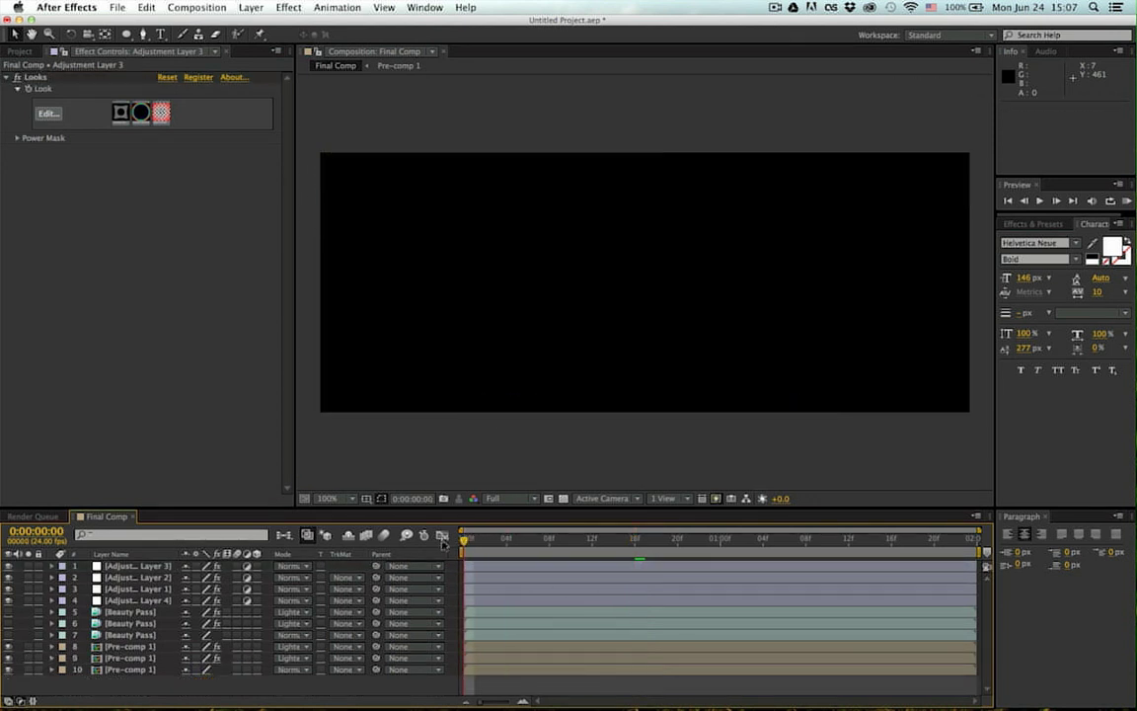
{"action": "key", "text": "space"}
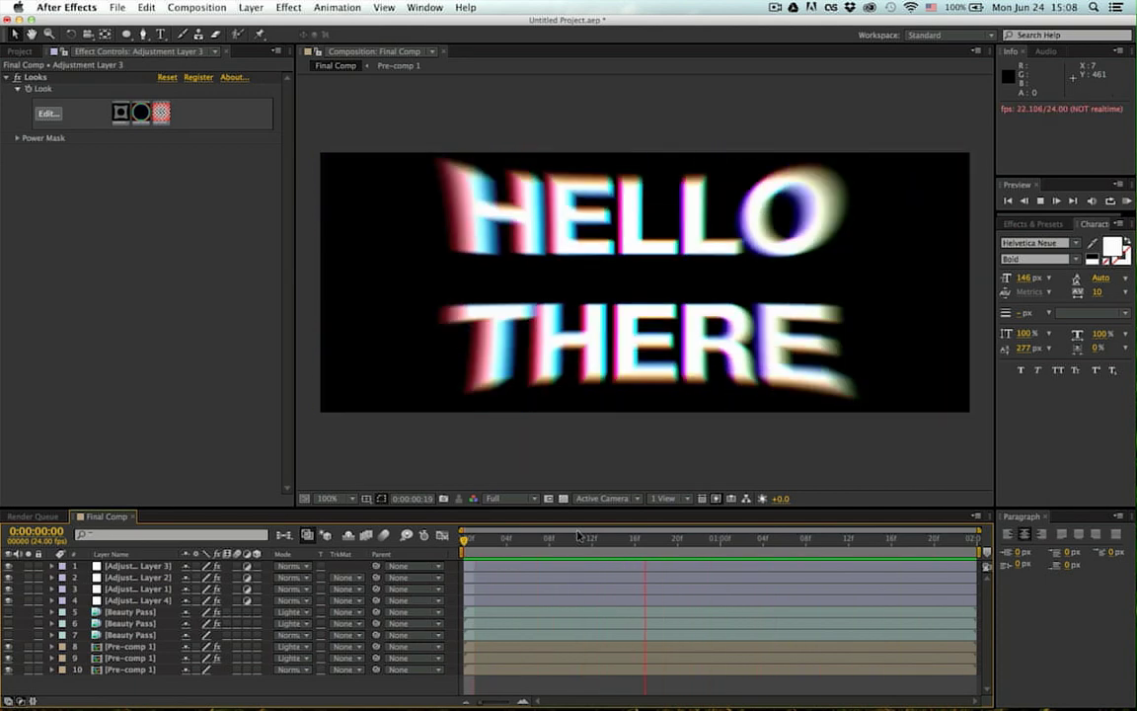
{"action": "key", "text": "space"}
Step: At 0:00:01:08, hide the three Pre-comp 1 layers and make the three Beauty Pass layers visible
{"action": "left_click_drag", "start_coordinate": [583, 538], "coordinate": [806, 539]}
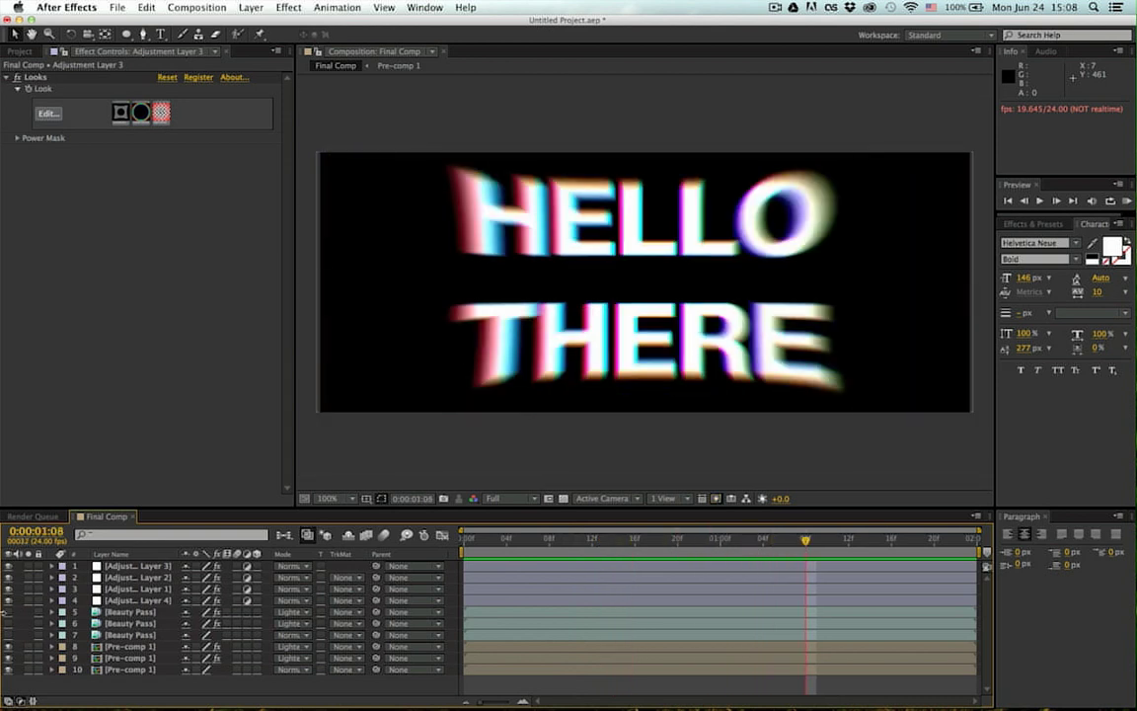
{"action": "left_click", "coordinate": [7, 642]}
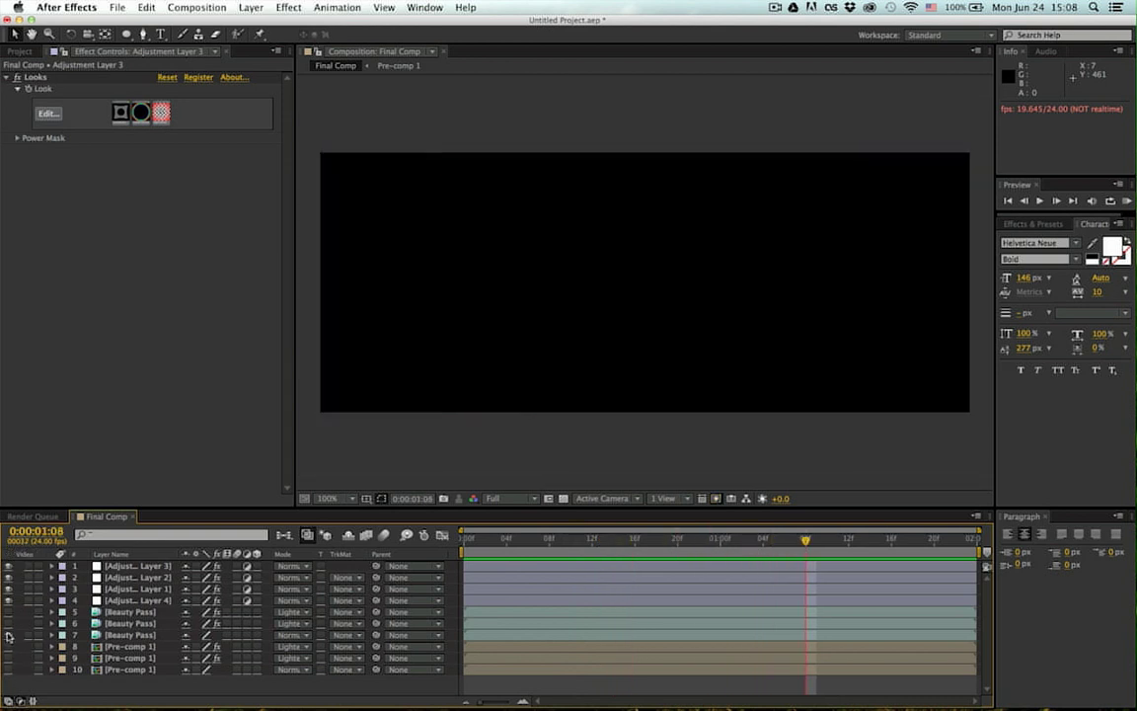
{"action": "left_click", "coordinate": [9, 612]}
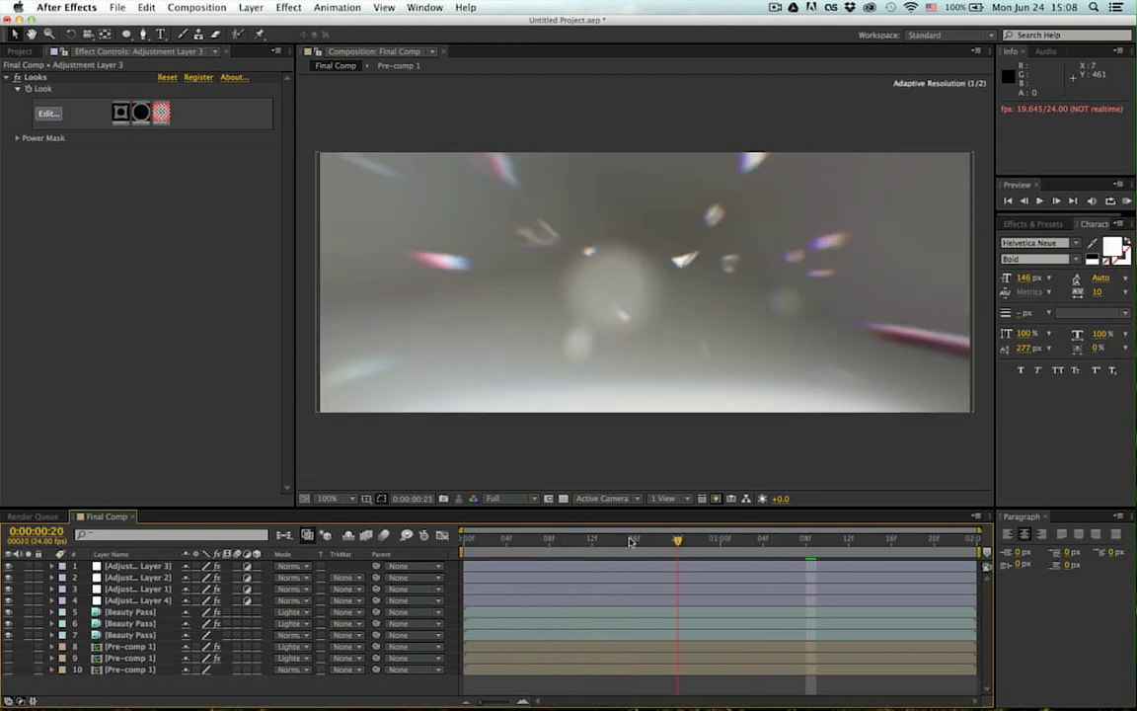